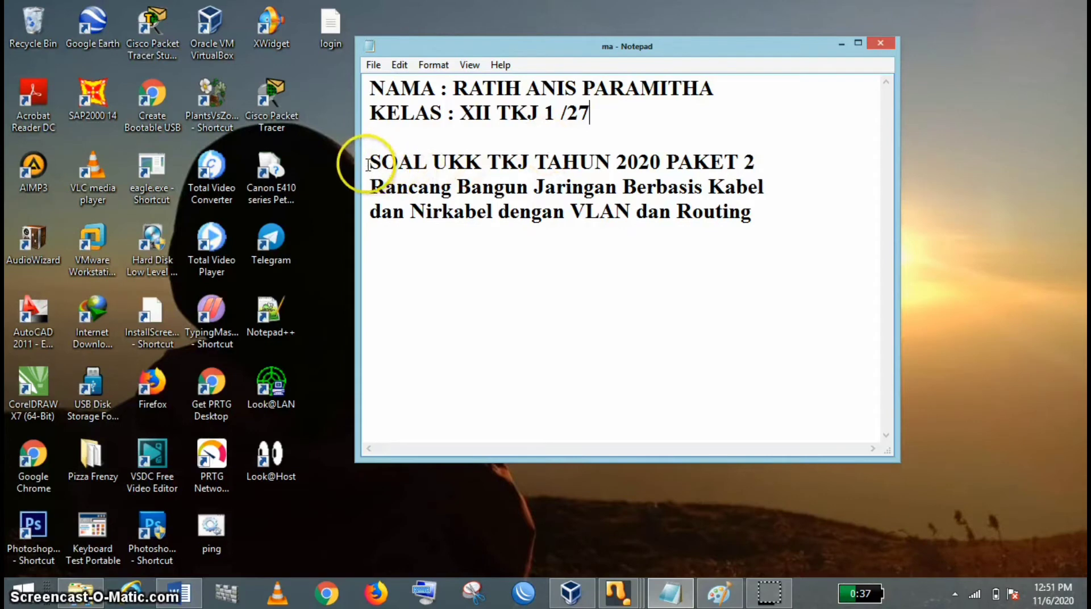
Review the exam package title and the project title in the open note, and minimize its window
{"action": "left_click_drag", "start_coordinate": [368, 165], "coordinate": [762, 165]}
{"action": "left_click", "coordinate": [763, 164]}
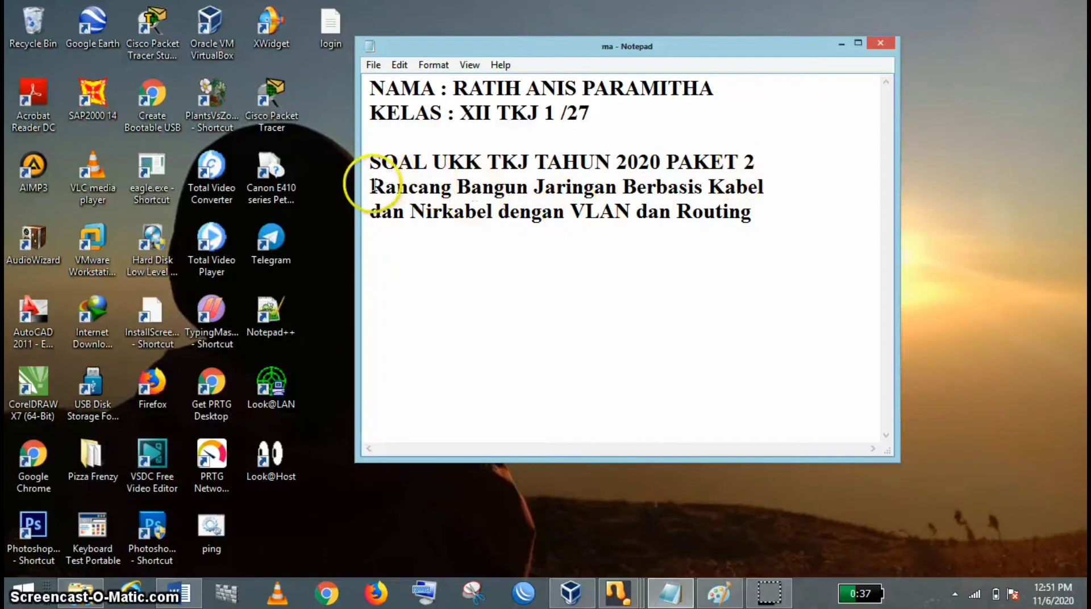
{"action": "left_click_drag", "start_coordinate": [371, 187], "coordinate": [749, 211]}
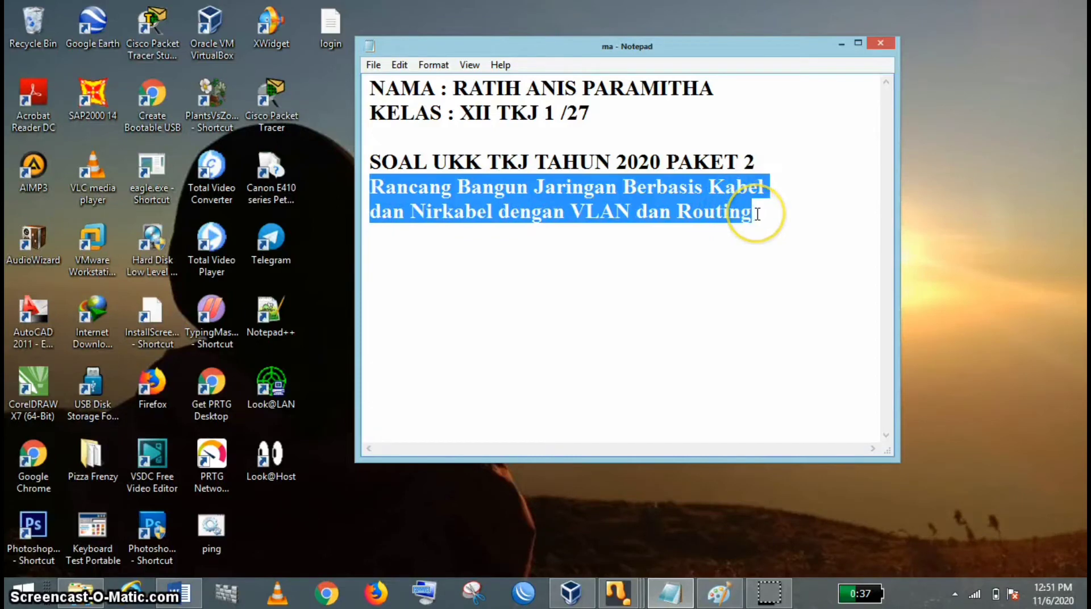
{"action": "left_click", "coordinate": [756, 214]}
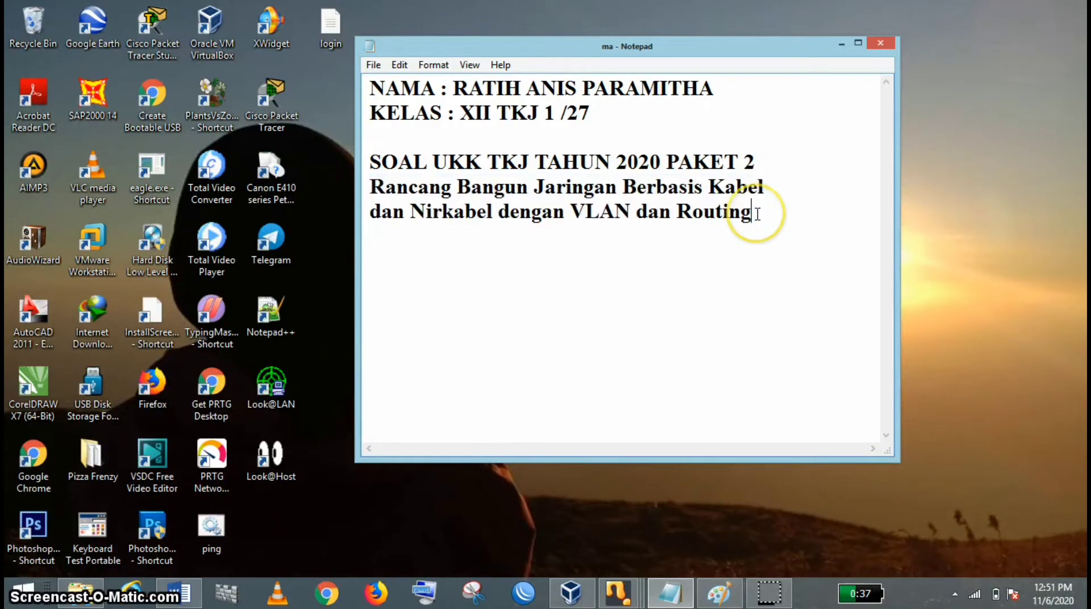
{"action": "left_click", "coordinate": [840, 44]}
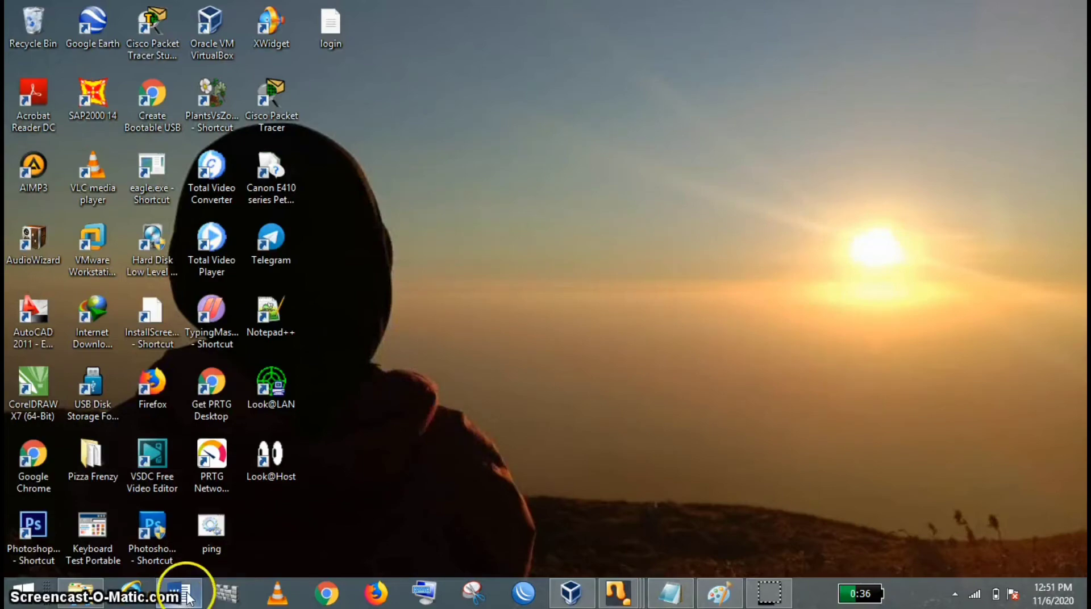
Switch to the Word exam document and look through its general instructions and equipment list up to the SOAL/TUGAS section
{"action": "left_click", "coordinate": [187, 595]}
{"action": "scroll", "coordinate": [579, 394], "scroll_direction": "down", "scroll_amount": 2}
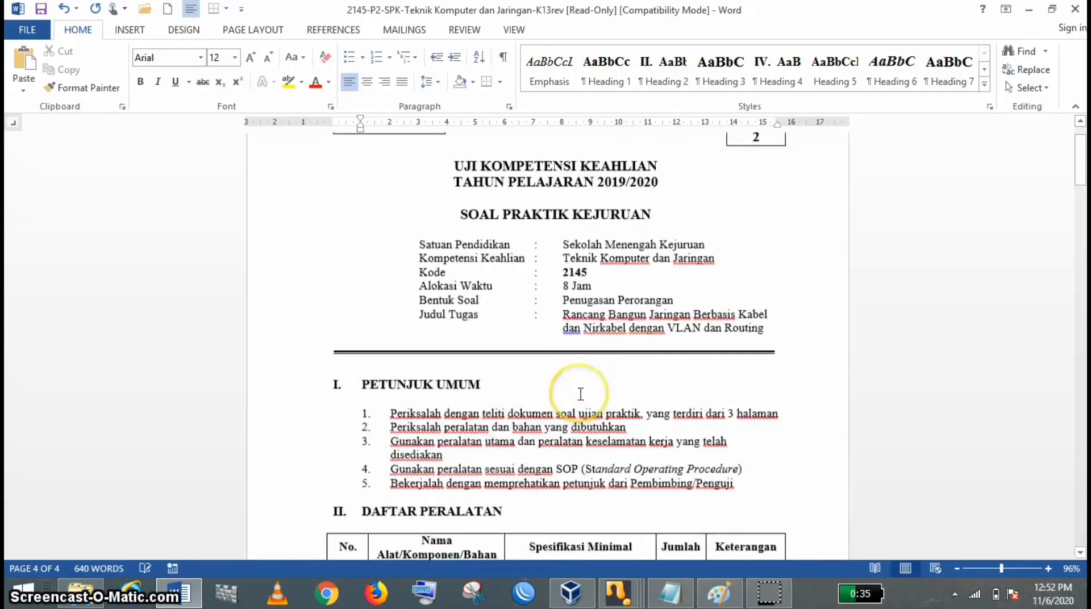
{"action": "scroll", "coordinate": [580, 394], "scroll_direction": "down", "scroll_amount": 15}
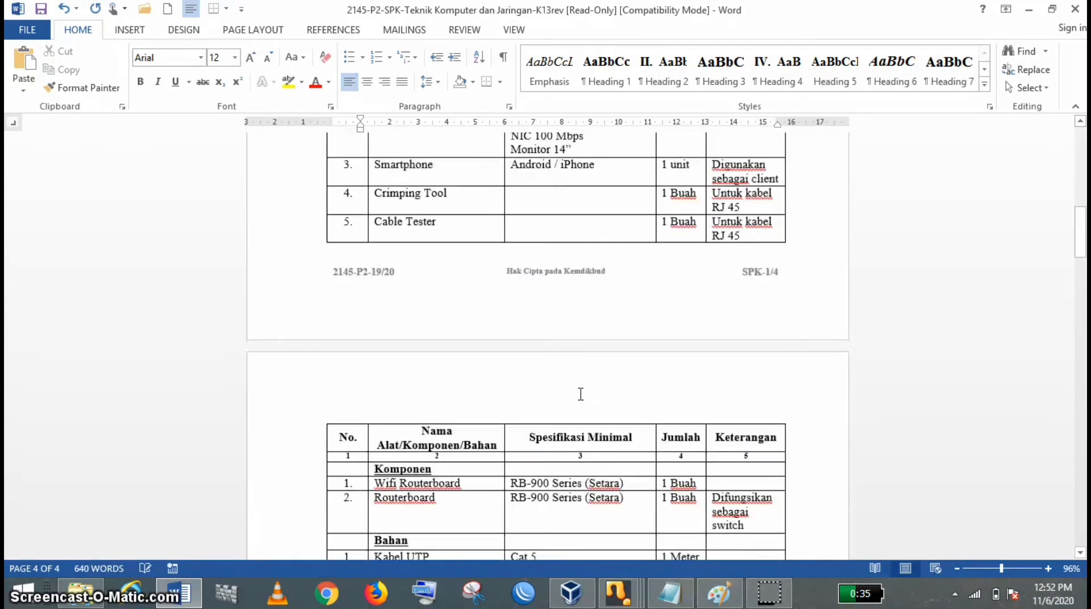
{"action": "scroll", "coordinate": [580, 394], "scroll_direction": "down", "scroll_amount": 10}
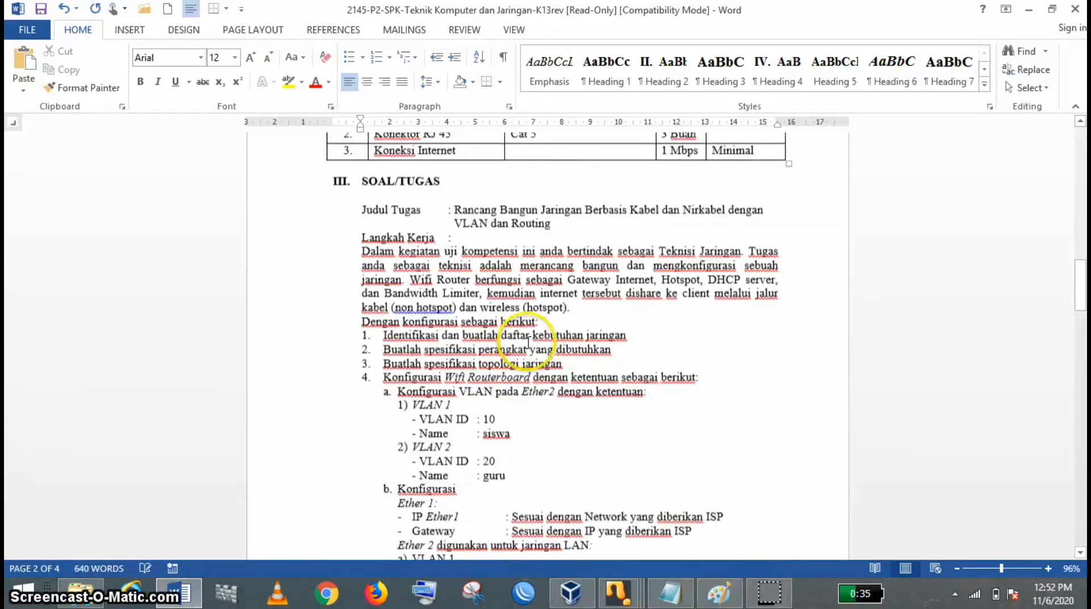
{"action": "scroll", "coordinate": [528, 343], "scroll_direction": "down", "scroll_amount": 2}
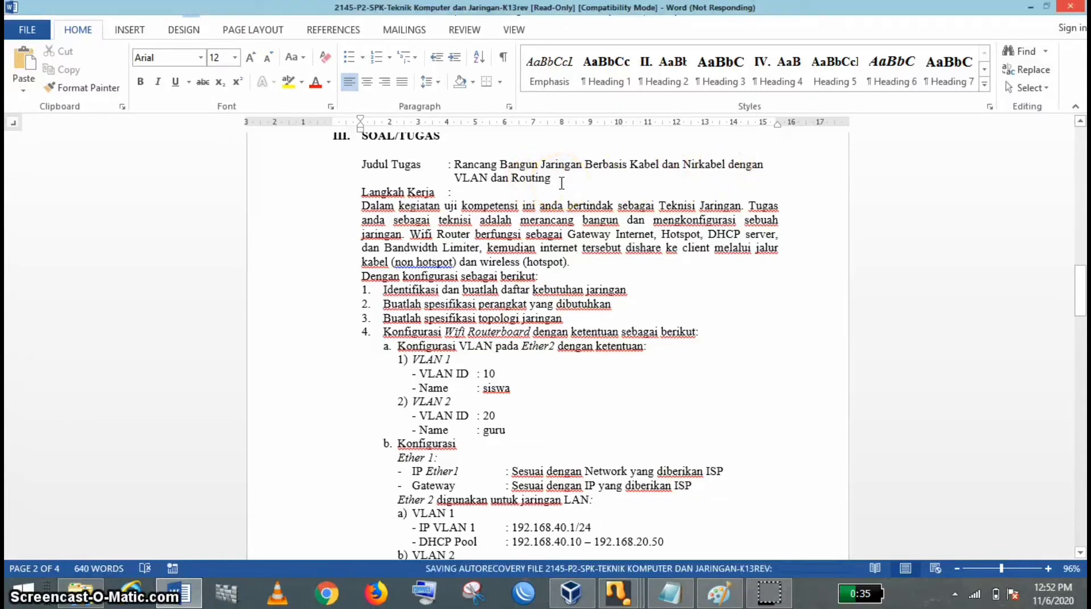
Read the task title, work steps, and the VLAN, Ether 1 and Ether 2 configuration requirements in the SOAL/TUGAS section
{"action": "left_click", "coordinate": [452, 165]}
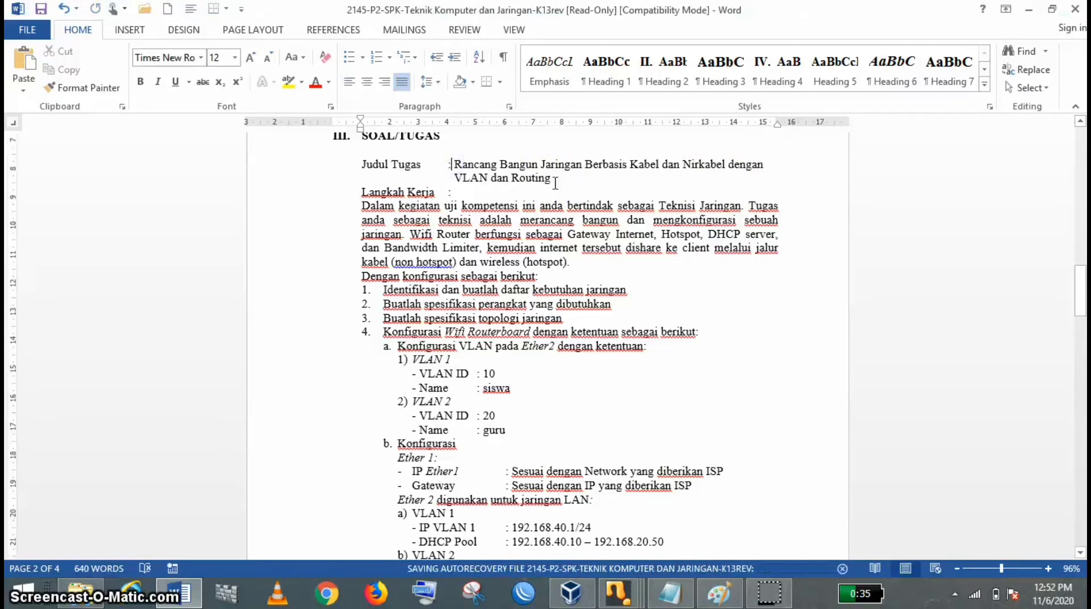
{"action": "scroll", "coordinate": [402, 215], "scroll_direction": "down", "scroll_amount": 1}
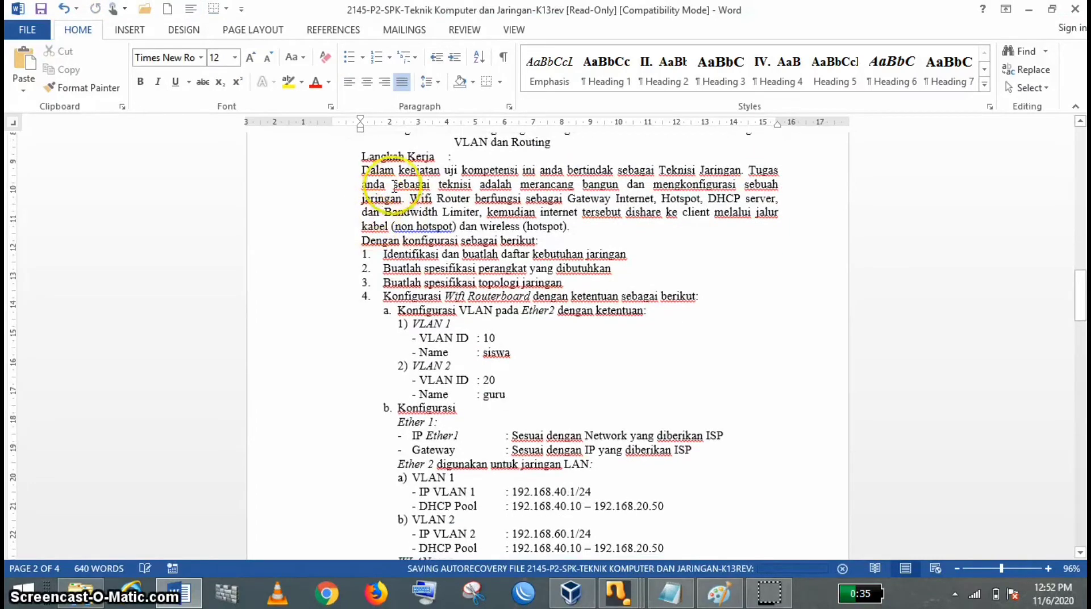
{"action": "scroll", "coordinate": [467, 293], "scroll_direction": "down", "scroll_amount": 1}
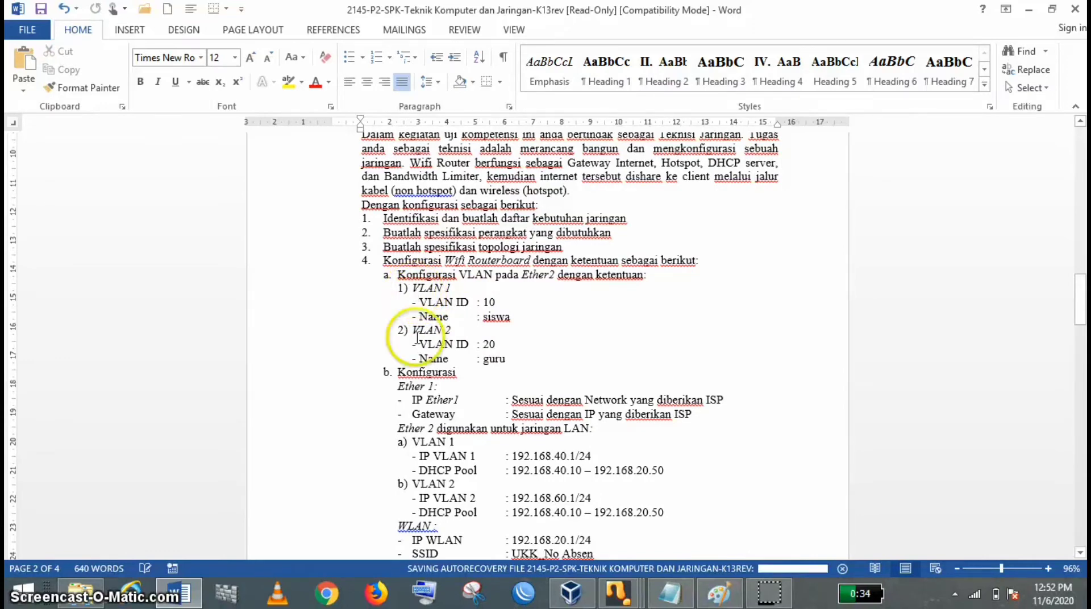
{"action": "scroll", "coordinate": [490, 364], "scroll_direction": "down", "scroll_amount": 2}
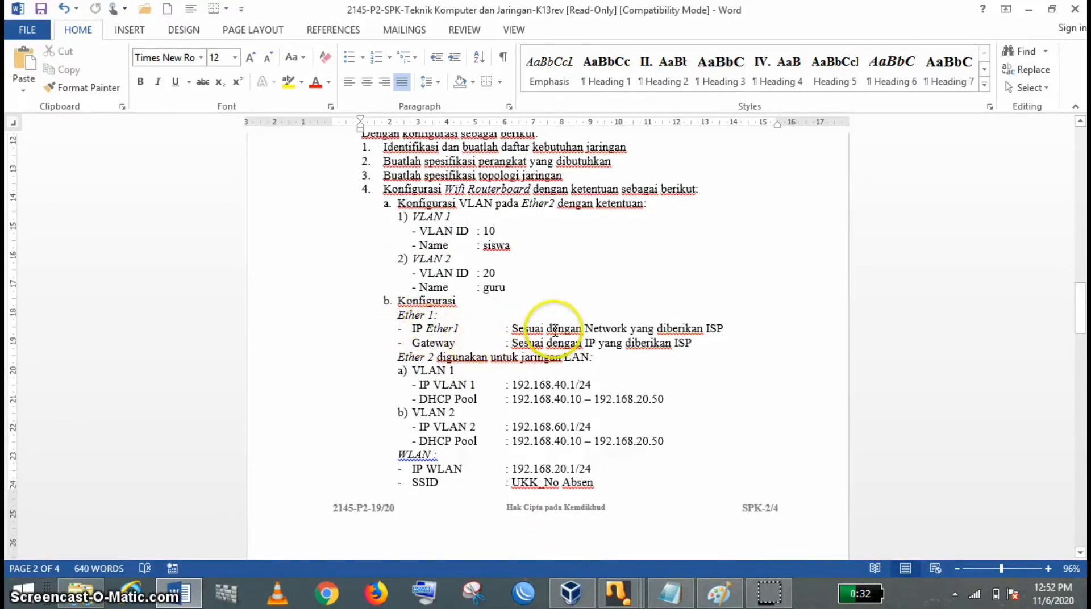
{"action": "scroll", "coordinate": [507, 346], "scroll_direction": "down", "scroll_amount": 2}
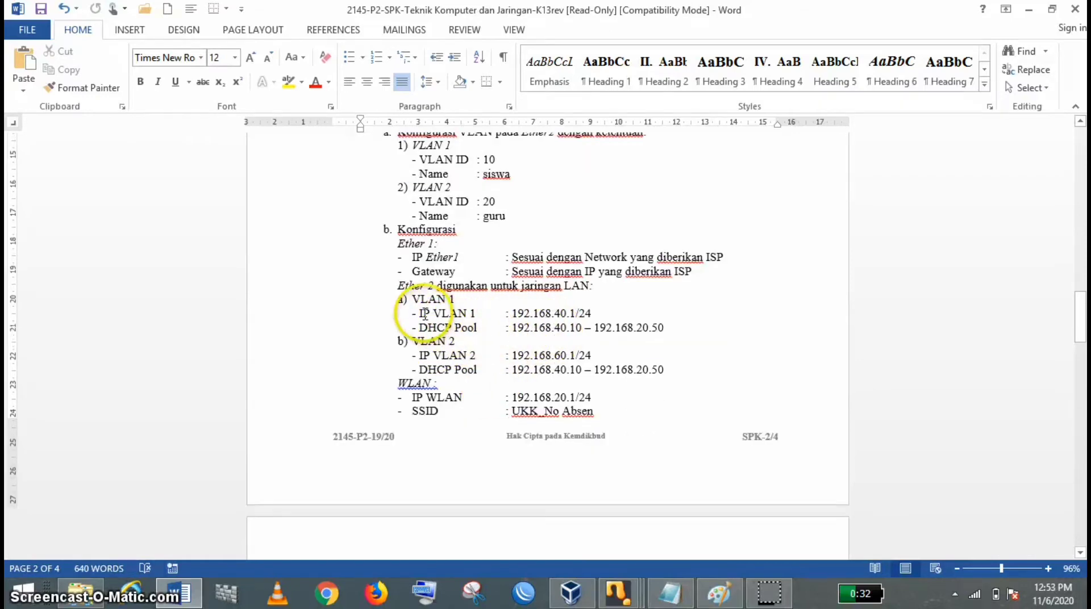
{"action": "scroll", "coordinate": [500, 419], "scroll_direction": "down", "scroll_amount": 3}
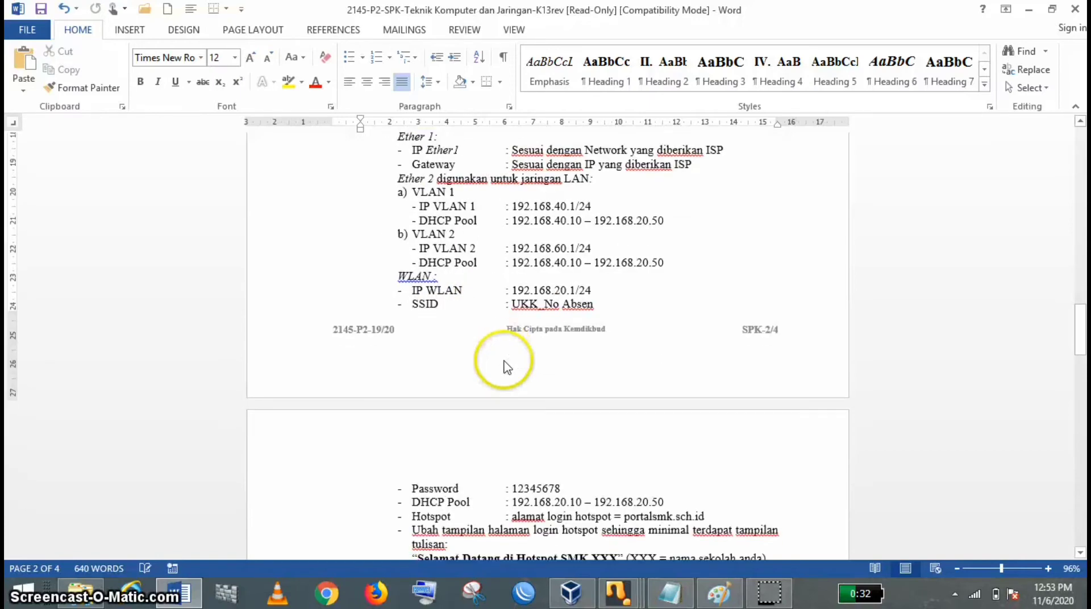
Read the WLAN and hotspot requirements, including the login page welcome text and the table of users with their speeds
{"action": "scroll", "coordinate": [551, 276], "scroll_direction": "down", "scroll_amount": 7}
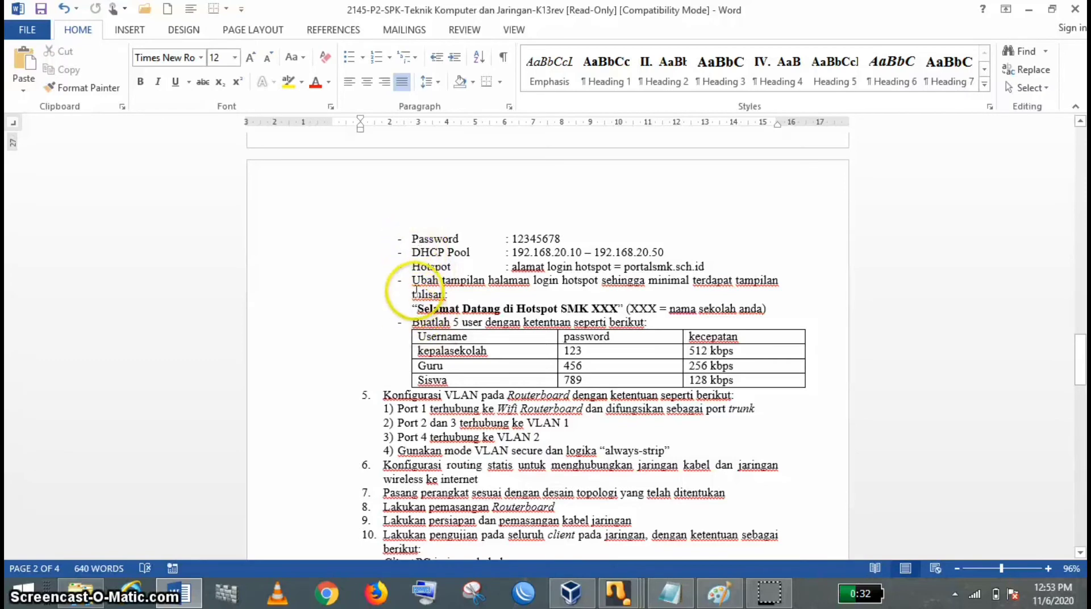
{"action": "scroll", "coordinate": [411, 287], "scroll_direction": "up", "scroll_amount": 6}
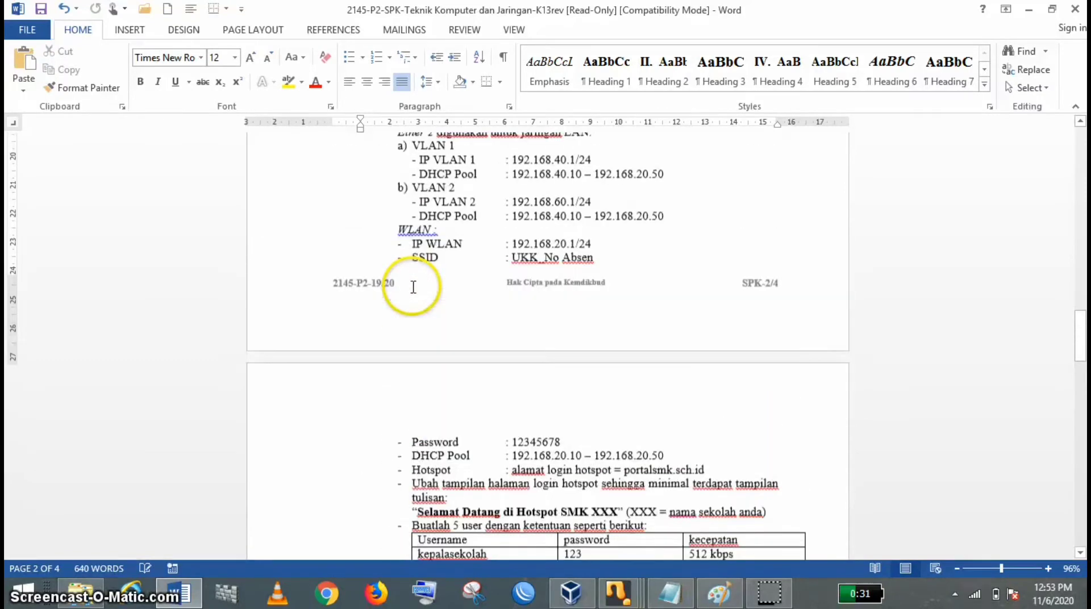
{"action": "scroll", "coordinate": [420, 287], "scroll_direction": "down", "scroll_amount": 2}
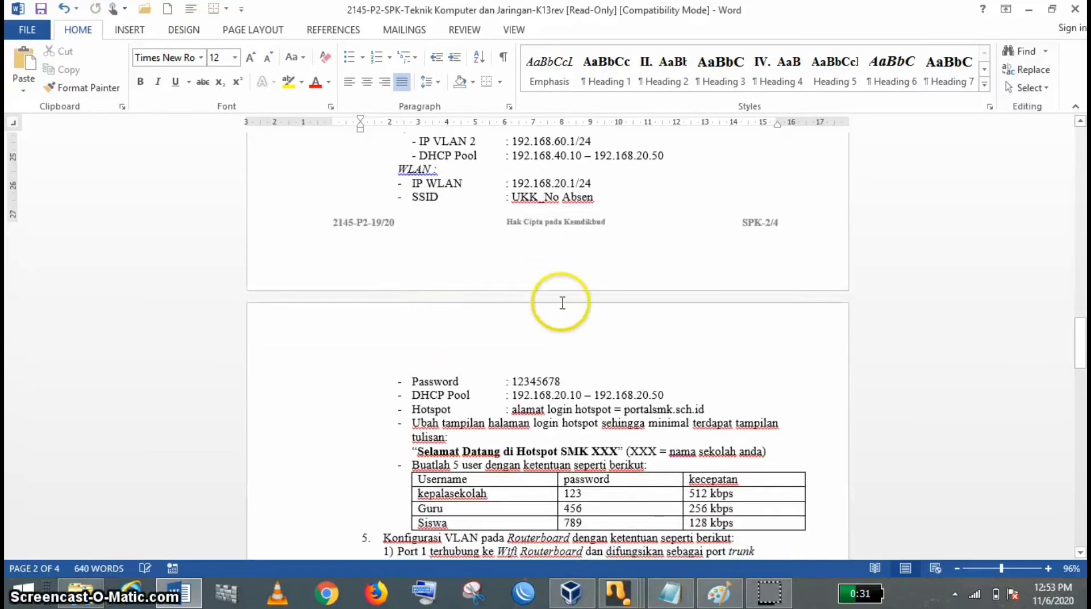
{"action": "scroll", "coordinate": [450, 365], "scroll_direction": "down", "scroll_amount": 2}
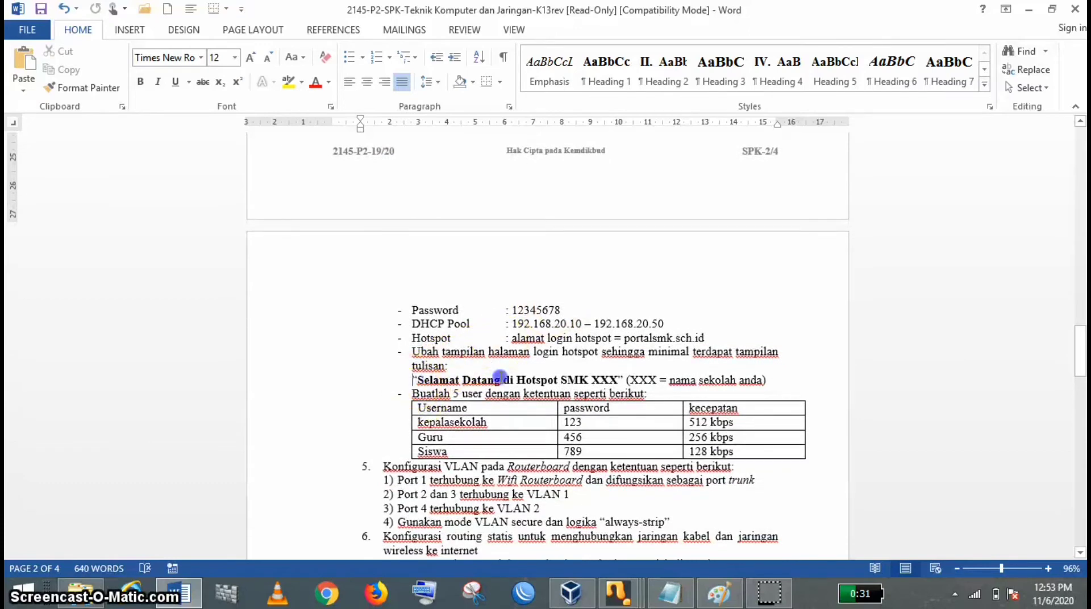
{"action": "left_click_drag", "start_coordinate": [413, 380], "coordinate": [711, 378]}
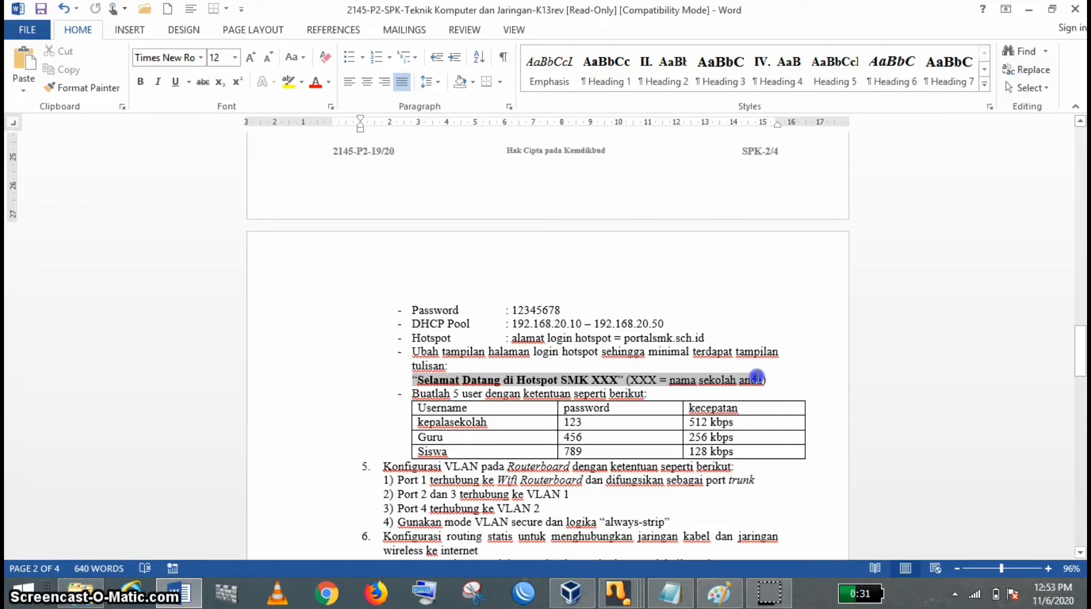
{"action": "left_click", "coordinate": [792, 365]}
{"action": "left_click", "coordinate": [416, 410]}
{"action": "left_click", "coordinate": [430, 418]}
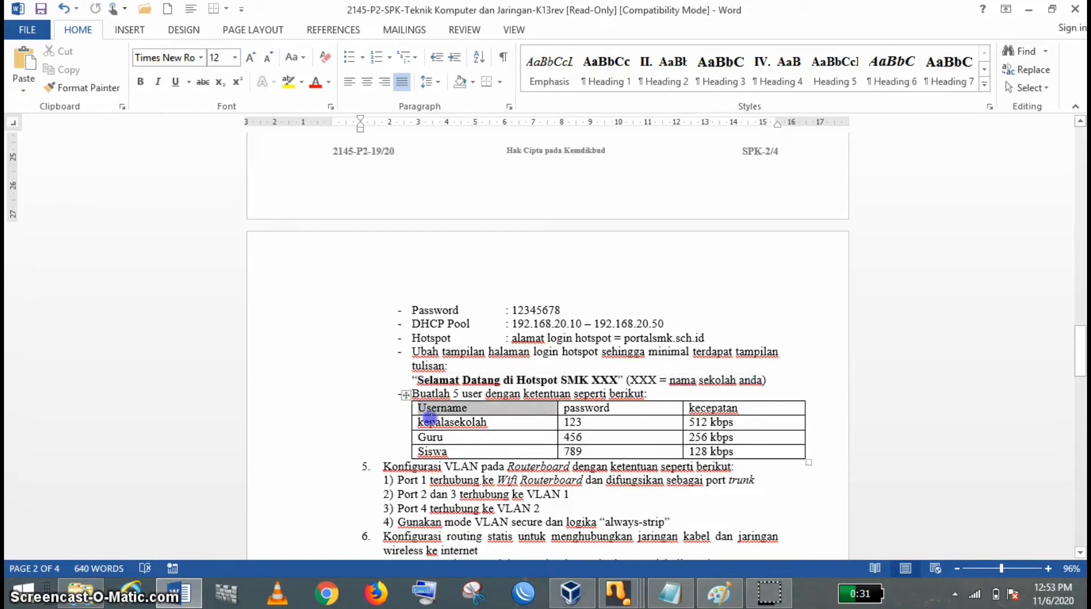
{"action": "left_click_drag", "start_coordinate": [431, 421], "coordinate": [743, 452]}
{"action": "left_click", "coordinate": [333, 437]}
{"action": "scroll", "coordinate": [341, 449], "scroll_direction": "down", "scroll_amount": 2}
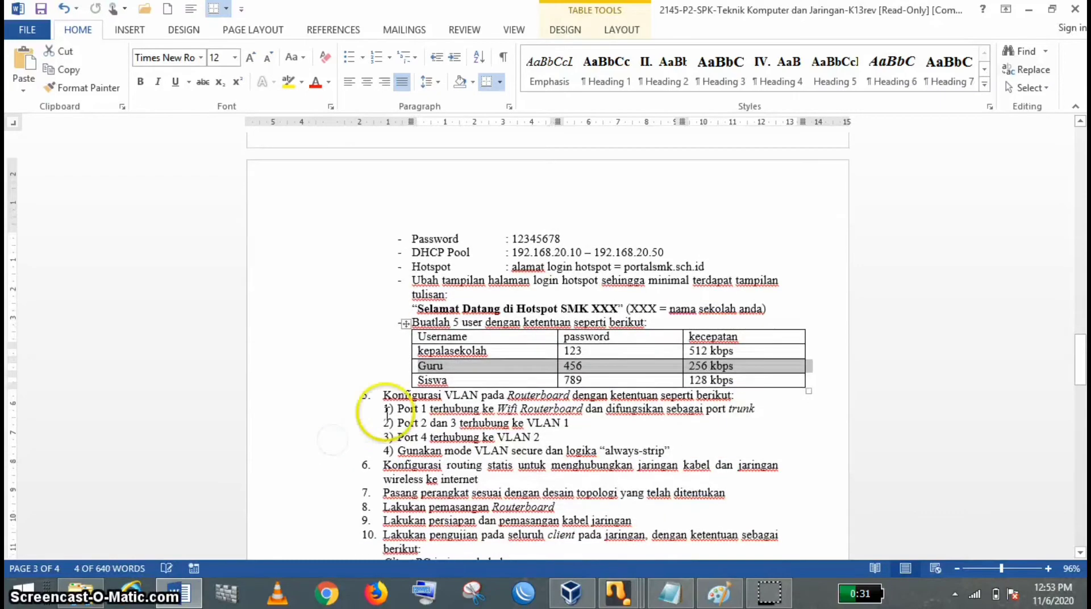
Read the Routerboard VLAN port requirements in item 5 and the client testing requirements in item 10
{"action": "left_click_drag", "start_coordinate": [385, 408], "coordinate": [584, 409]}
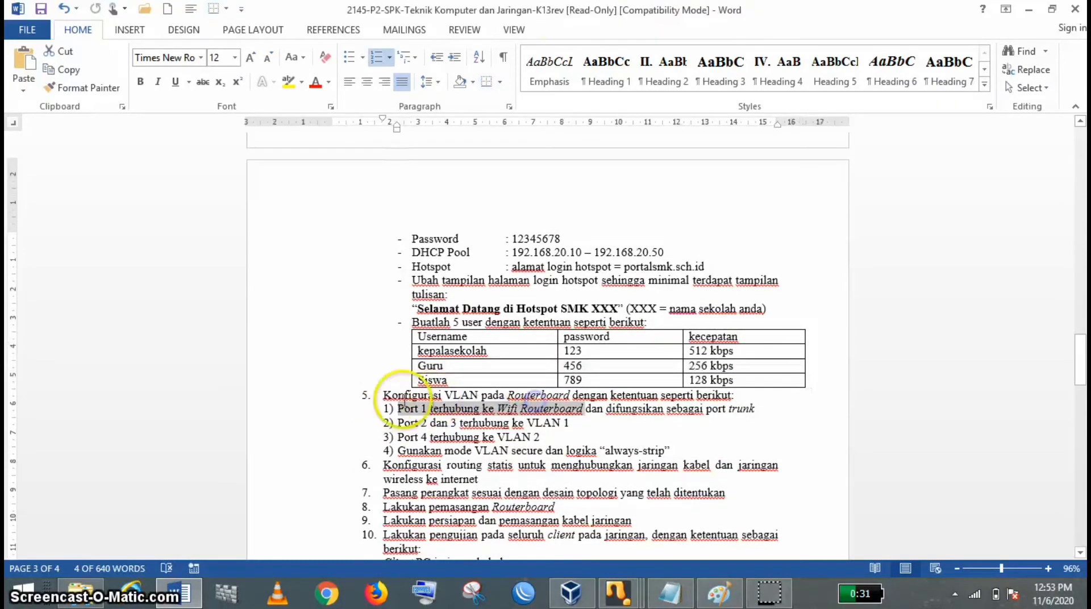
{"action": "left_click_drag", "start_coordinate": [384, 395], "coordinate": [669, 452]}
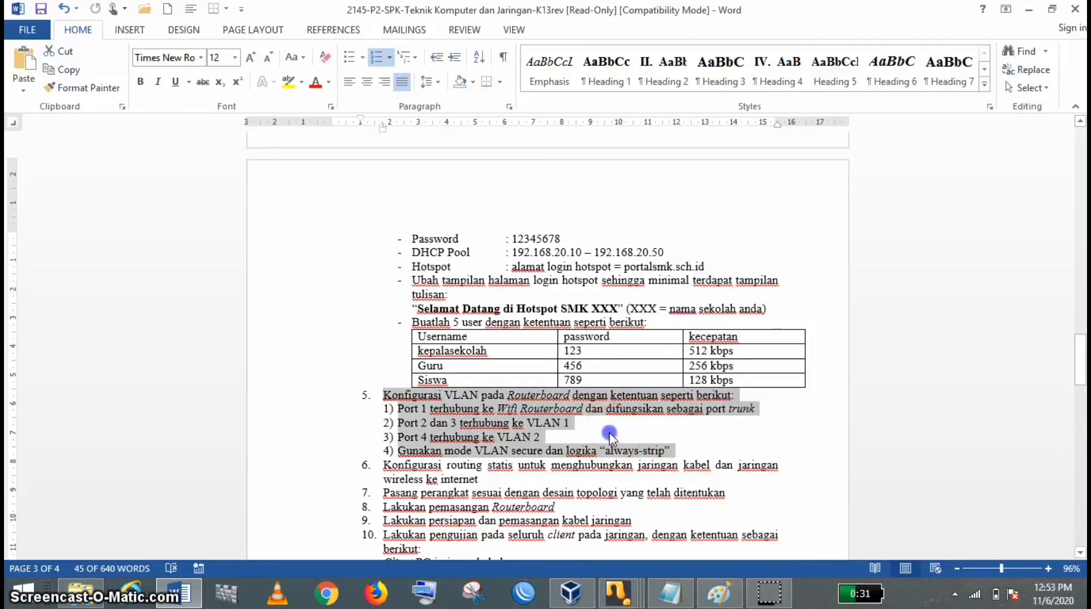
{"action": "left_click", "coordinate": [610, 433]}
{"action": "scroll", "coordinate": [611, 433], "scroll_direction": "down", "scroll_amount": 1}
{"action": "scroll", "coordinate": [611, 433], "scroll_direction": "down", "scroll_amount": 15}
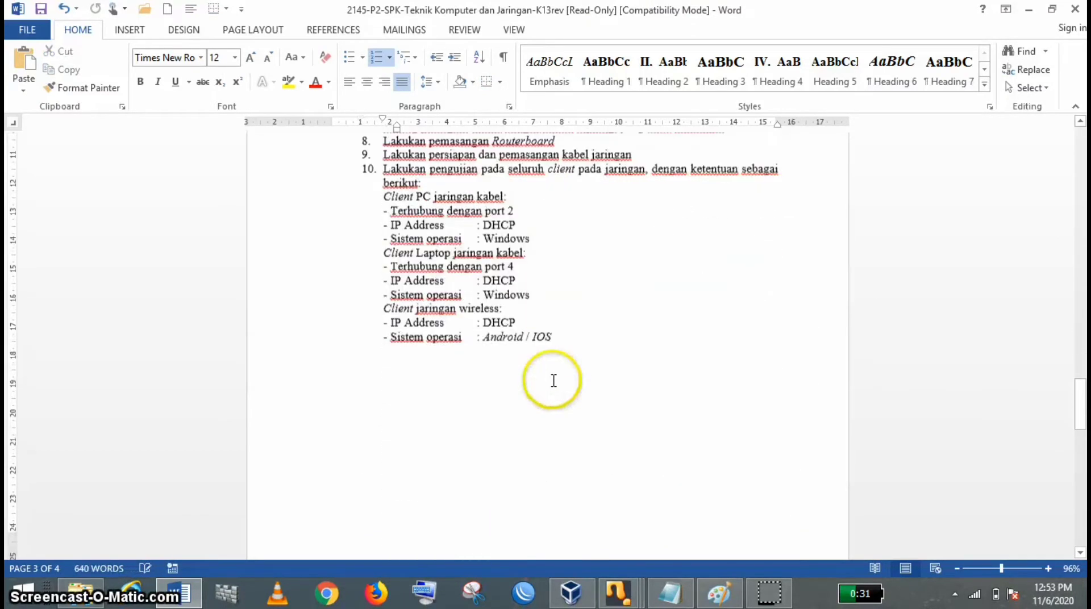
Examine the network topology diagram under GAMBAR KERJA, from the Internet and wireless router to the switch and clients
{"action": "scroll", "coordinate": [552, 379], "scroll_direction": "down", "scroll_amount": 10}
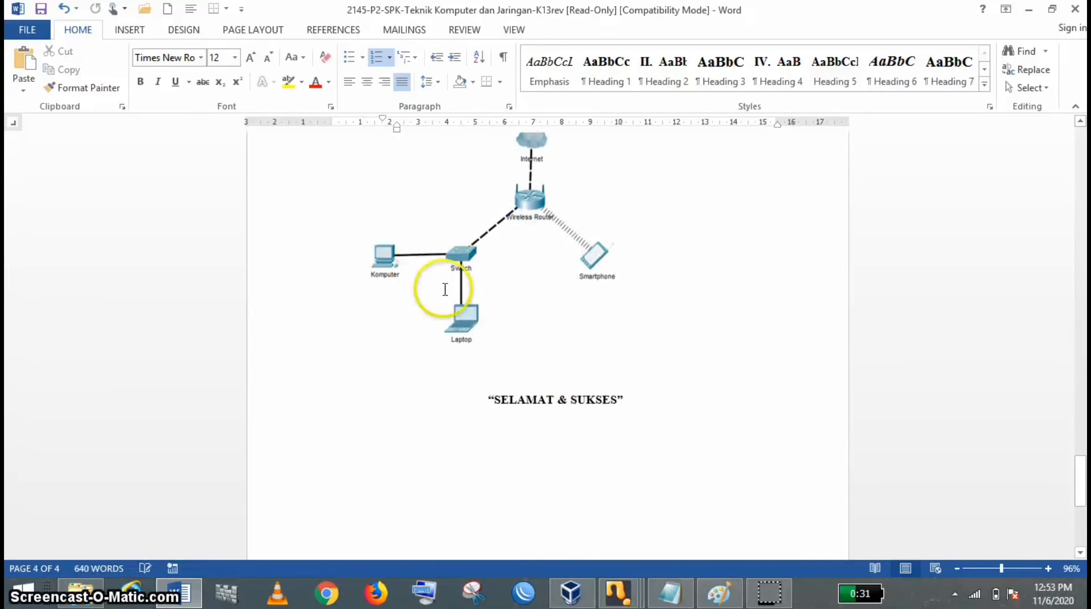
{"action": "scroll", "coordinate": [446, 286], "scroll_direction": "up", "scroll_amount": 4}
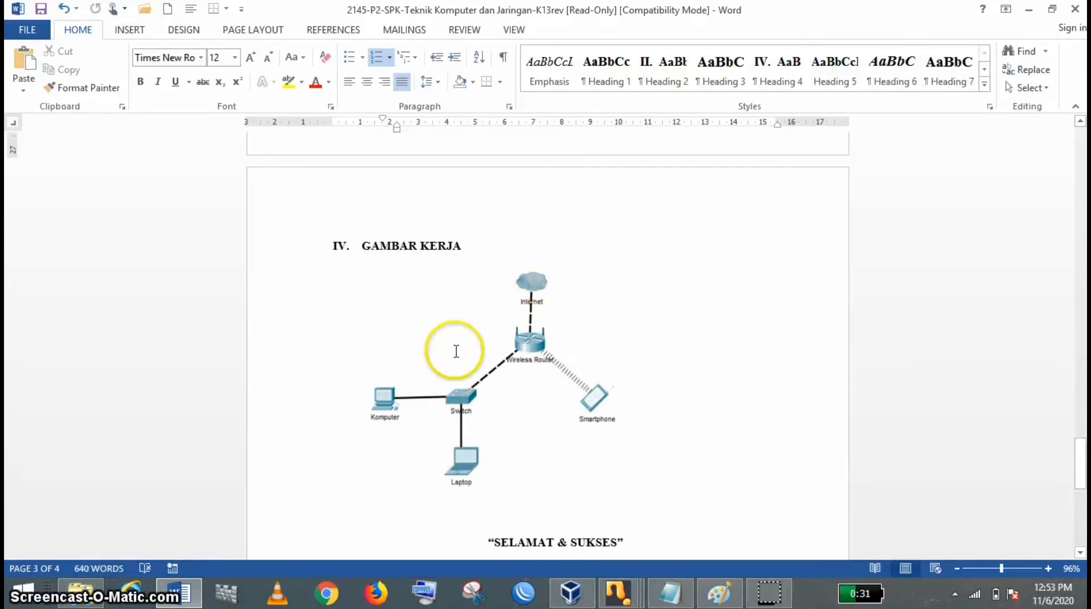
{"action": "scroll", "coordinate": [438, 327], "scroll_direction": "down", "scroll_amount": 2}
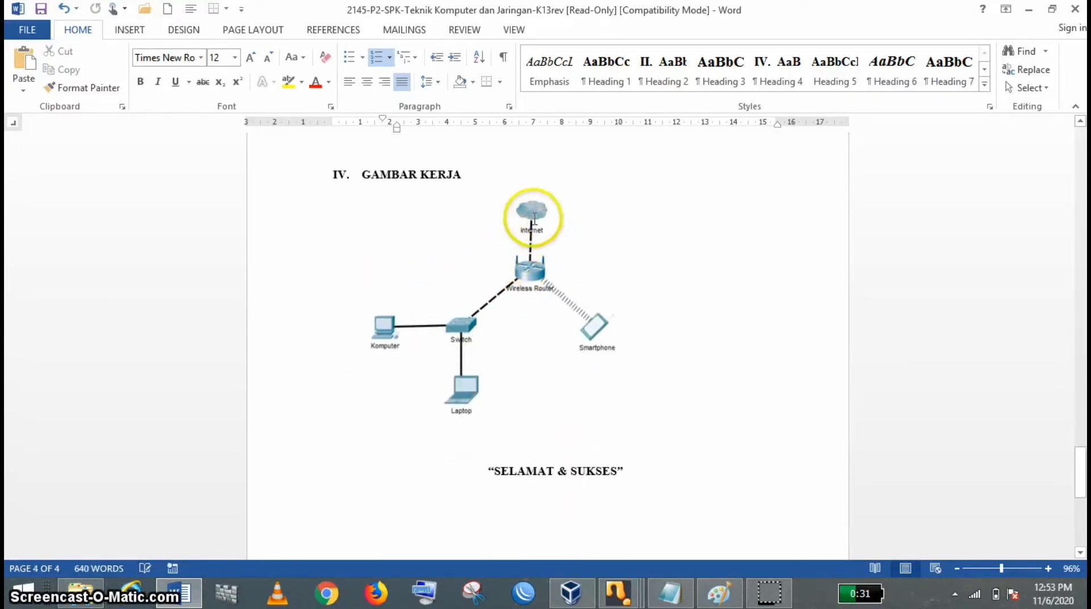
{"action": "left_click", "coordinate": [526, 223]}
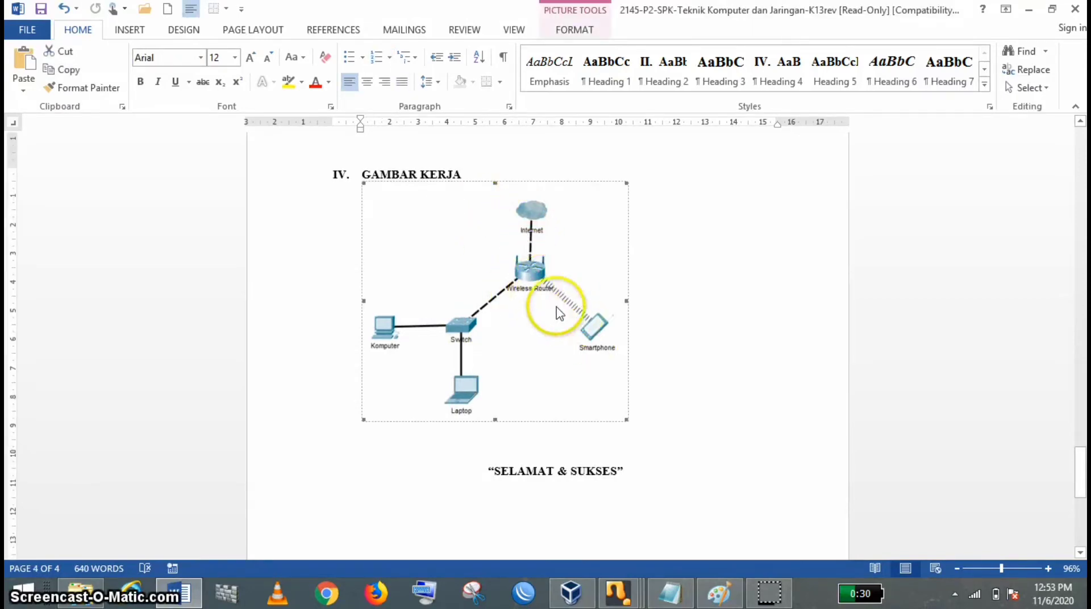
{"action": "left_click", "coordinate": [458, 339]}
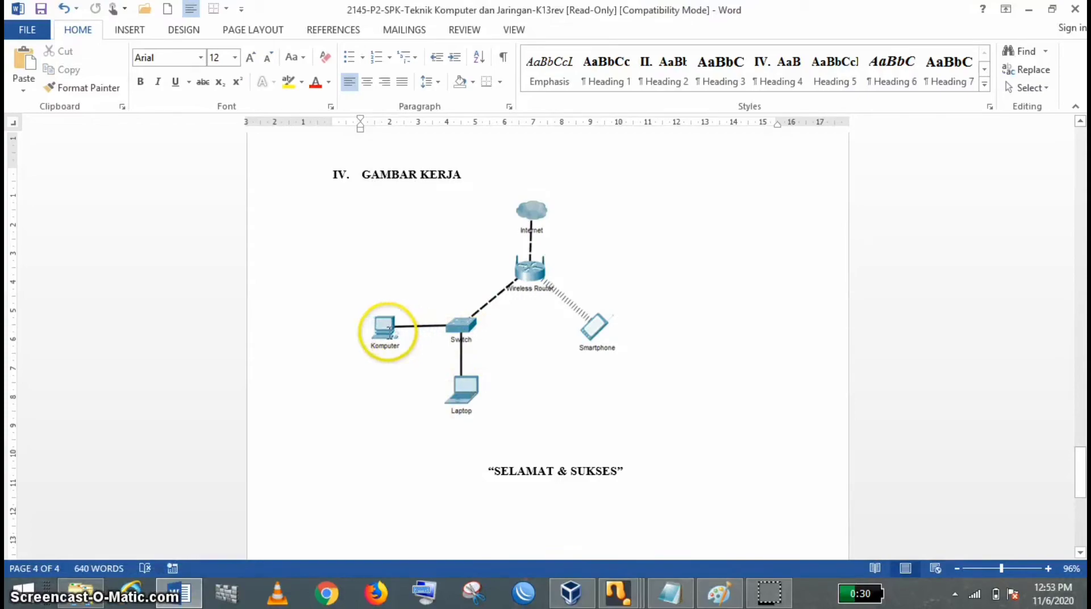
{"action": "left_click", "coordinate": [386, 331]}
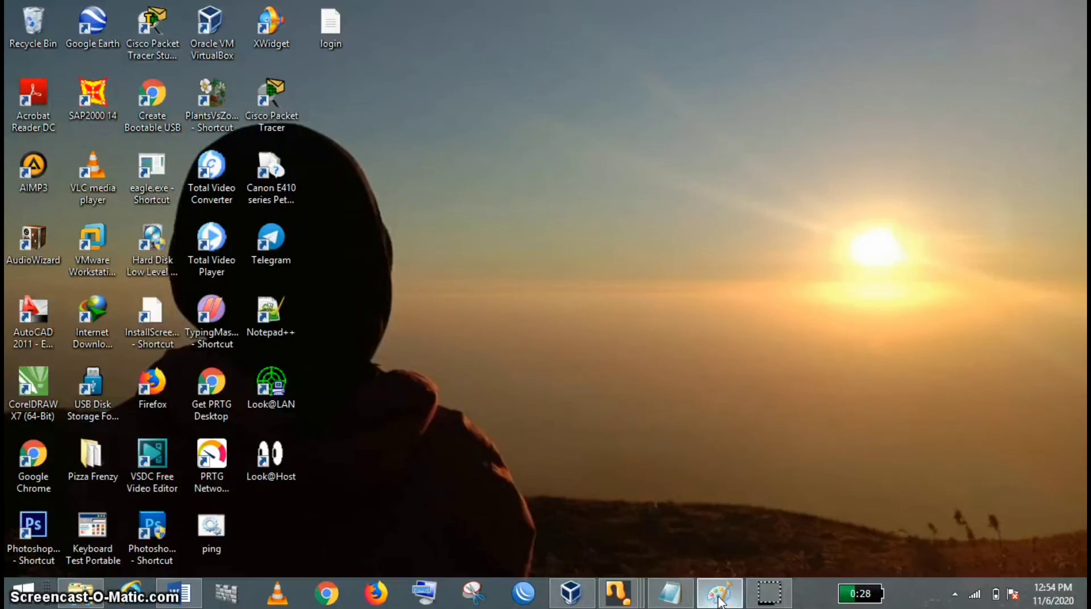
Switch to Paint to examine the Ether port labels on the topology diagram, and minimize the window
{"action": "left_click", "coordinate": [719, 594]}
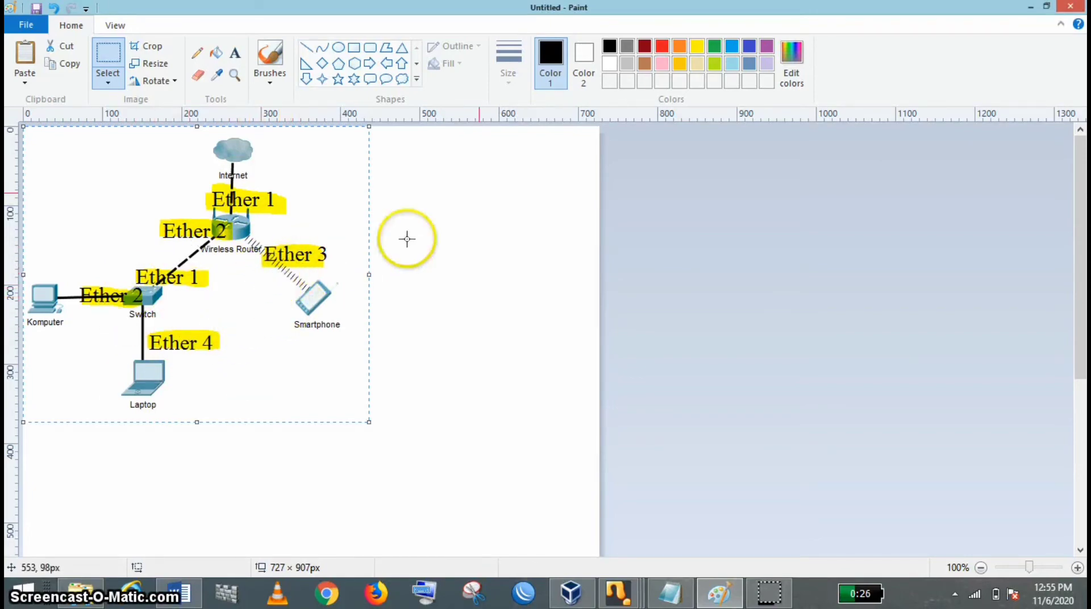
{"action": "left_click", "coordinate": [1037, 9]}
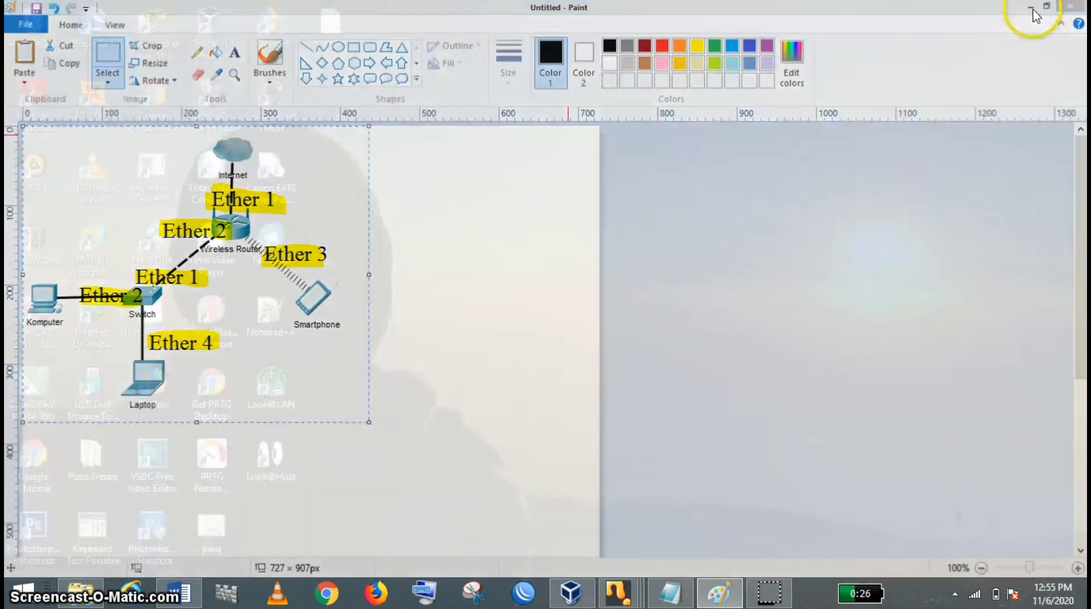
Switch to VirtualBox Manager and review the three Windows XP client machines for VLAN 10, VLAN 20 and WLAN
{"action": "left_click", "coordinate": [570, 593]}
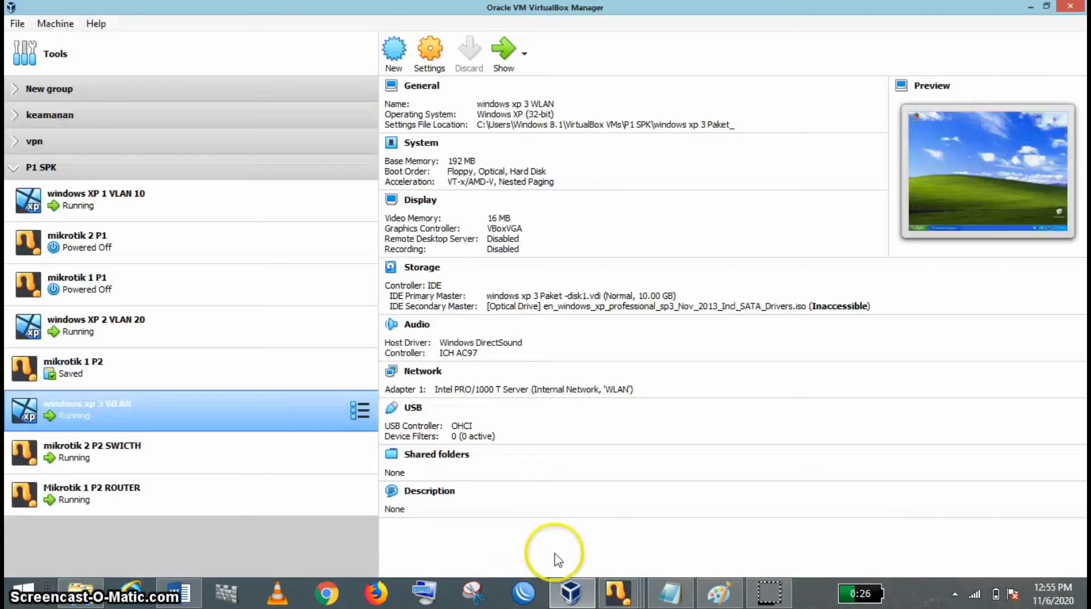
{"action": "left_click", "coordinate": [196, 211]}
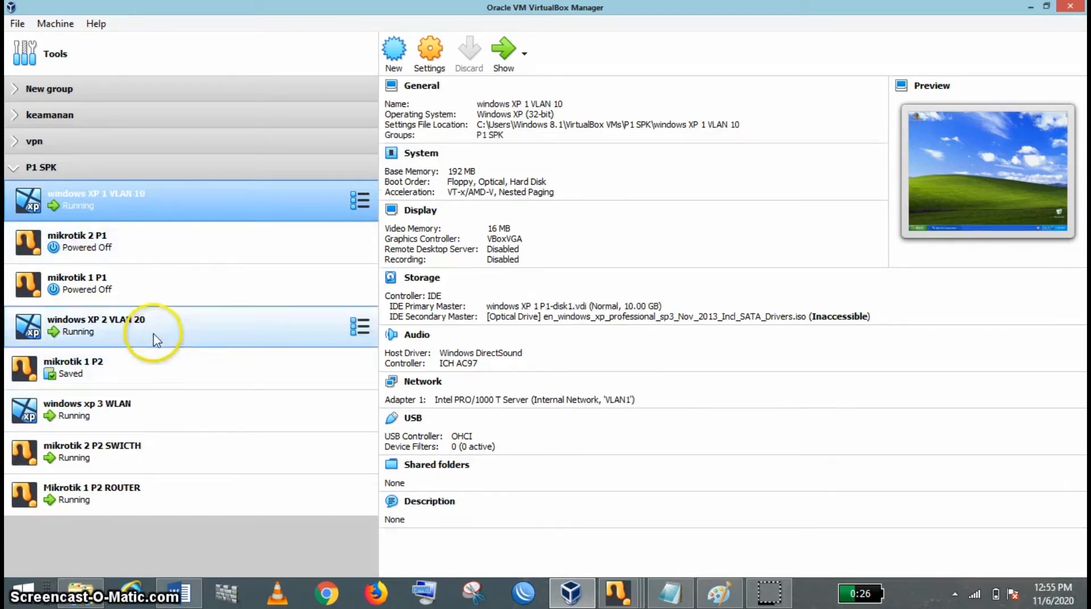
{"action": "left_click", "coordinate": [154, 330]}
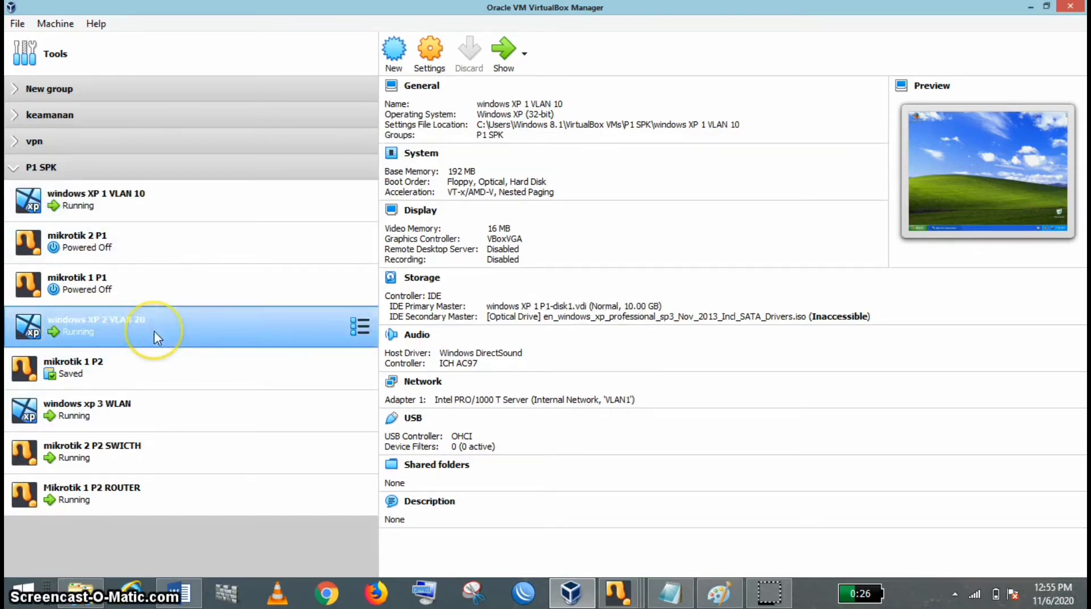
{"action": "left_click", "coordinate": [126, 415]}
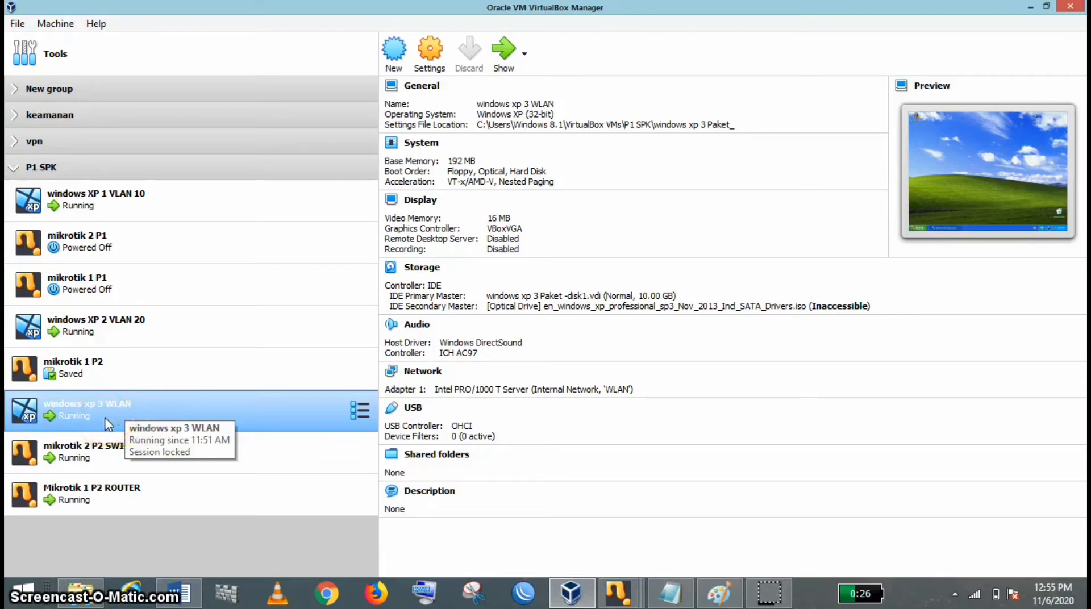
{"action": "left_click", "coordinate": [132, 425]}
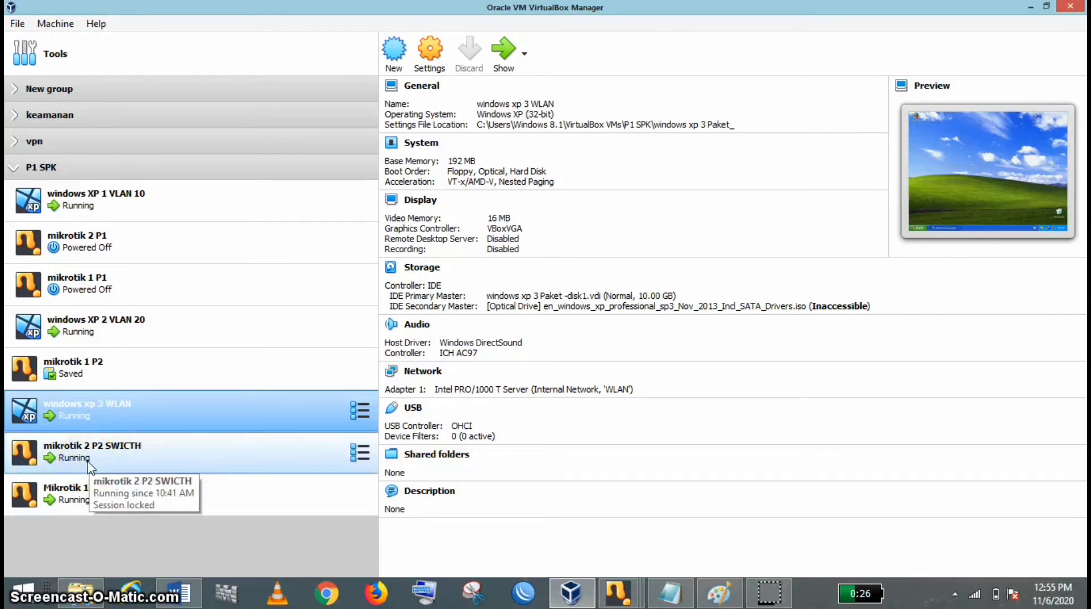
Compare the network adapter assignments of the Mikrotik 1 P2 ROUTER and mikrotik 2 P2 SWICTH machines
{"action": "left_click", "coordinate": [81, 502]}
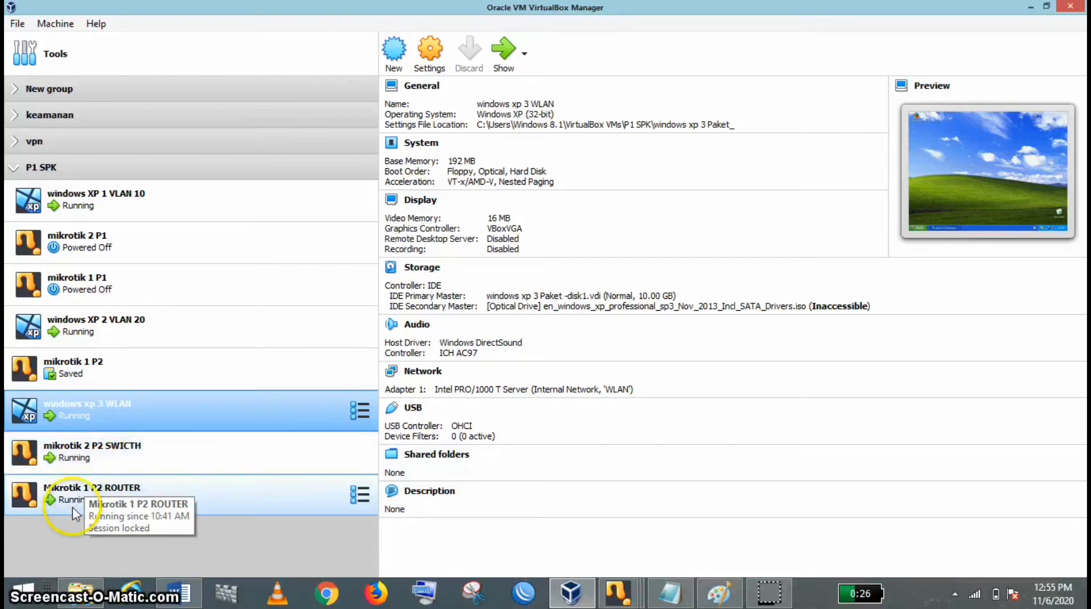
{"action": "left_click", "coordinate": [118, 505]}
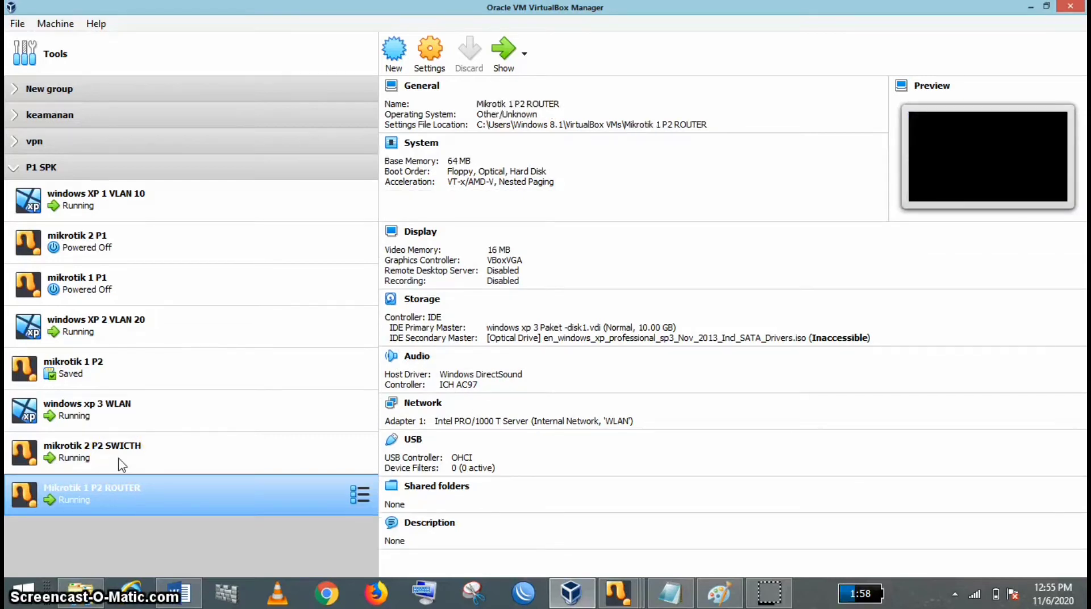
{"action": "left_click", "coordinate": [118, 459]}
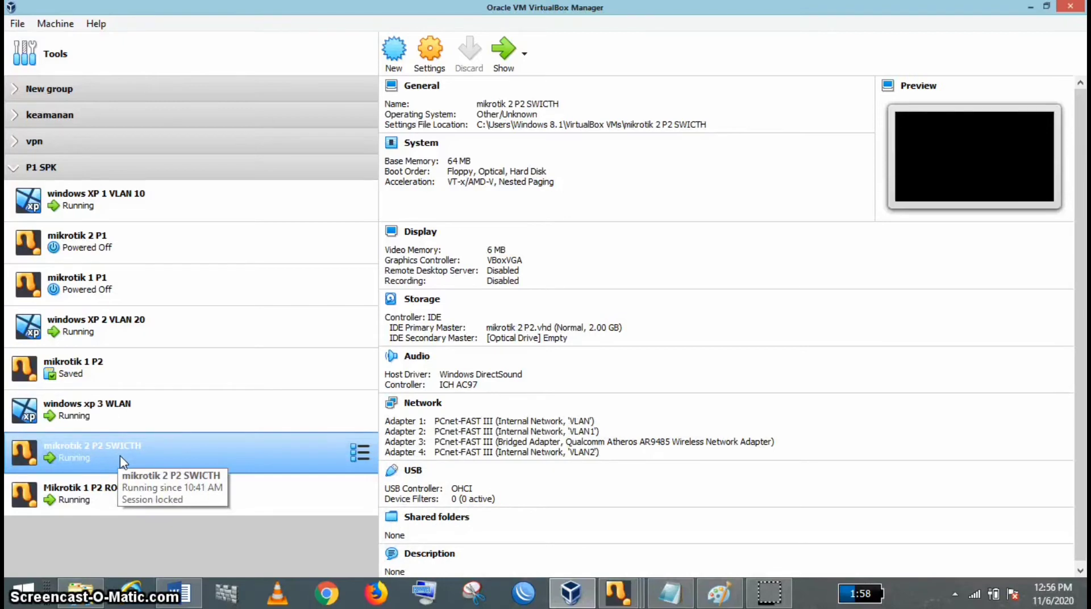
{"action": "left_click", "coordinate": [73, 501]}
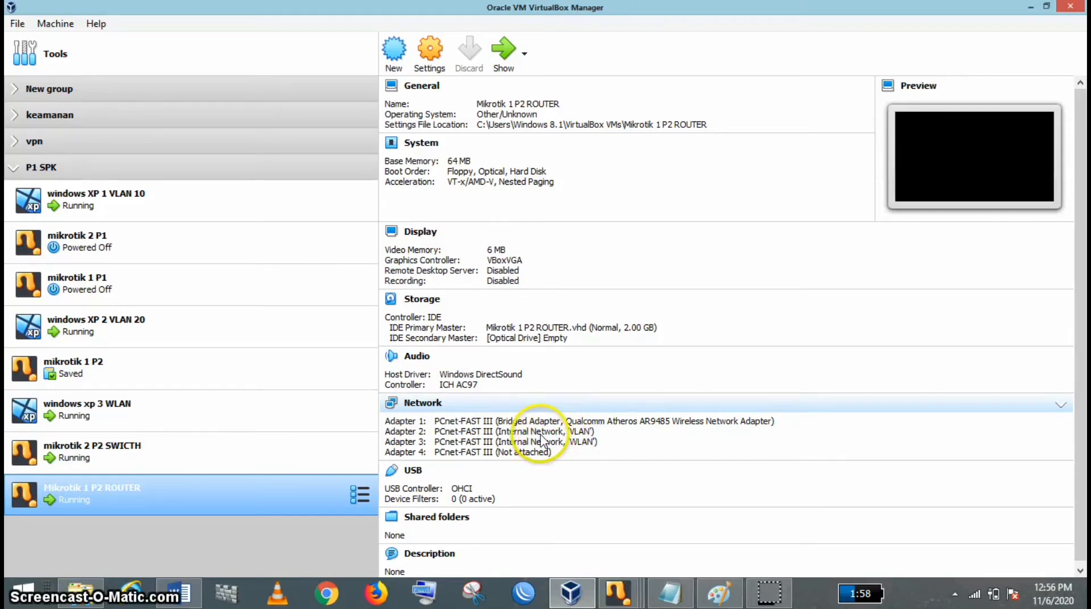
{"action": "left_click", "coordinate": [164, 451]}
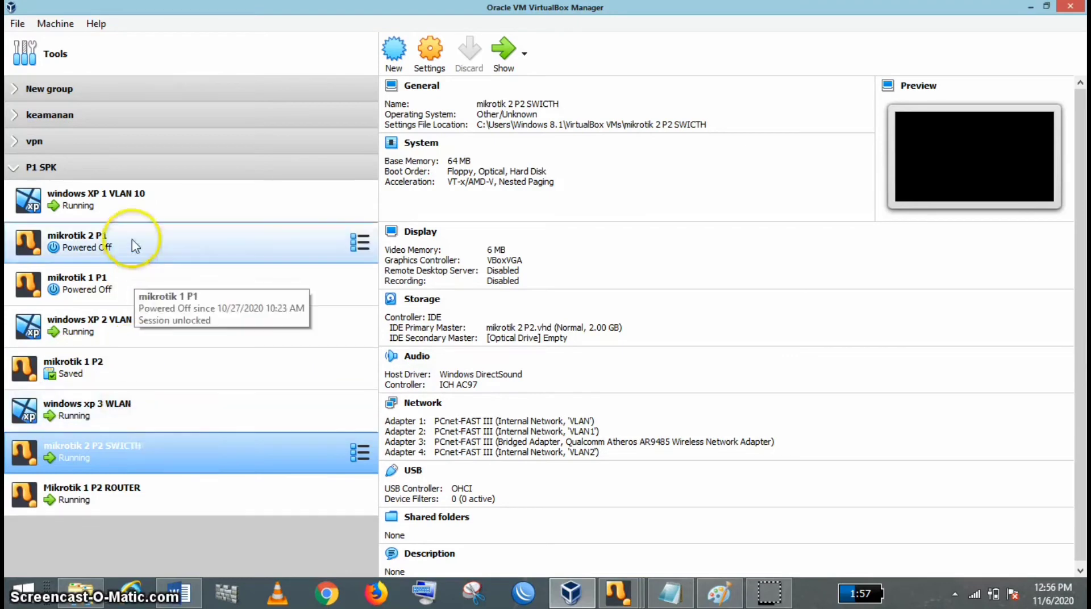
Check the internal network assigned to each Windows XP client, and return to the Mikrotik 1 P2 ROUTER details
{"action": "left_click", "coordinate": [147, 207]}
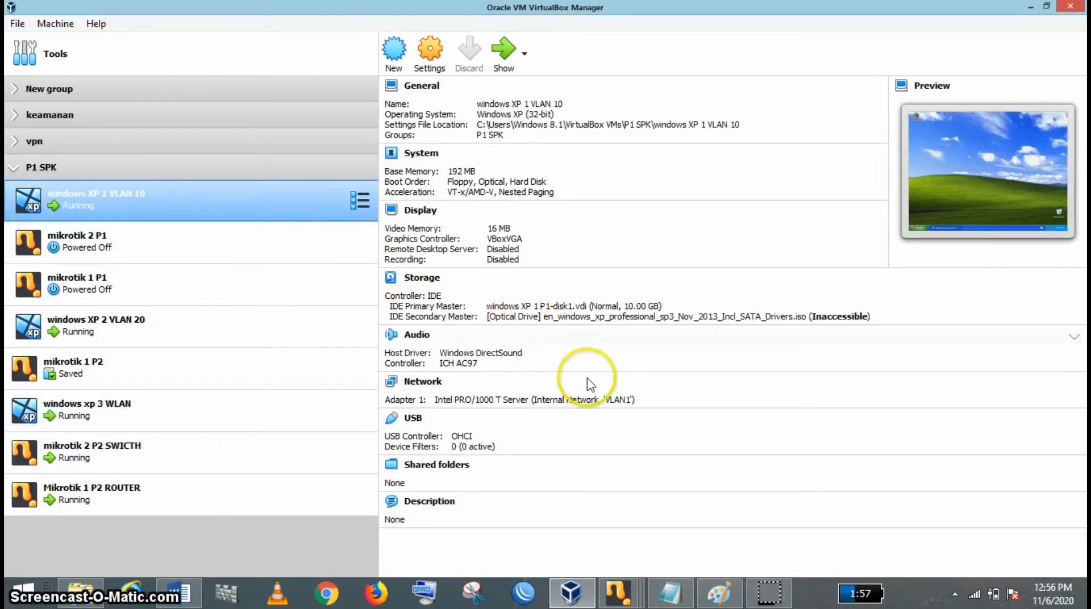
{"action": "left_click", "coordinate": [227, 339]}
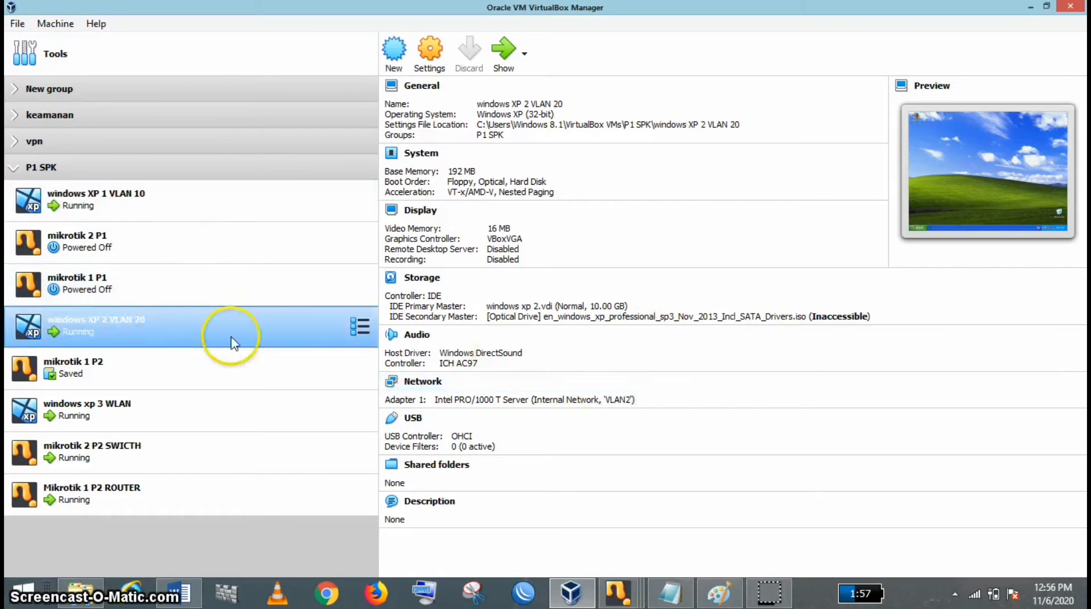
{"action": "left_click", "coordinate": [149, 407]}
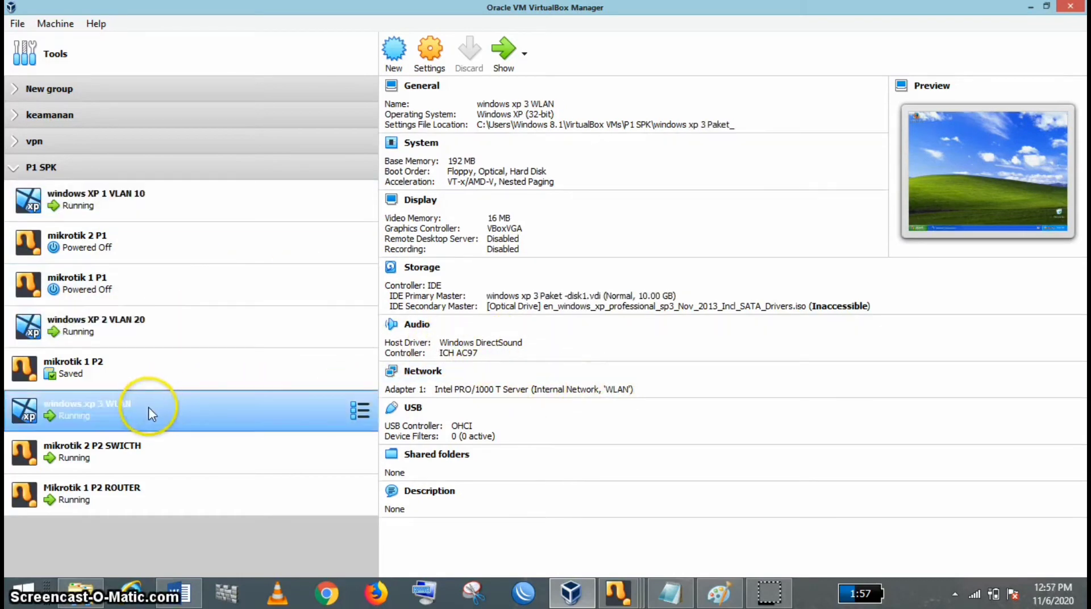
{"action": "left_click", "coordinate": [239, 500]}
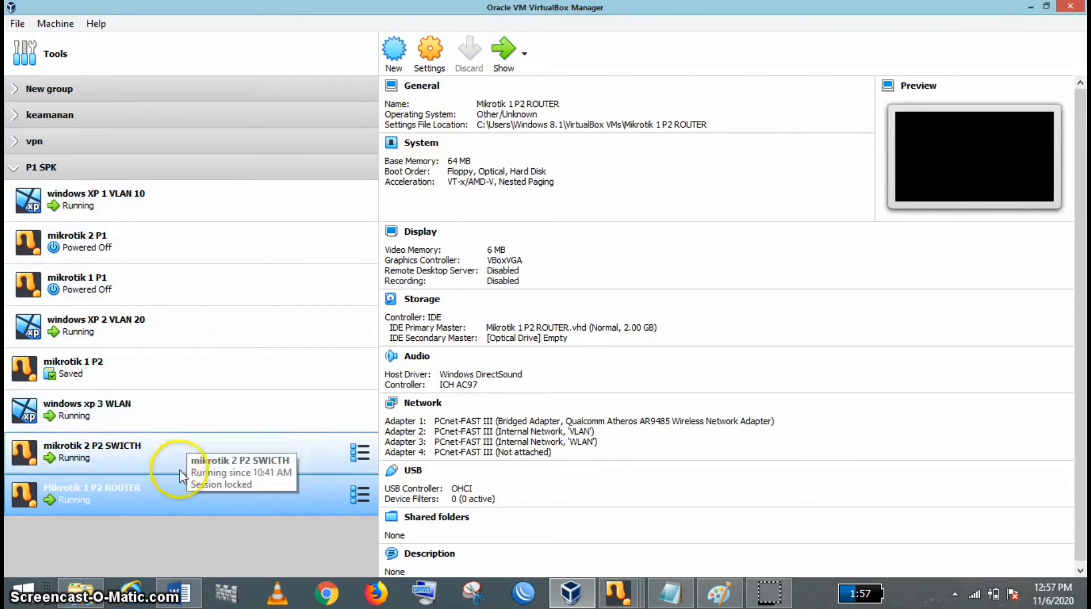
Minimize VirtualBox Manager and preview the running windows of the XP clients, the router and the switch
{"action": "left_click", "coordinate": [1029, 8]}
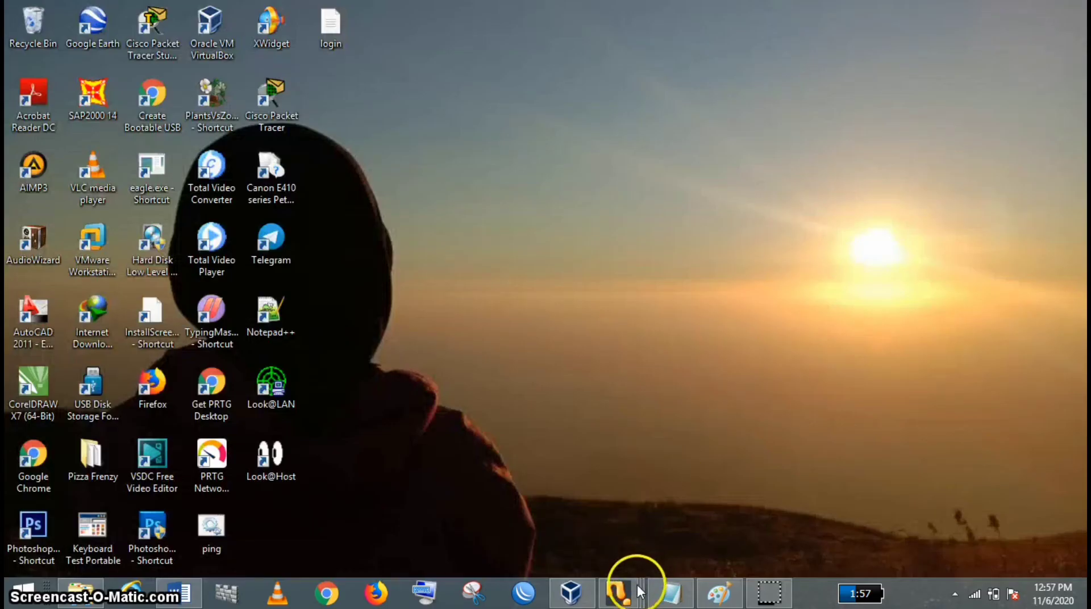
{"action": "mouse_move", "coordinate": [638, 589]}
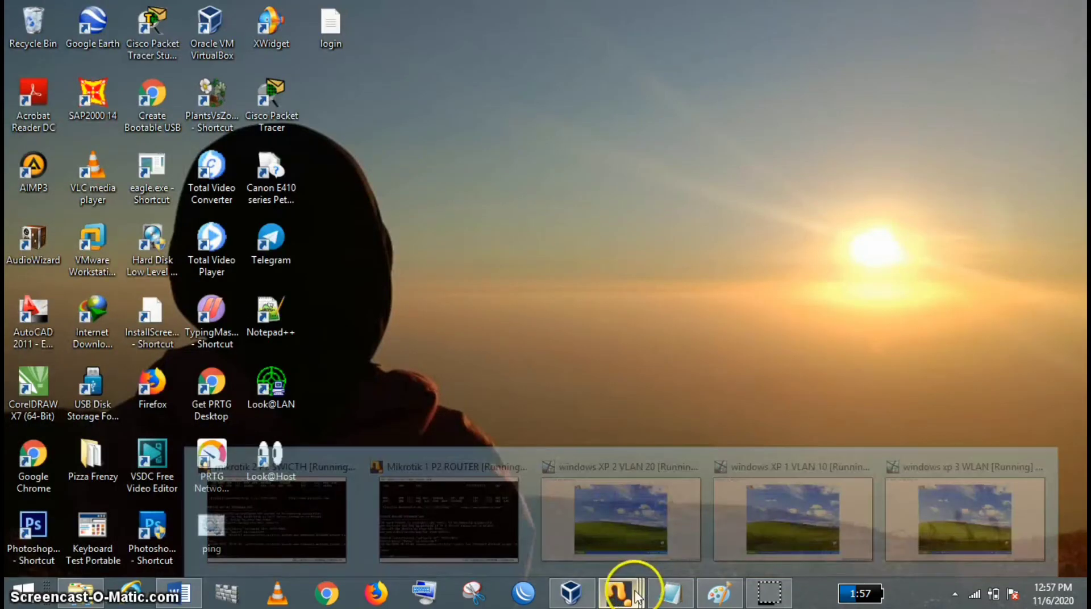
{"action": "mouse_move", "coordinate": [908, 511]}
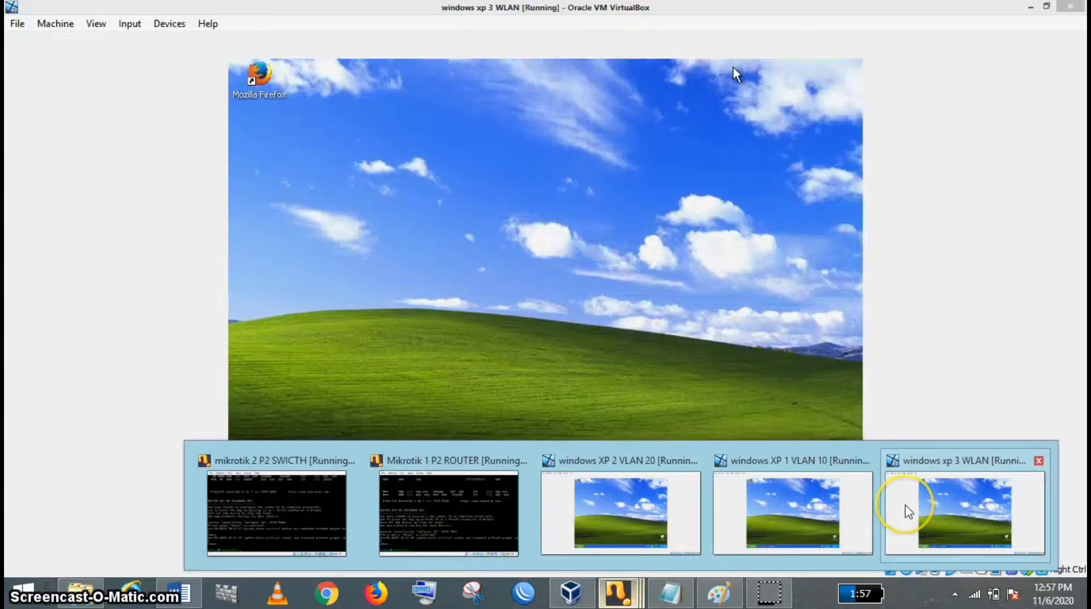
{"action": "mouse_move", "coordinate": [825, 510]}
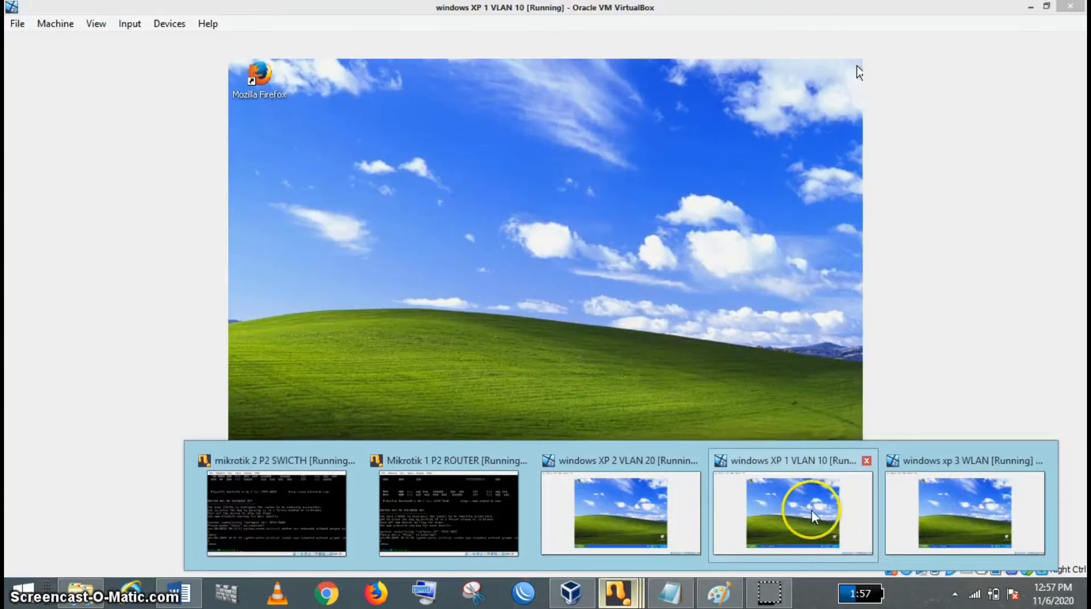
{"action": "mouse_move", "coordinate": [462, 510]}
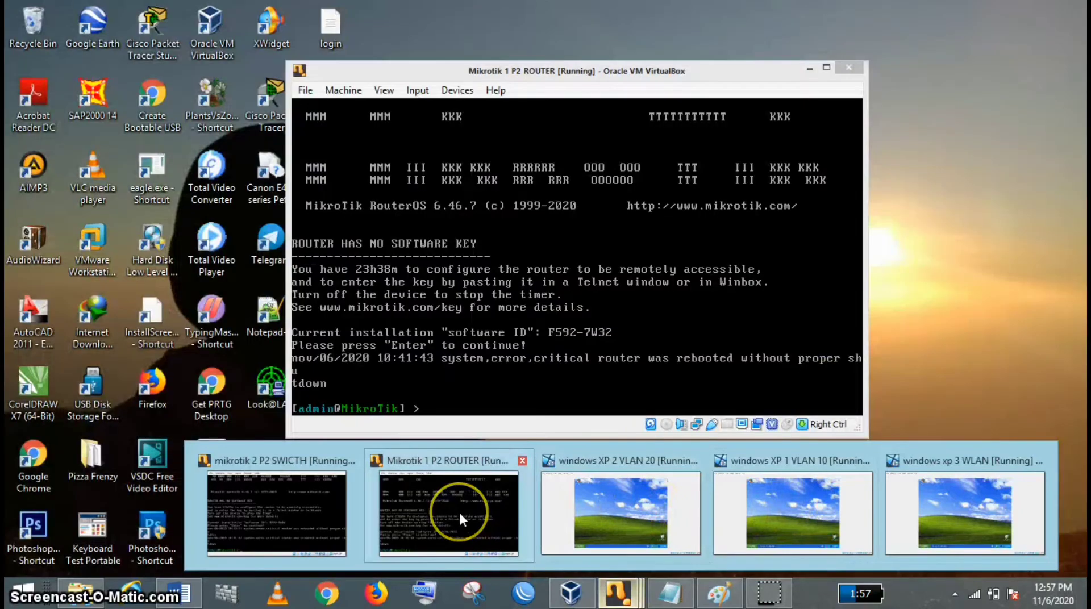
{"action": "mouse_move", "coordinate": [287, 516]}
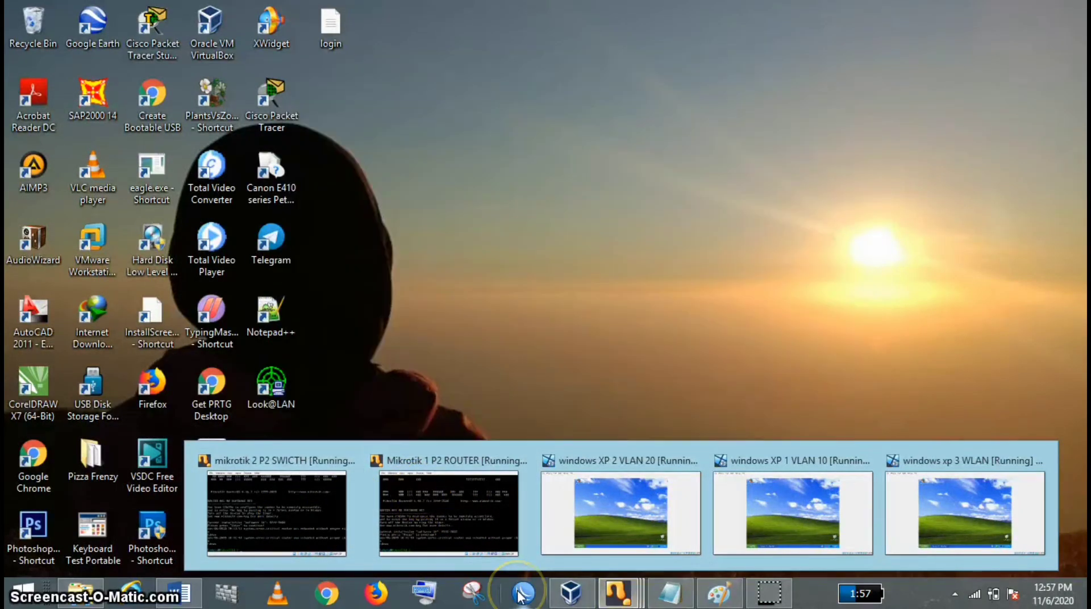
Open WinBox and connect to the neighbor ROUTER through its MAC address with the admin login
{"action": "left_click", "coordinate": [519, 595]}
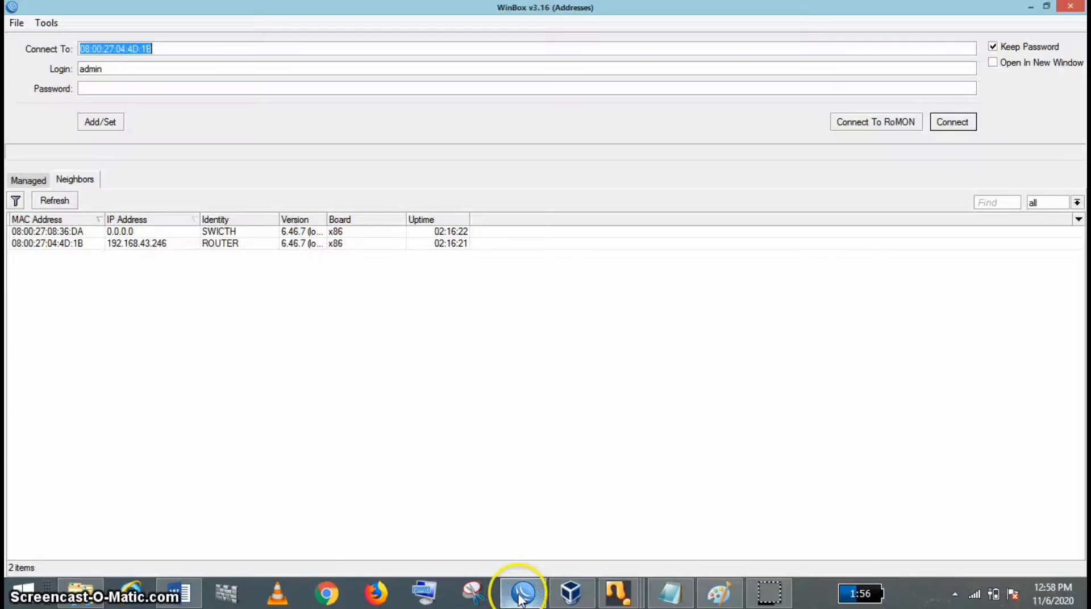
{"action": "left_click", "coordinate": [209, 249]}
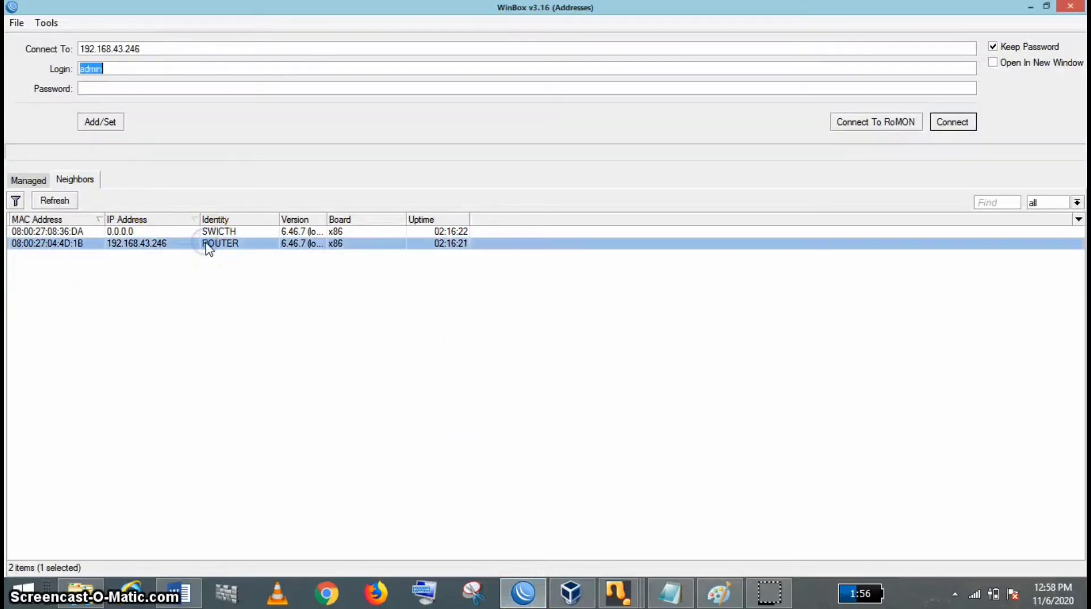
{"action": "left_click", "coordinate": [70, 245]}
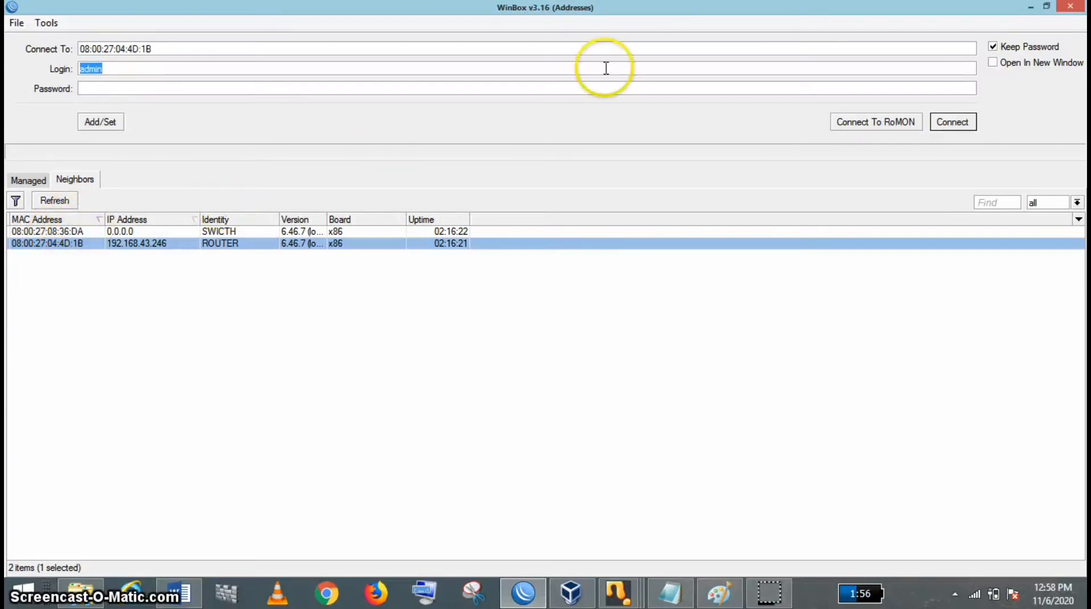
{"action": "left_click", "coordinate": [937, 129]}
Apply ROUTER as the device's system identity and close the identity settings
{"action": "left_click", "coordinate": [54, 257]}
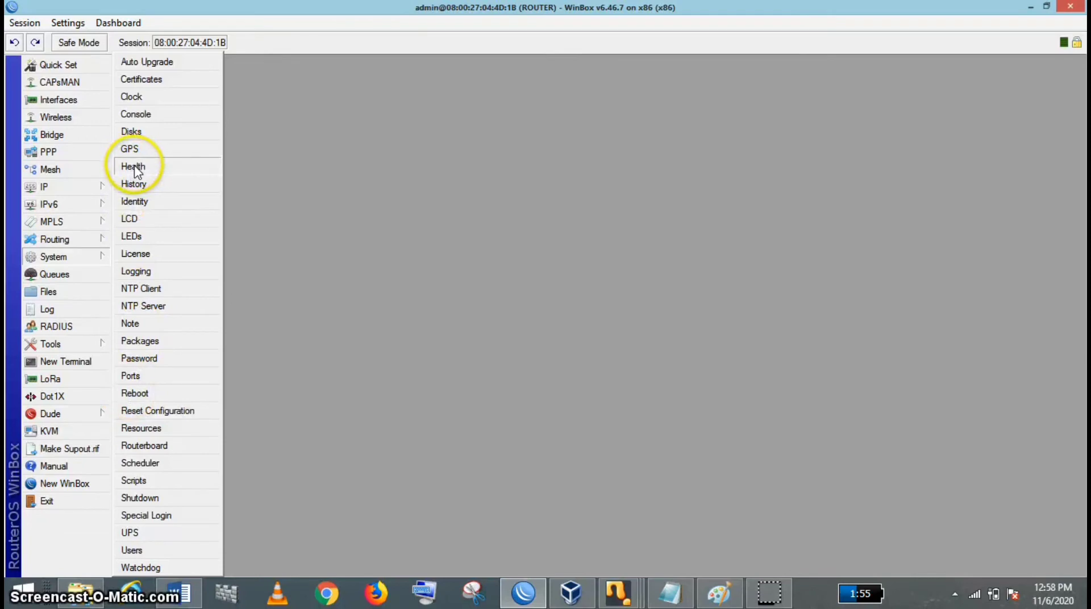
{"action": "left_click", "coordinate": [133, 202]}
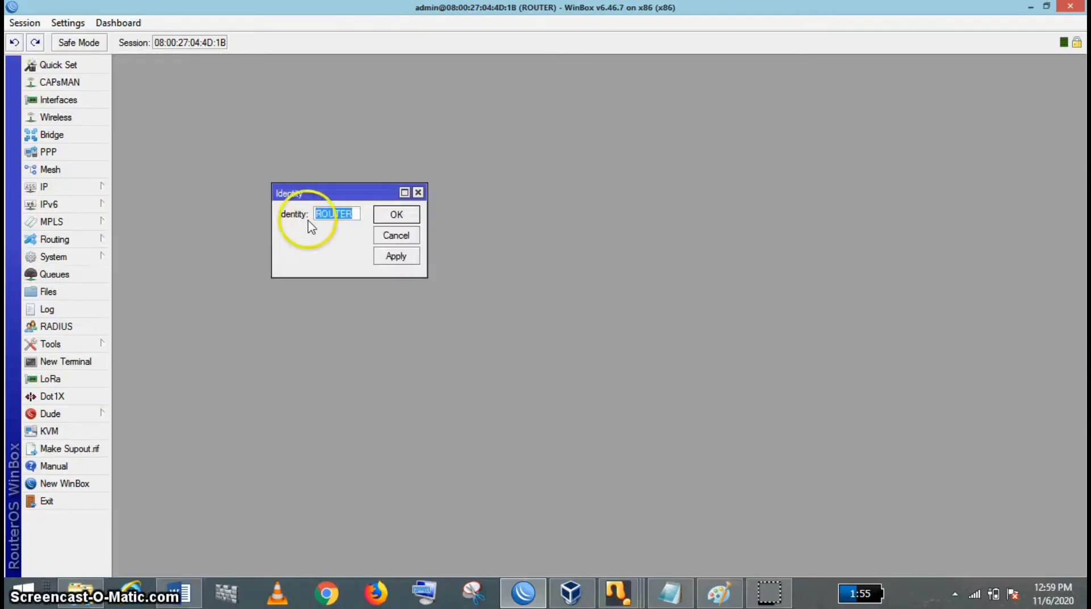
{"action": "left_click", "coordinate": [390, 260]}
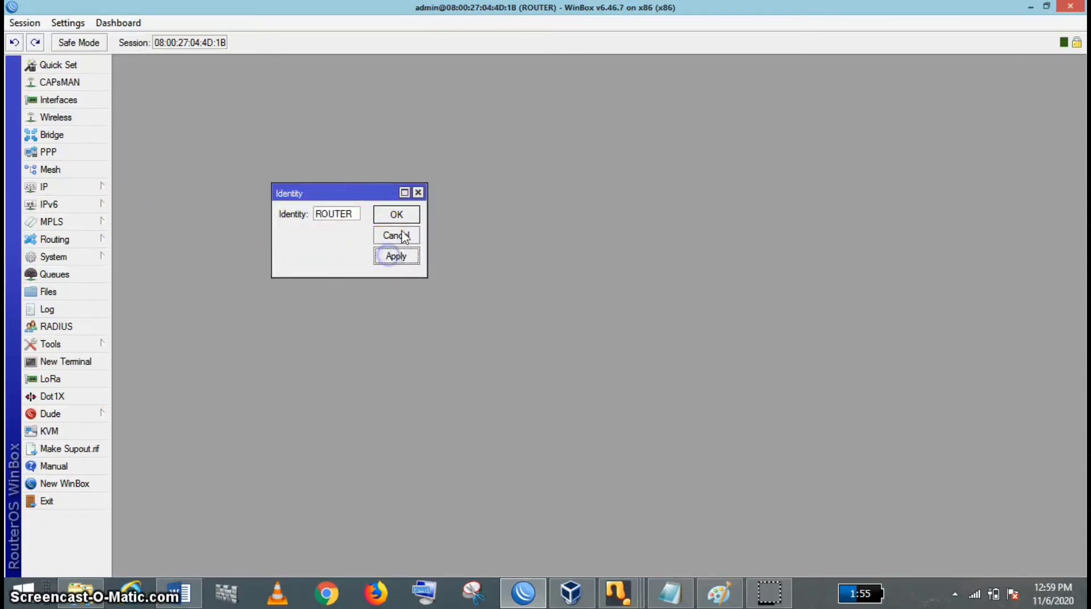
{"action": "left_click", "coordinate": [418, 194]}
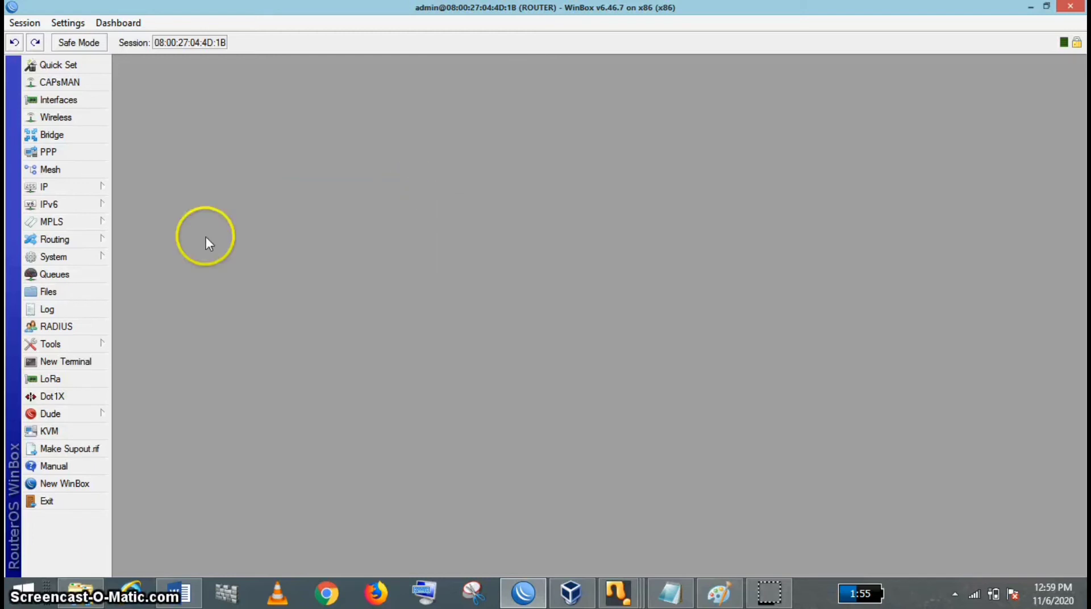
Open the router's interface list and view the form for a new VLAN interface without creating one
{"action": "left_click", "coordinate": [64, 99]}
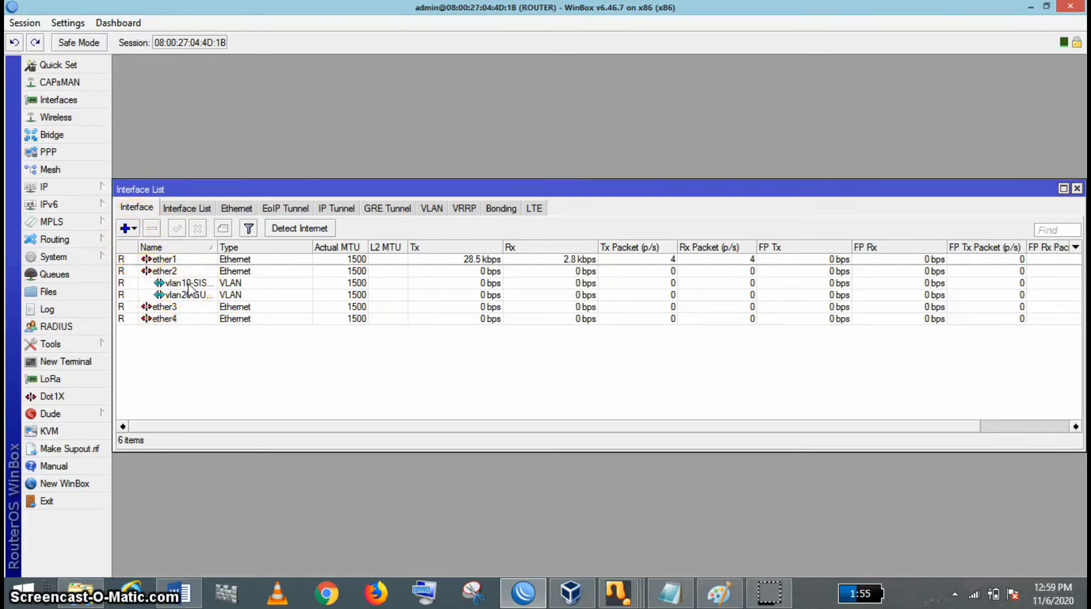
{"action": "left_click", "coordinate": [129, 229]}
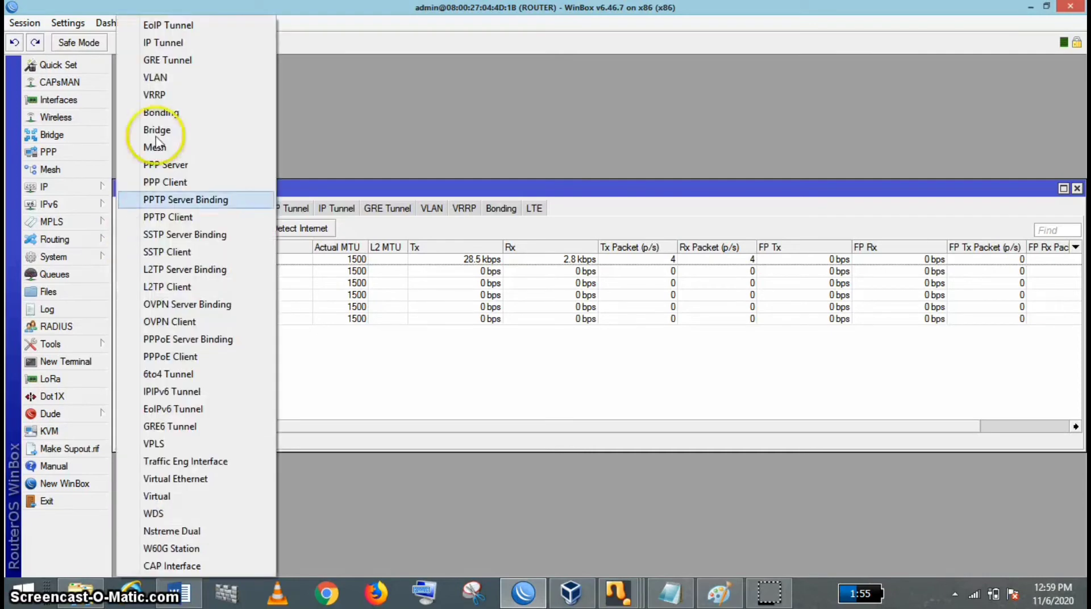
{"action": "left_click", "coordinate": [176, 82]}
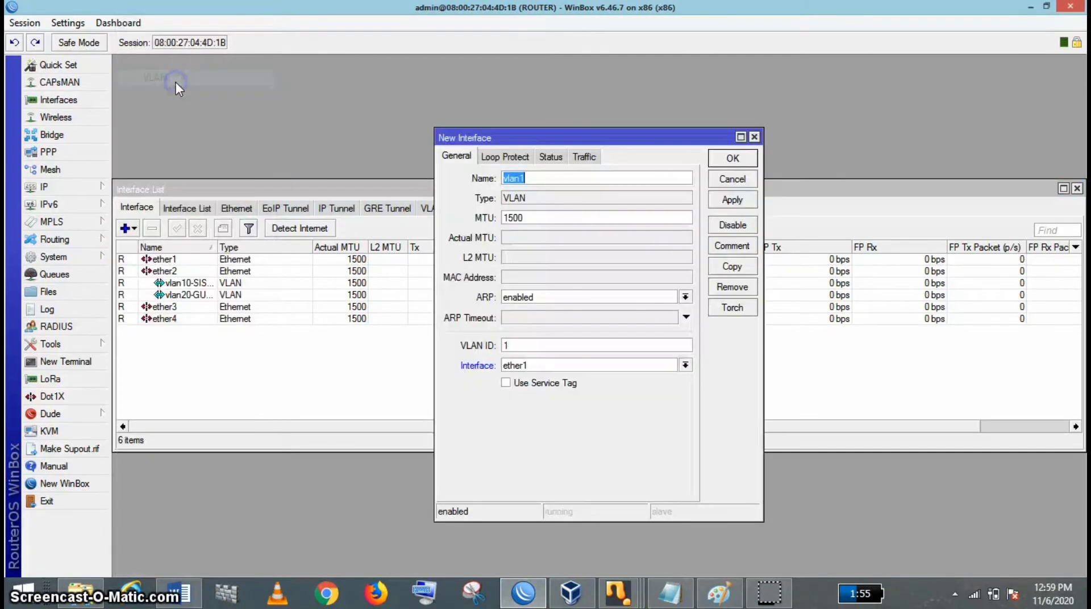
{"action": "key", "text": "Escape"}
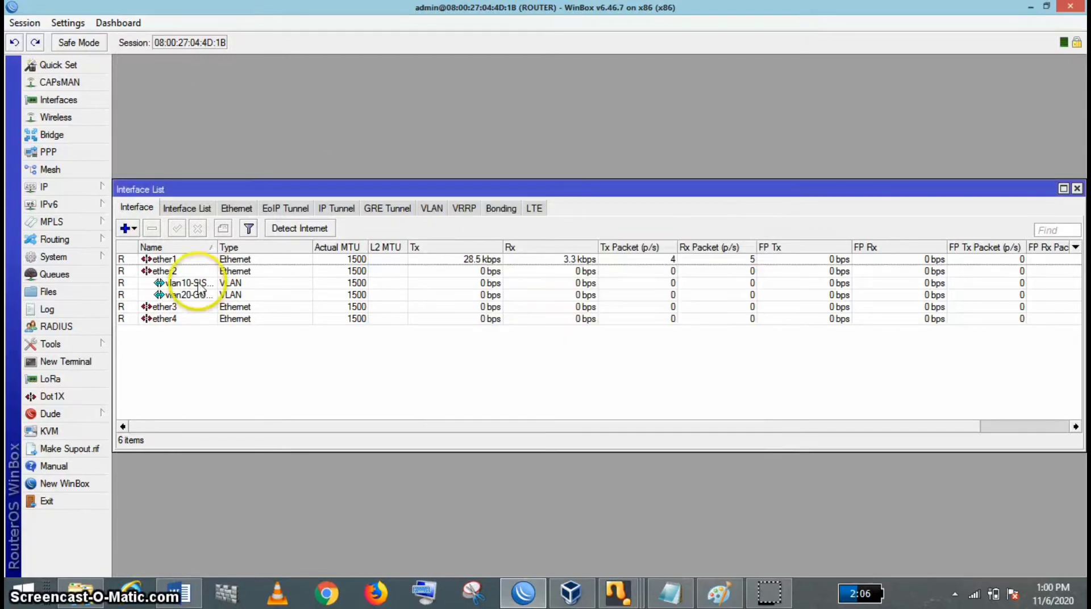
Open the vlan10-SISWA interface with VLAN ID 10, select ether2 as its parent interface and apply the settings
{"action": "double_click", "coordinate": [185, 283]}
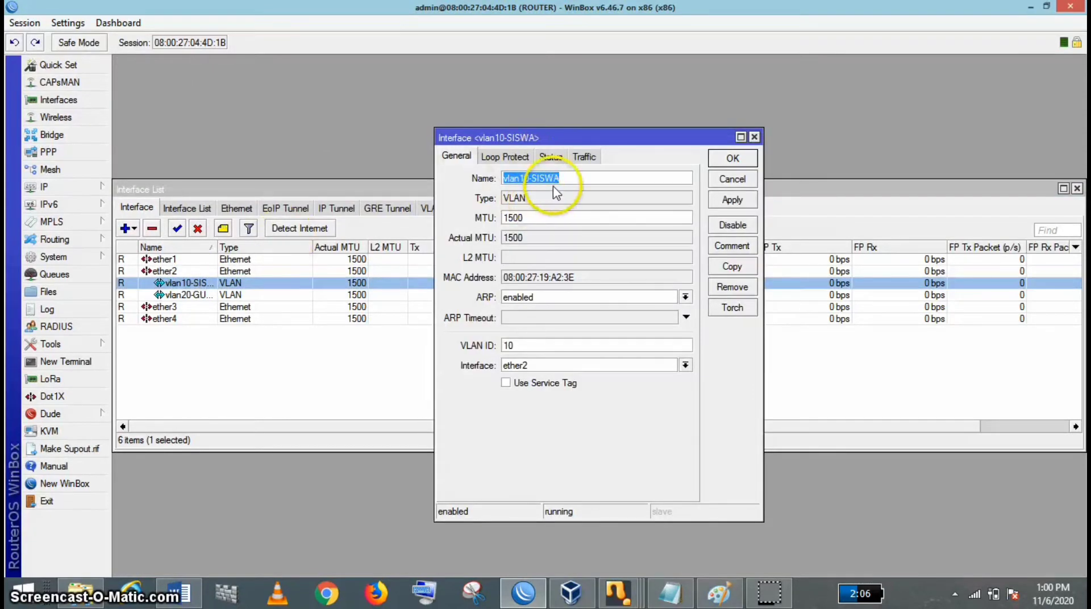
{"action": "left_click", "coordinate": [565, 178]}
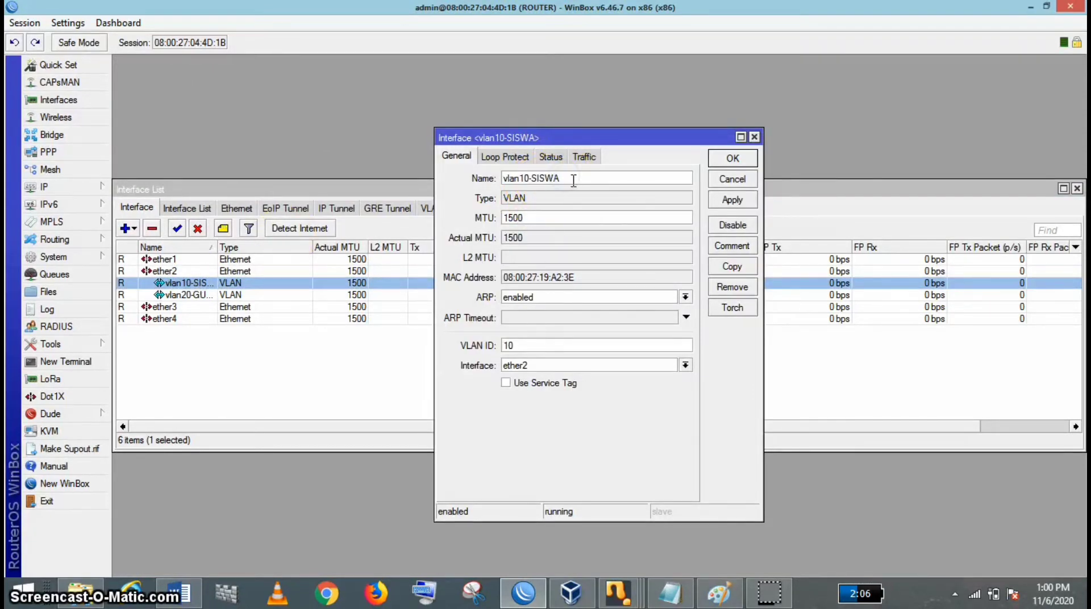
{"action": "left_click", "coordinate": [523, 347]}
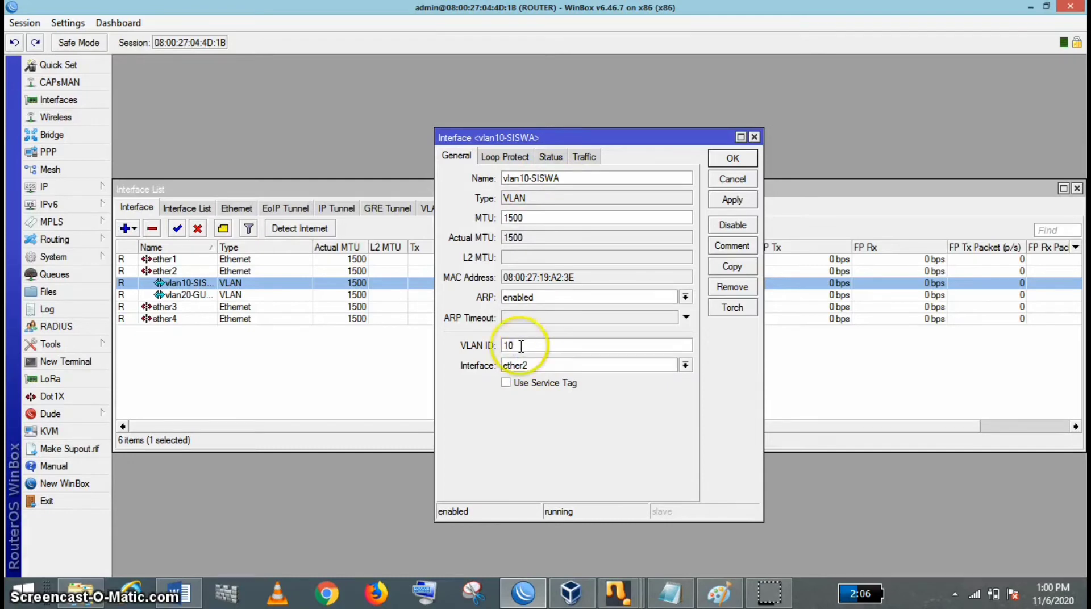
{"action": "left_click", "coordinate": [537, 365]}
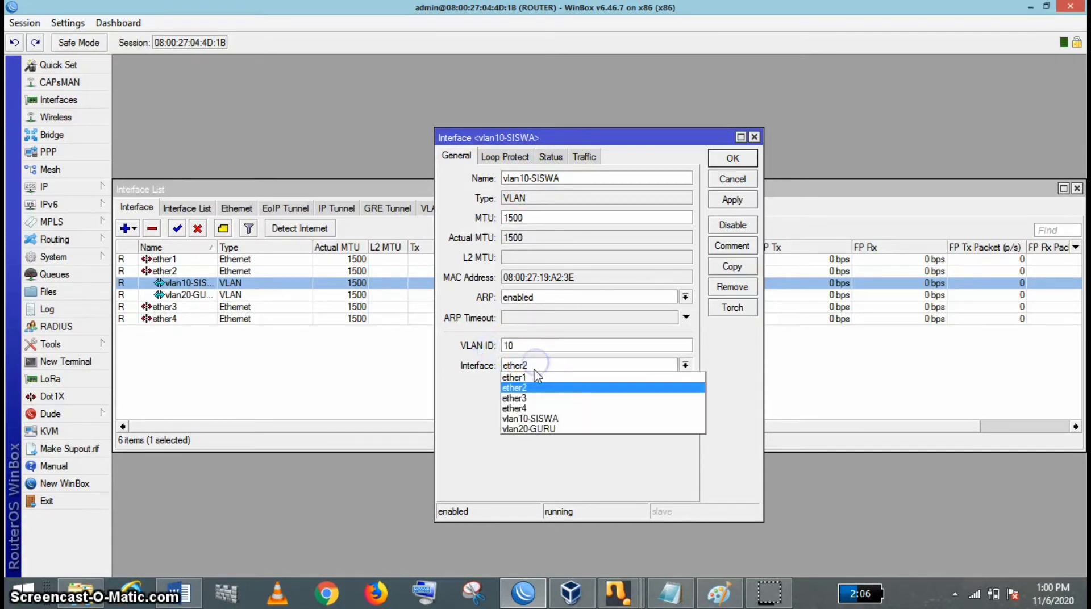
{"action": "left_click", "coordinate": [539, 388]}
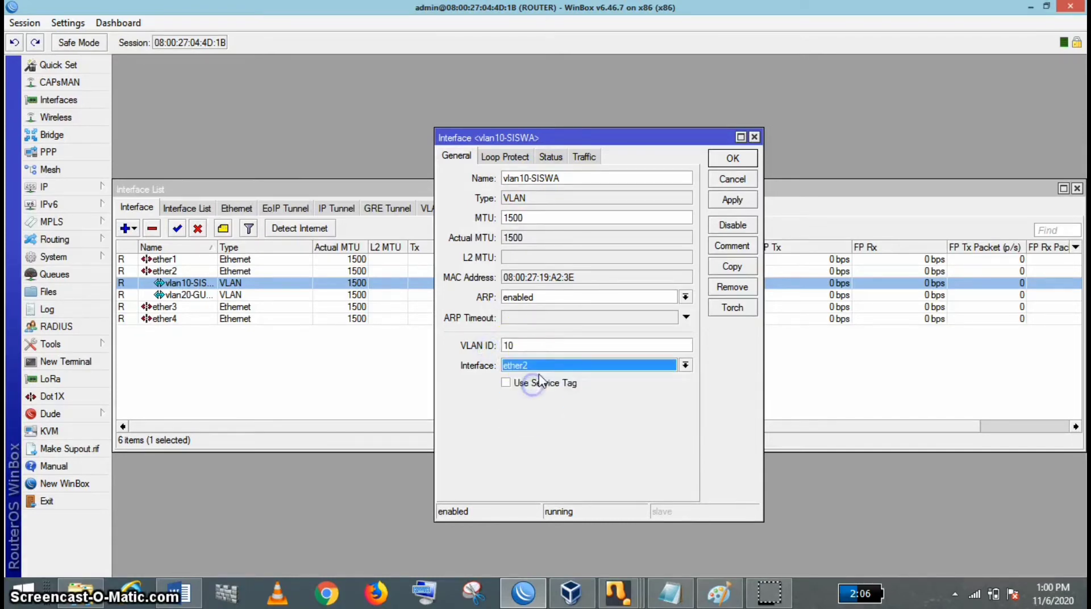
{"action": "left_click", "coordinate": [733, 200]}
{"action": "left_click", "coordinate": [733, 158]}
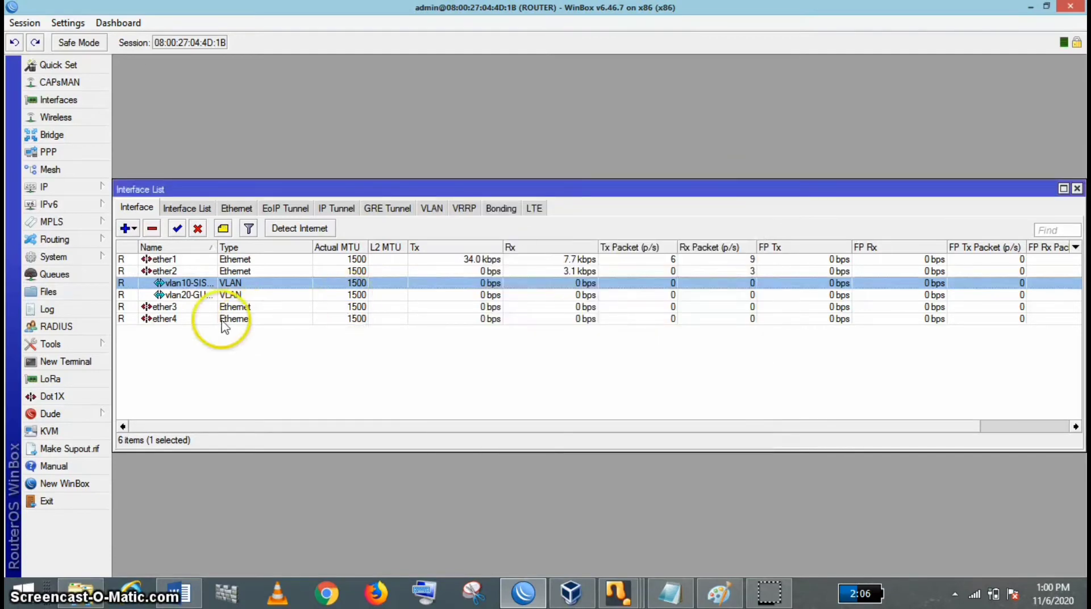
Assign the vlan20-GURU interface with VLAN ID 20 to ether2, apply the settings and close the interface list
{"action": "double_click", "coordinate": [210, 297]}
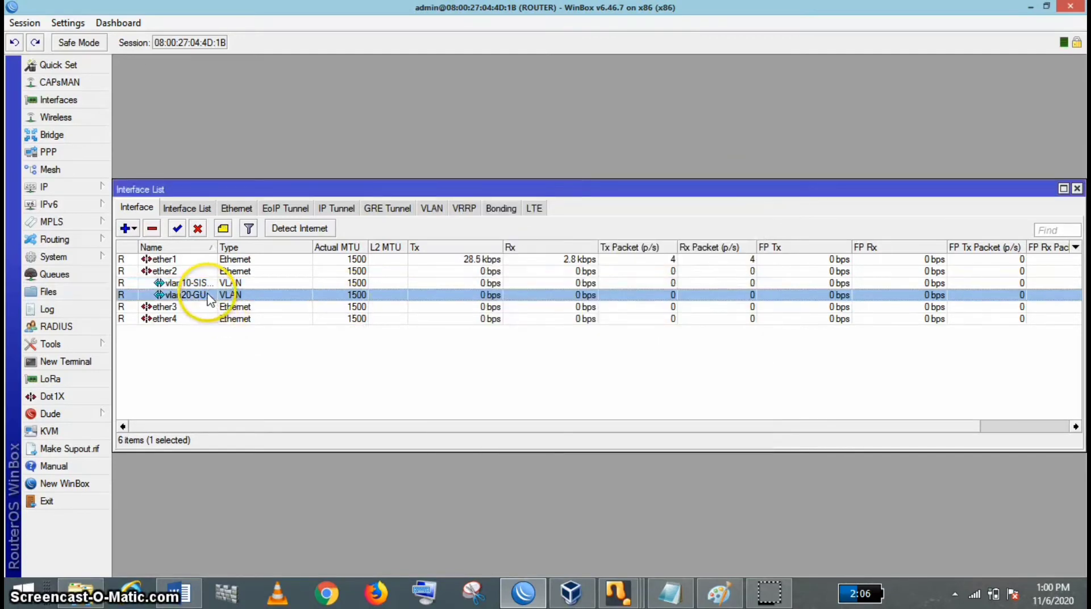
{"action": "left_click", "coordinate": [567, 181]}
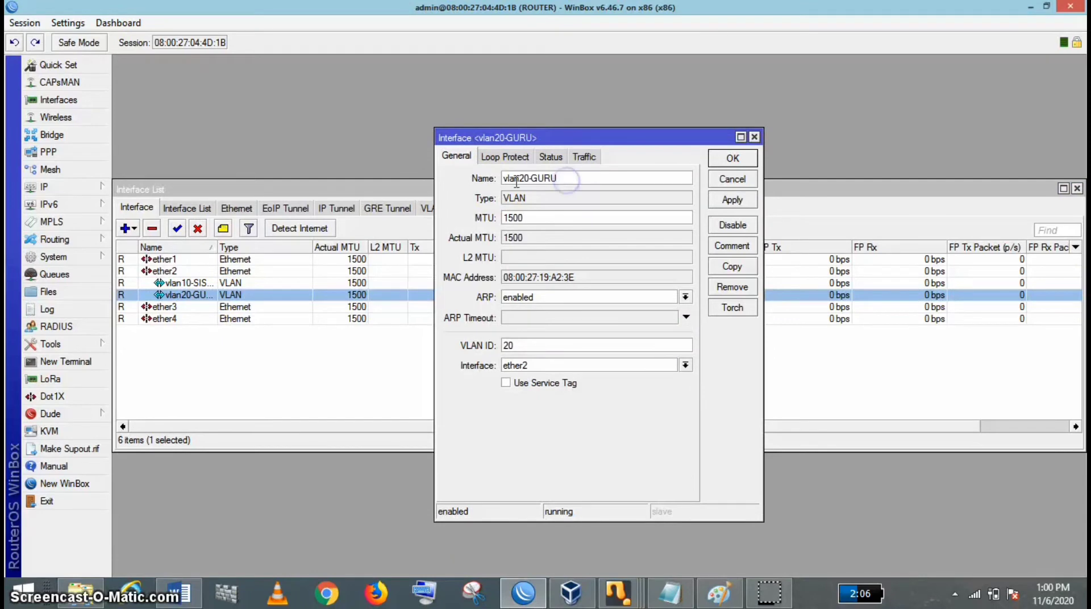
{"action": "left_click", "coordinate": [533, 365]}
{"action": "left_click", "coordinate": [536, 389]}
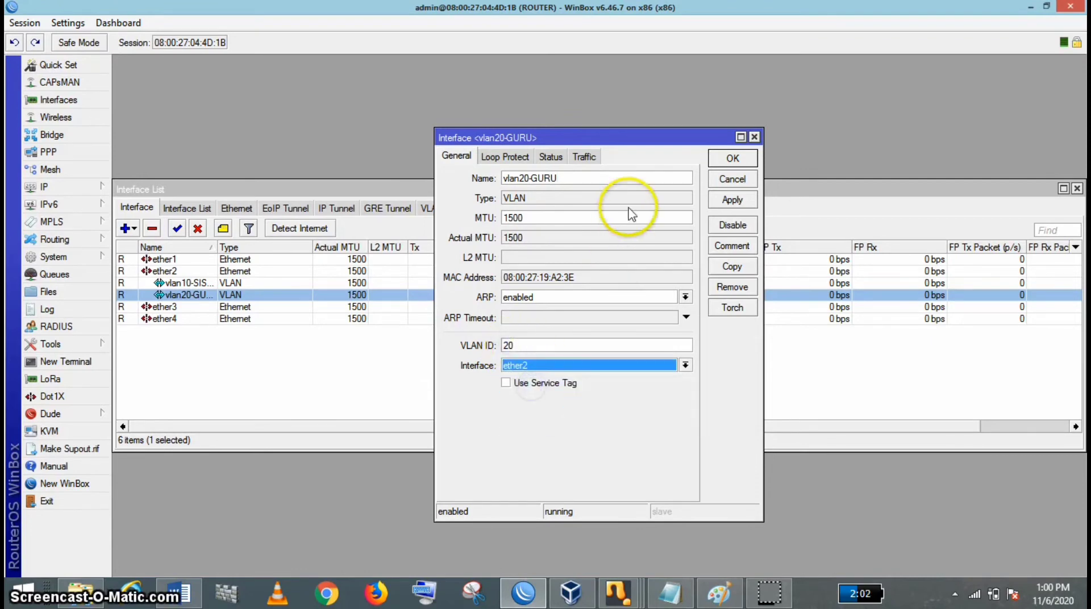
{"action": "left_click", "coordinate": [732, 199]}
{"action": "left_click", "coordinate": [734, 159]}
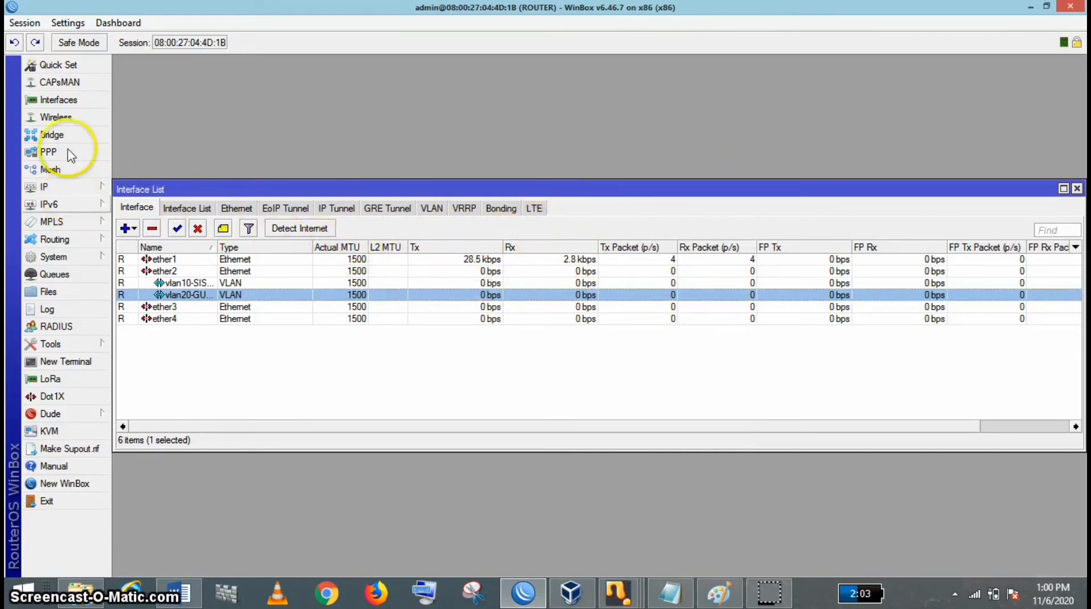
{"action": "left_click", "coordinate": [1077, 189]}
Open the router's IP address list and examine the dynamic address entry on ether1
{"action": "left_click", "coordinate": [87, 187]}
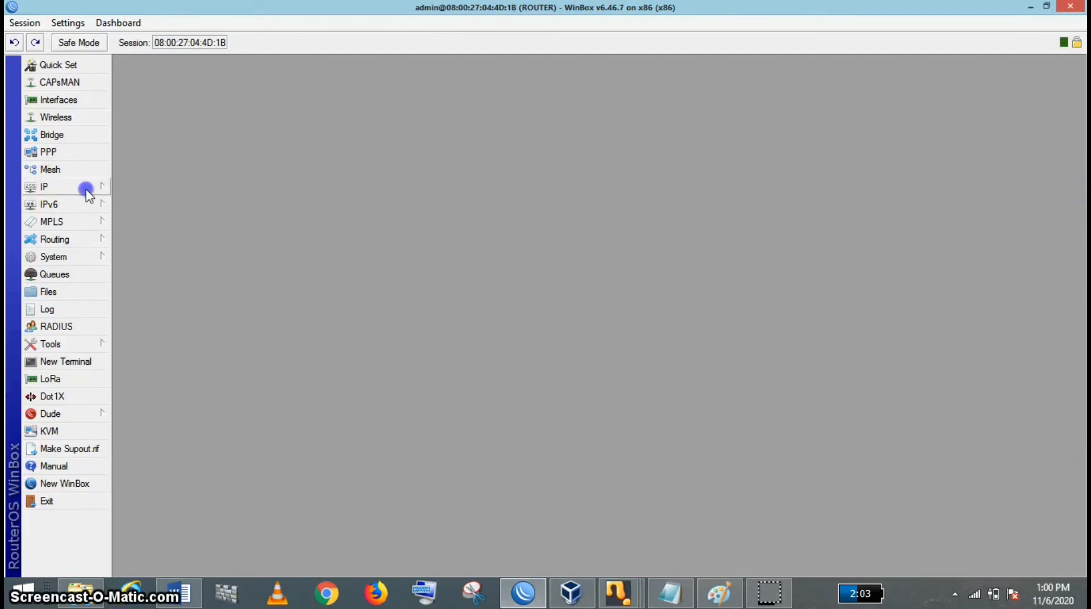
{"action": "left_click", "coordinate": [156, 198]}
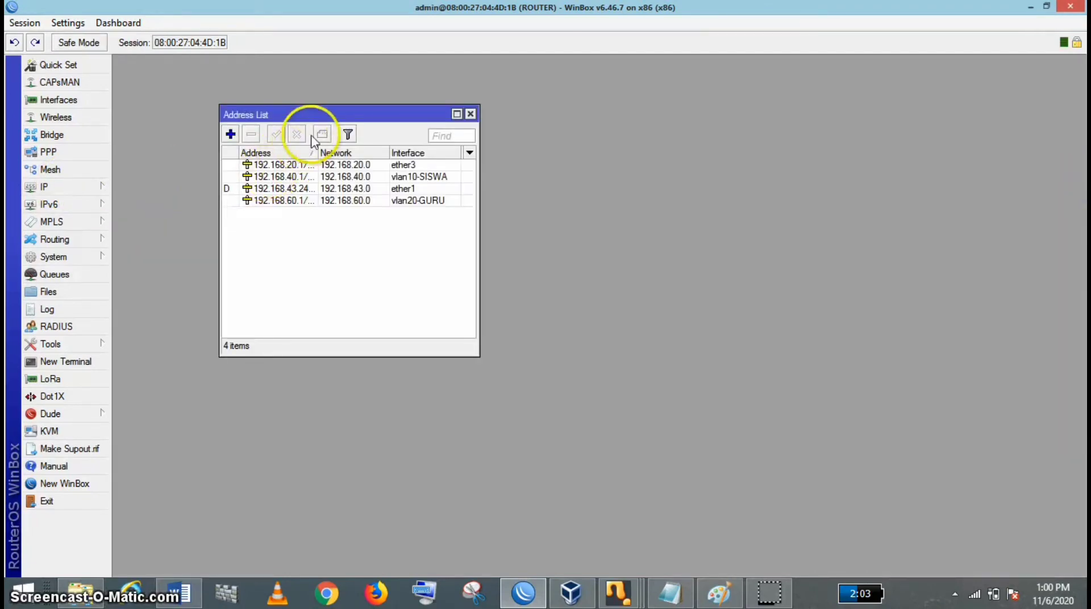
{"action": "left_click_drag", "start_coordinate": [365, 110], "coordinate": [603, 117]}
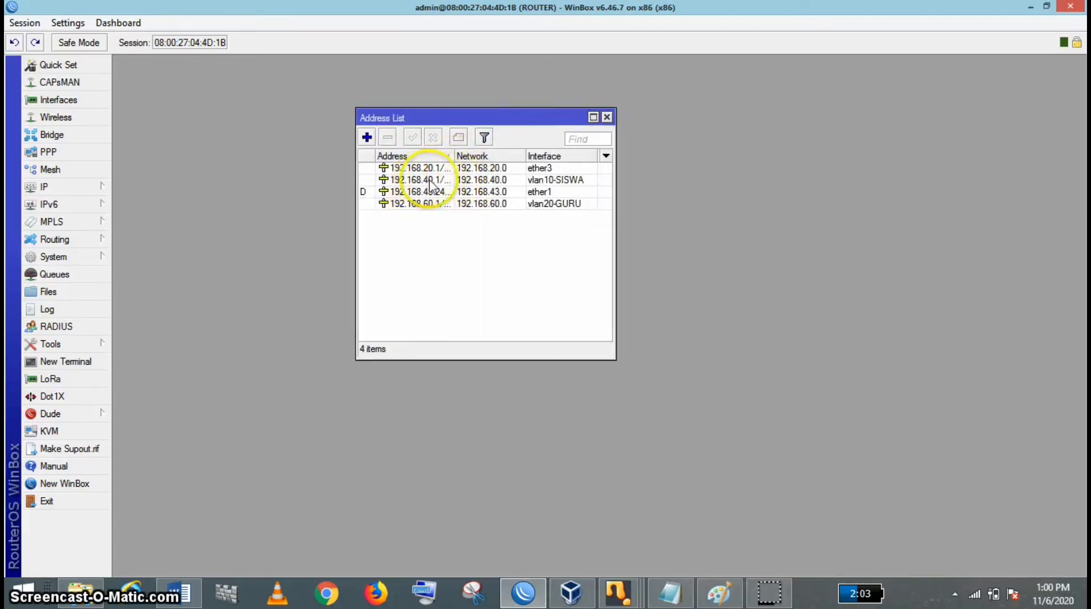
{"action": "left_click", "coordinate": [409, 193]}
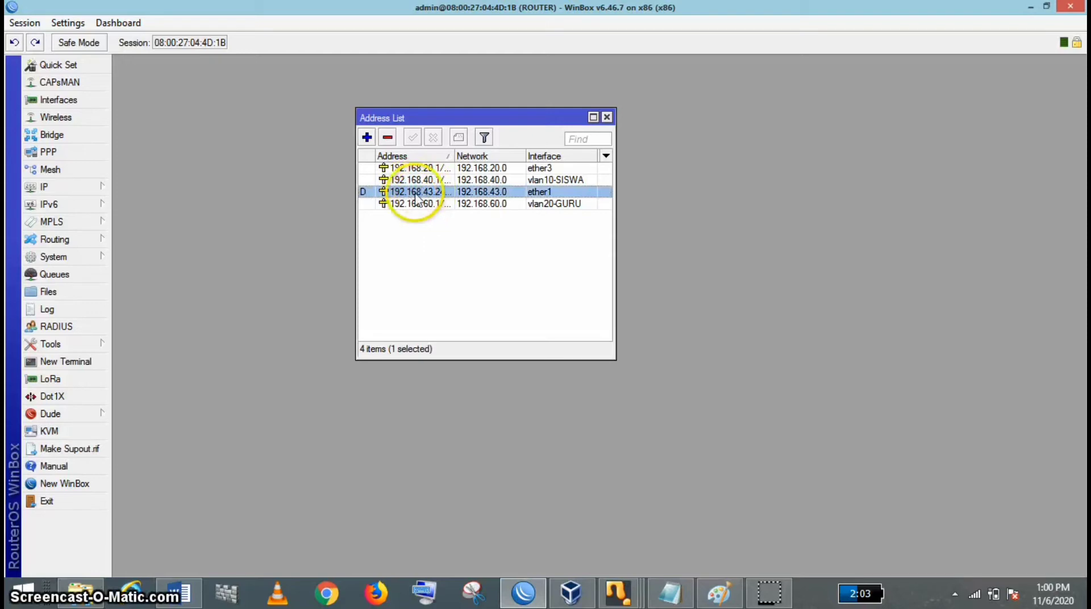
Remove the existing DHCP client and add a new one on ether1 with peer DNS, peer NTP and the default route enabled
{"action": "left_click", "coordinate": [83, 187]}
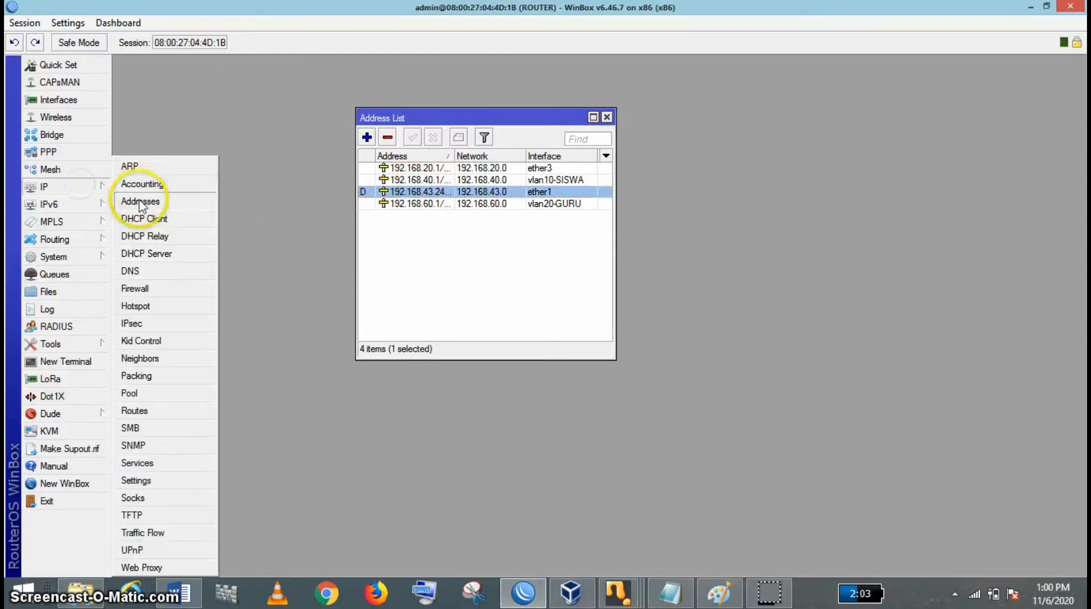
{"action": "left_click", "coordinate": [145, 220]}
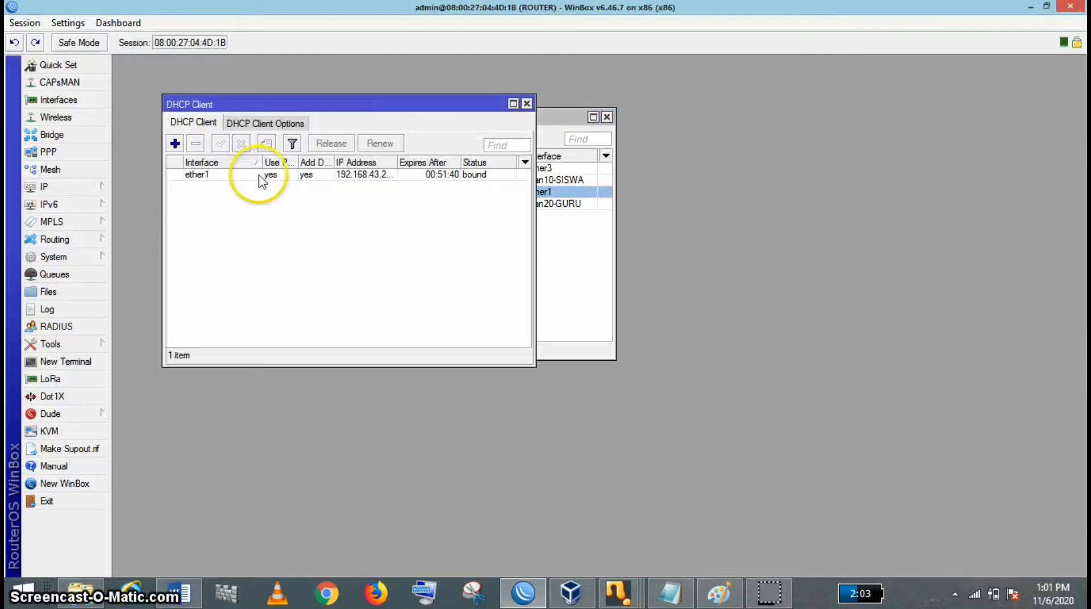
{"action": "left_click", "coordinate": [194, 176]}
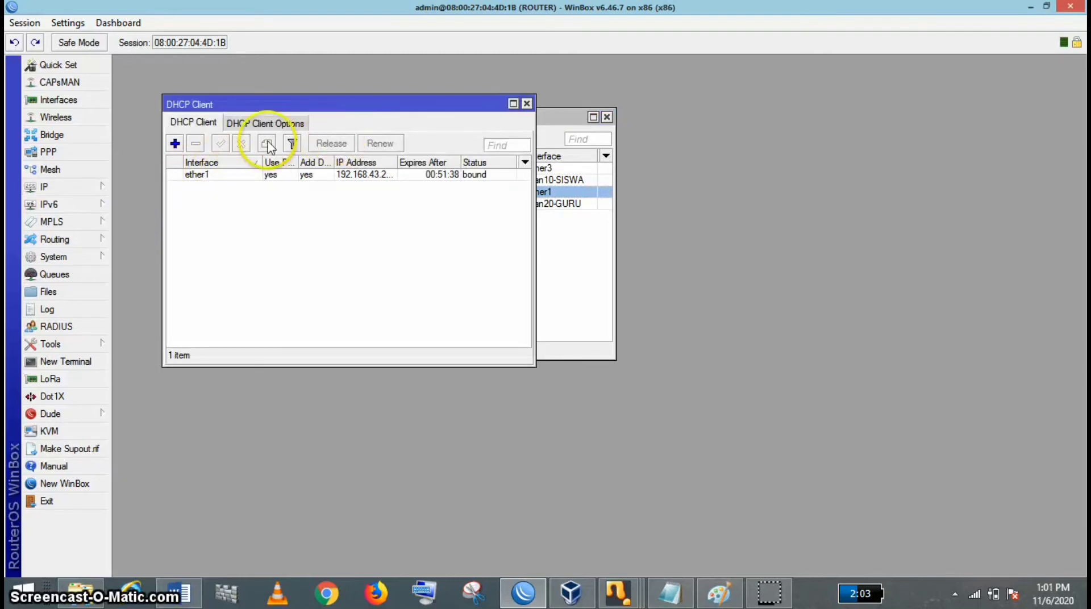
{"action": "left_click", "coordinate": [195, 143]}
{"action": "left_click", "coordinate": [174, 144]}
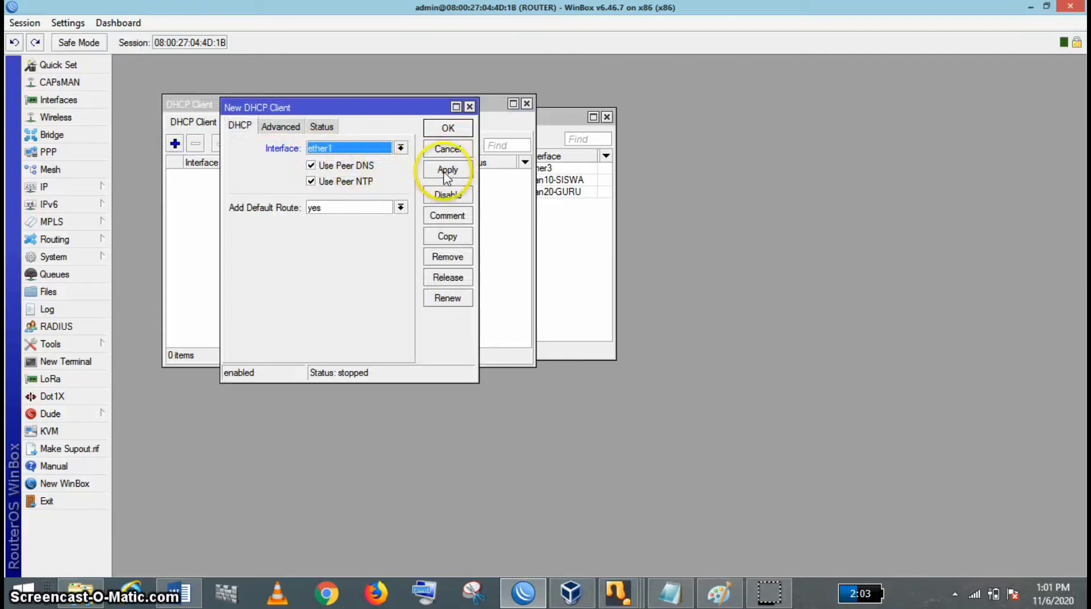
{"action": "left_click", "coordinate": [446, 170]}
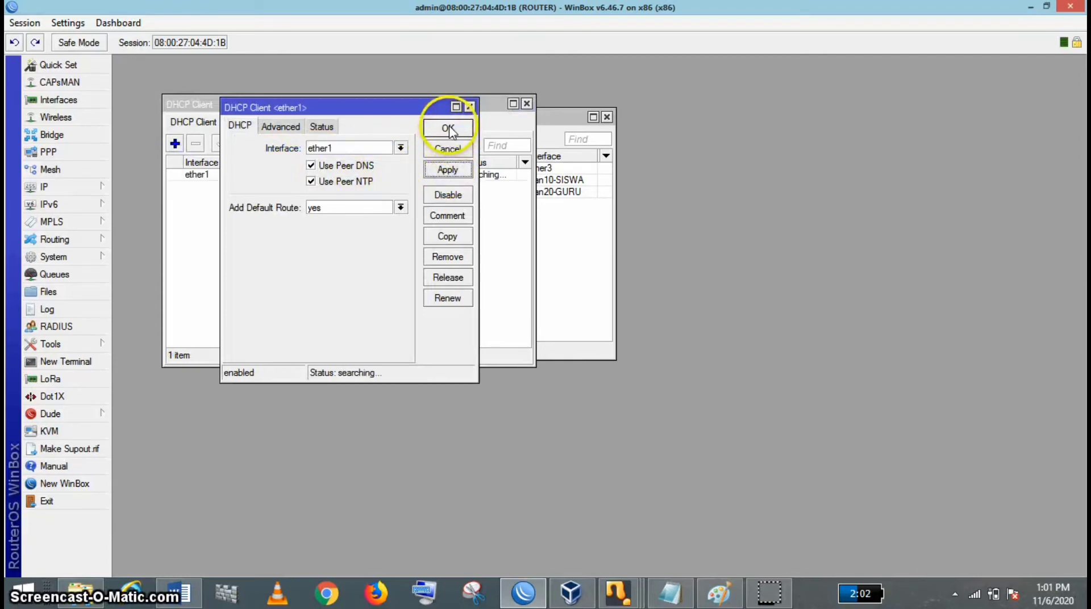
{"action": "left_click", "coordinate": [451, 128]}
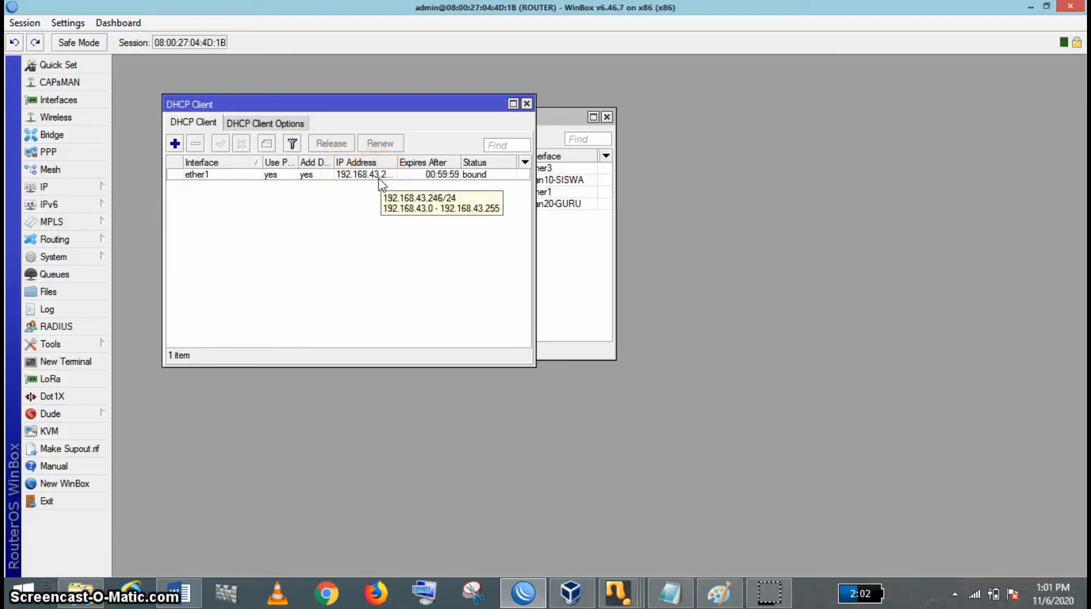
{"action": "left_click", "coordinate": [527, 105]}
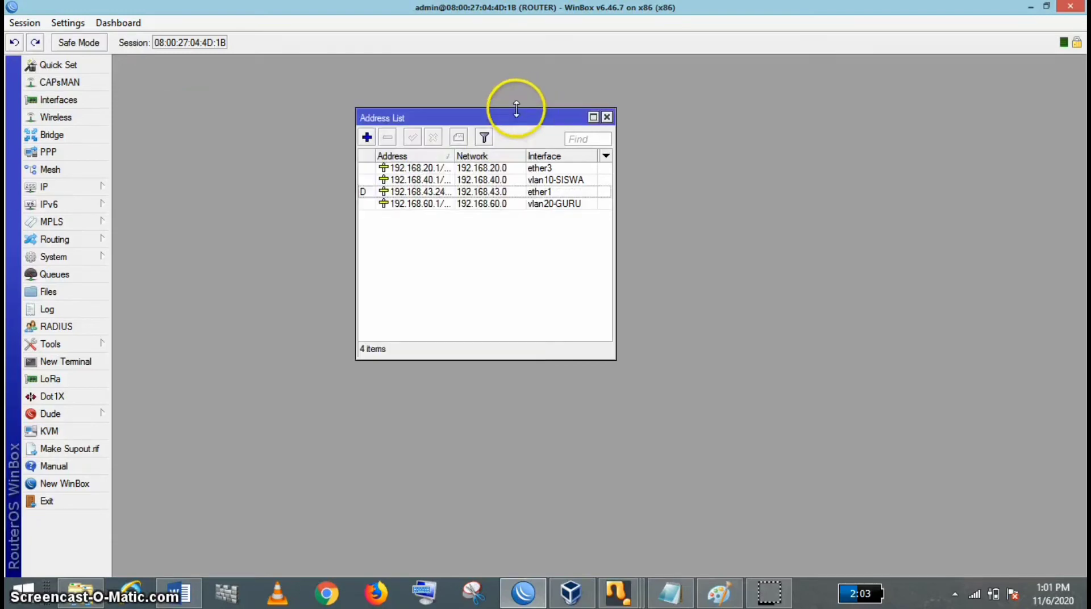
Check the dynamic ether1 address and view the details of the ether3 address entry
{"action": "left_click", "coordinate": [410, 193]}
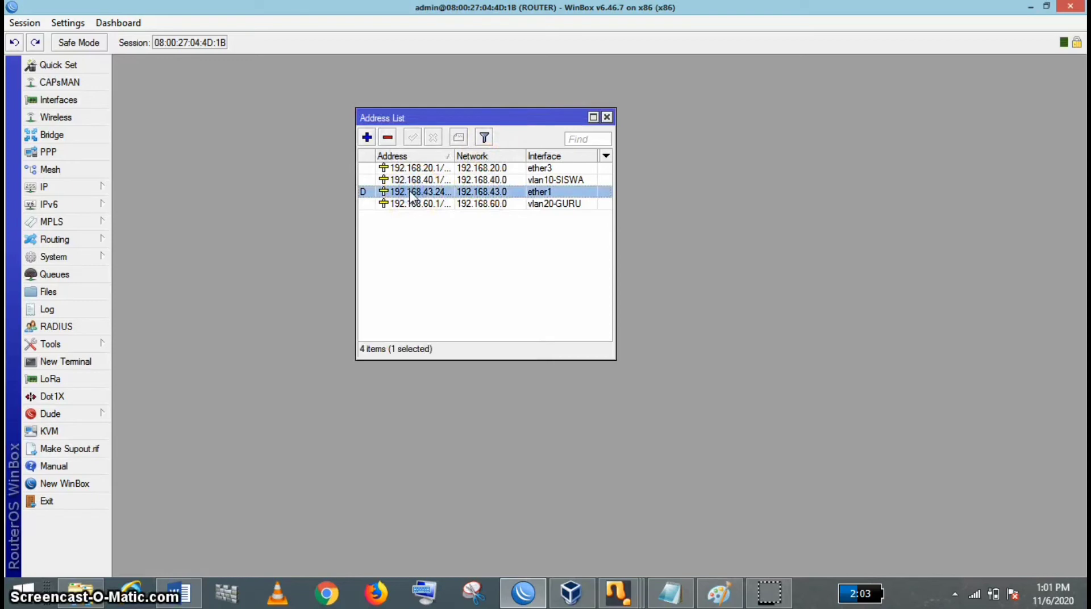
{"action": "left_click", "coordinate": [466, 169]}
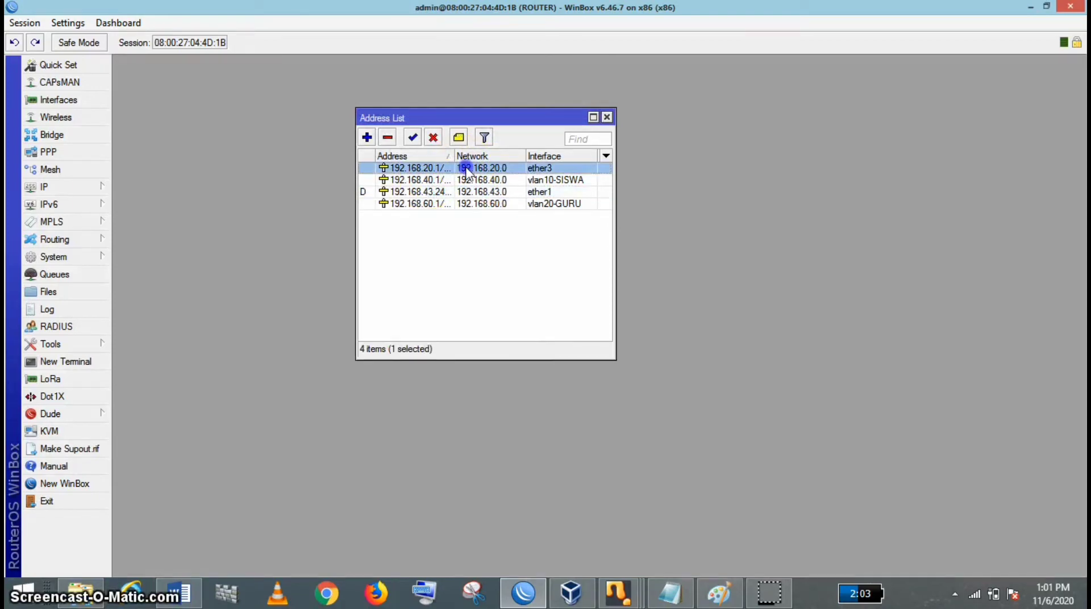
{"action": "double_click", "coordinate": [467, 170]}
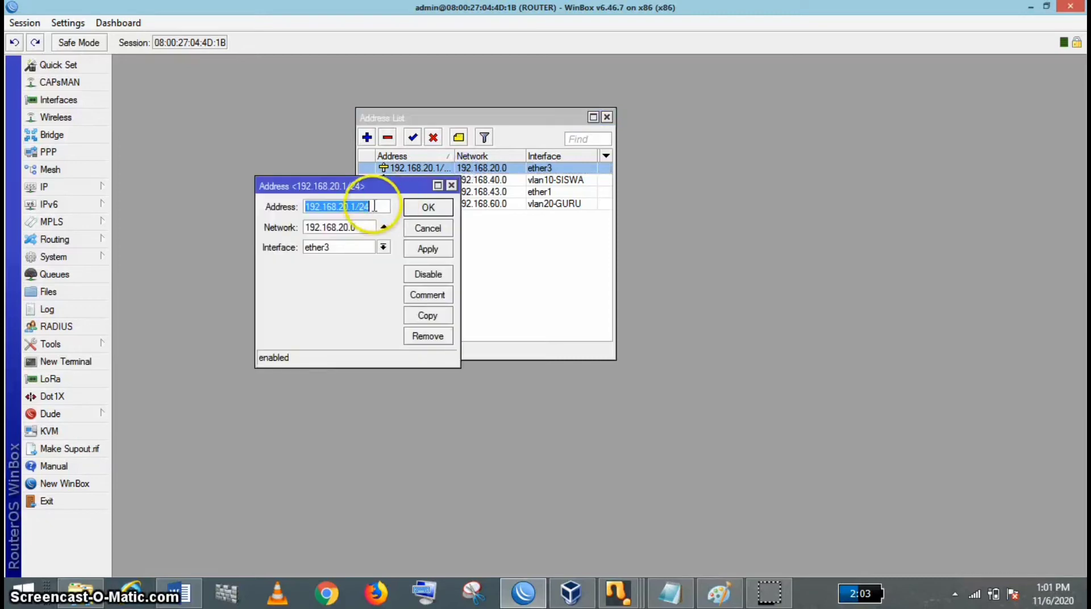
{"action": "left_click", "coordinate": [500, 242]}
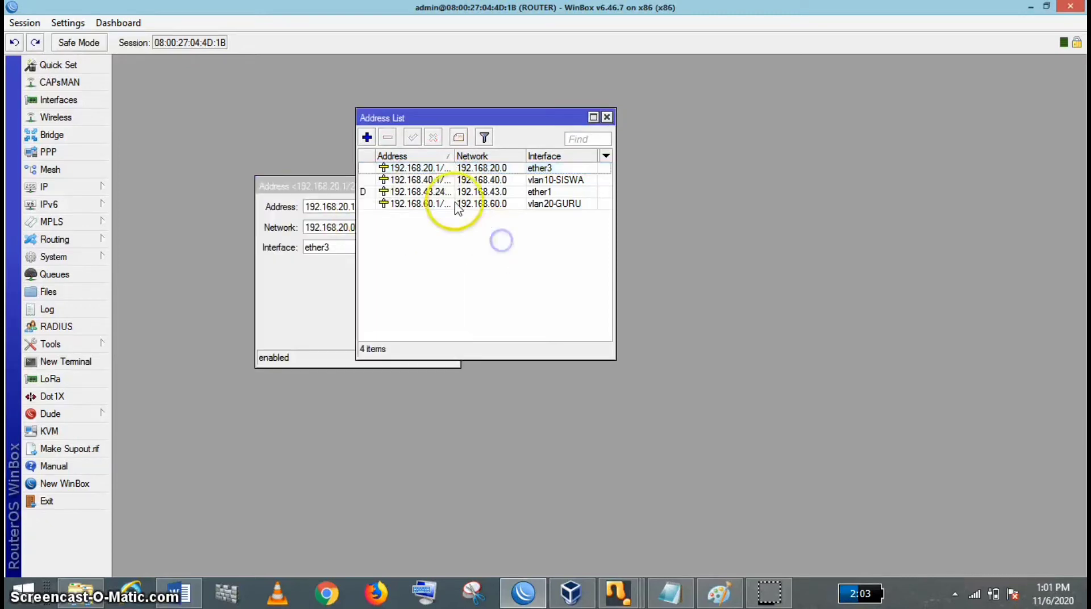
Open the 192.168.40.1/24 address entry, select vlan10-SISWA as its interface and apply it
{"action": "left_click", "coordinate": [447, 181]}
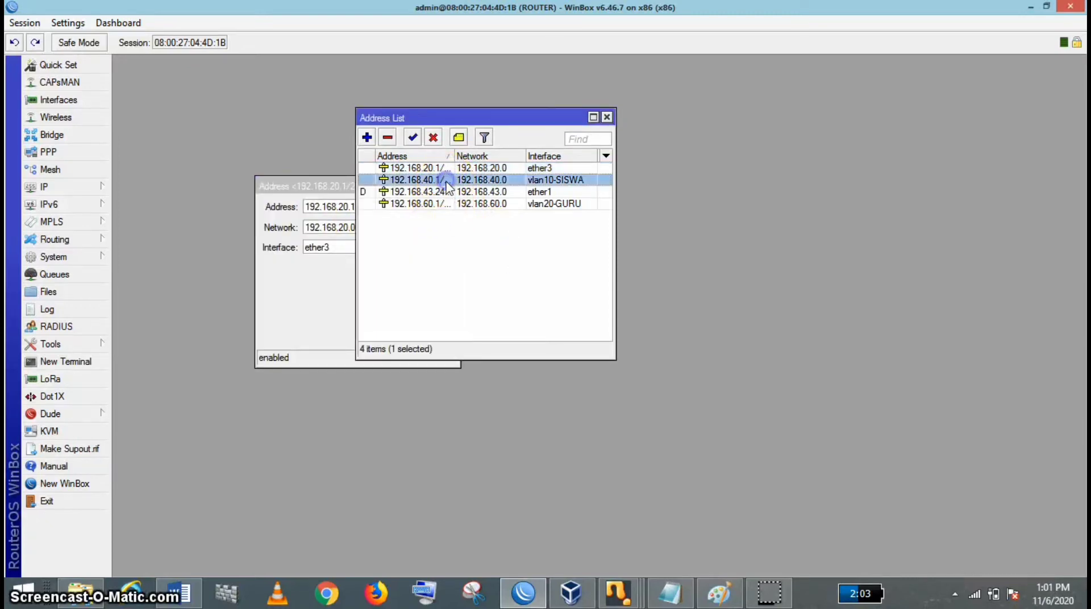
{"action": "double_click", "coordinate": [447, 181]}
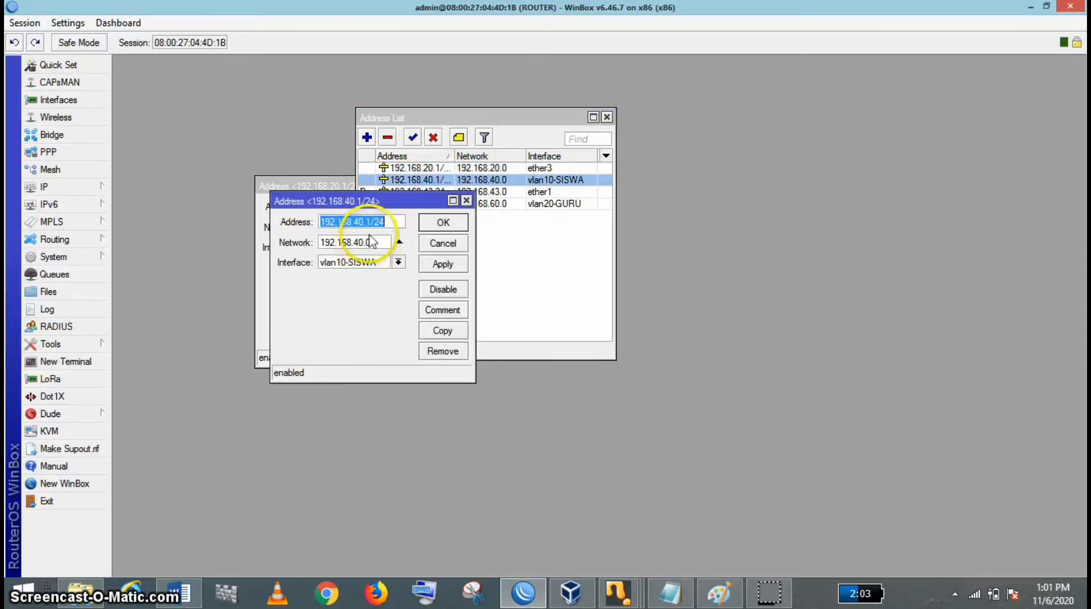
{"action": "left_click", "coordinate": [399, 262]}
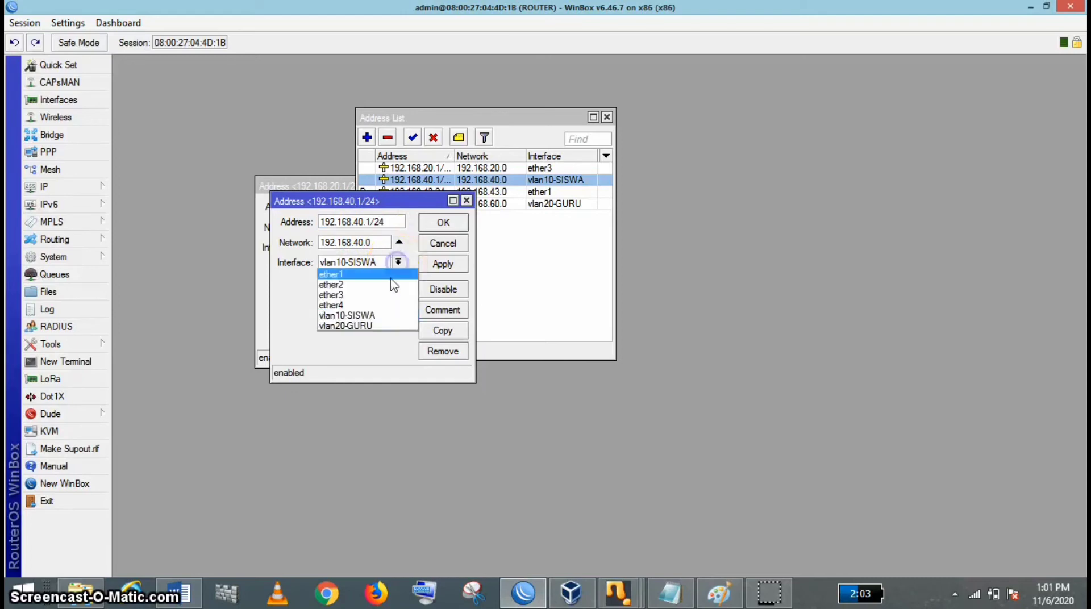
{"action": "left_click", "coordinate": [375, 314]}
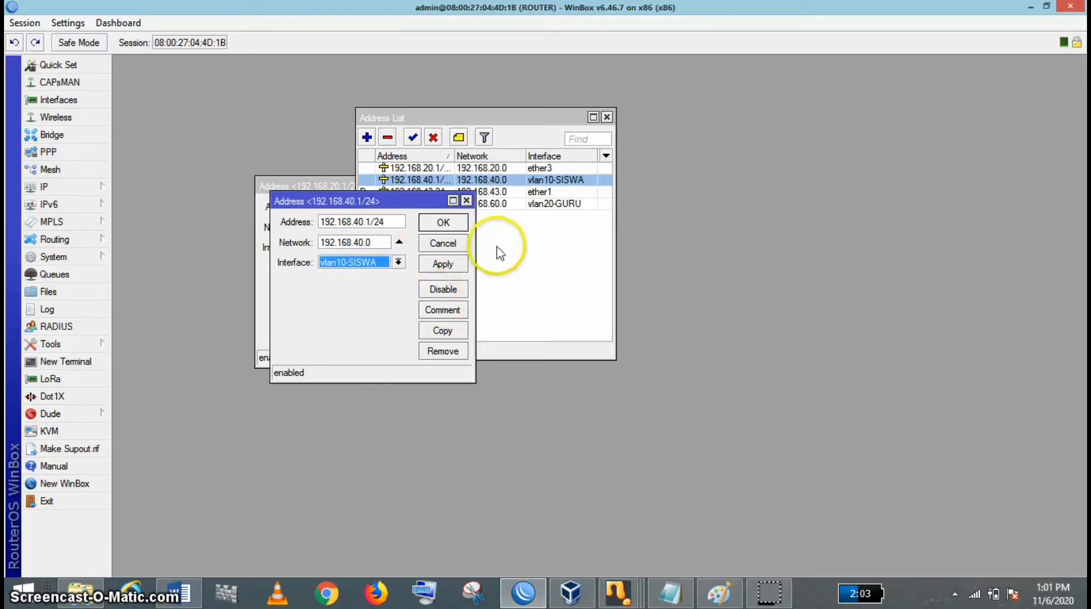
{"action": "left_click", "coordinate": [442, 264]}
{"action": "left_click", "coordinate": [443, 223]}
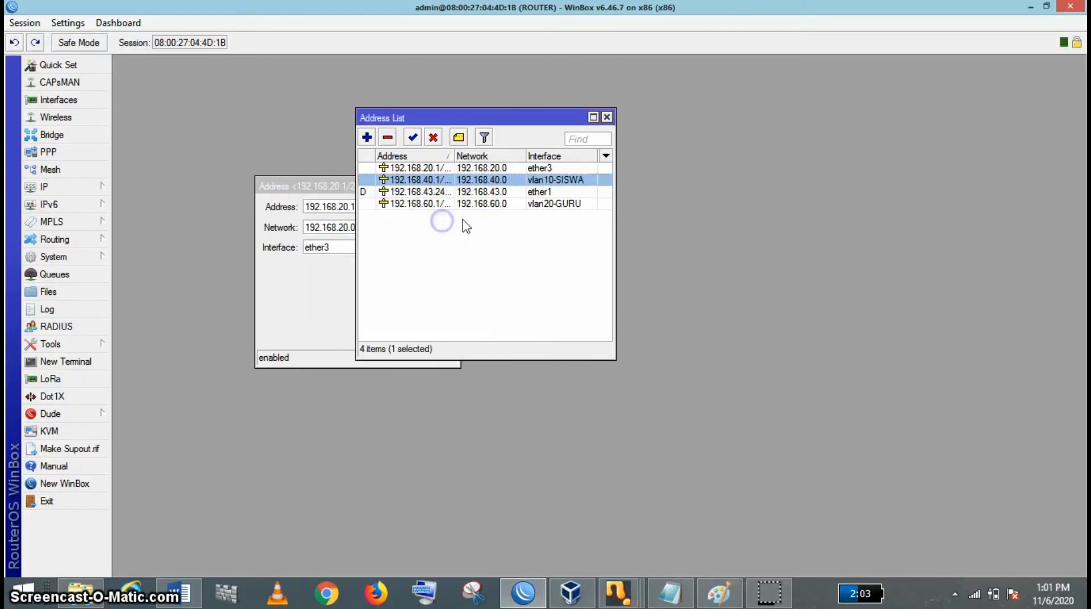
Confirm the 192.168.20.1/24 address on ether3 and apply the 192.168.60.1/24 address on vlan20-GURU
{"action": "left_click", "coordinate": [350, 207]}
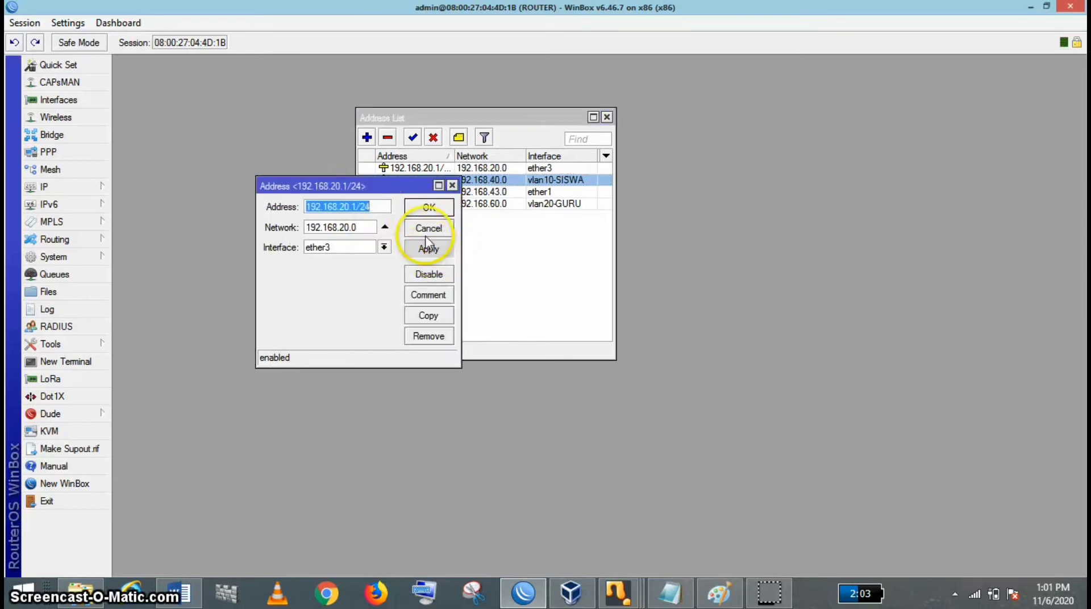
{"action": "left_click", "coordinate": [428, 208]}
{"action": "double_click", "coordinate": [483, 204]}
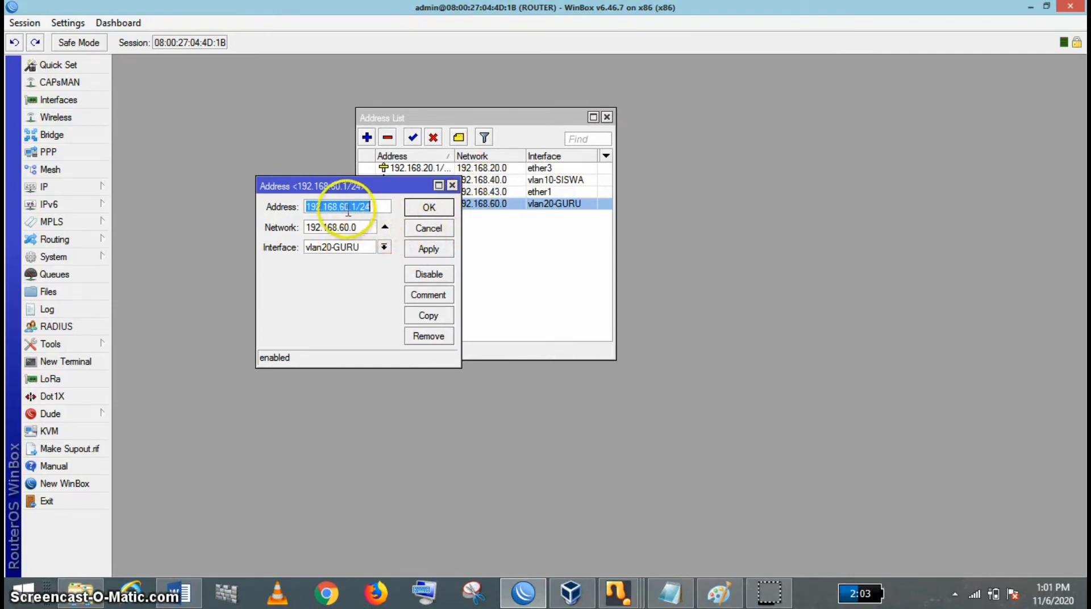
{"action": "left_click", "coordinate": [429, 249]}
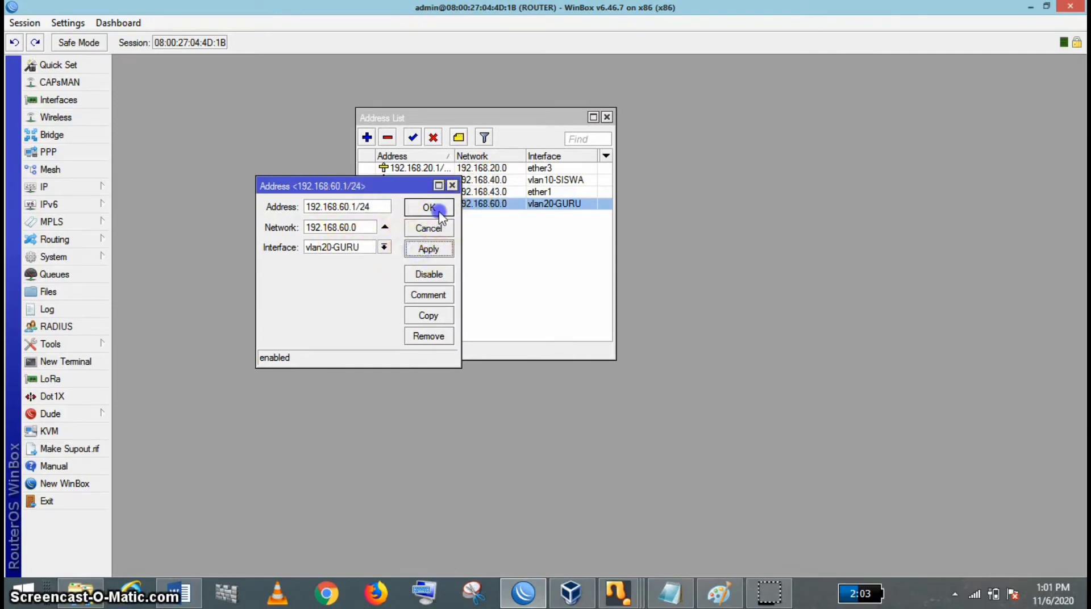
{"action": "left_click", "coordinate": [439, 212]}
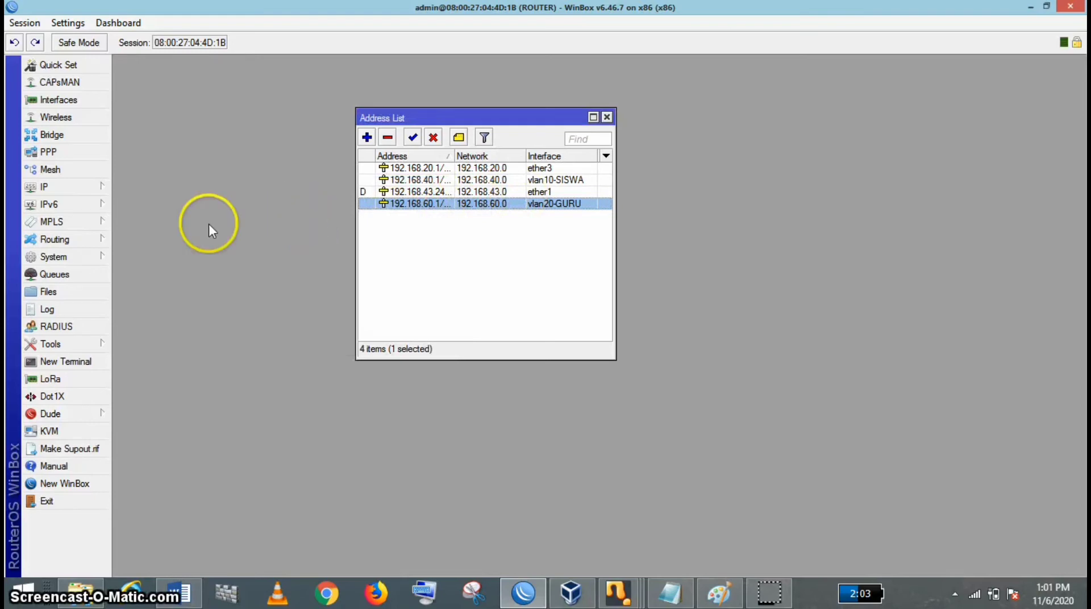
Open the DHCP server list, close the address list and remove the DHCP server on vlan20-GURU
{"action": "left_click", "coordinate": [78, 189]}
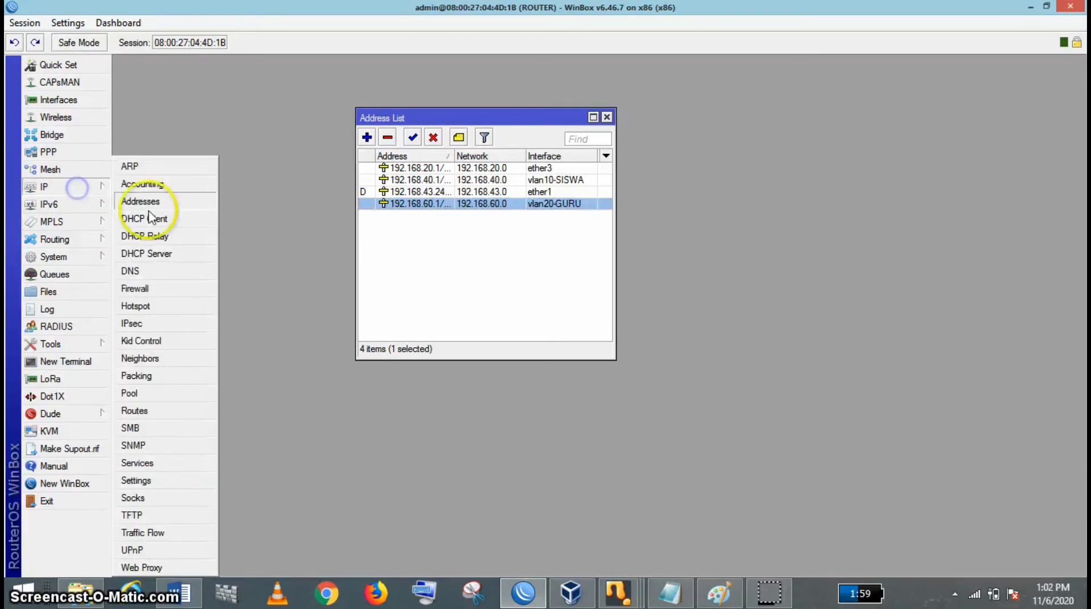
{"action": "left_click", "coordinate": [148, 254]}
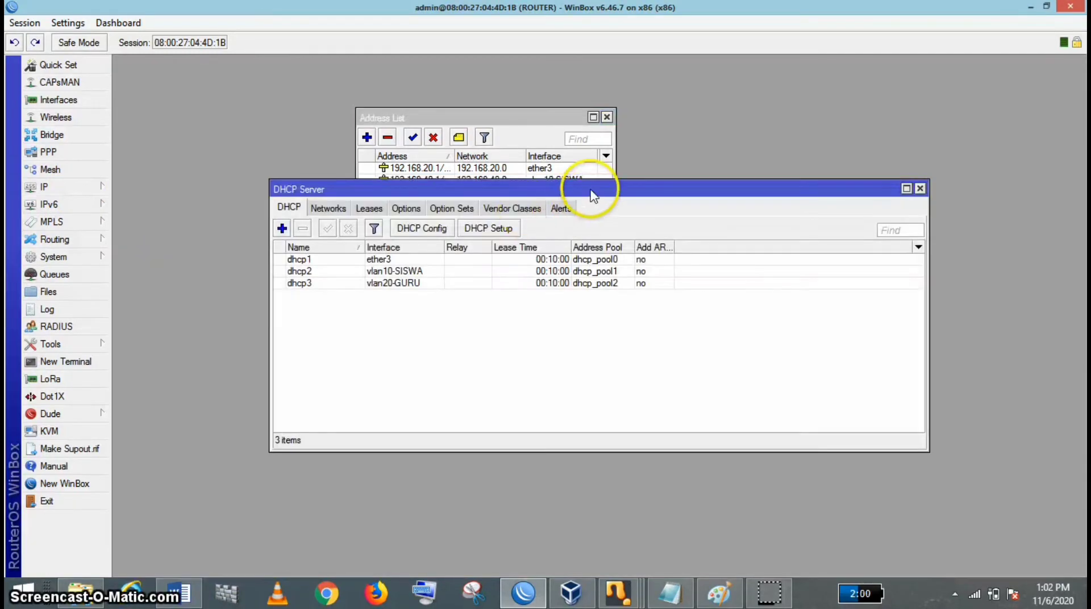
{"action": "left_click_drag", "start_coordinate": [590, 191], "coordinate": [588, 150]}
{"action": "left_click", "coordinate": [607, 118]}
{"action": "left_click", "coordinate": [544, 183]}
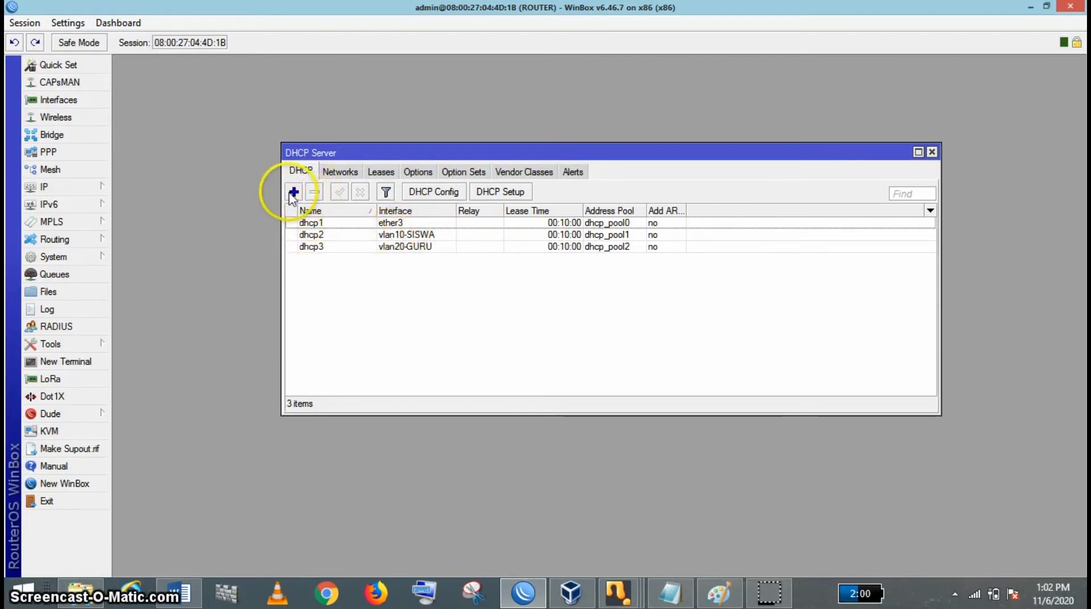
{"action": "left_click", "coordinate": [396, 250]}
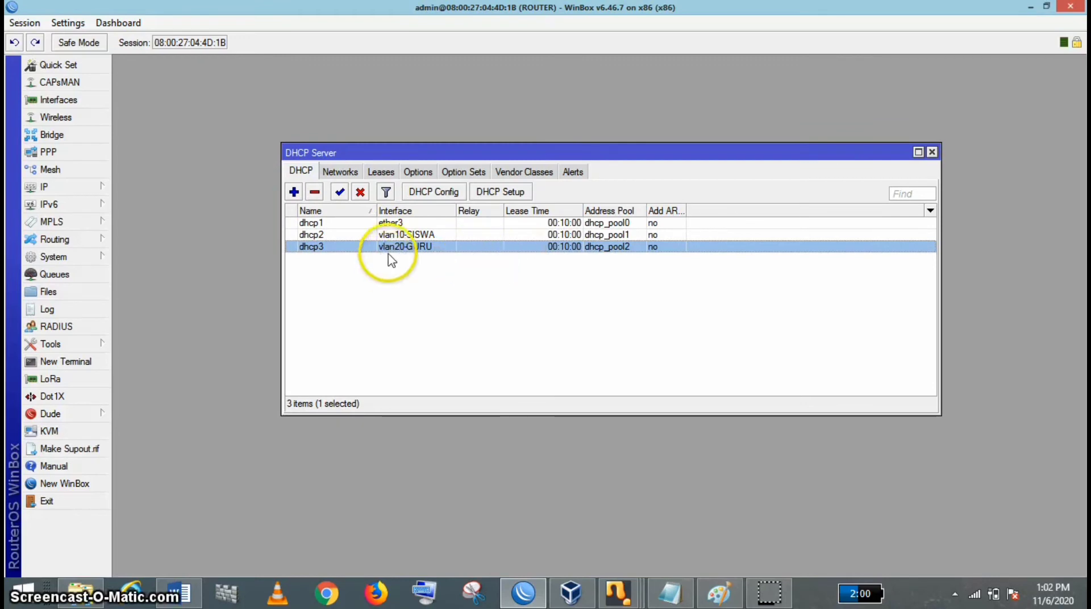
{"action": "left_click", "coordinate": [314, 194]}
{"action": "left_click", "coordinate": [294, 191]}
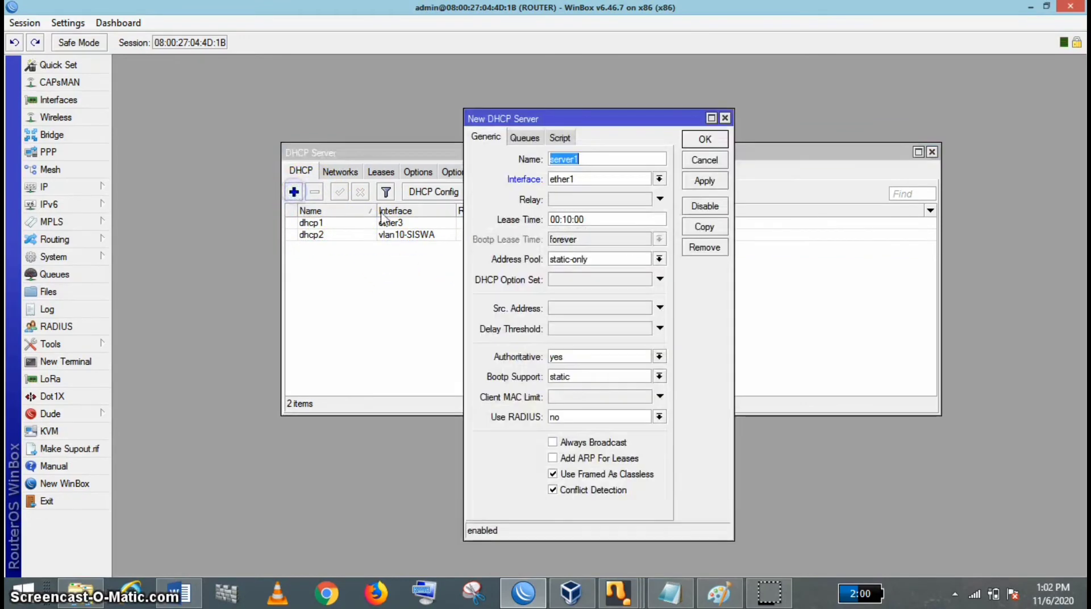
{"action": "left_click", "coordinate": [725, 117]}
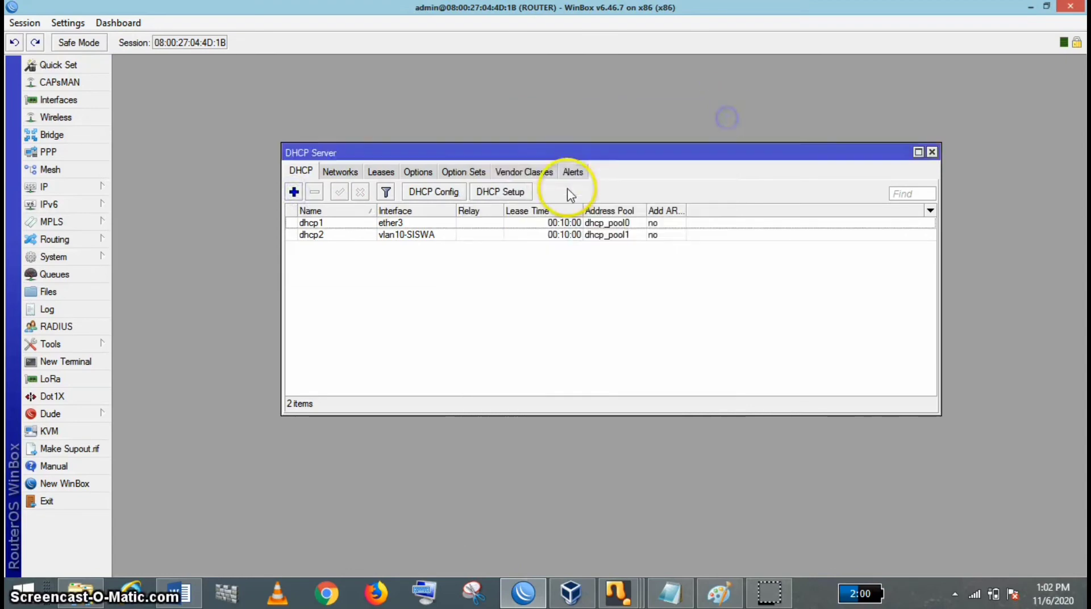
Start DHCP Setup on vlan20-GURU, accepting the 192.168.60.0/24 address space and the suggested gateway
{"action": "left_click", "coordinate": [508, 193]}
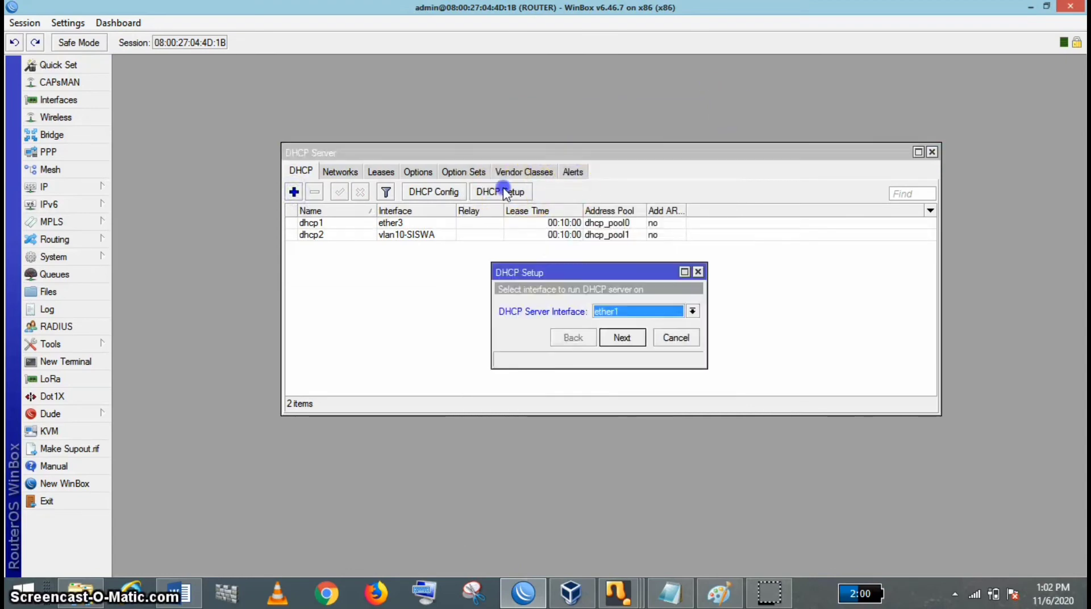
{"action": "left_click", "coordinate": [692, 312]}
{"action": "left_click", "coordinate": [648, 377]}
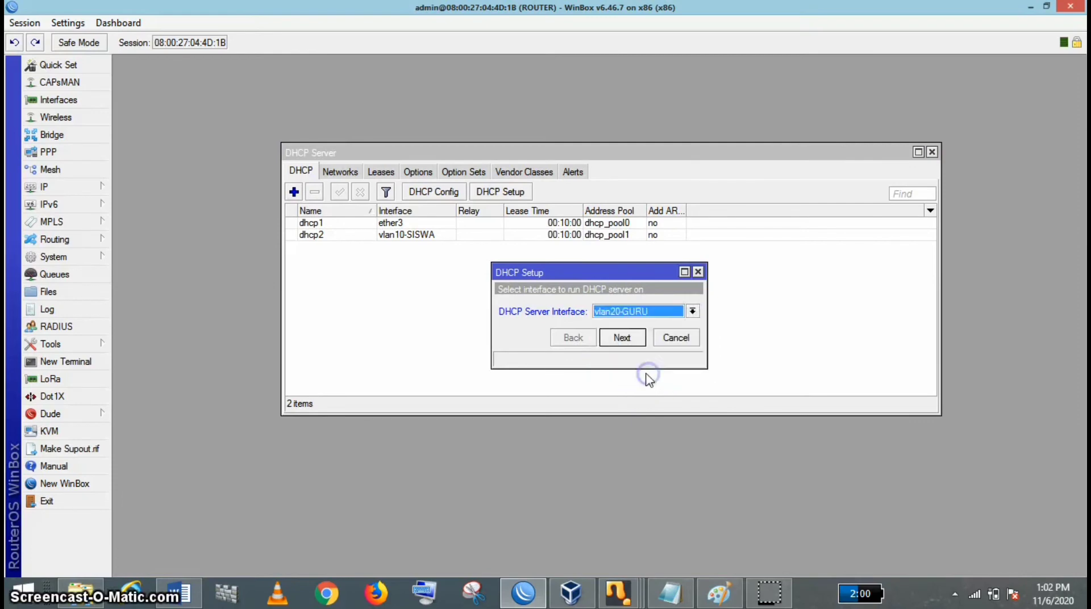
{"action": "left_click", "coordinate": [623, 337]}
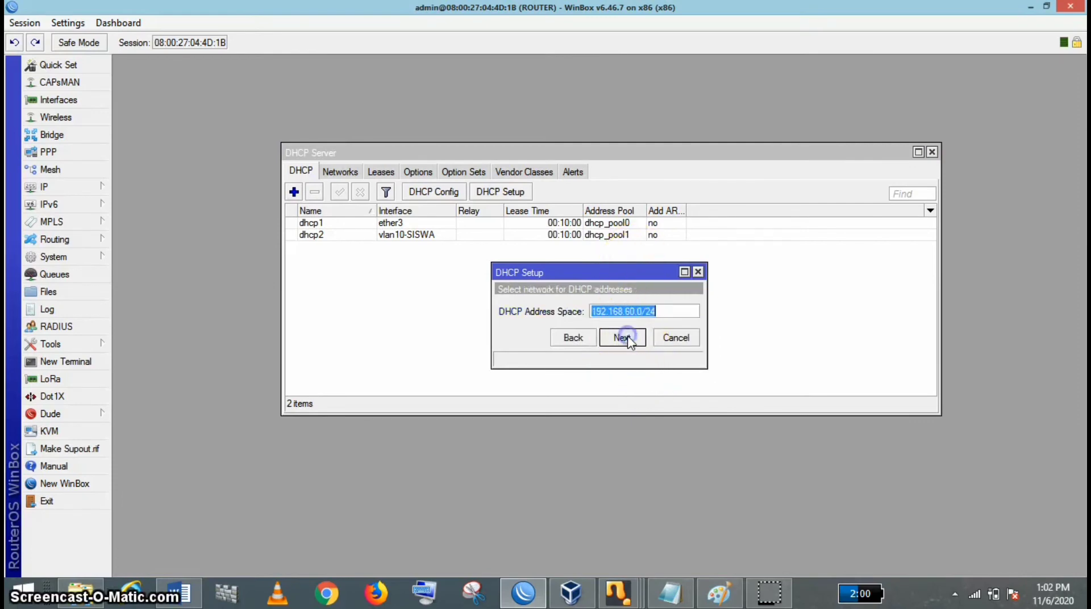
{"action": "left_click", "coordinate": [629, 342]}
{"action": "left_click", "coordinate": [625, 339]}
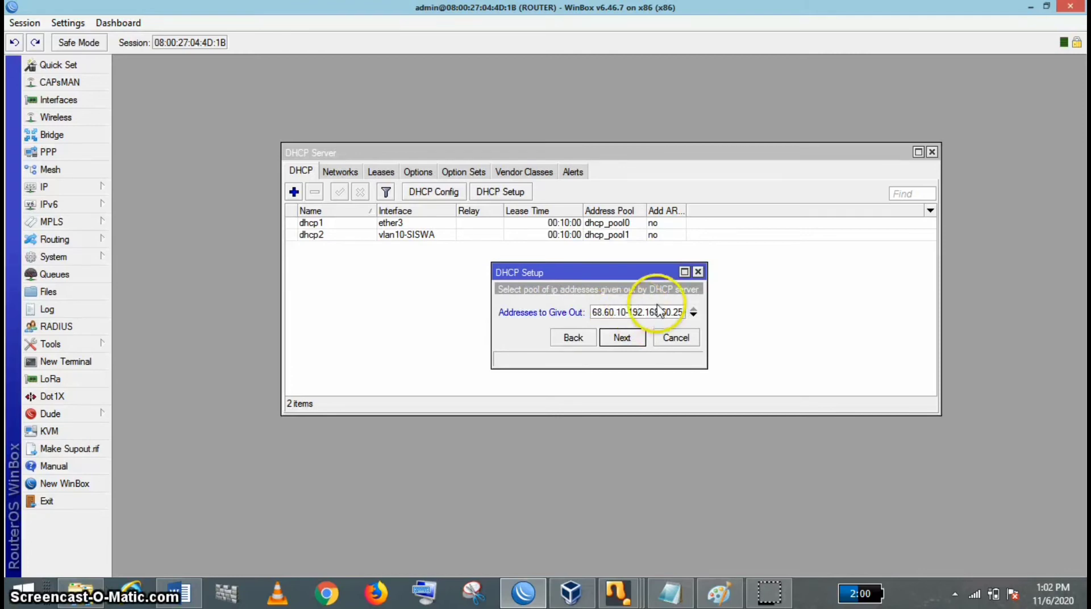
Set the addresses to give out to 192.168.60.10-192.168.60.50 and finish the setup with DNS server 192.168.43.1 and the suggested lease time
{"action": "left_click", "coordinate": [680, 312]}
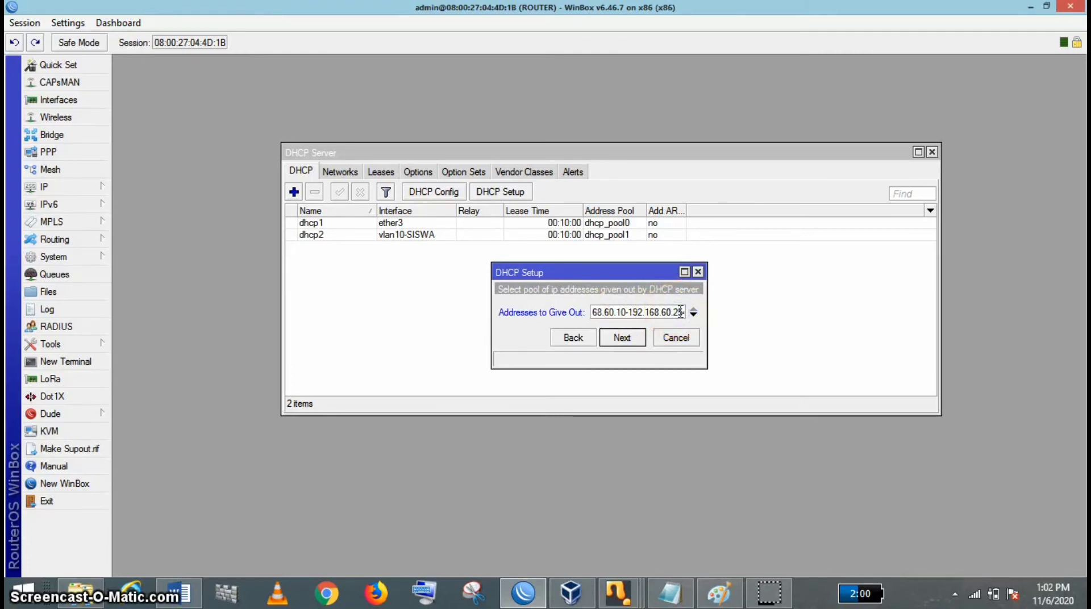
{"action": "left_click", "coordinate": [620, 339]}
{"action": "left_click", "coordinate": [621, 339]}
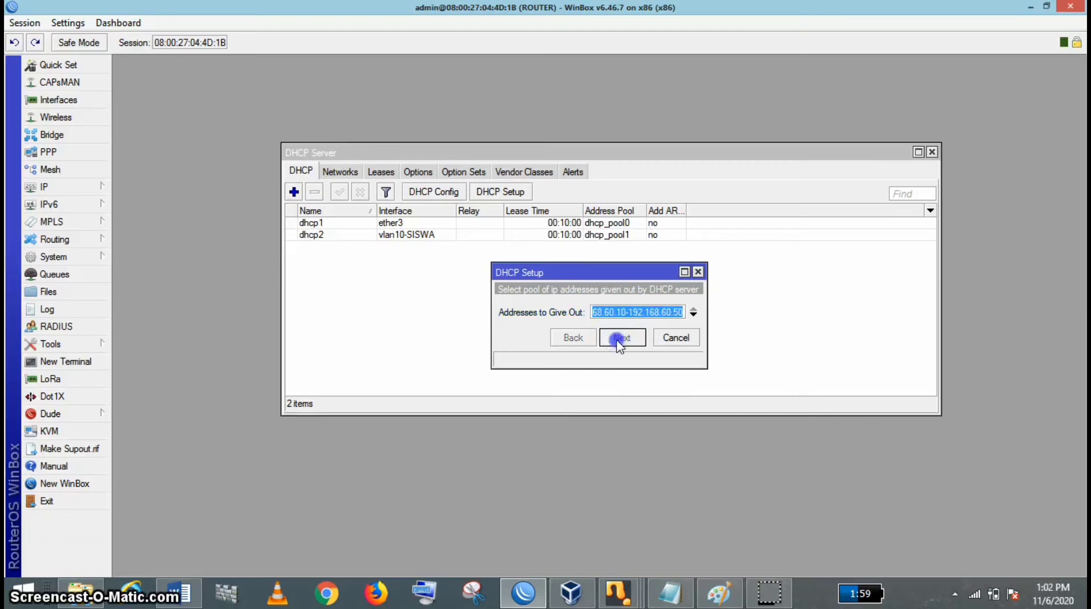
{"action": "left_click", "coordinate": [693, 315]}
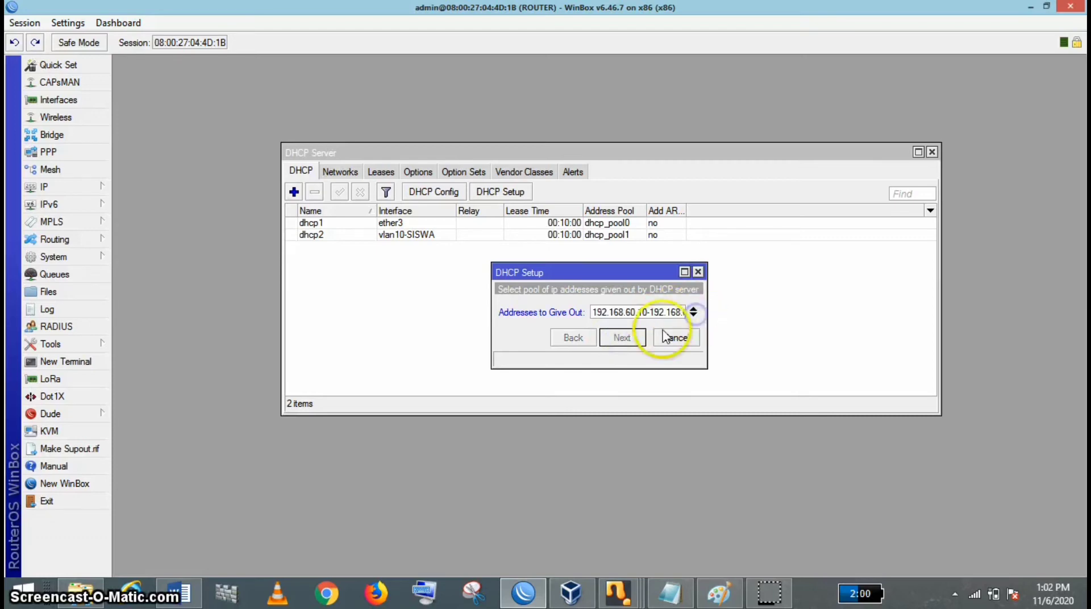
{"action": "left_click", "coordinate": [622, 338]}
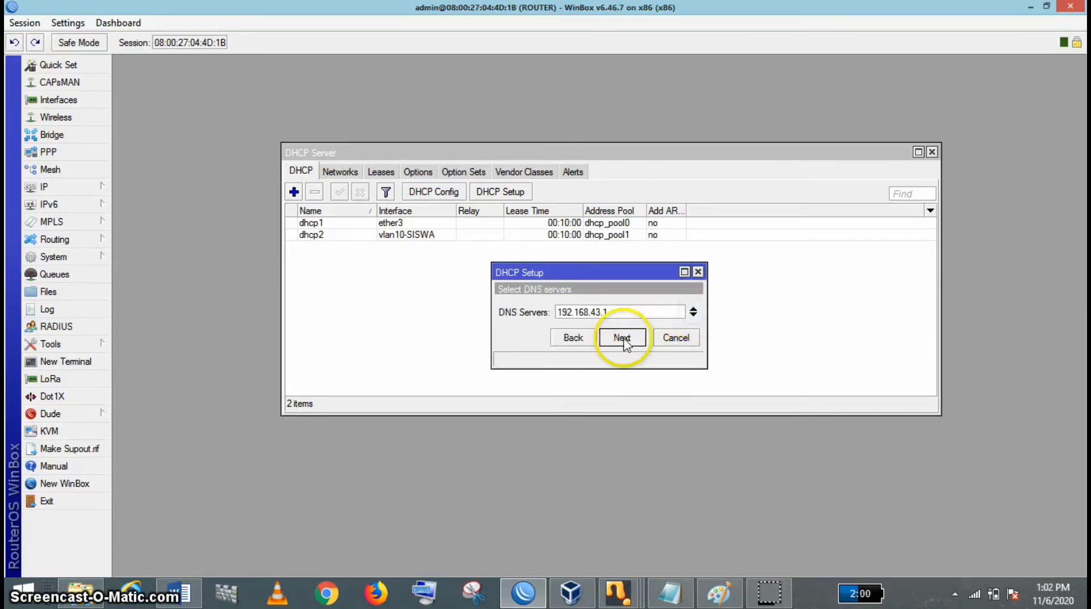
{"action": "left_click", "coordinate": [622, 338]}
{"action": "left_click", "coordinate": [622, 340]}
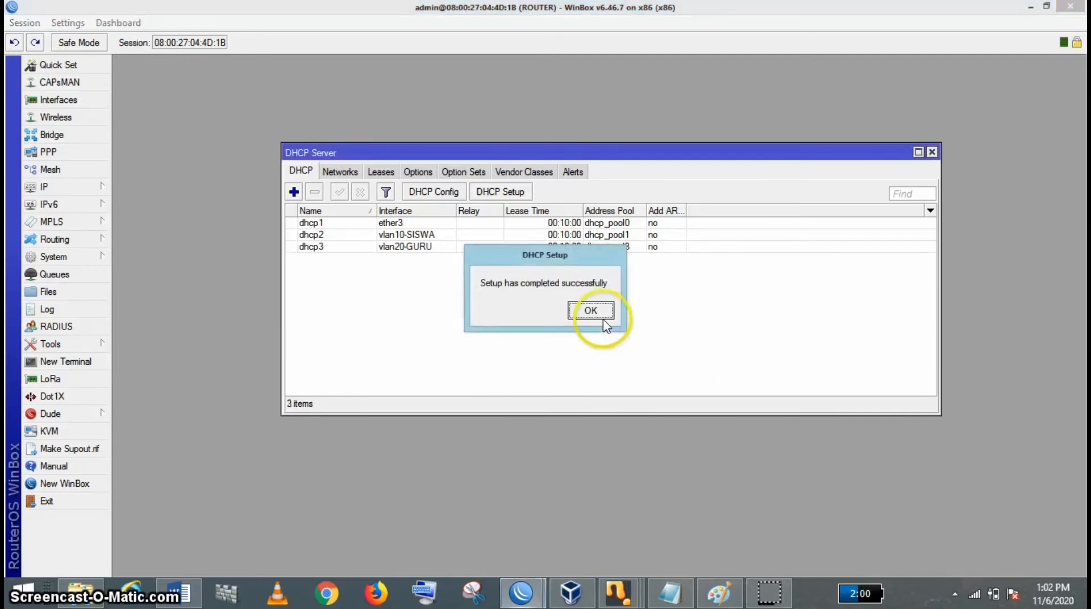
{"action": "left_click", "coordinate": [585, 311]}
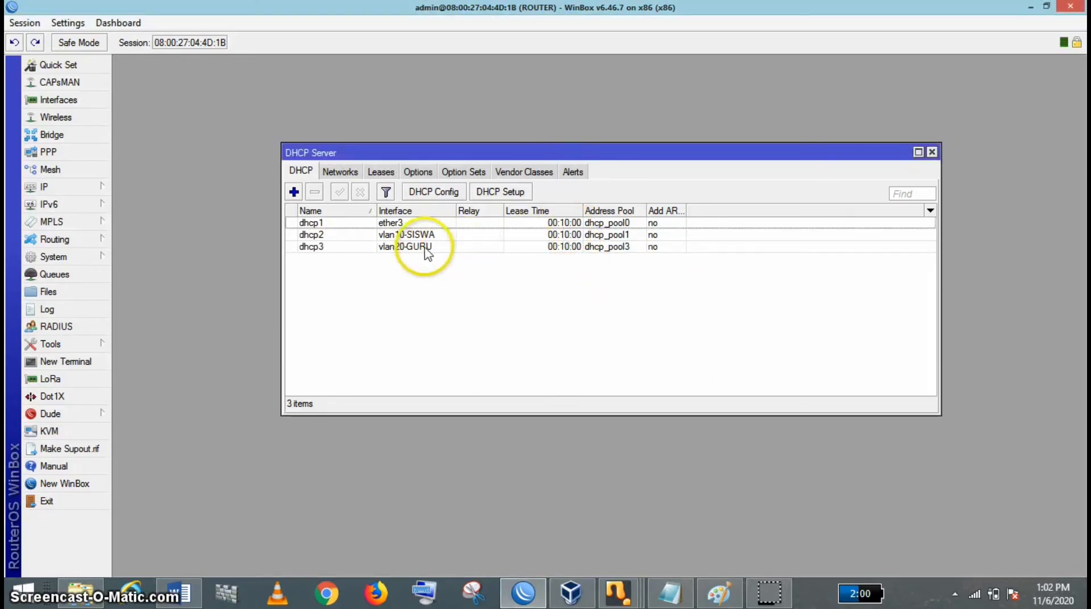
Review the DHCP servers on ether3, vlan10-SISWA and vlan20-GURU, and close the list
{"action": "left_click", "coordinate": [346, 224]}
{"action": "left_click", "coordinate": [343, 233]}
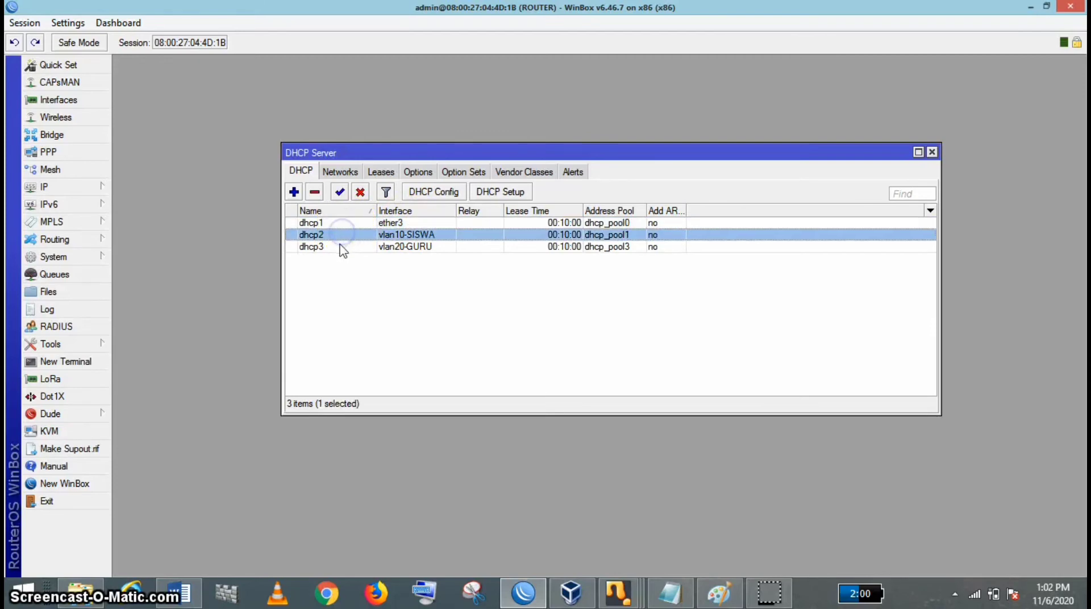
{"action": "left_click", "coordinate": [393, 247]}
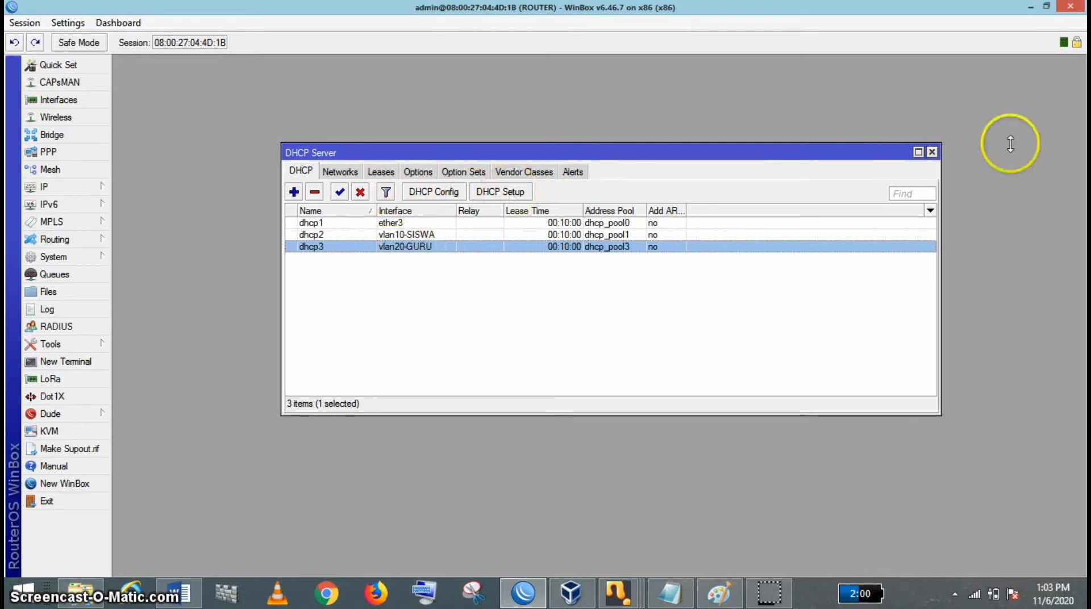
{"action": "left_click", "coordinate": [933, 152]}
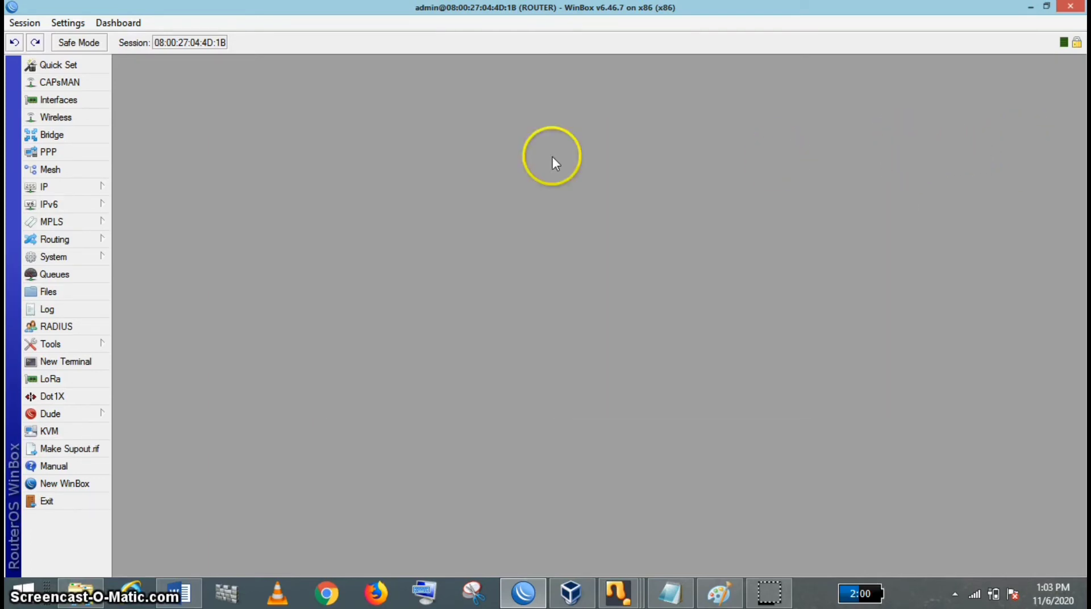
Open the firewall's srcnat rule with out interface ether1, check its masquerade action, apply the rule and close the firewall
{"action": "left_click", "coordinate": [74, 188]}
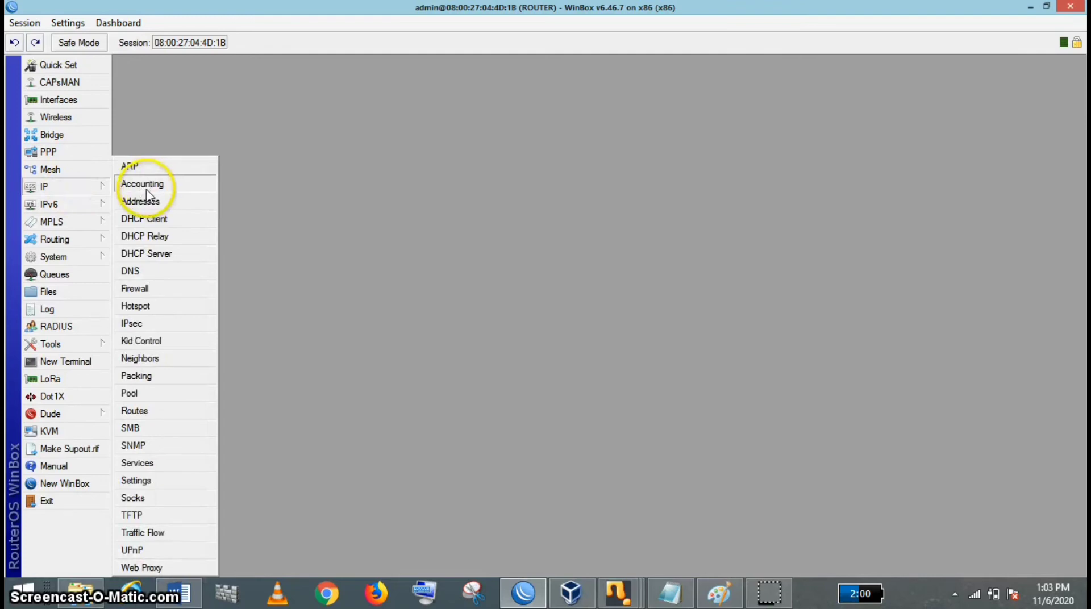
{"action": "left_click", "coordinate": [136, 288]}
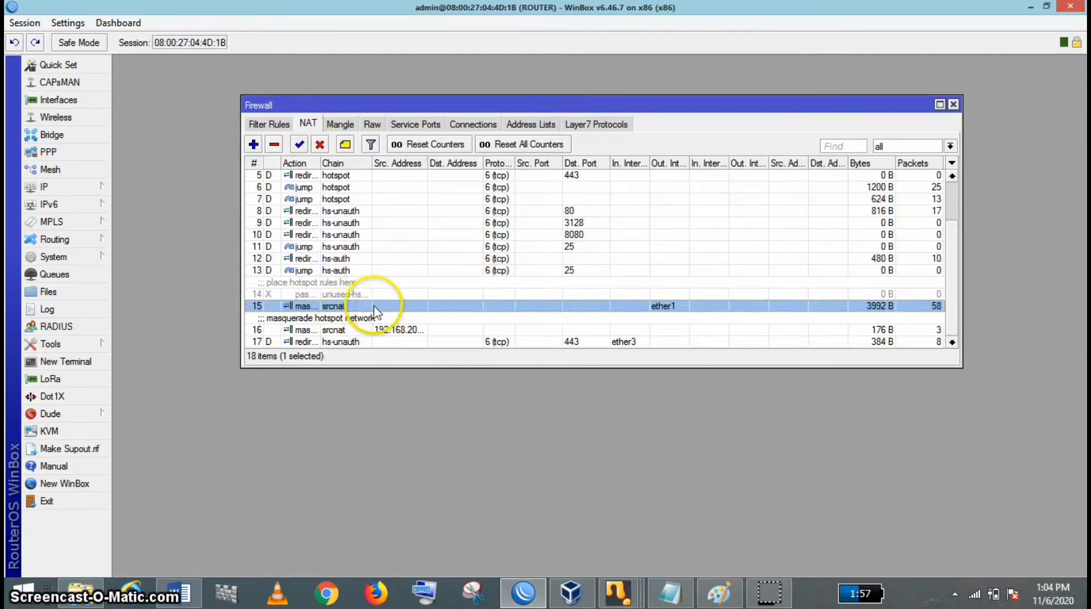
{"action": "double_click", "coordinate": [351, 308]}
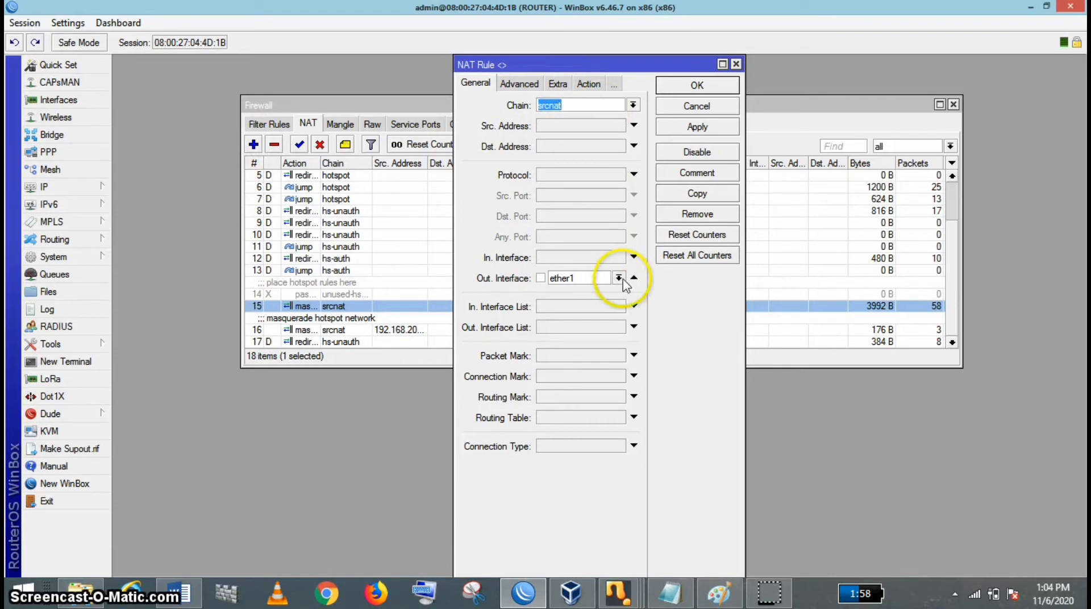
{"action": "left_click", "coordinate": [590, 84]}
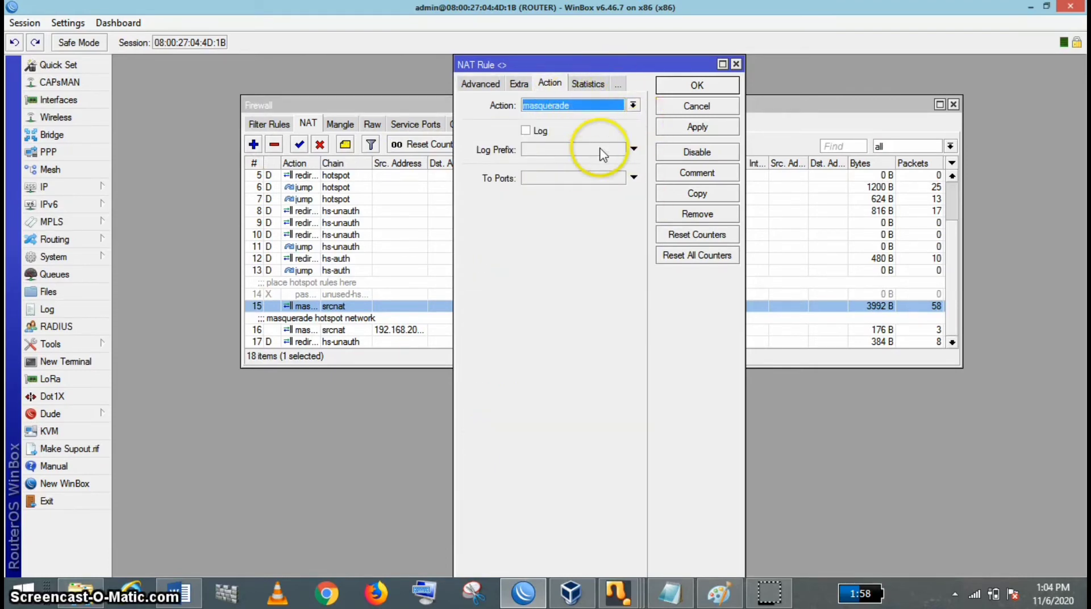
{"action": "left_click", "coordinate": [604, 177]}
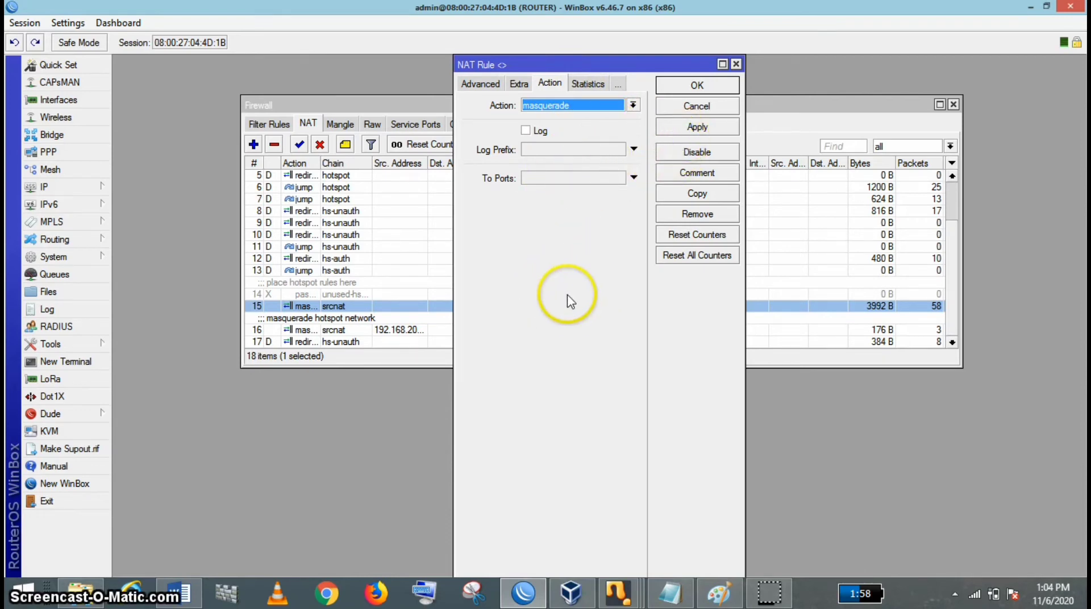
{"action": "left_click", "coordinate": [677, 126]}
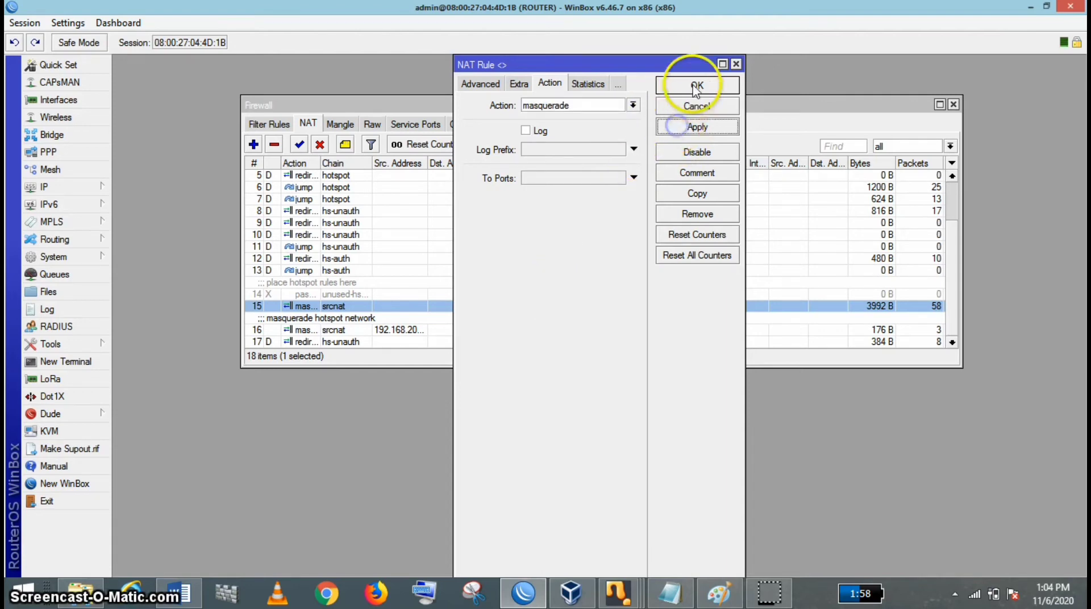
{"action": "left_click", "coordinate": [694, 87]}
{"action": "left_click", "coordinate": [665, 303]}
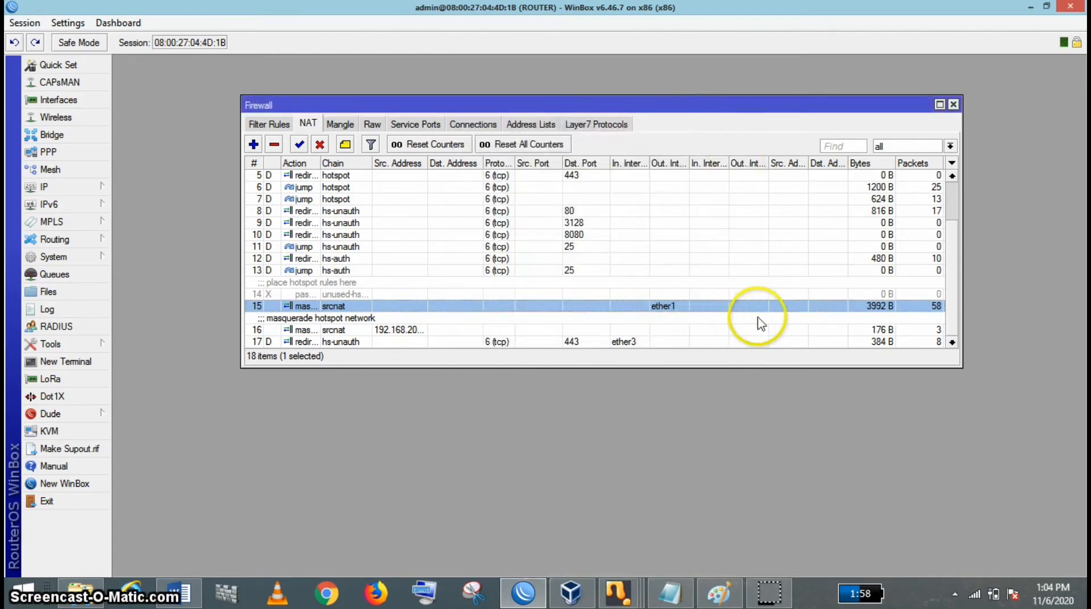
{"action": "left_click", "coordinate": [953, 105]}
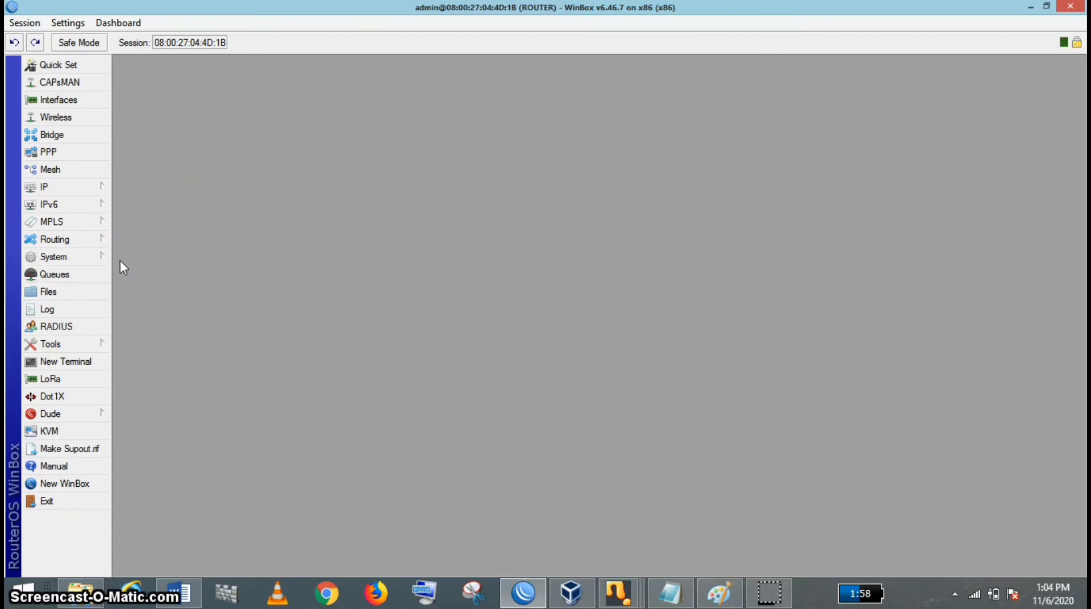
Open the router's hotspot server list
{"action": "left_click", "coordinate": [77, 185]}
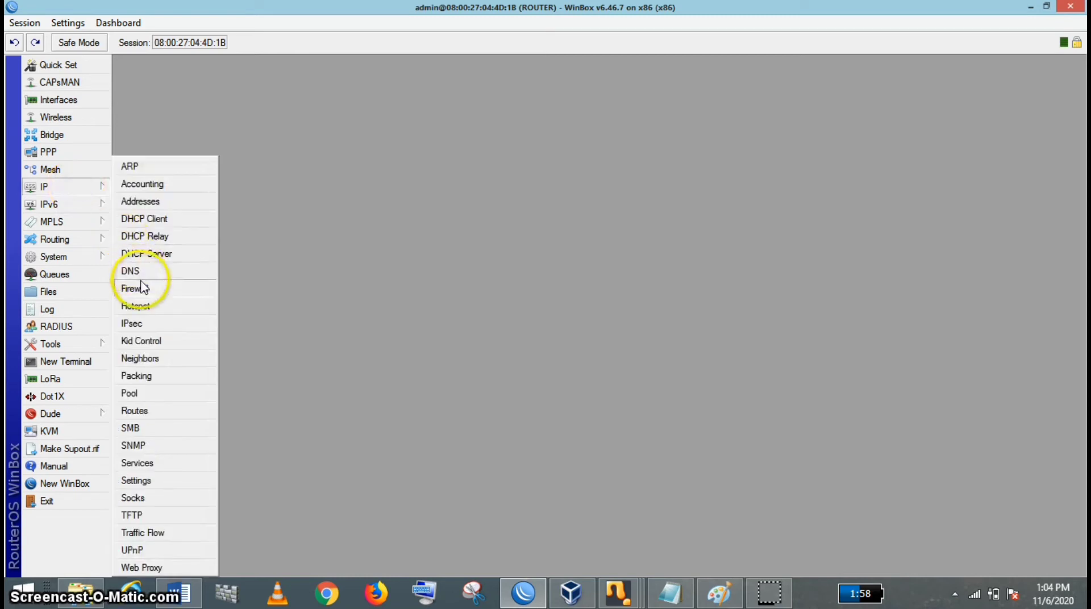
{"action": "left_click", "coordinate": [136, 306]}
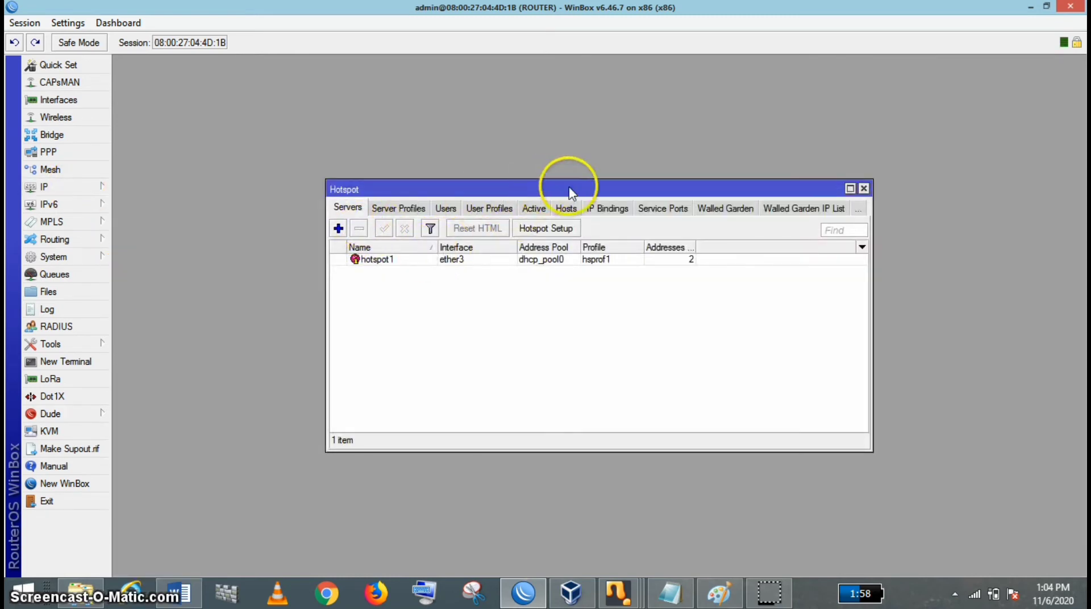
{"action": "left_click_drag", "start_coordinate": [570, 190], "coordinate": [581, 163]}
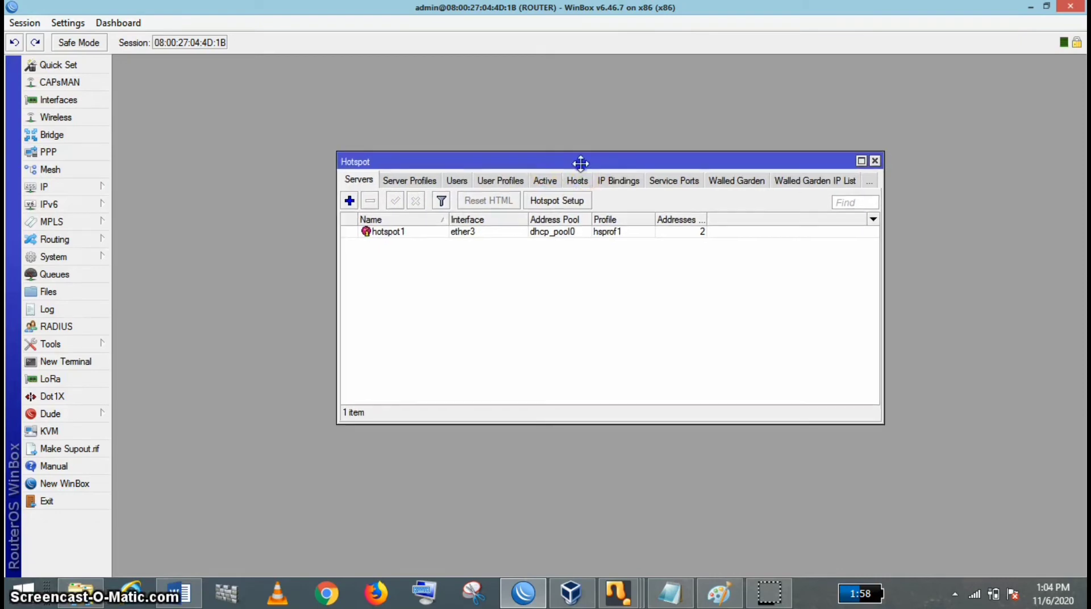
{"action": "left_click", "coordinate": [560, 201]}
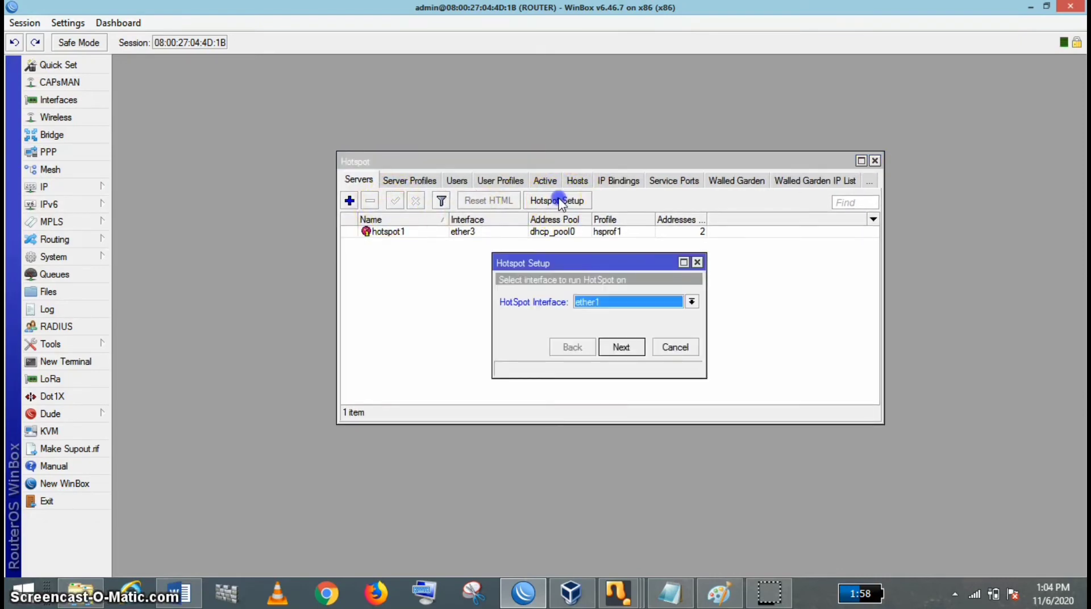
{"action": "left_click", "coordinate": [692, 301]}
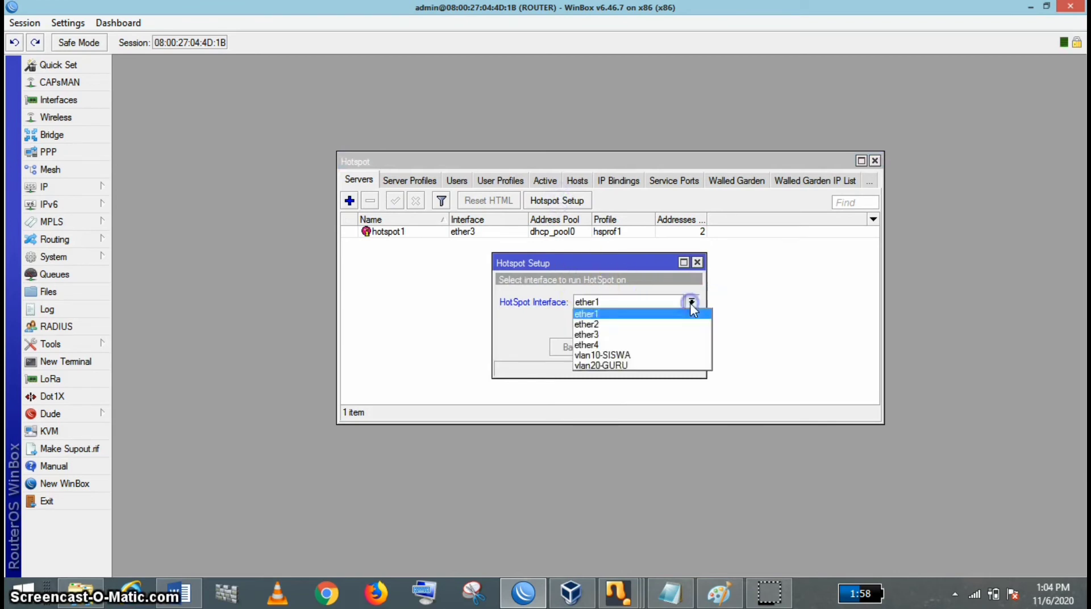
{"action": "left_click", "coordinate": [651, 335]}
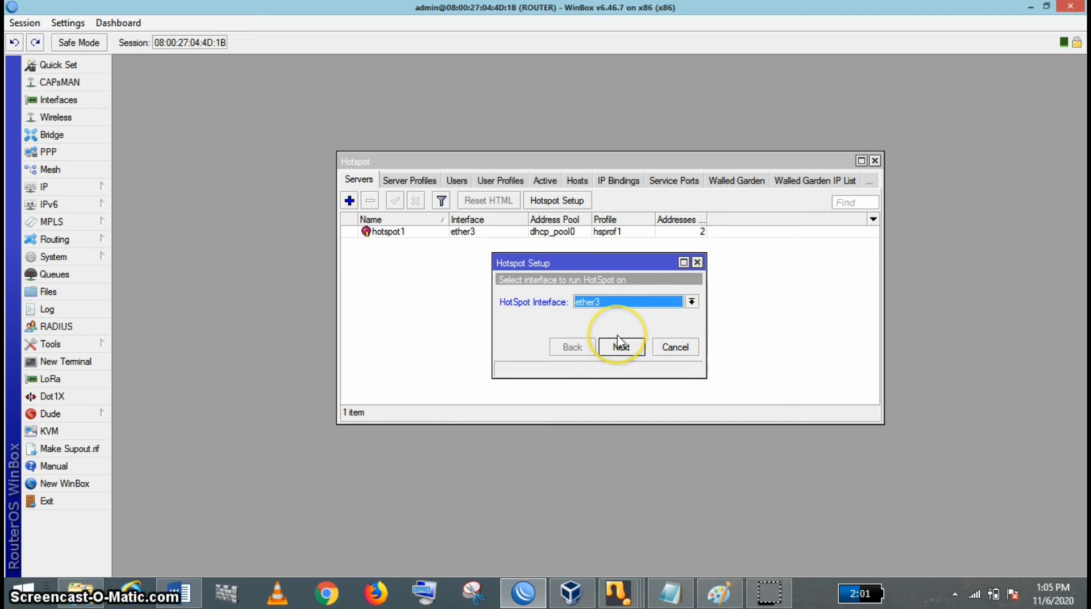
{"action": "left_click", "coordinate": [698, 262]}
View the settings of the existing hotspot server on ether3 and close them
{"action": "left_click", "coordinate": [482, 233]}
{"action": "double_click", "coordinate": [482, 233]}
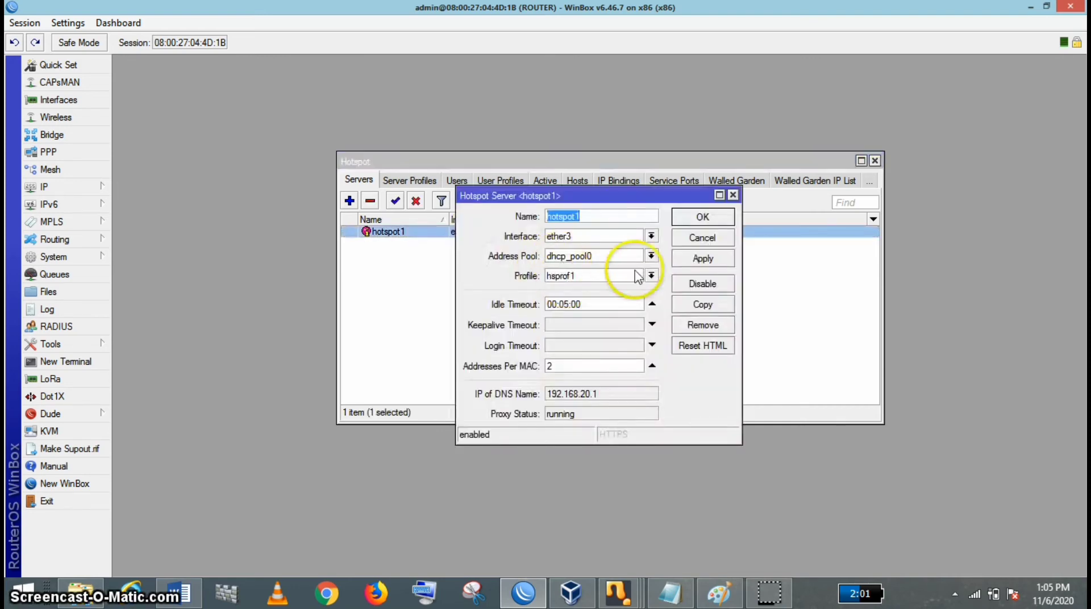
{"action": "left_click", "coordinate": [733, 195]}
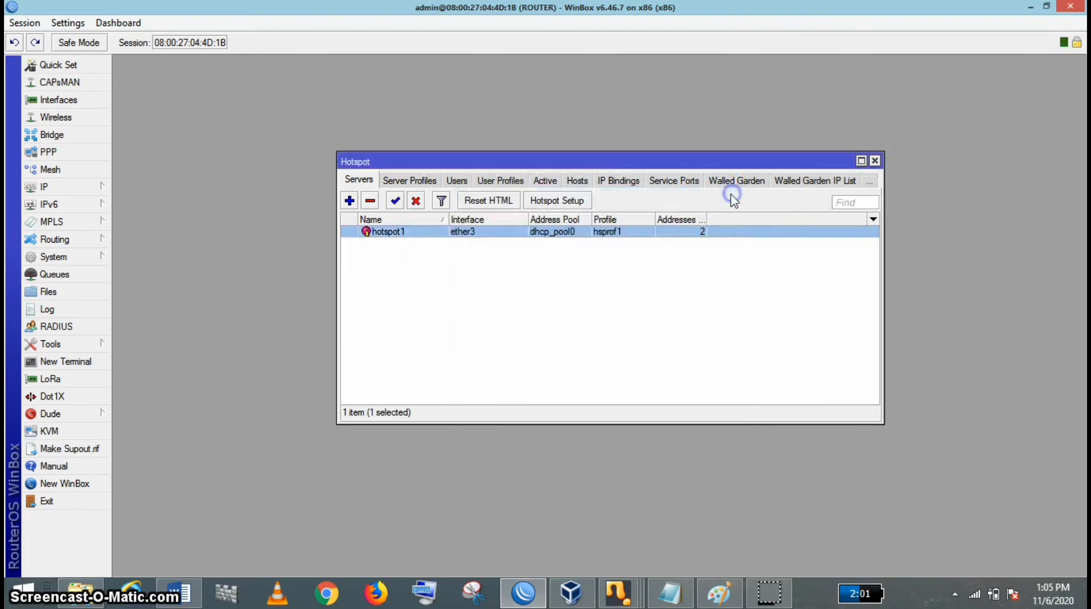
Look through the hotspot's server profiles and servers, and open the list of user profiles
{"action": "left_click", "coordinate": [413, 183]}
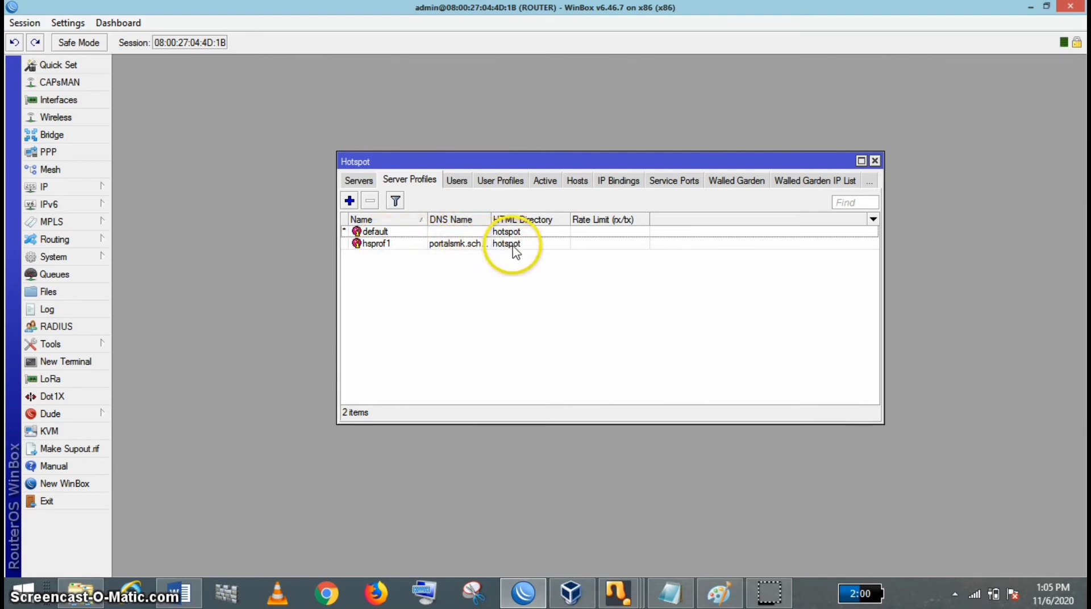
{"action": "left_click", "coordinate": [359, 181]}
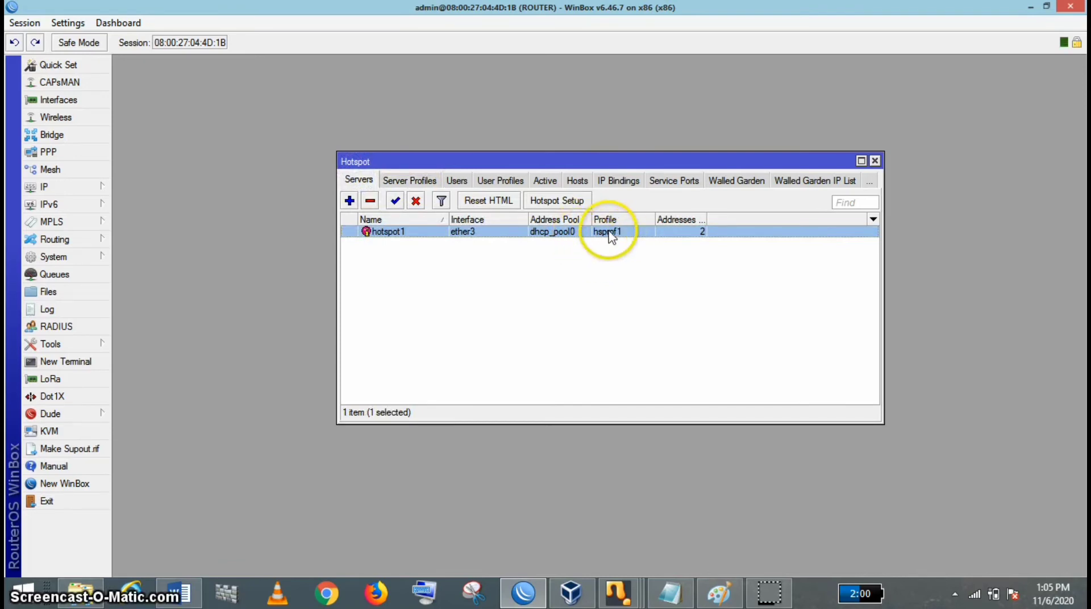
{"action": "left_click", "coordinate": [502, 181]}
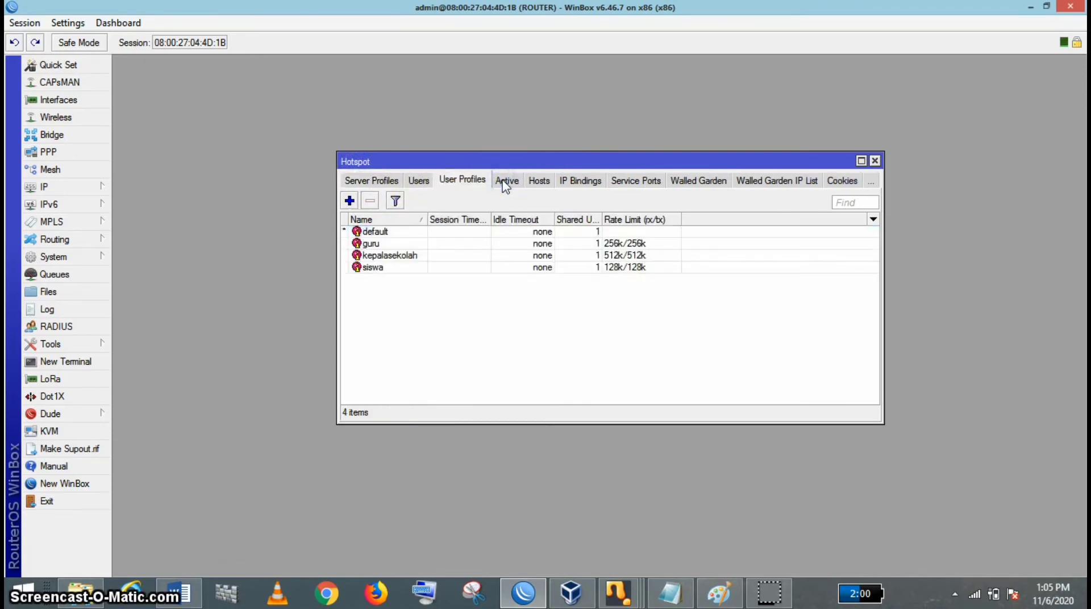
Check the name and rate limit of the guru hotspot user profile, apply it and close it
{"action": "double_click", "coordinate": [375, 244]}
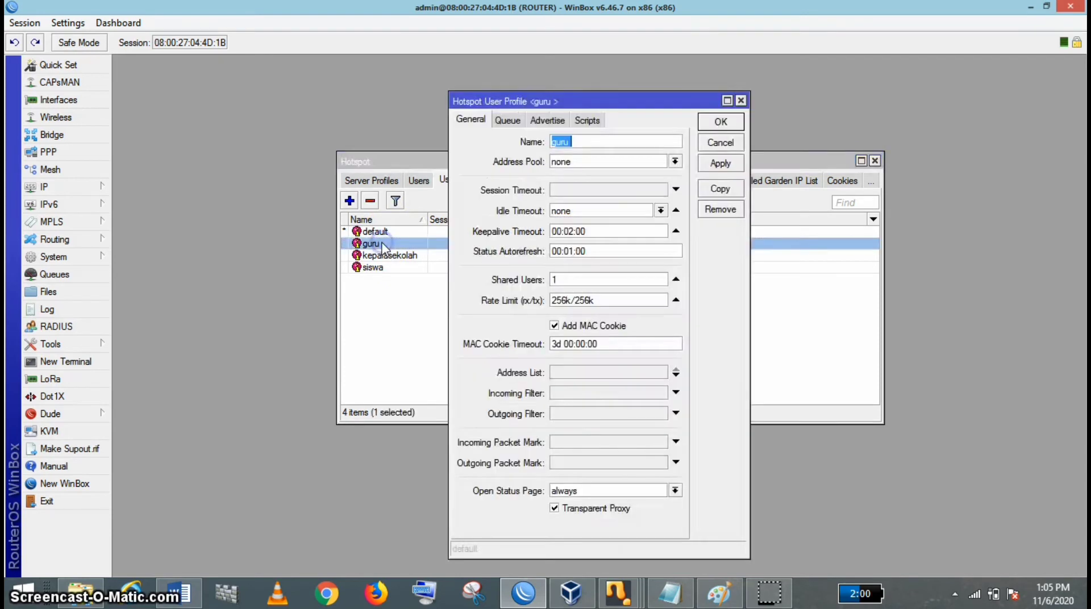
{"action": "left_click", "coordinate": [577, 145]}
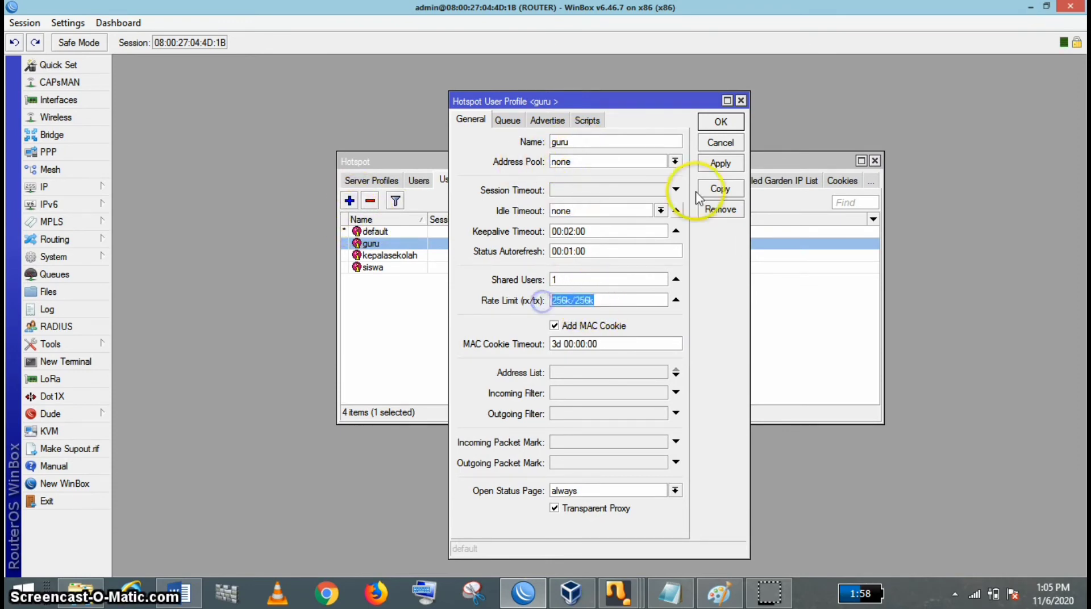
{"action": "left_click", "coordinate": [721, 164]}
{"action": "left_click", "coordinate": [736, 109]}
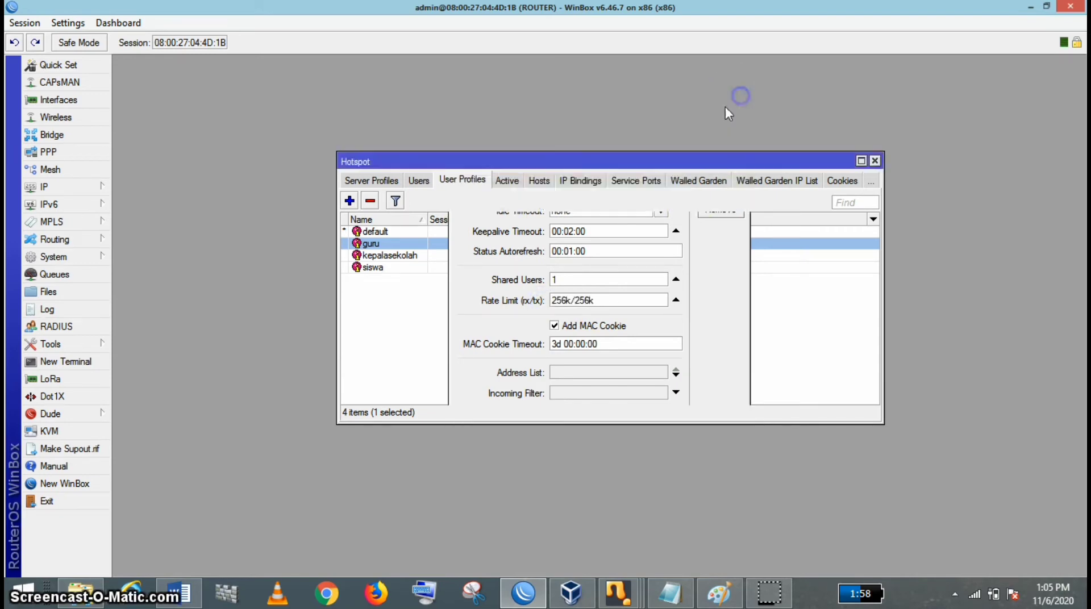
Check the name and rate limit of the kepalasekolah user profile, apply it and close it
{"action": "double_click", "coordinate": [445, 255]}
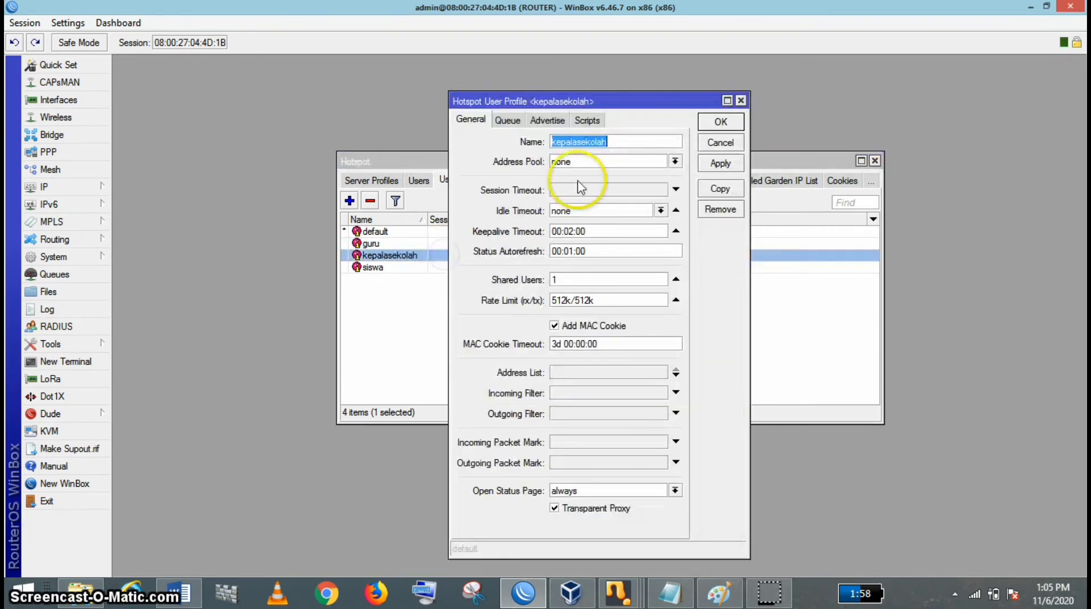
{"action": "left_click", "coordinate": [617, 143]}
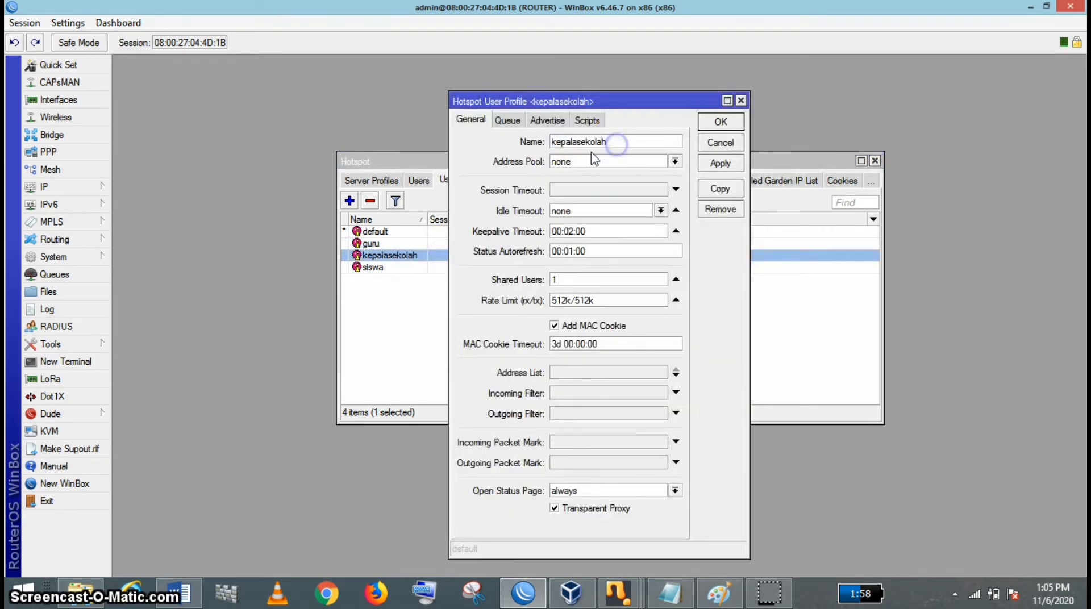
{"action": "left_click", "coordinate": [601, 296]}
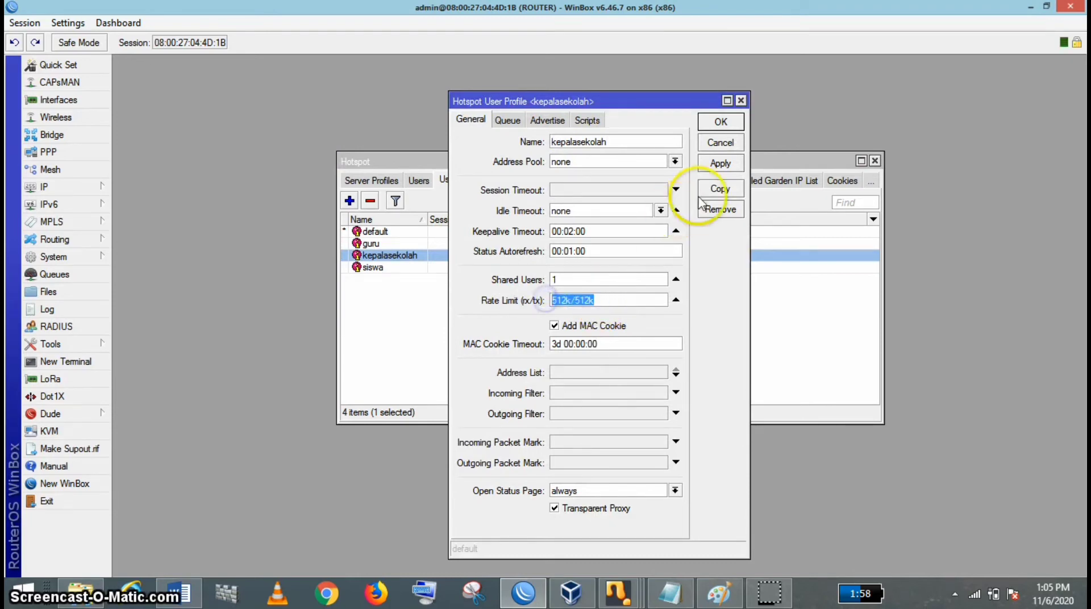
{"action": "left_click", "coordinate": [720, 163]}
{"action": "left_click", "coordinate": [742, 101]}
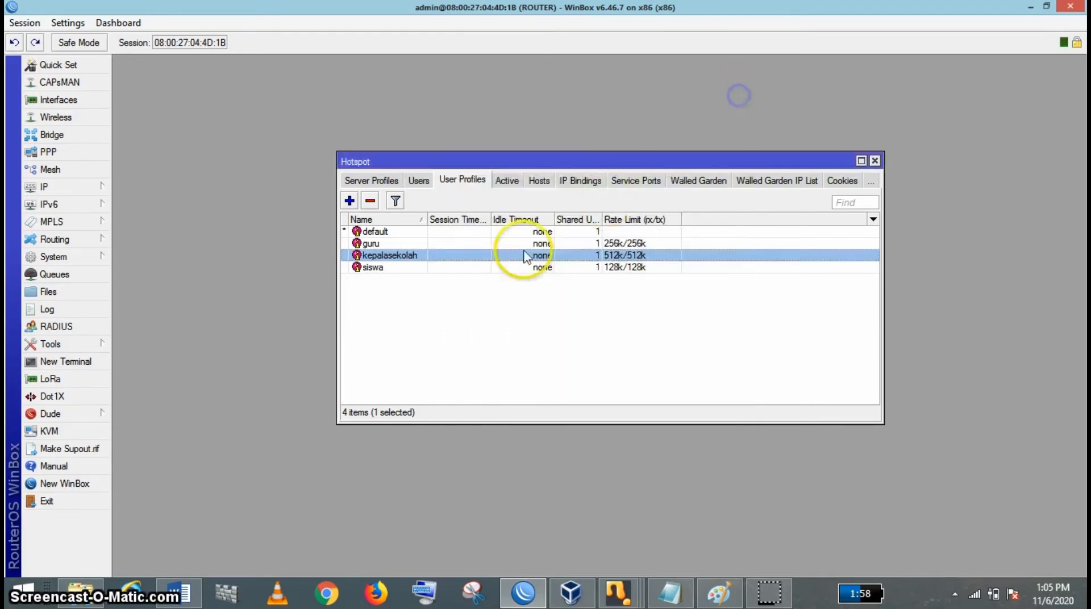
Review the siswa user profile's rate limit and name, then apply and close the profile
{"action": "double_click", "coordinate": [487, 268]}
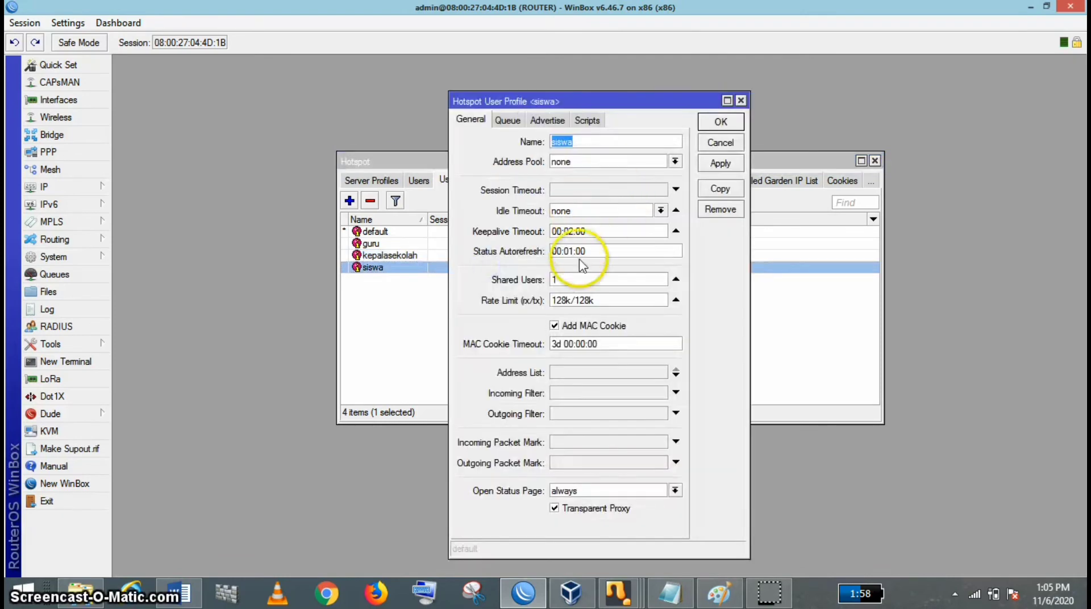
{"action": "left_click", "coordinate": [594, 300]}
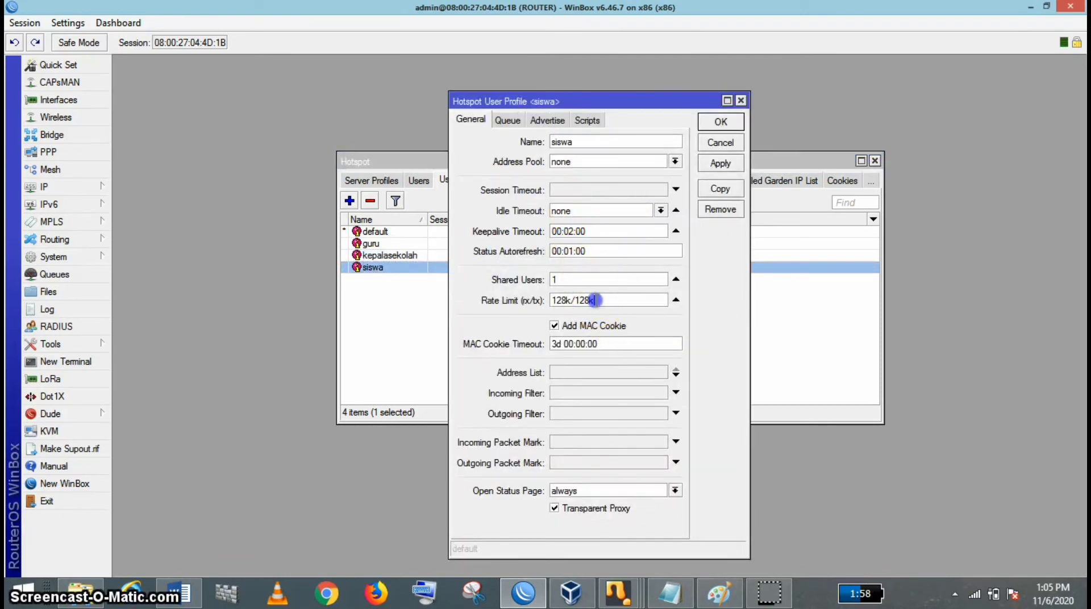
{"action": "left_click", "coordinate": [635, 302]}
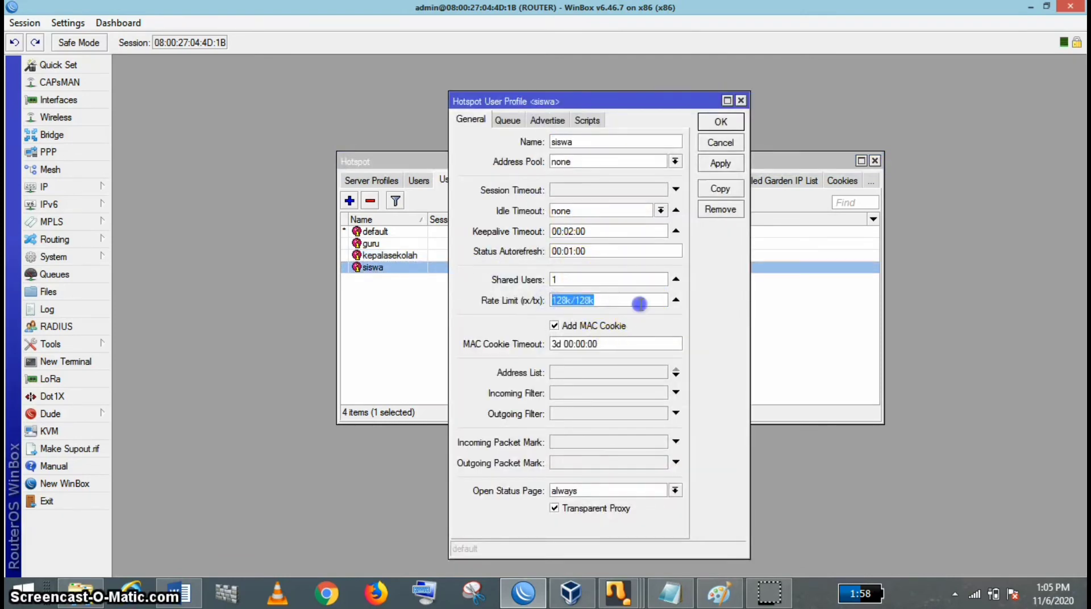
{"action": "left_click", "coordinate": [604, 145]}
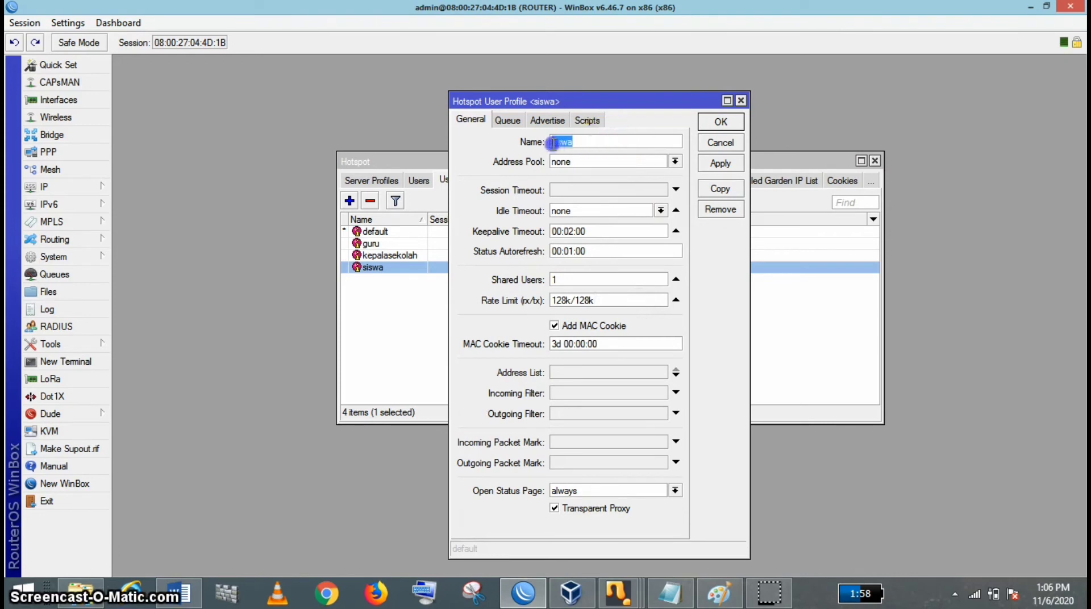
{"action": "left_click", "coordinate": [606, 146]}
{"action": "left_click", "coordinate": [721, 164]}
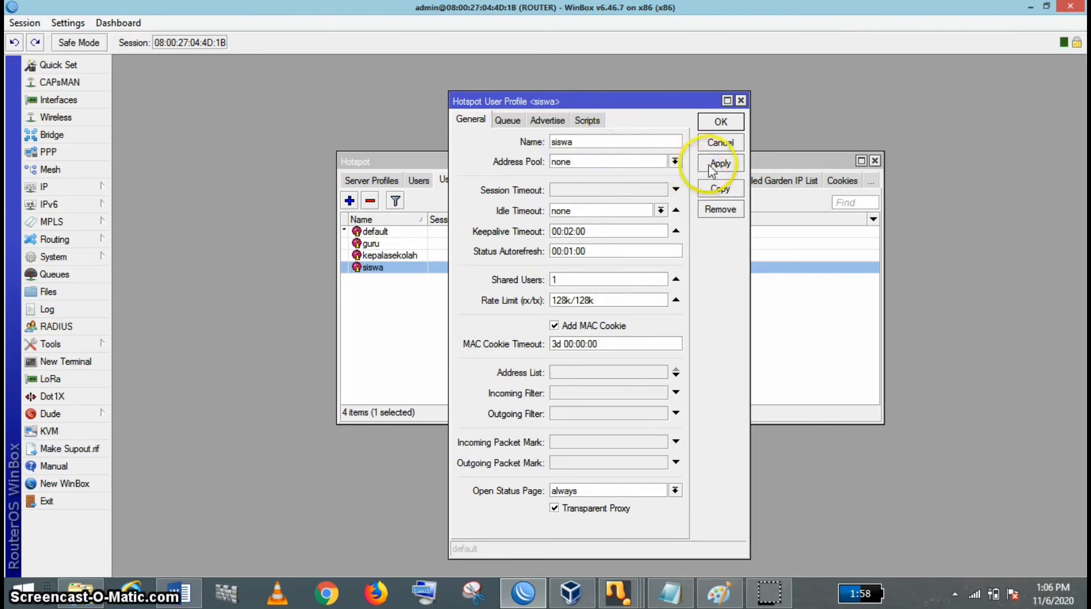
{"action": "left_click", "coordinate": [720, 121]}
Open the hotspot users list and view the blank new-user form, closing it without saving
{"action": "left_click", "coordinate": [417, 180]}
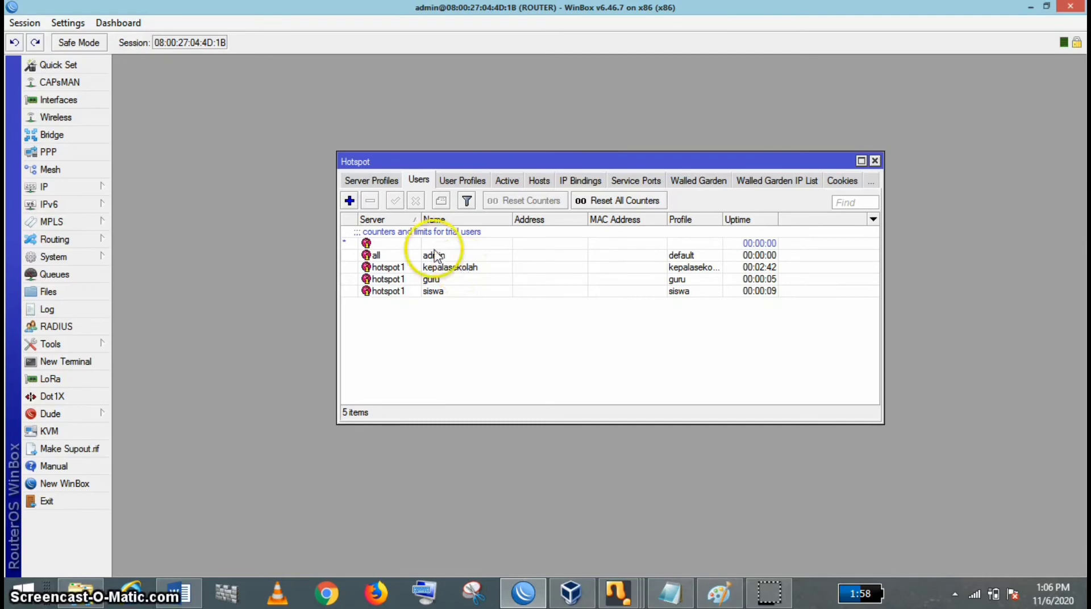
{"action": "left_click", "coordinate": [349, 201]}
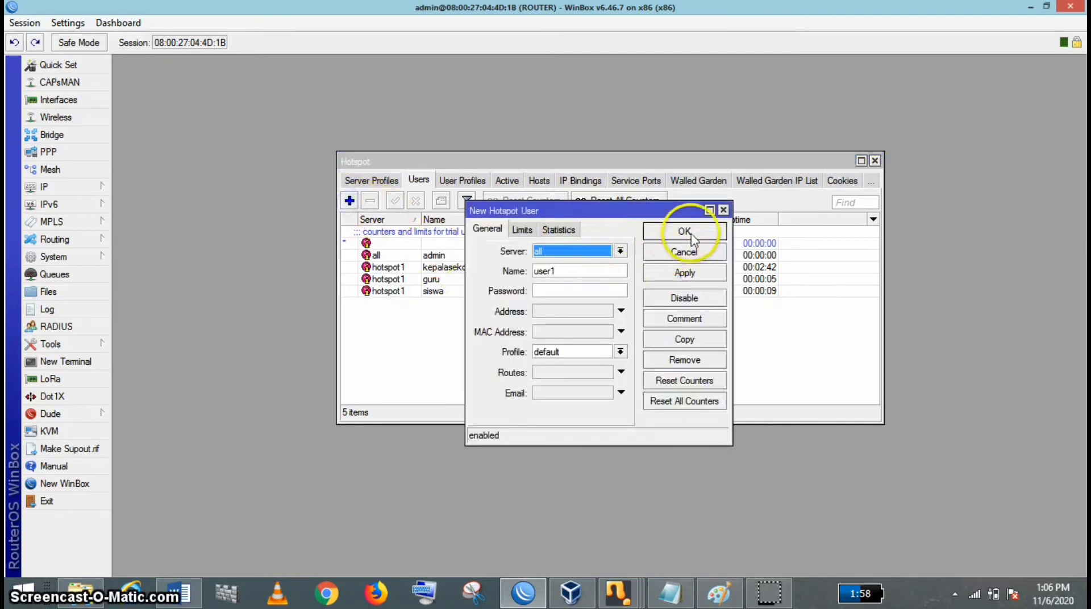
{"action": "left_click", "coordinate": [723, 210]}
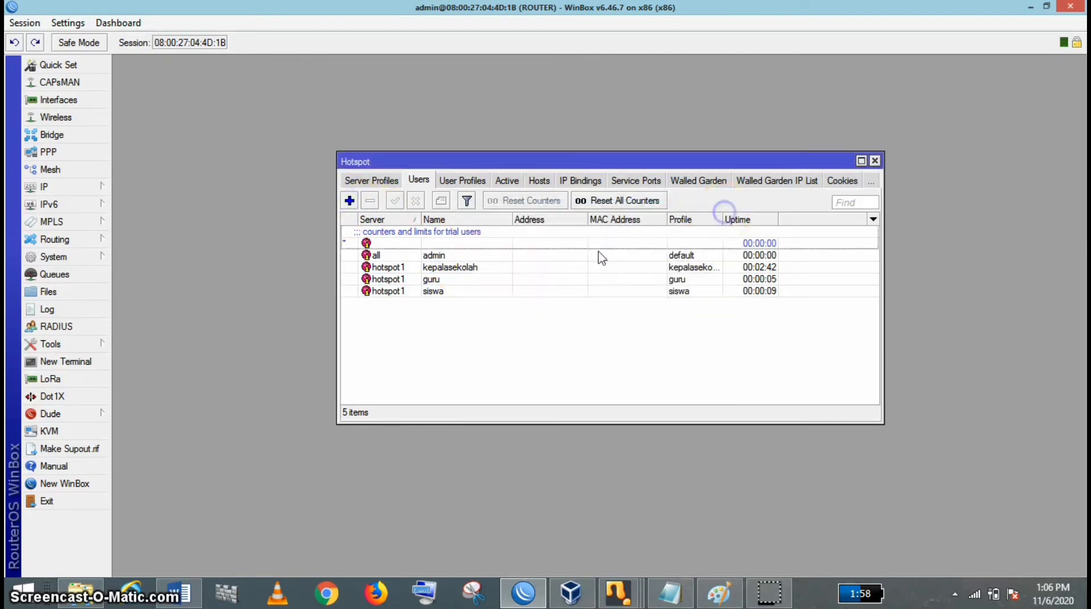
Open the hotspot user kepalasekolah, choose server hotspot1 and profile kepalasekolah, and save the user
{"action": "double_click", "coordinate": [488, 269]}
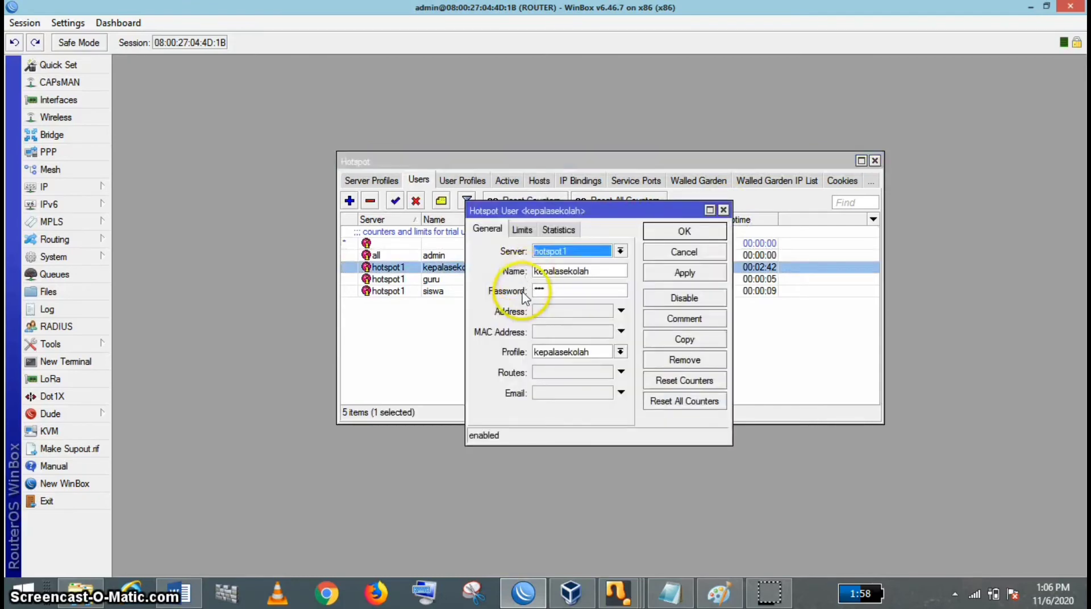
{"action": "left_click", "coordinate": [620, 251]}
{"action": "left_click", "coordinate": [597, 274]}
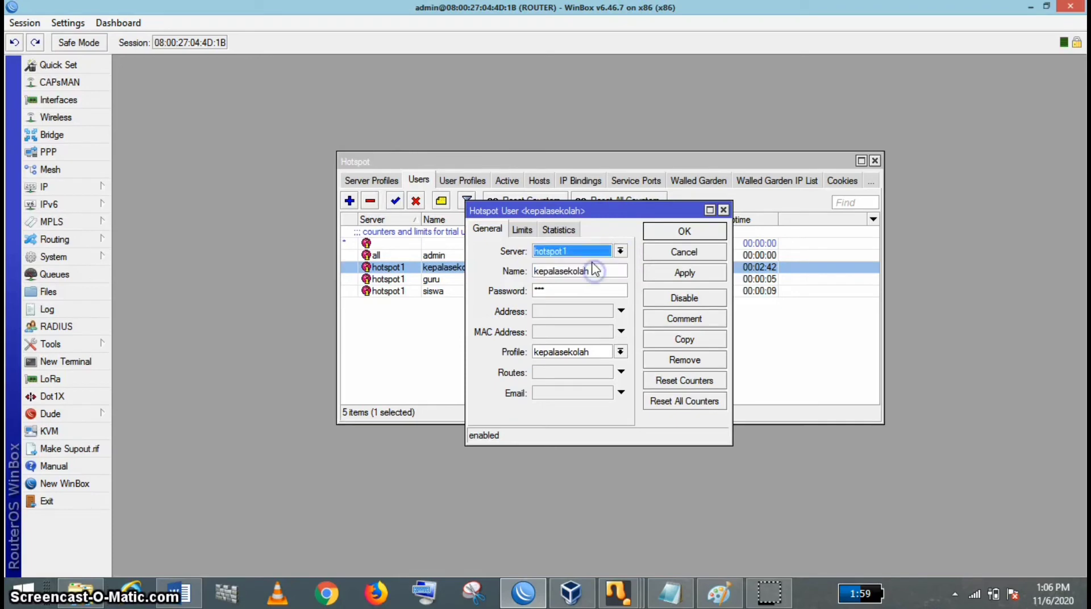
{"action": "left_click", "coordinate": [588, 271]}
{"action": "left_click", "coordinate": [545, 290]}
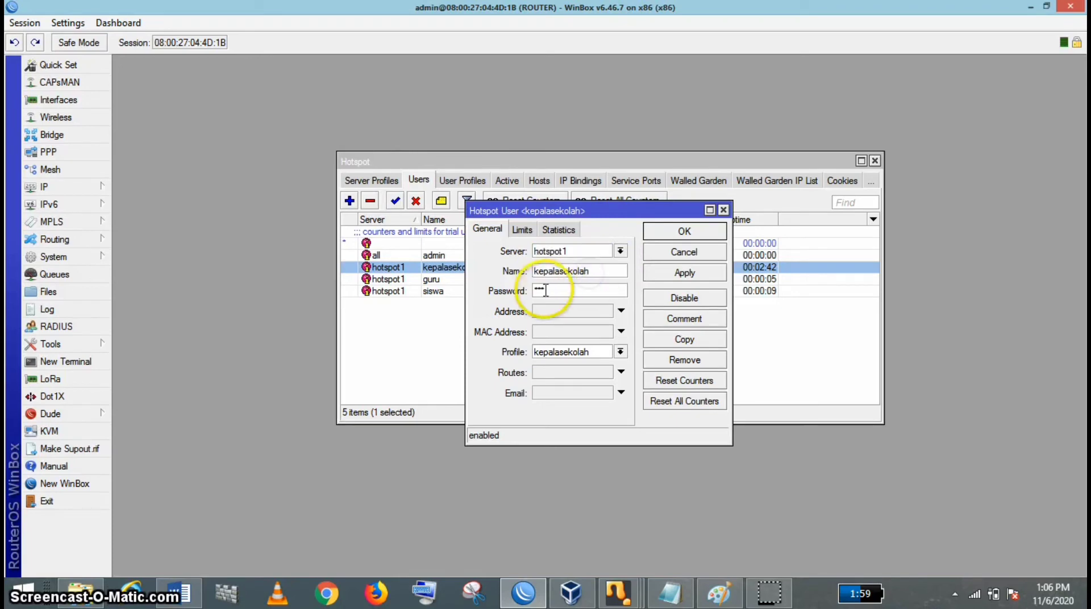
{"action": "left_click", "coordinate": [620, 352]}
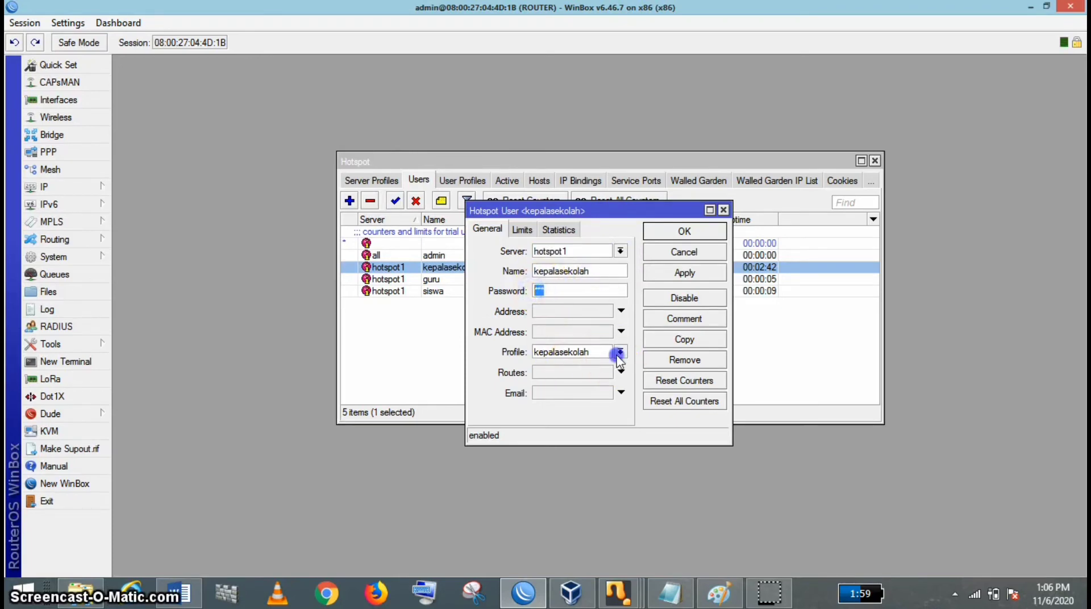
{"action": "left_click", "coordinate": [603, 386]}
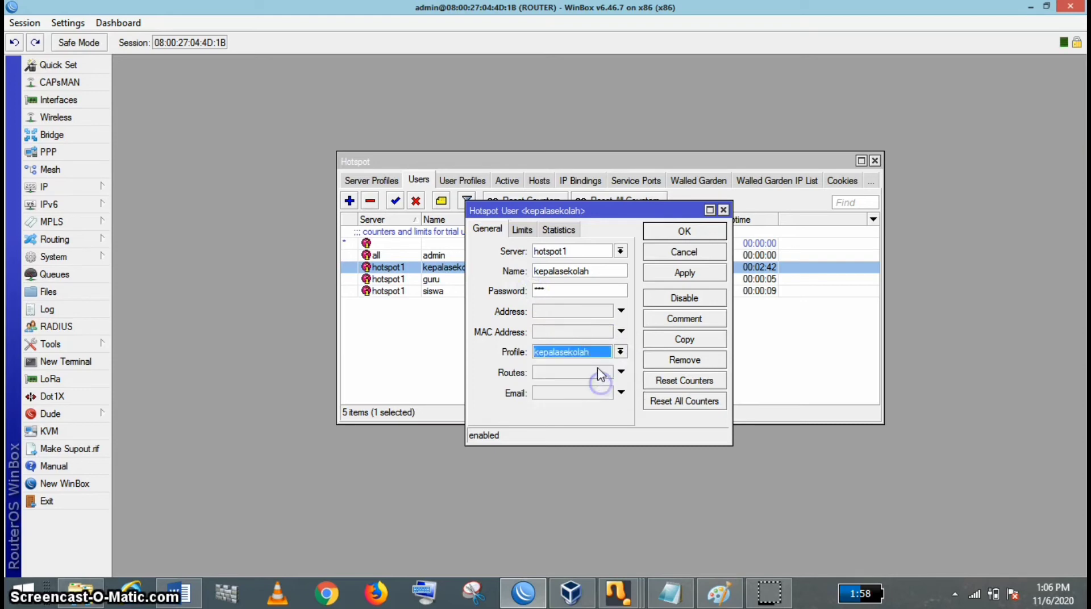
{"action": "left_click", "coordinate": [673, 274]}
{"action": "left_click", "coordinate": [680, 233]}
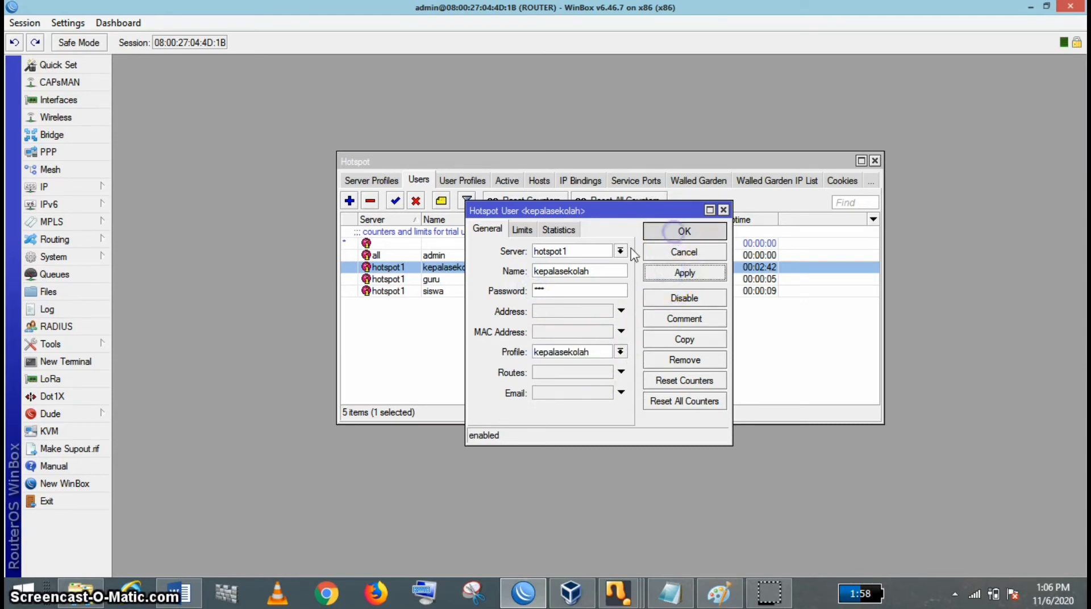
Open the hotspot user guru, review its password and guru profile fields, and save the user
{"action": "left_click", "coordinate": [460, 280]}
{"action": "double_click", "coordinate": [460, 279]}
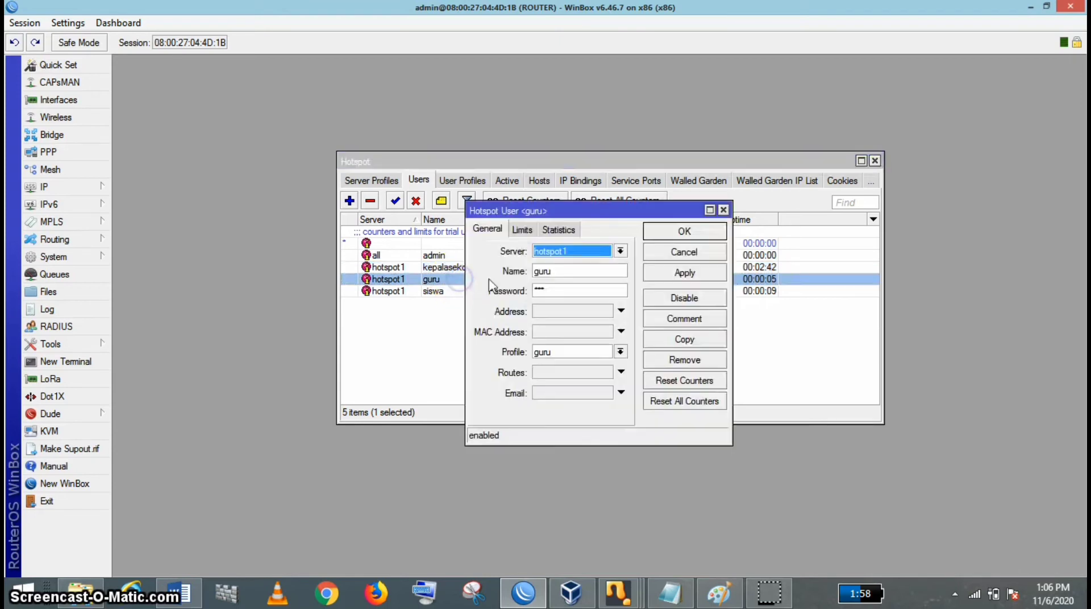
{"action": "left_click", "coordinate": [552, 291]}
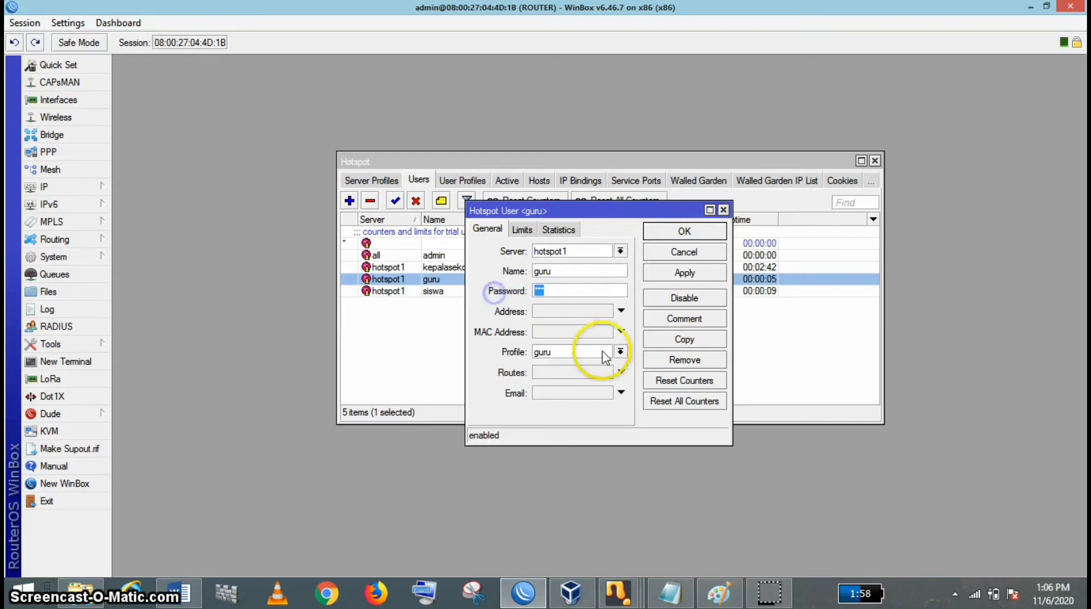
{"action": "left_click", "coordinate": [560, 353]}
{"action": "left_click", "coordinate": [555, 375]}
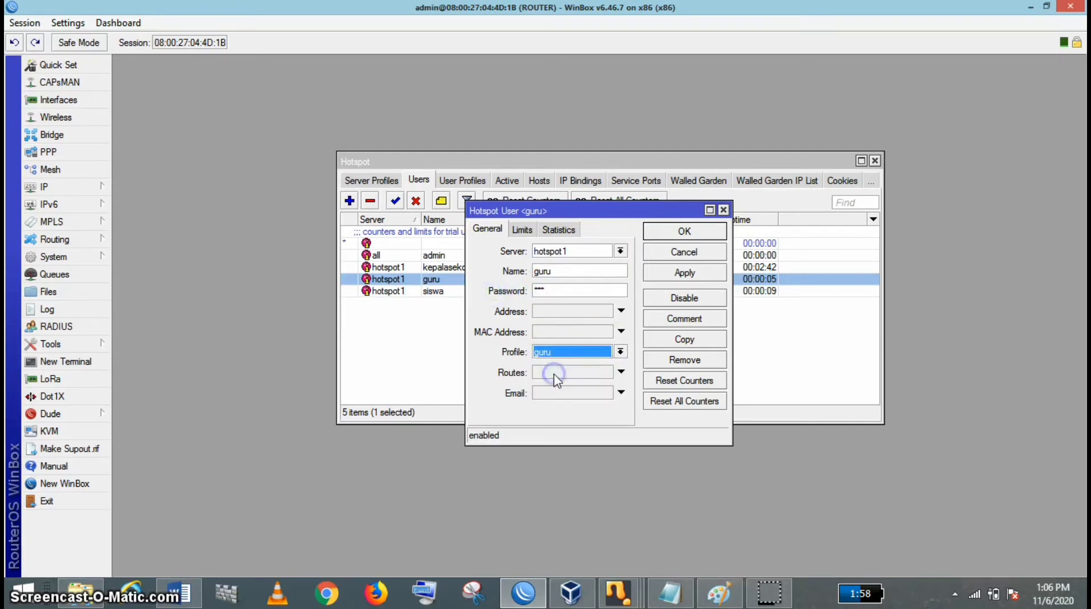
{"action": "left_click", "coordinate": [682, 273]}
{"action": "left_click", "coordinate": [685, 231]}
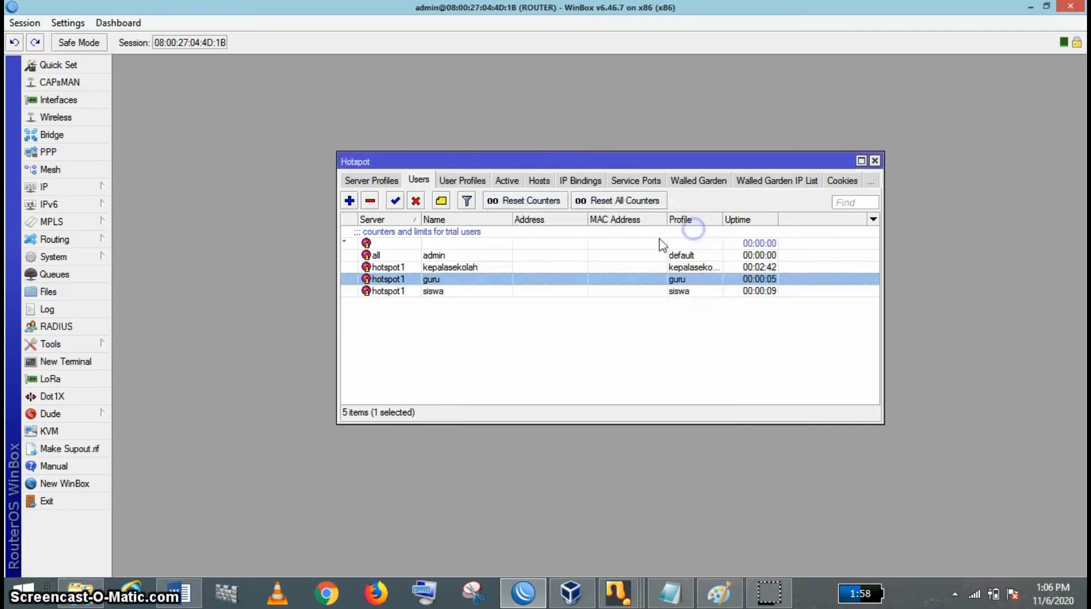
Open the hotspot user siswa, choose the siswa profile, check its login fields and save the user
{"action": "double_click", "coordinate": [486, 291]}
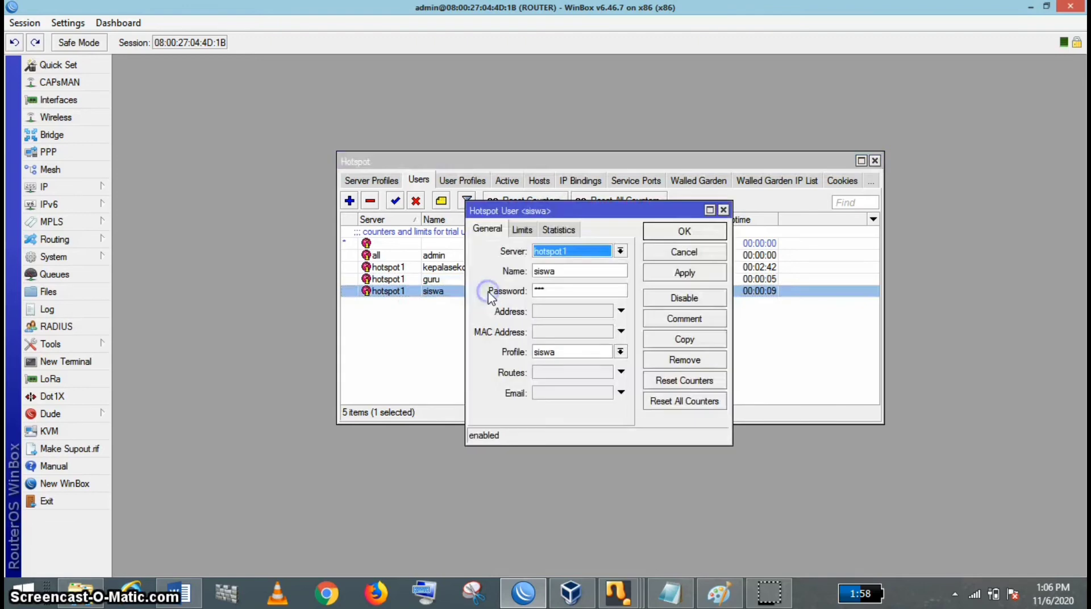
{"action": "left_click", "coordinate": [620, 353]}
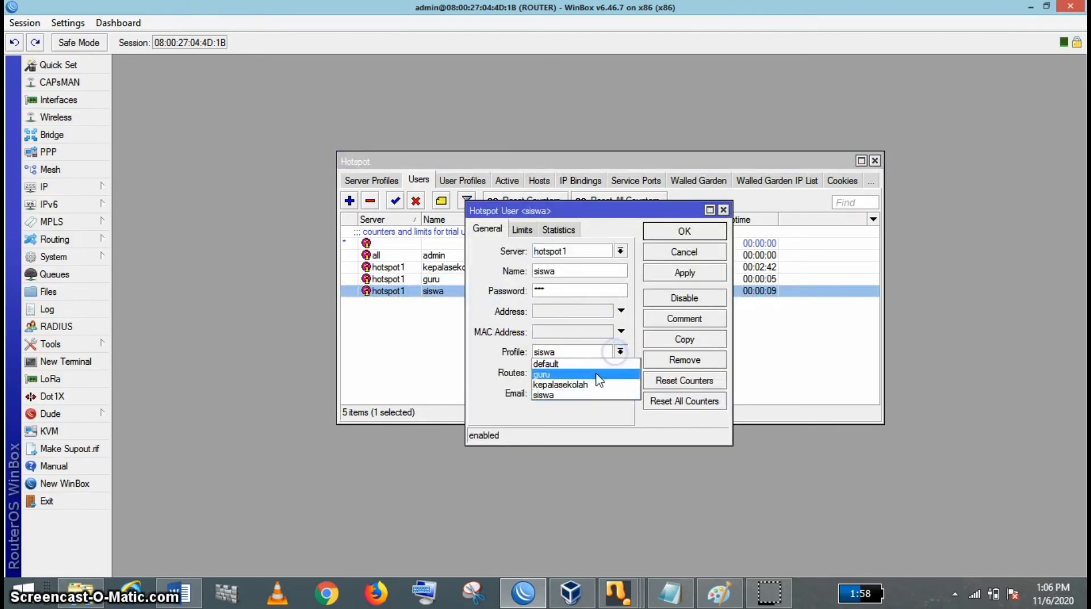
{"action": "left_click", "coordinate": [584, 395]}
{"action": "left_click", "coordinate": [569, 271]}
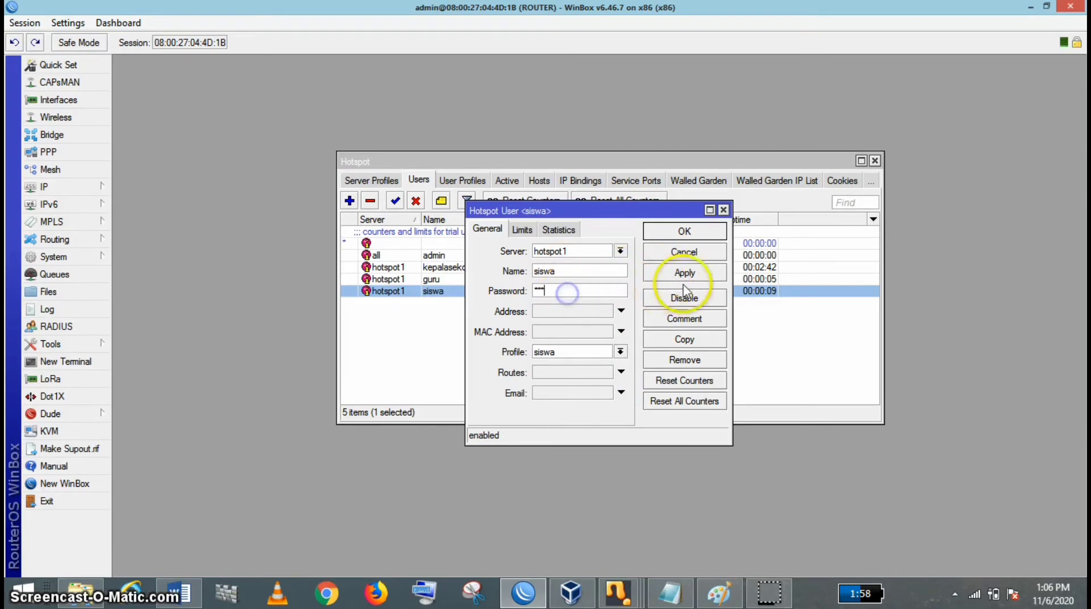
{"action": "left_click", "coordinate": [685, 232]}
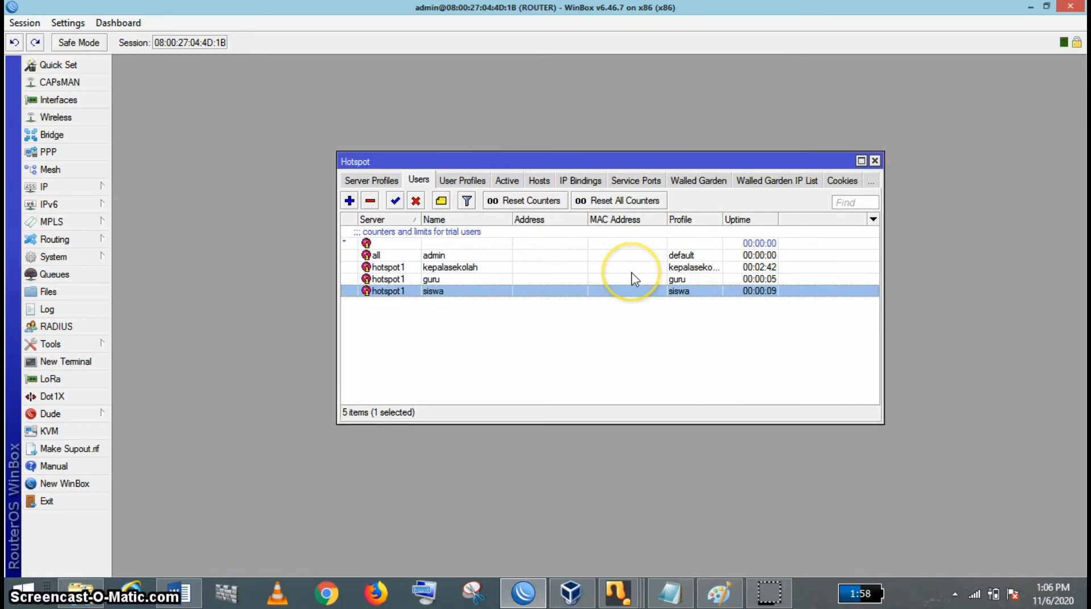
Open the hotspot server profile hsprof1, keep MAC, HTTP CHAP, HTTP PAP and HTTPS as login methods, save it and close the hotspot settings
{"action": "left_click", "coordinate": [384, 181]}
{"action": "double_click", "coordinate": [414, 244]}
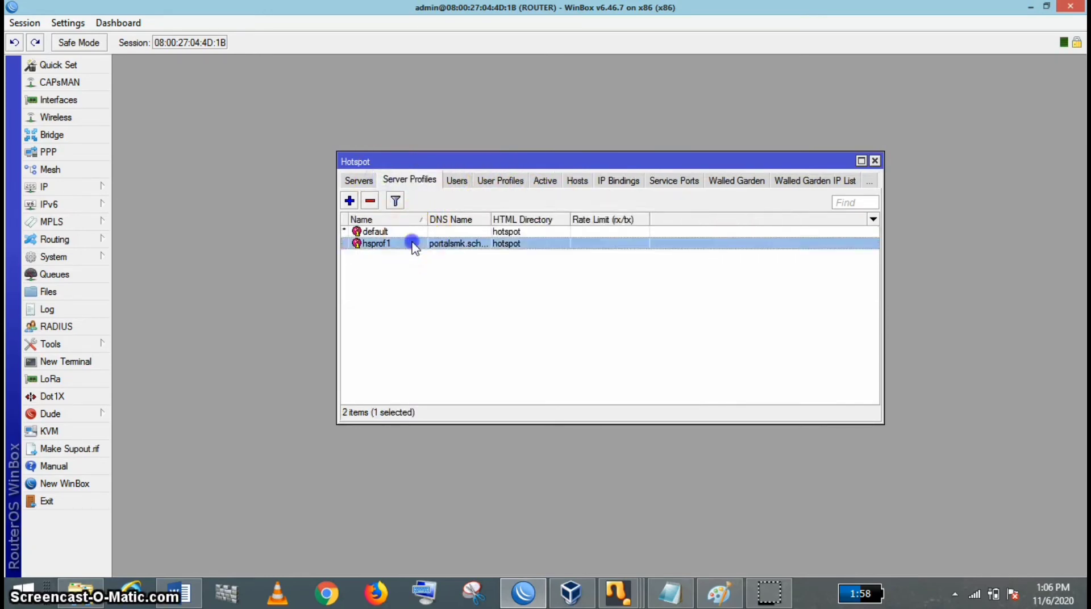
{"action": "left_click", "coordinate": [501, 191]}
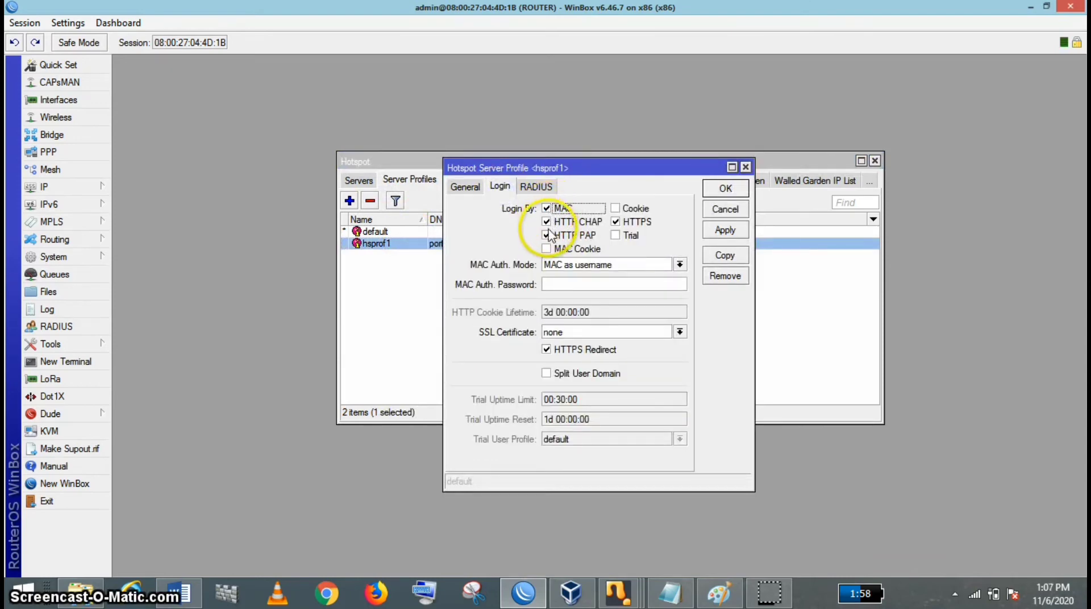
{"action": "left_click", "coordinate": [616, 220]}
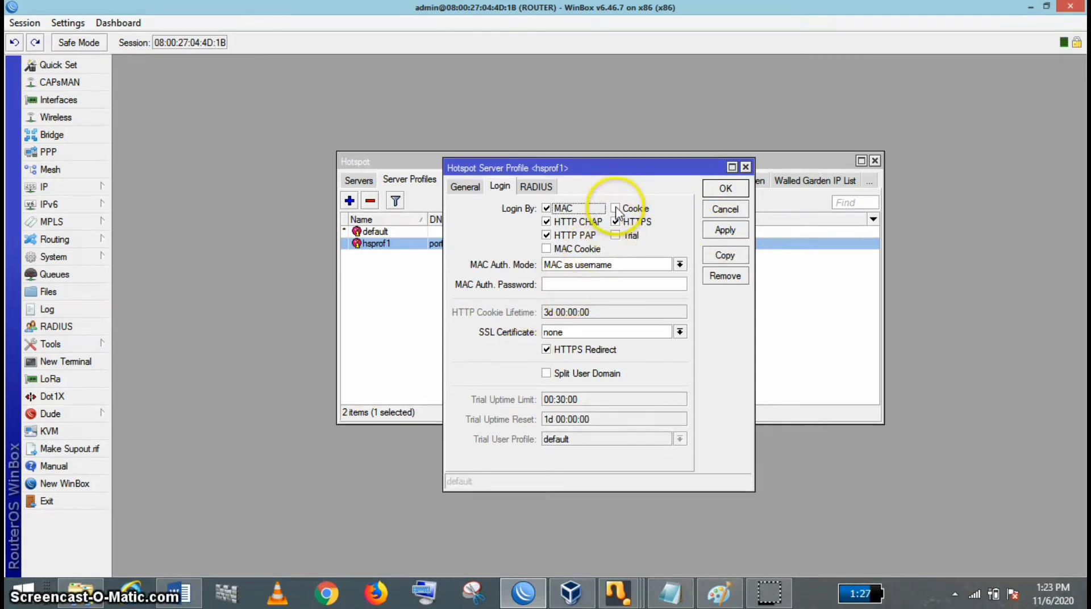
{"action": "left_click", "coordinate": [721, 231]}
{"action": "left_click", "coordinate": [725, 188]}
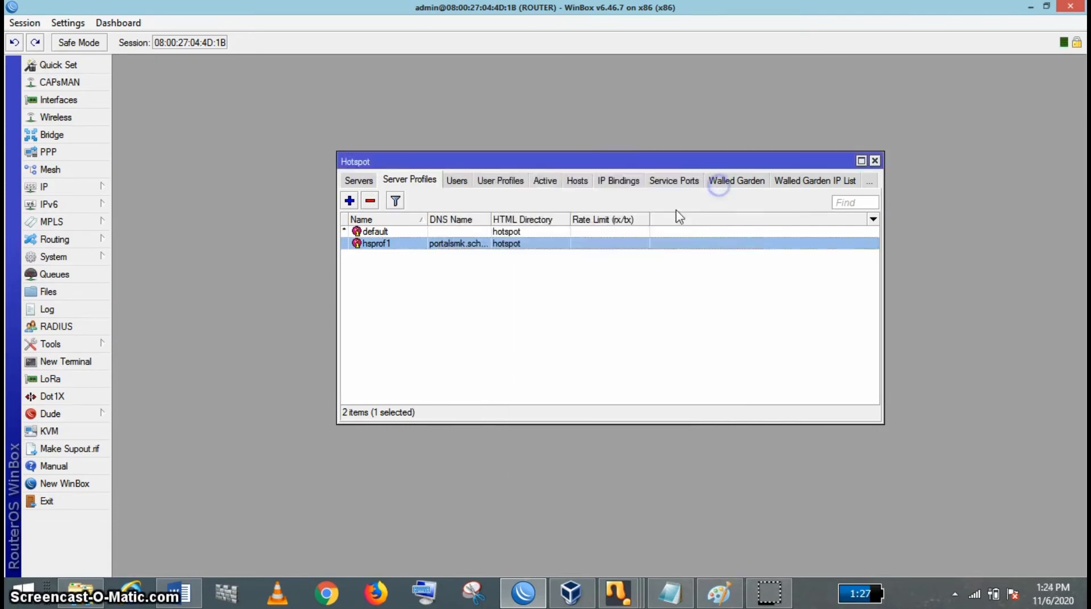
{"action": "left_click", "coordinate": [875, 161]}
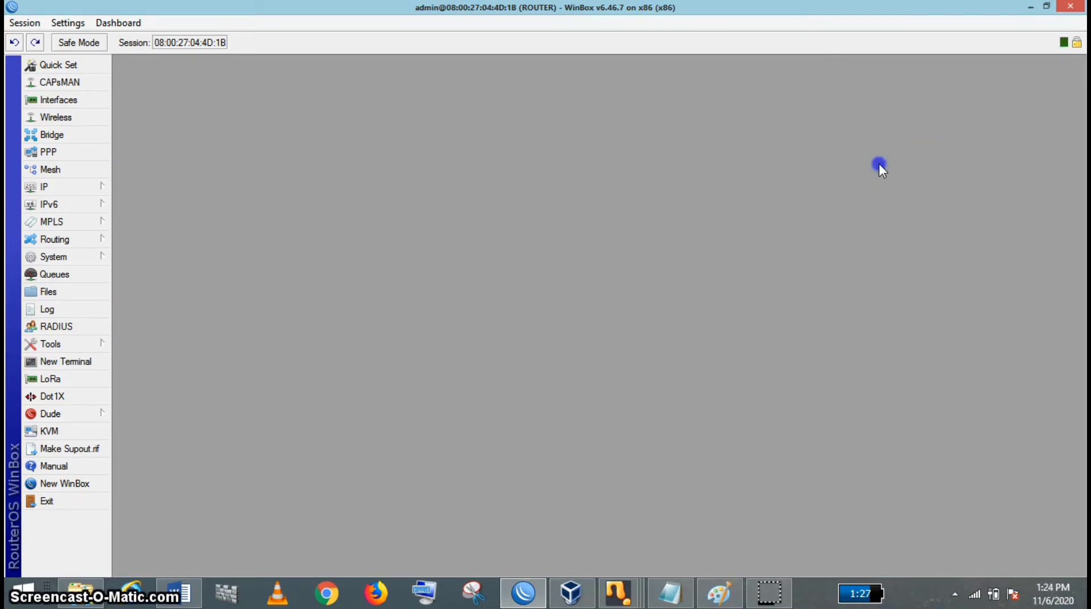
Open the router's file list and copy hotspot/login.html to the desktop
{"action": "left_click", "coordinate": [66, 295]}
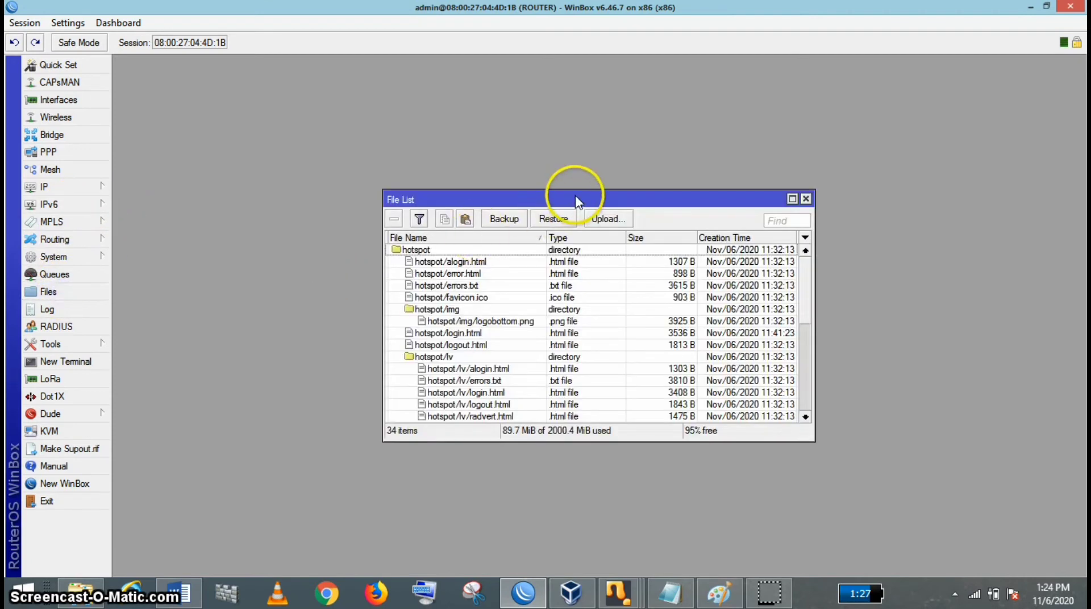
{"action": "left_click", "coordinate": [1046, 7]}
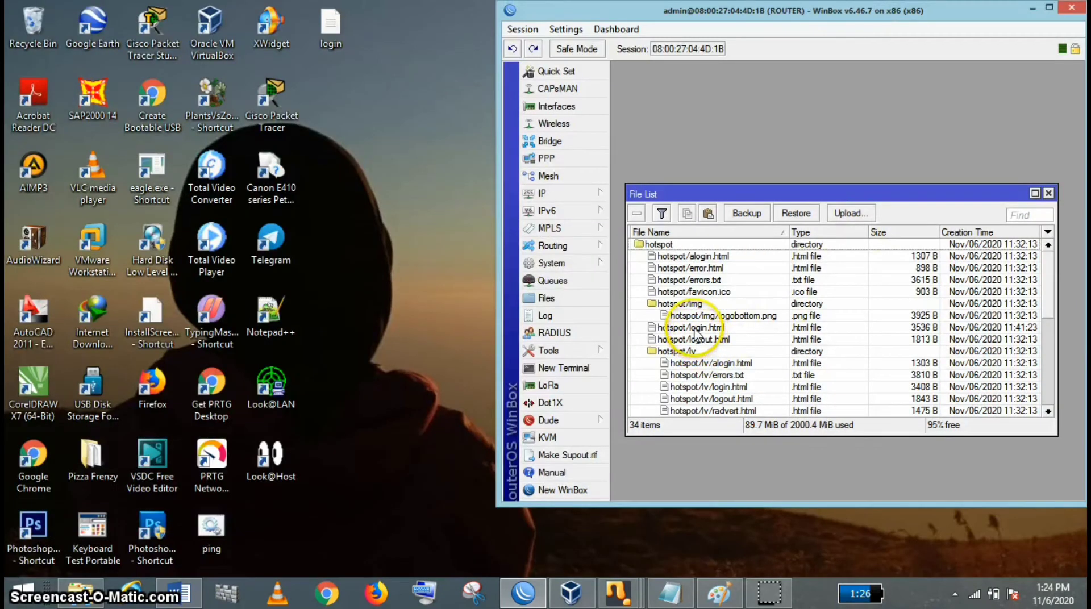
{"action": "left_click", "coordinate": [697, 329]}
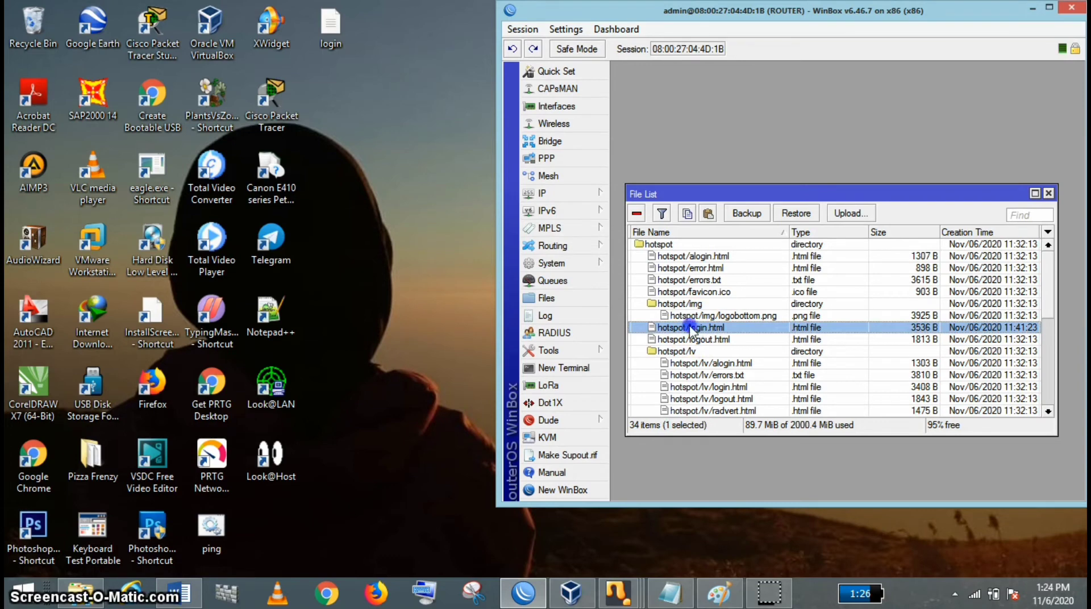
{"action": "left_click_drag", "start_coordinate": [691, 328], "coordinate": [404, 57]}
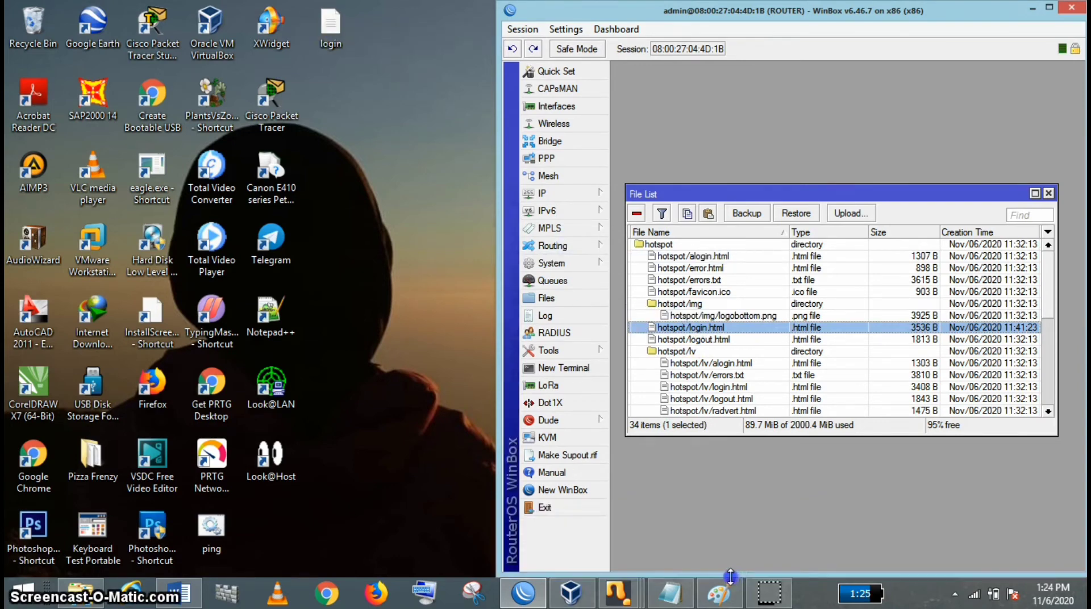
Open the desktop login file in Notepad++ and examine the page title text on line 9
{"action": "left_click", "coordinate": [323, 35]}
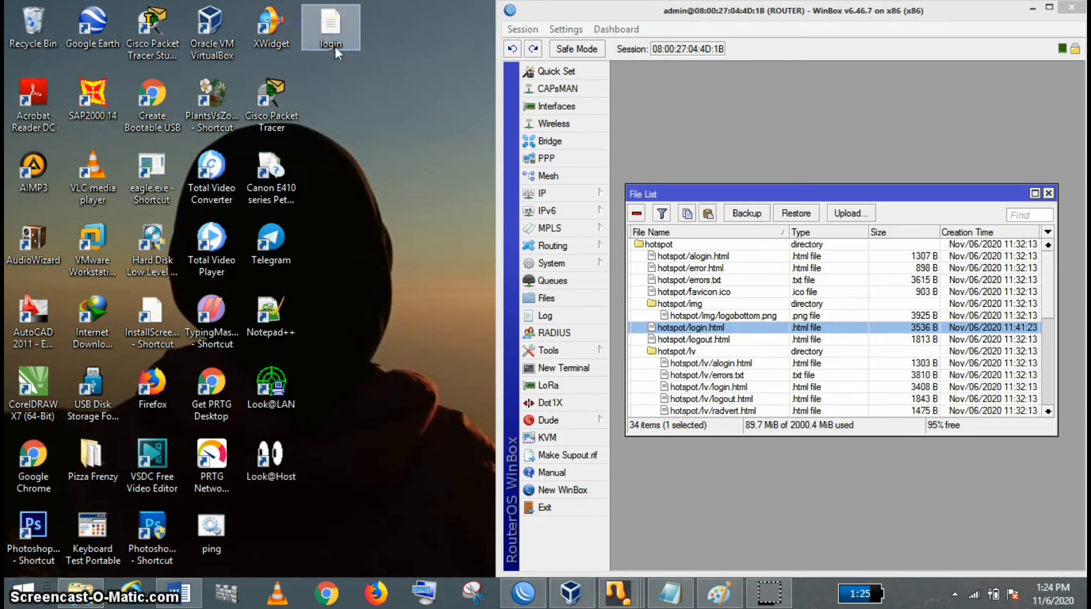
{"action": "right_click", "coordinate": [336, 46]}
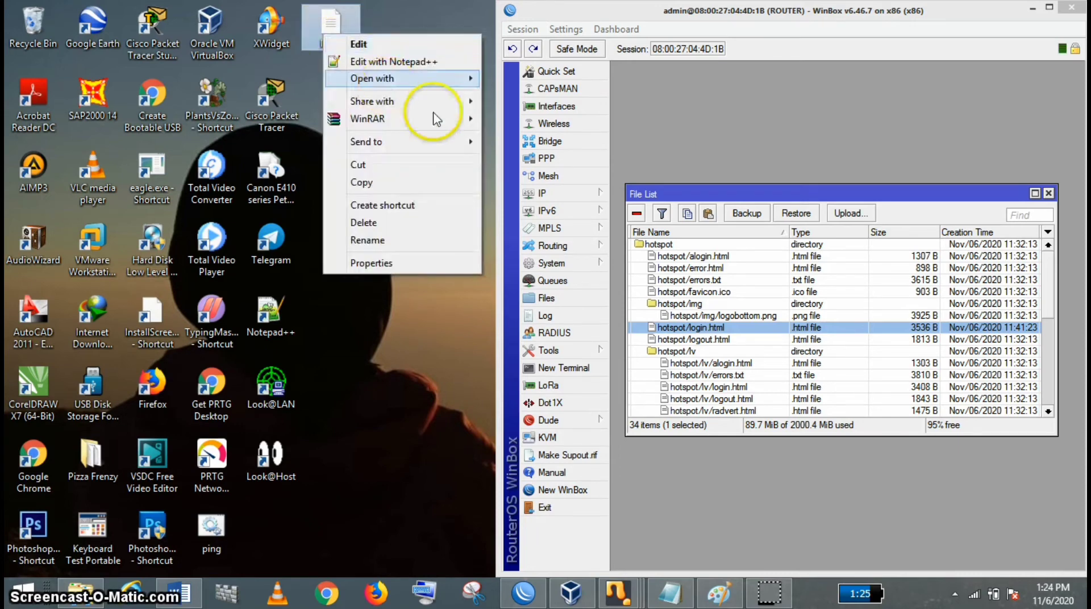
{"action": "left_click", "coordinate": [411, 64]}
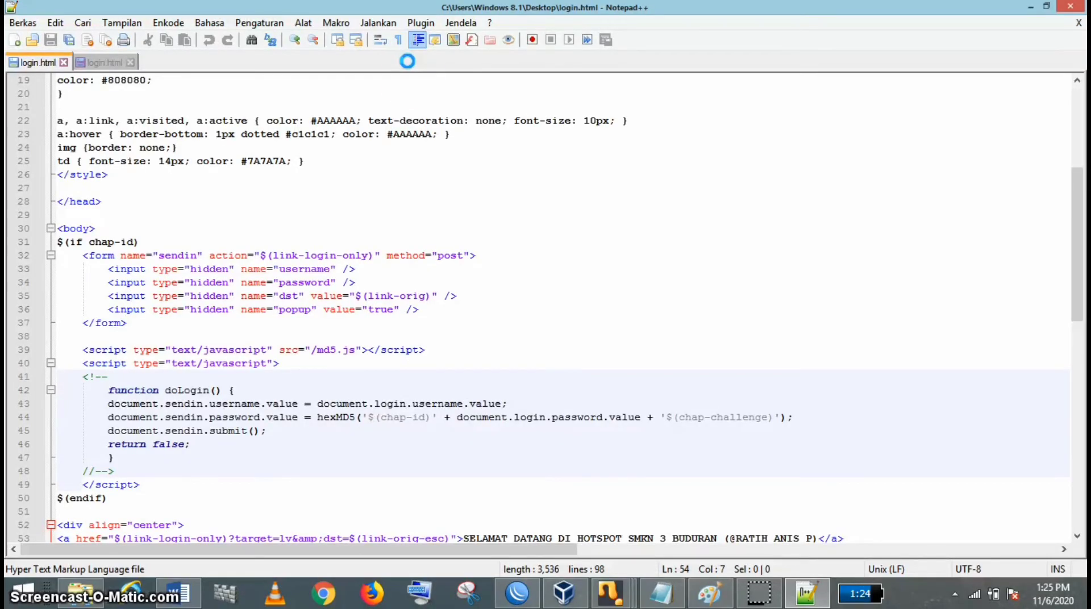
{"action": "scroll", "coordinate": [305, 152], "scroll_direction": "up", "scroll_amount": 2}
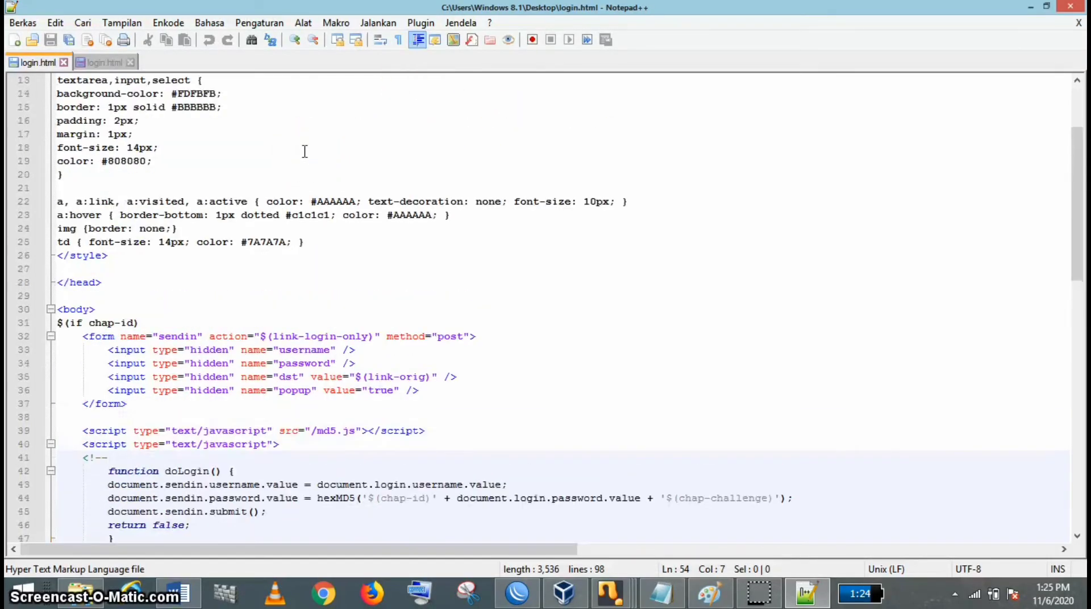
{"action": "scroll", "coordinate": [305, 151], "scroll_direction": "up", "scroll_amount": 4}
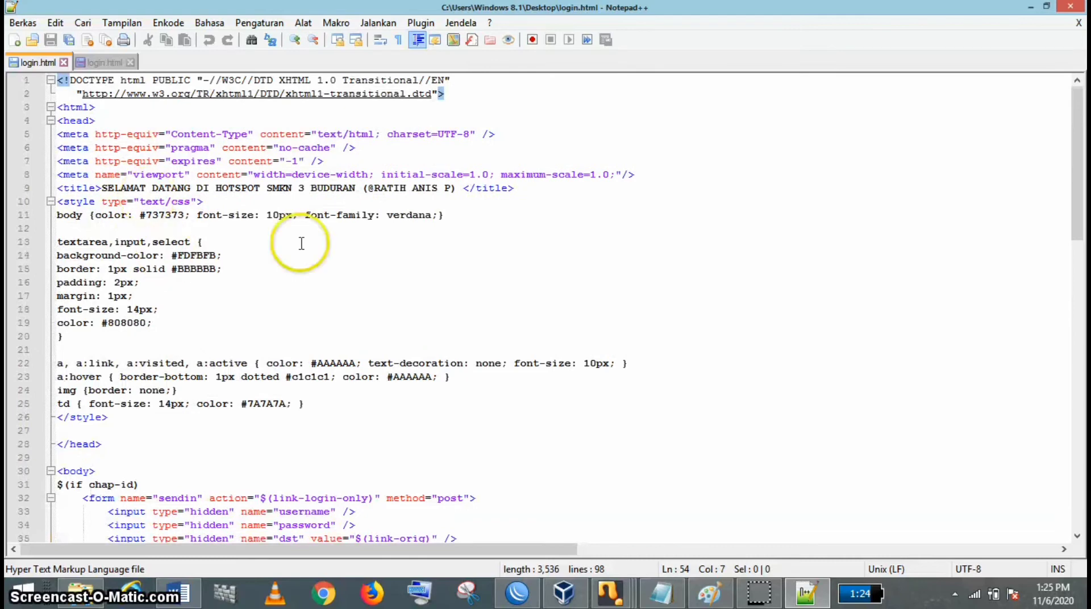
{"action": "left_click", "coordinate": [105, 188]}
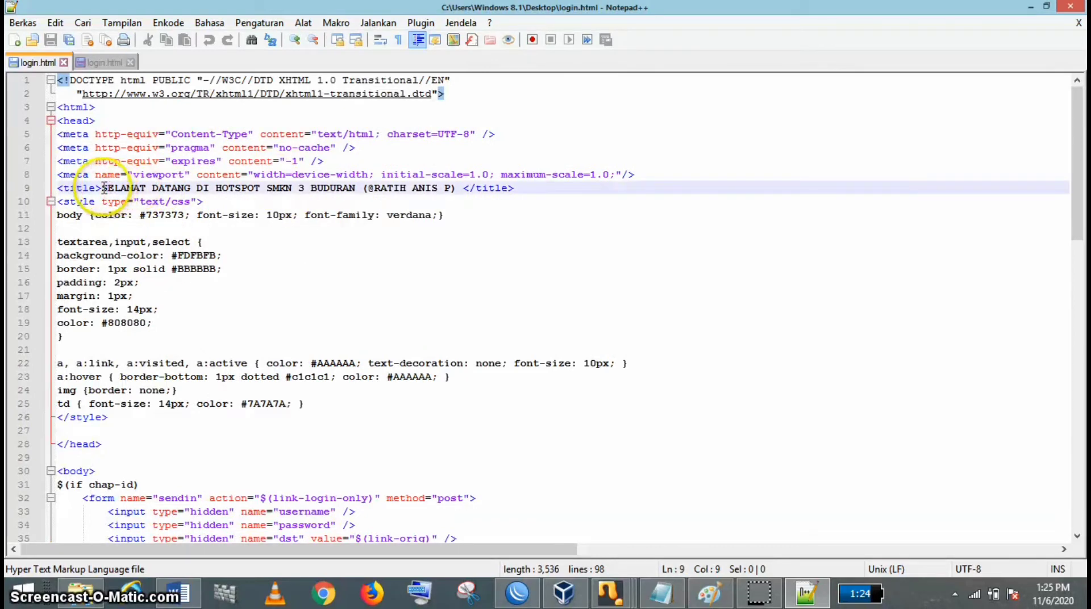
{"action": "left_click_drag", "start_coordinate": [104, 188], "coordinate": [450, 186]}
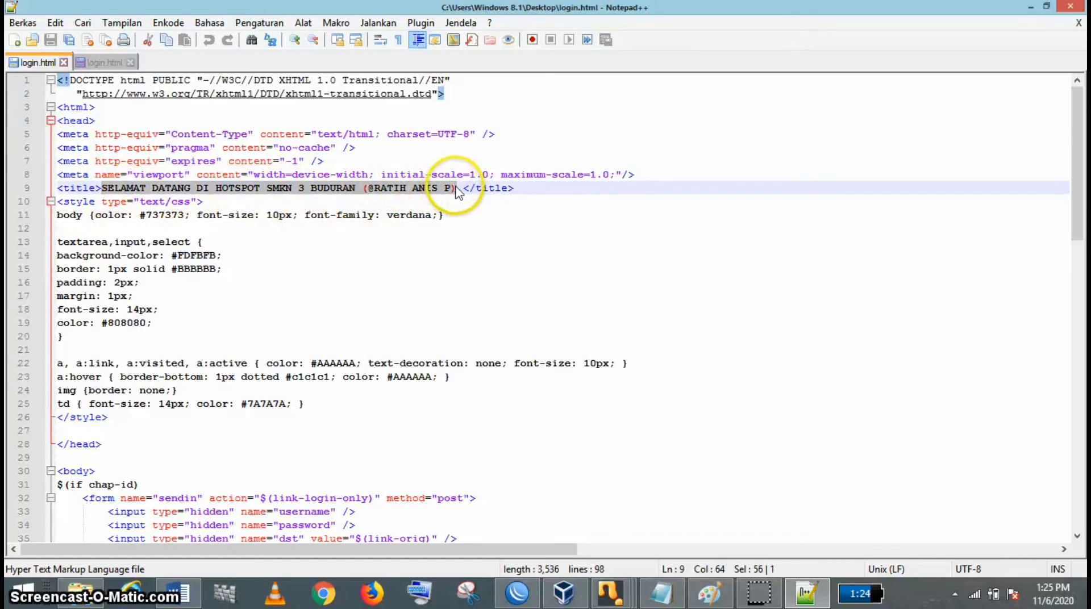
{"action": "left_click", "coordinate": [485, 229]}
Examine the welcome link text on line 53 of login.html, and close the editor
{"action": "scroll", "coordinate": [484, 229], "scroll_direction": "down", "scroll_amount": 7}
{"action": "scroll", "coordinate": [484, 229], "scroll_direction": "down", "scroll_amount": 3}
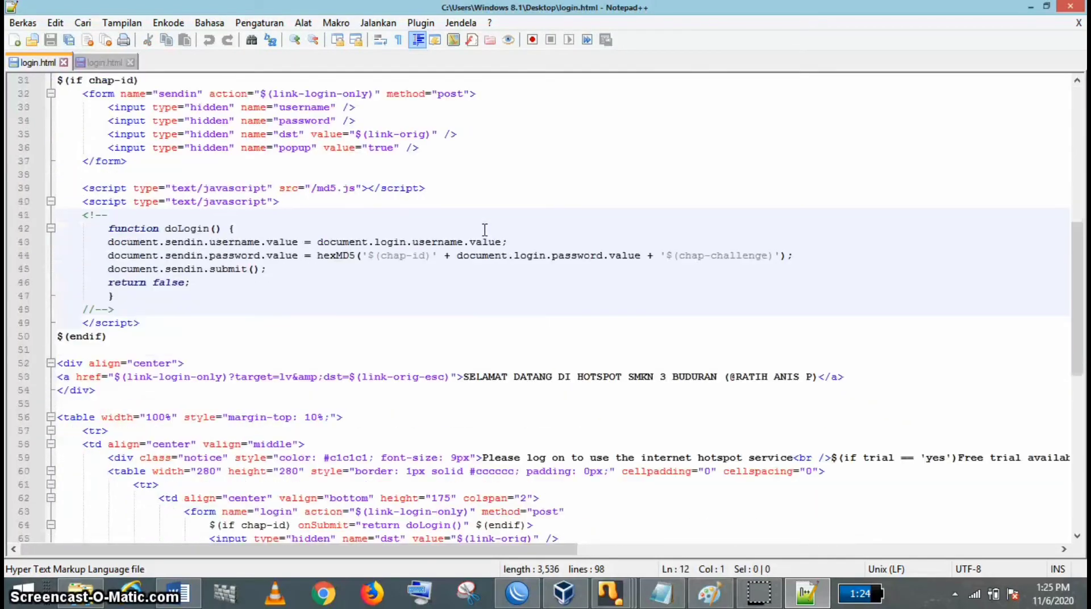
{"action": "left_click", "coordinate": [463, 377]}
{"action": "left_click_drag", "start_coordinate": [463, 377], "coordinate": [816, 377]}
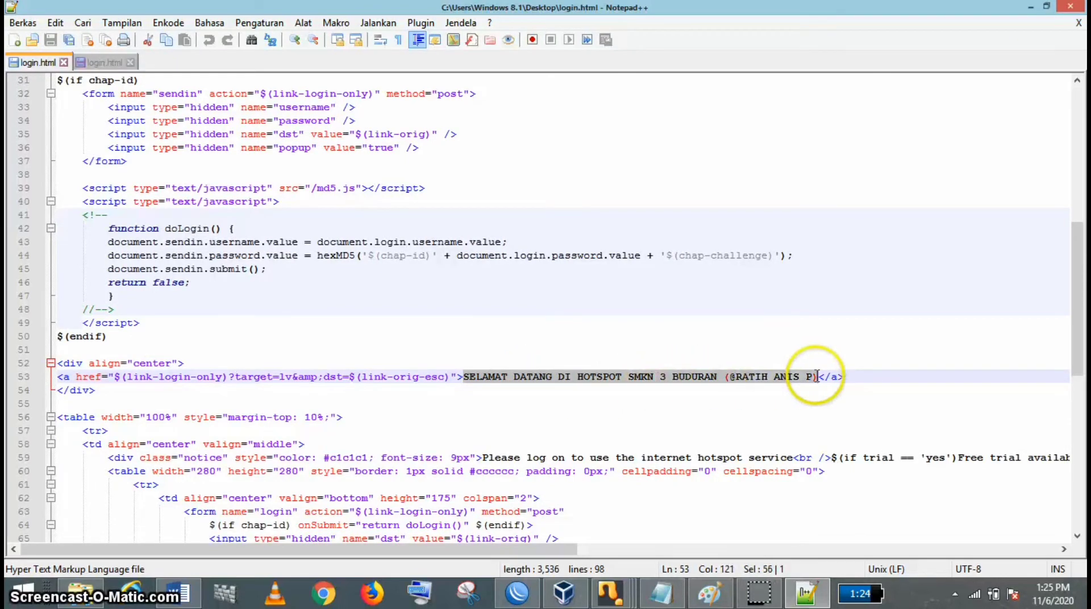
{"action": "left_click", "coordinate": [701, 336]}
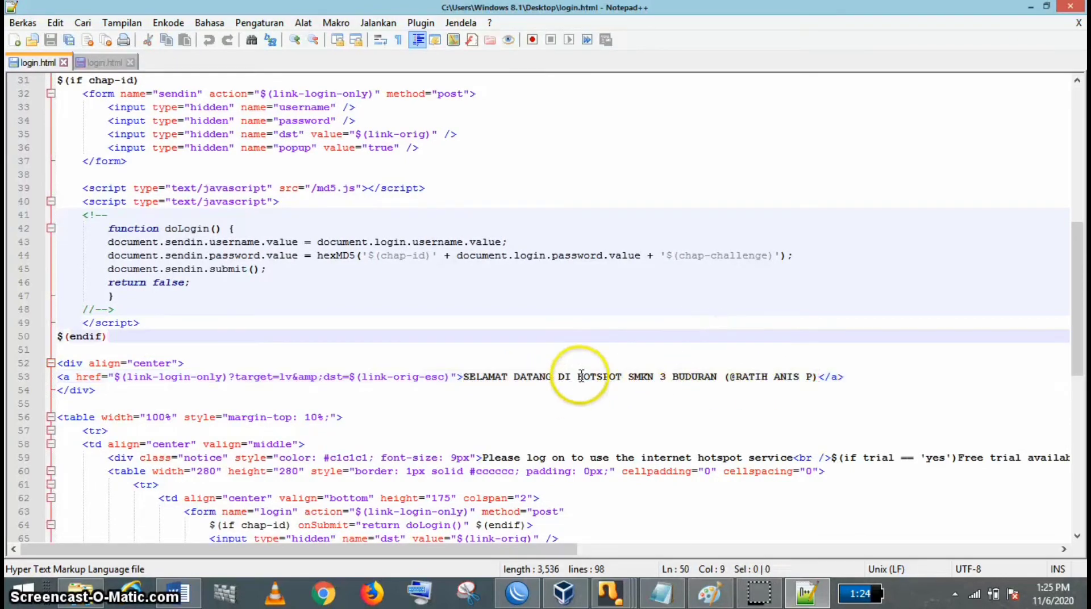
{"action": "left_click", "coordinate": [476, 150]}
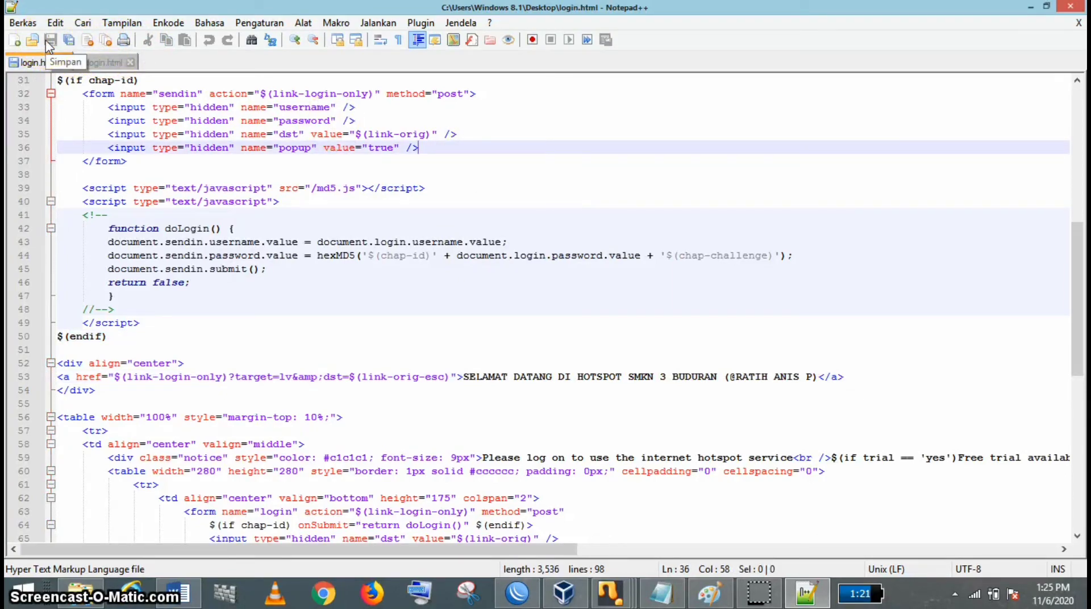
{"action": "left_click", "coordinate": [106, 44]}
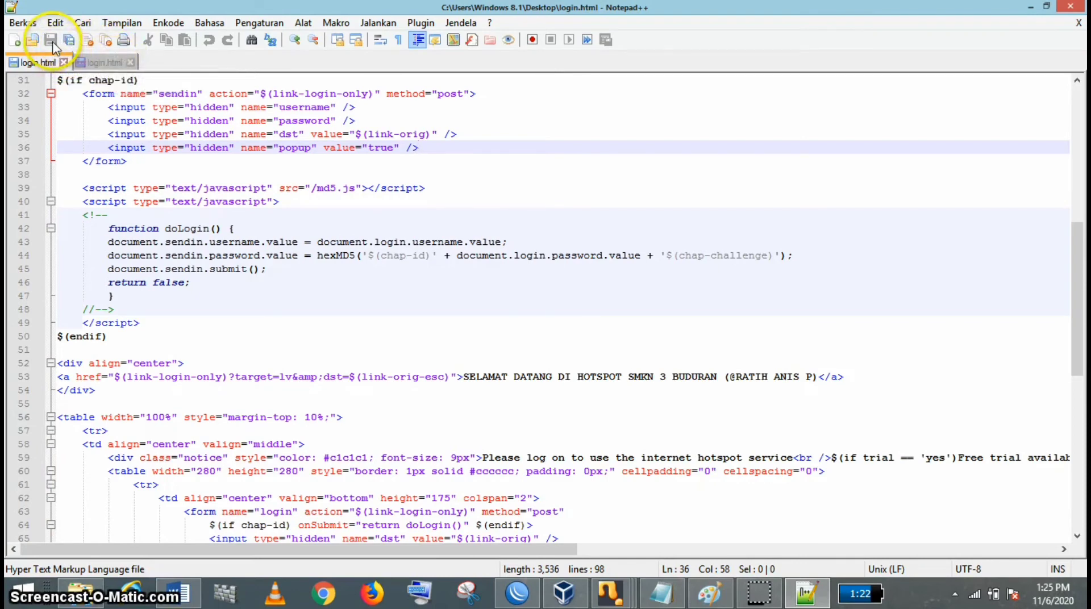
{"action": "left_click", "coordinate": [1078, 5]}
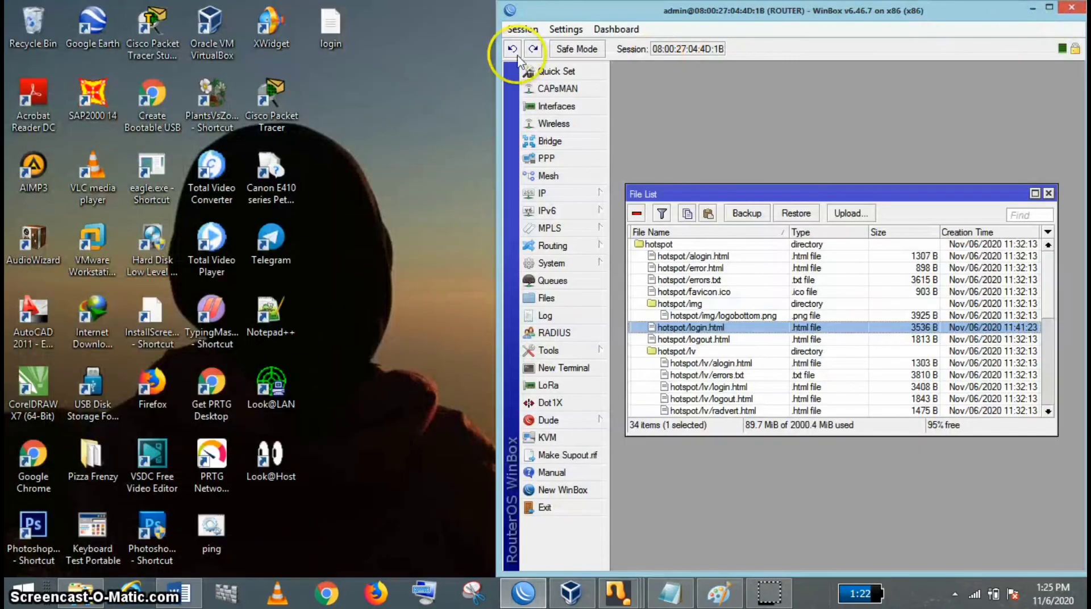
Upload the desktop login file to the router's hotspot folder, replacing hotspot/login.html, and close the file list
{"action": "left_click_drag", "start_coordinate": [328, 22], "coordinate": [698, 330]}
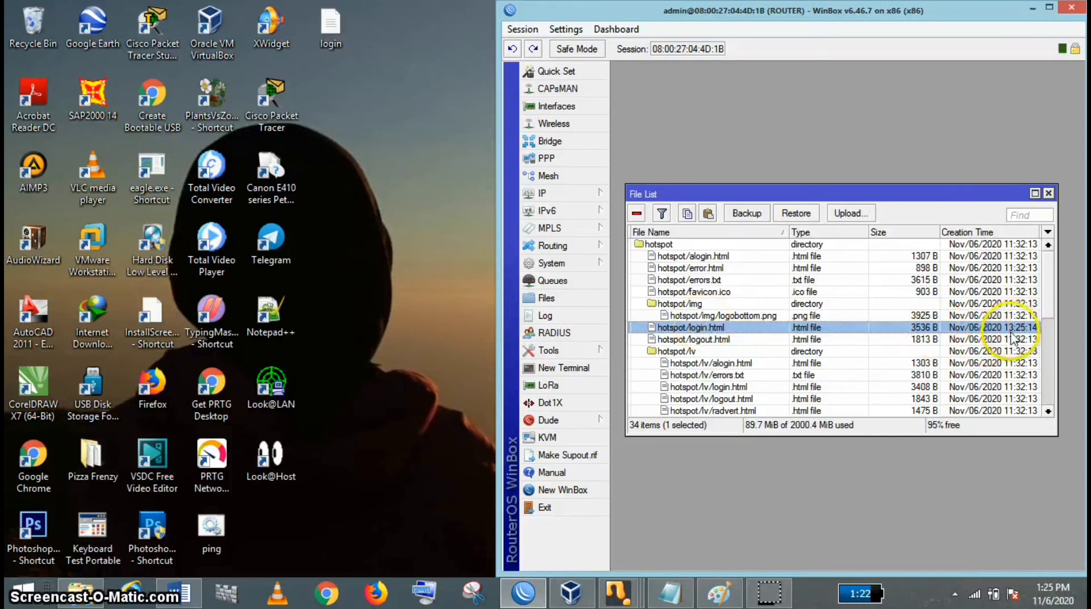
{"action": "left_click", "coordinate": [1049, 8]}
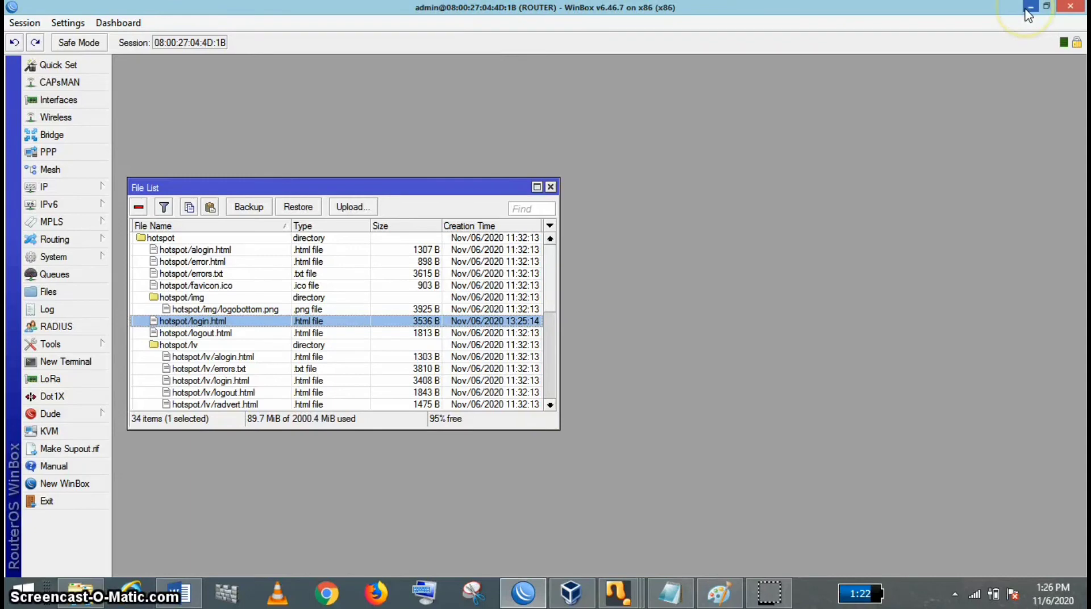
{"action": "left_click", "coordinate": [551, 187]}
Connect to the neighbor SWICTH as admin in a new WinBox session, dismiss the licence notice and maximize the session window
{"action": "left_click", "coordinate": [55, 485]}
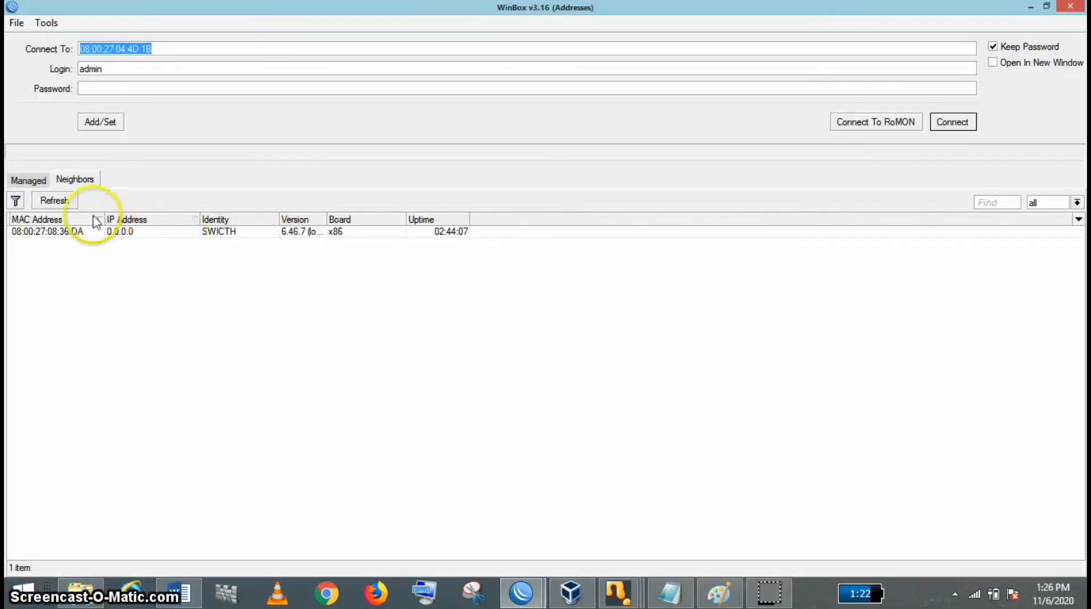
{"action": "left_click", "coordinate": [44, 233]}
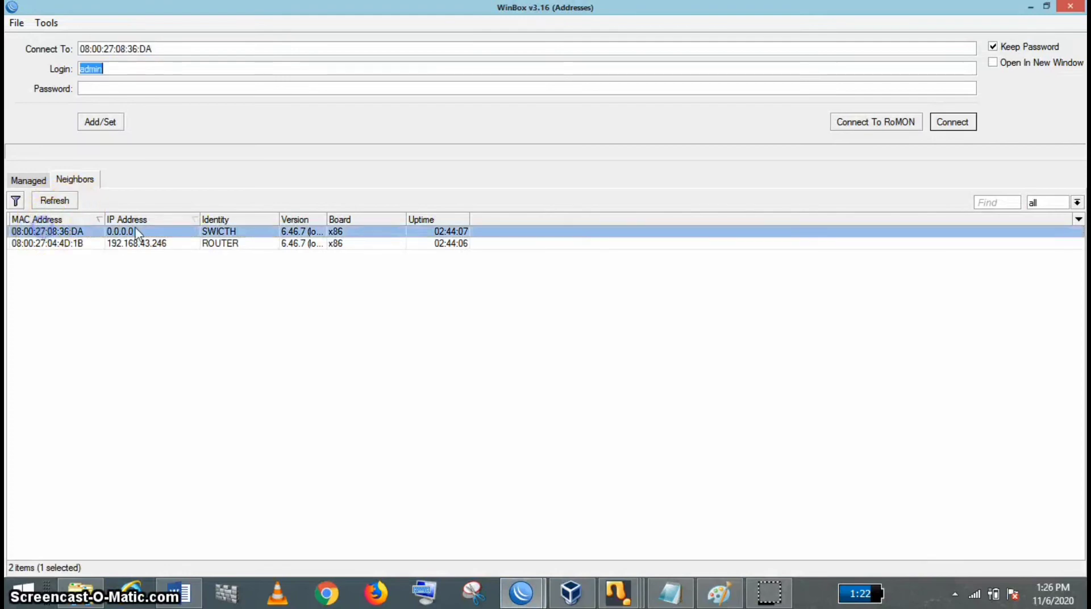
{"action": "left_click", "coordinate": [952, 125]}
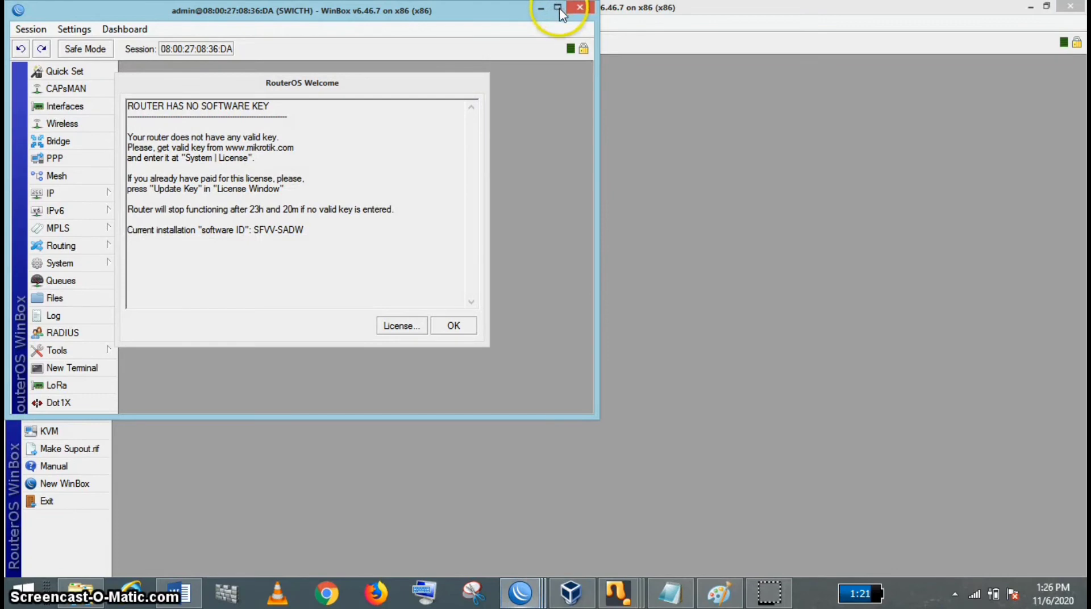
{"action": "left_click", "coordinate": [454, 326]}
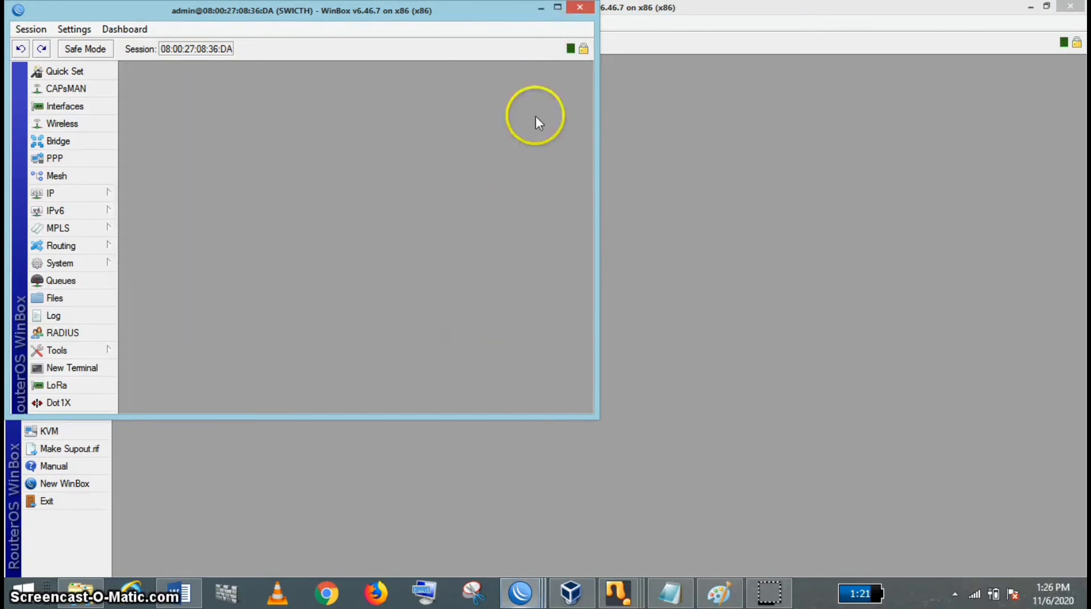
{"action": "left_click", "coordinate": [558, 6]}
Create a bridge named bridge1 on the switch with default settings and VLAN filtering off
{"action": "left_click", "coordinate": [80, 134]}
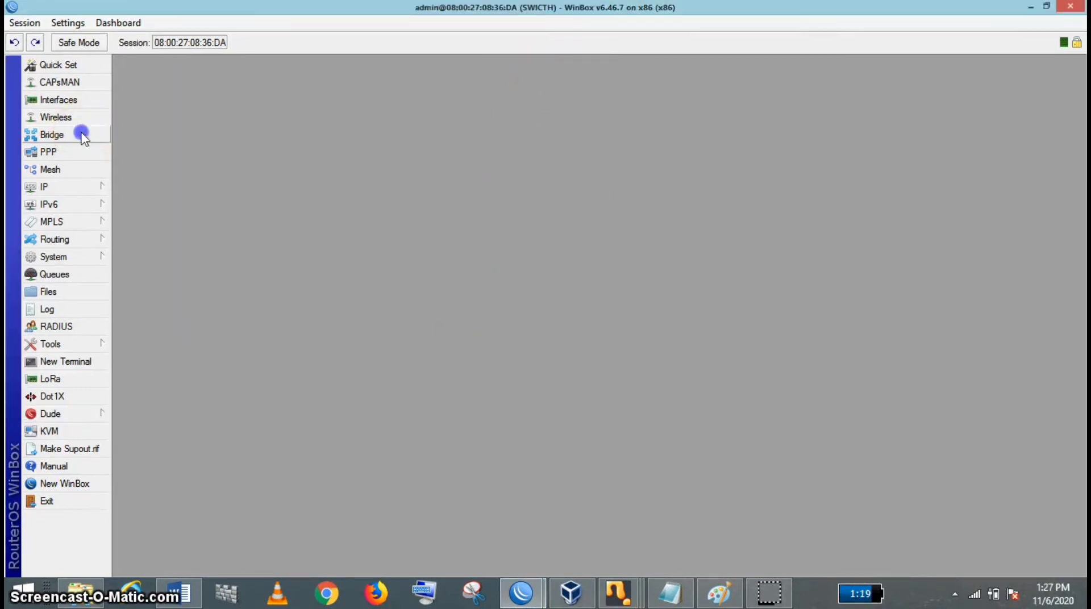
{"action": "left_click", "coordinate": [133, 213]}
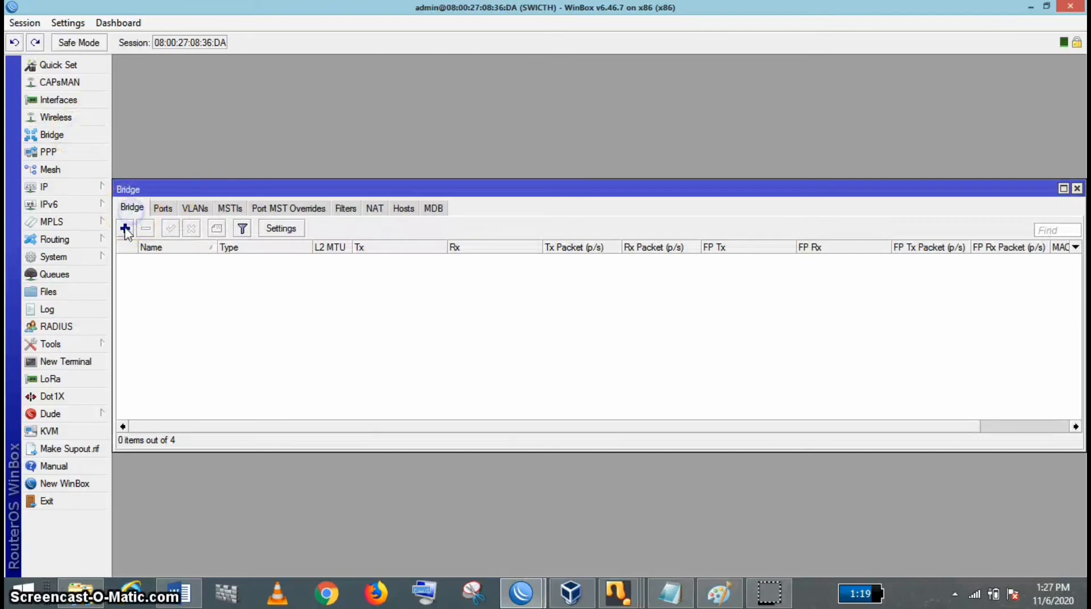
{"action": "left_click", "coordinate": [125, 228]}
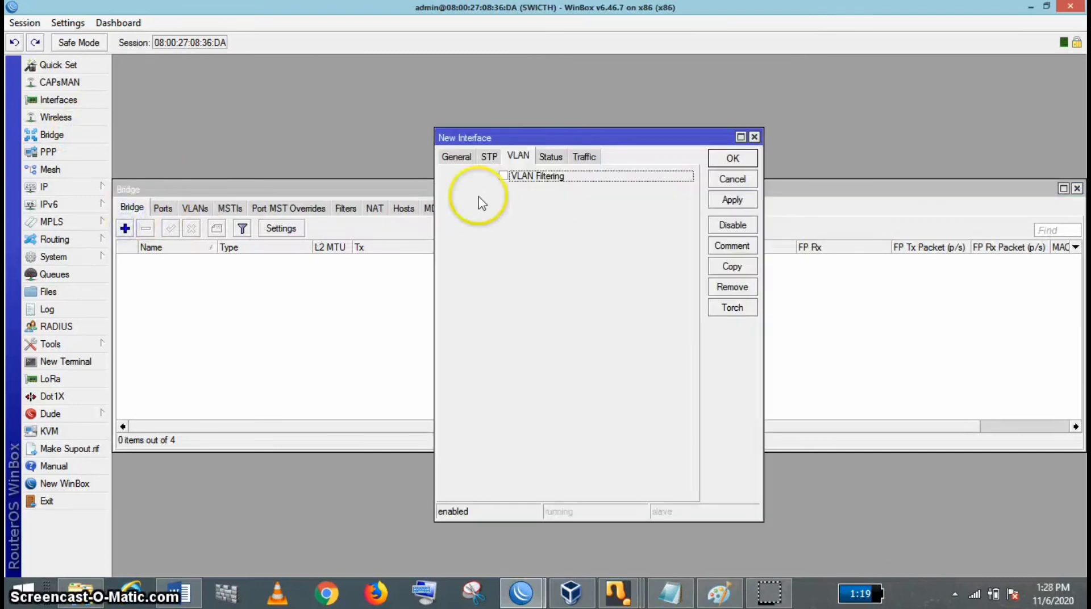
{"action": "left_click", "coordinate": [457, 162]}
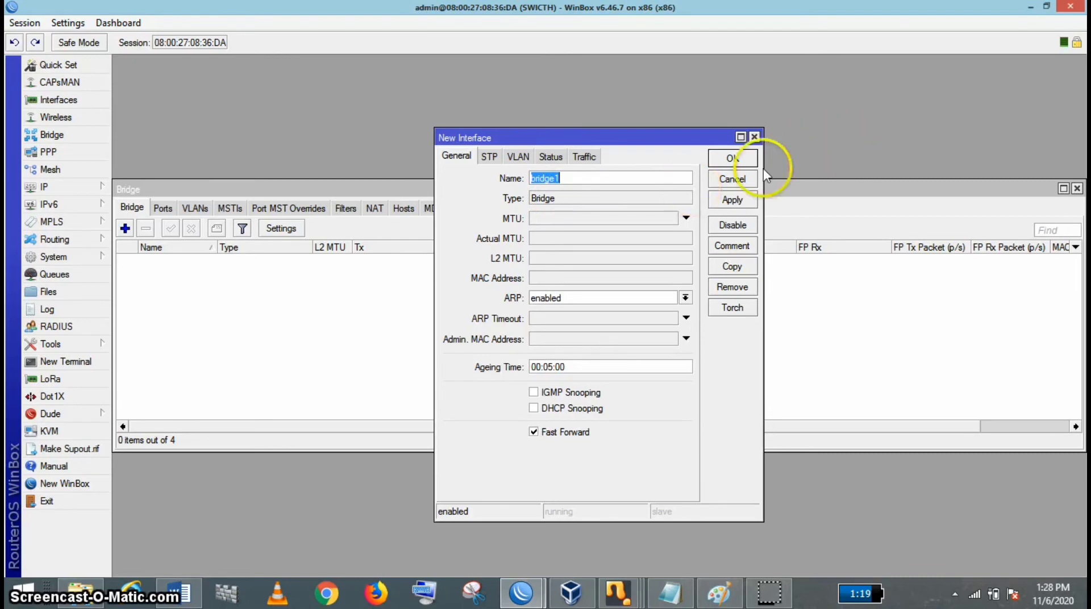
{"action": "left_click", "coordinate": [726, 200]}
{"action": "left_click", "coordinate": [733, 158]}
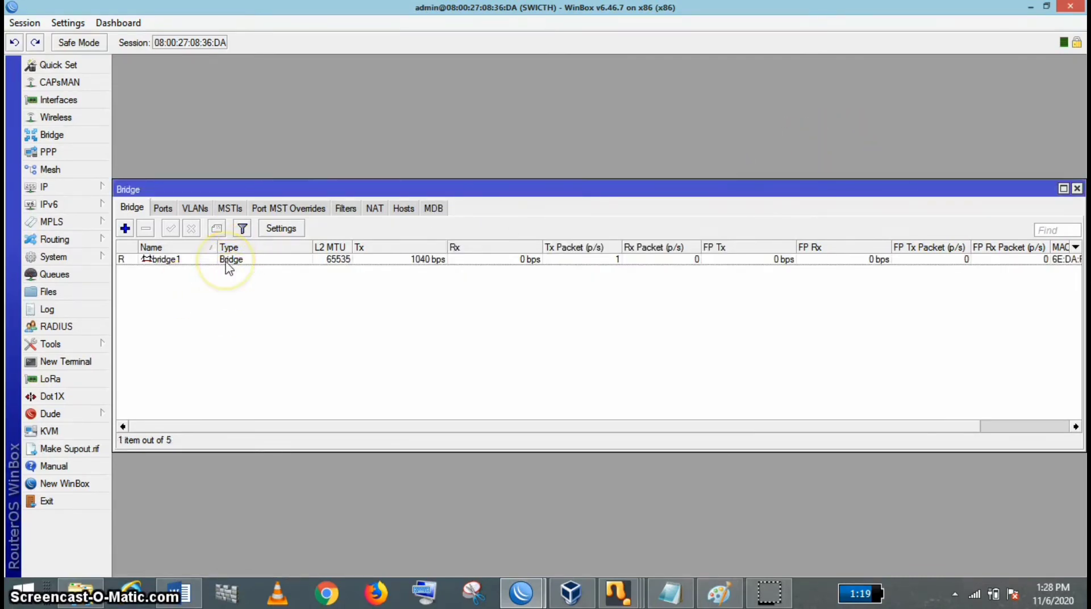
Add interface ether1 as a port of bridge1 with the default settings
{"action": "left_click", "coordinate": [163, 208]}
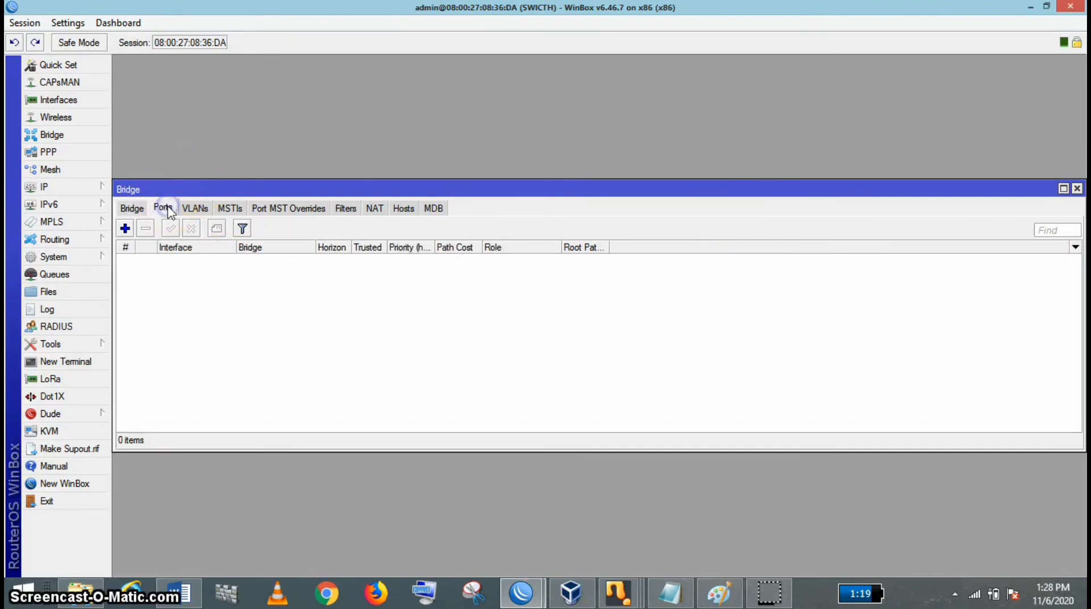
{"action": "left_click", "coordinate": [125, 230]}
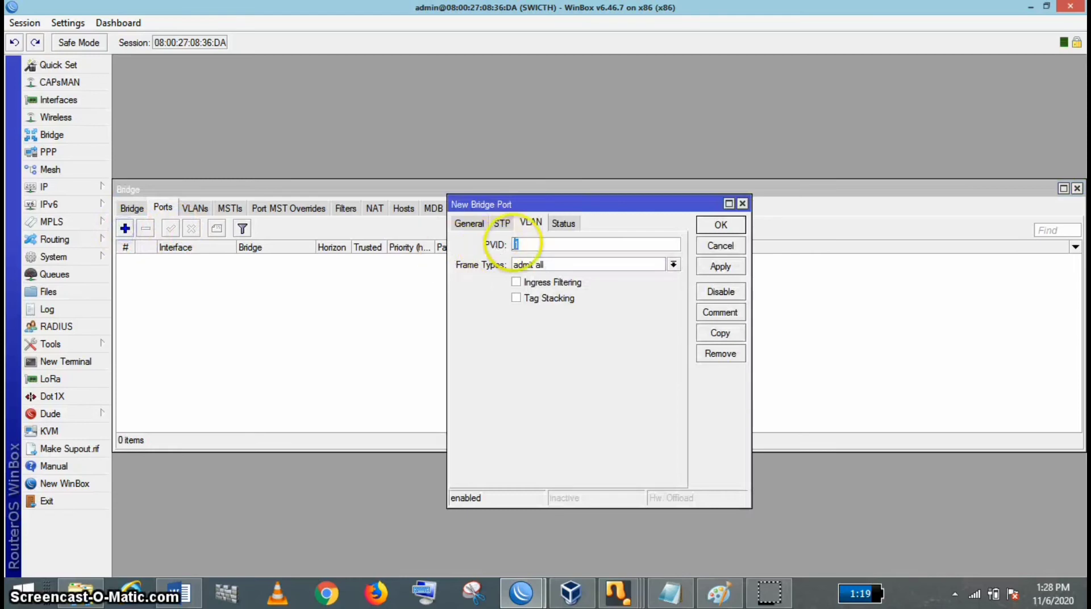
{"action": "left_click", "coordinate": [468, 223]}
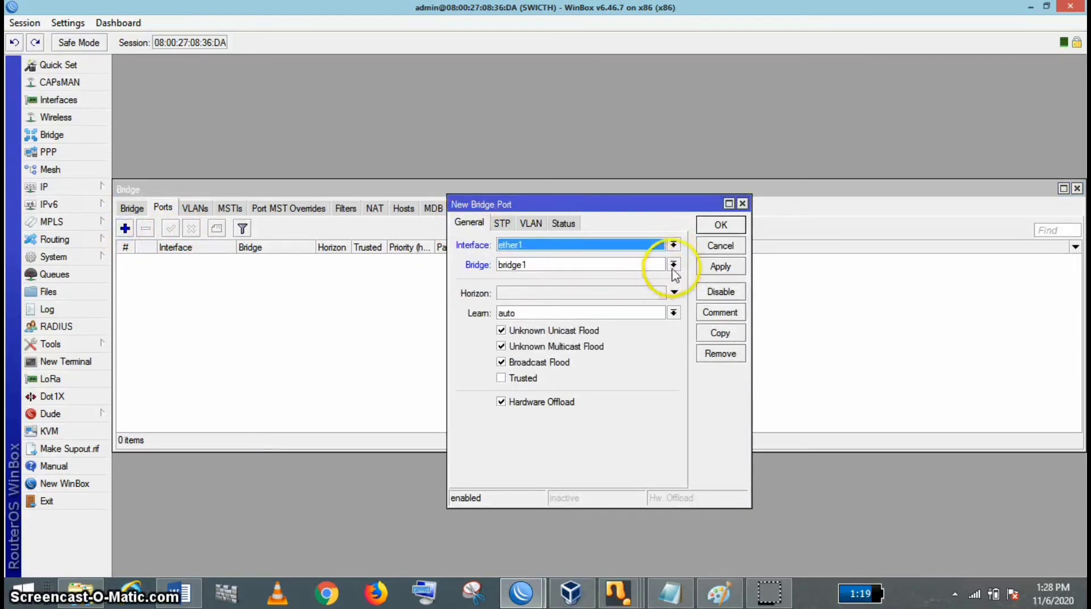
{"action": "left_click", "coordinate": [585, 265]}
{"action": "left_click", "coordinate": [584, 265]}
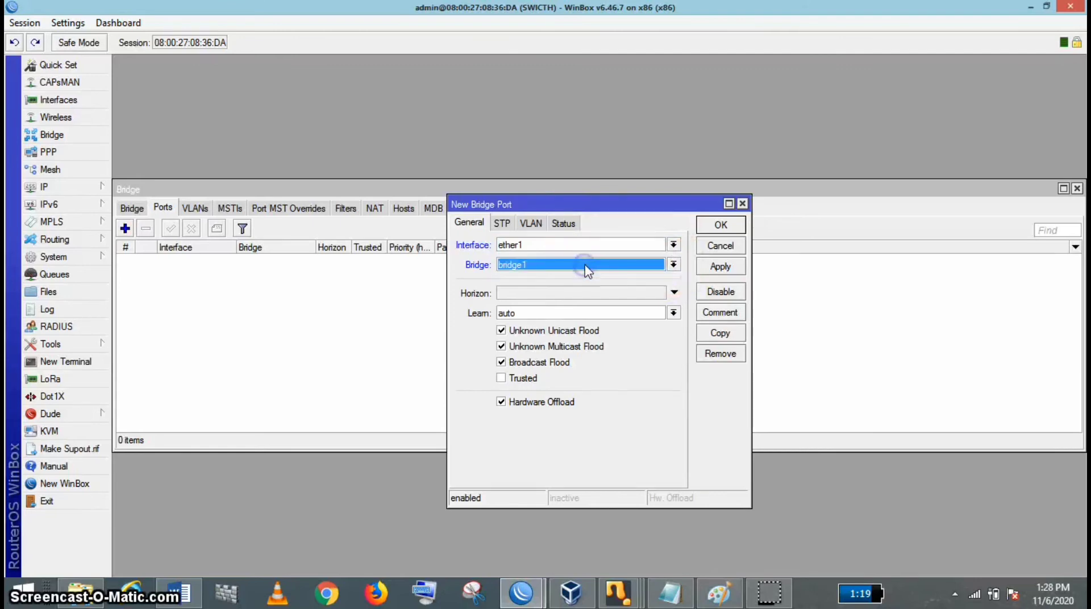
{"action": "left_click", "coordinate": [721, 267]}
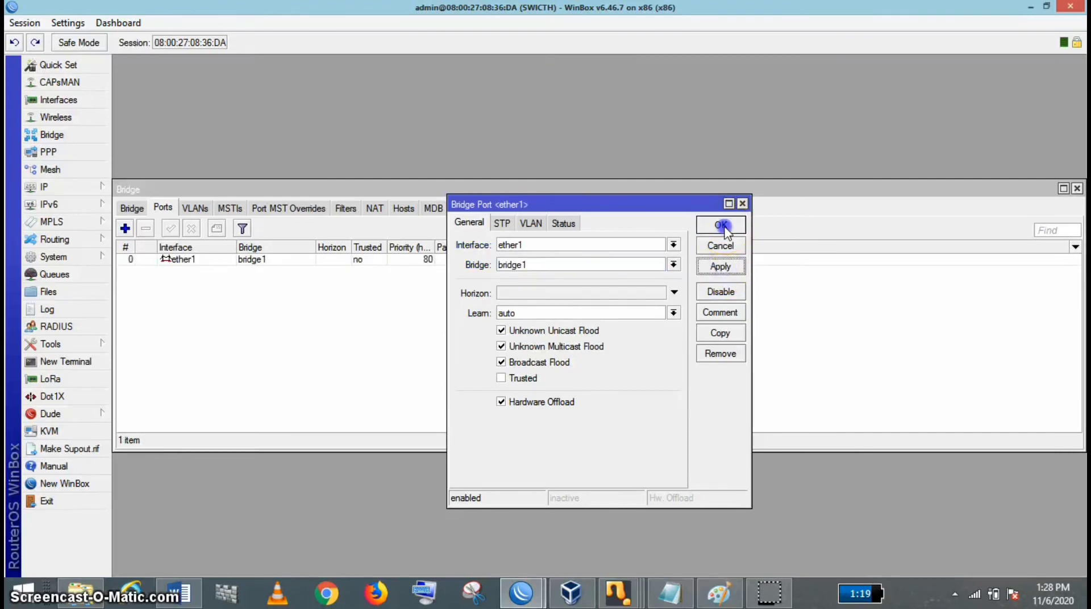
{"action": "left_click", "coordinate": [721, 225]}
Add interface ether2 as a port of bridge1 with PVID 10
{"action": "left_click", "coordinate": [125, 228]}
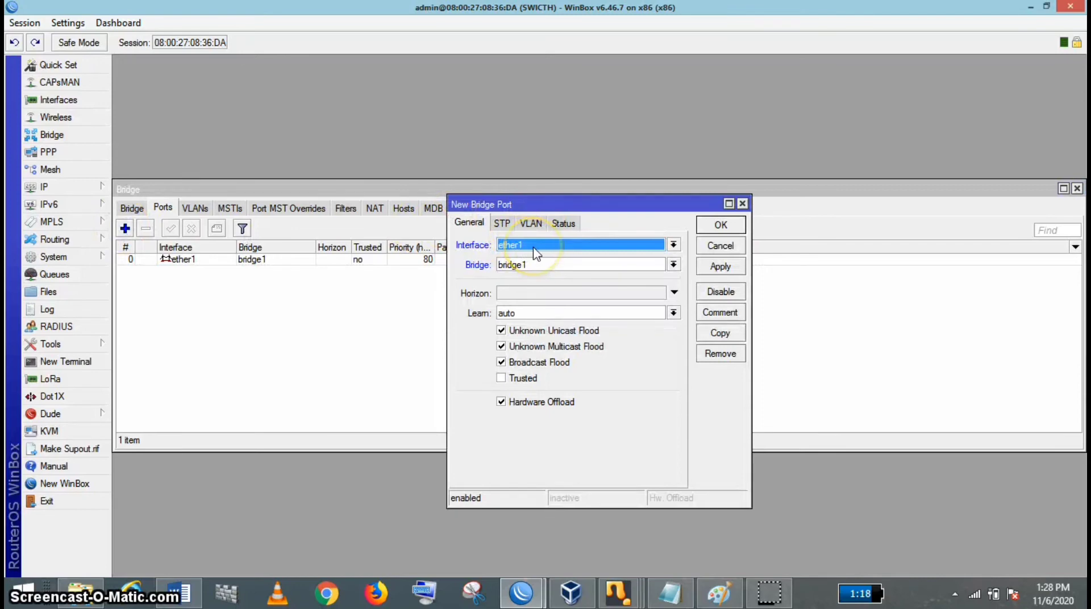
{"action": "left_click", "coordinate": [672, 245]}
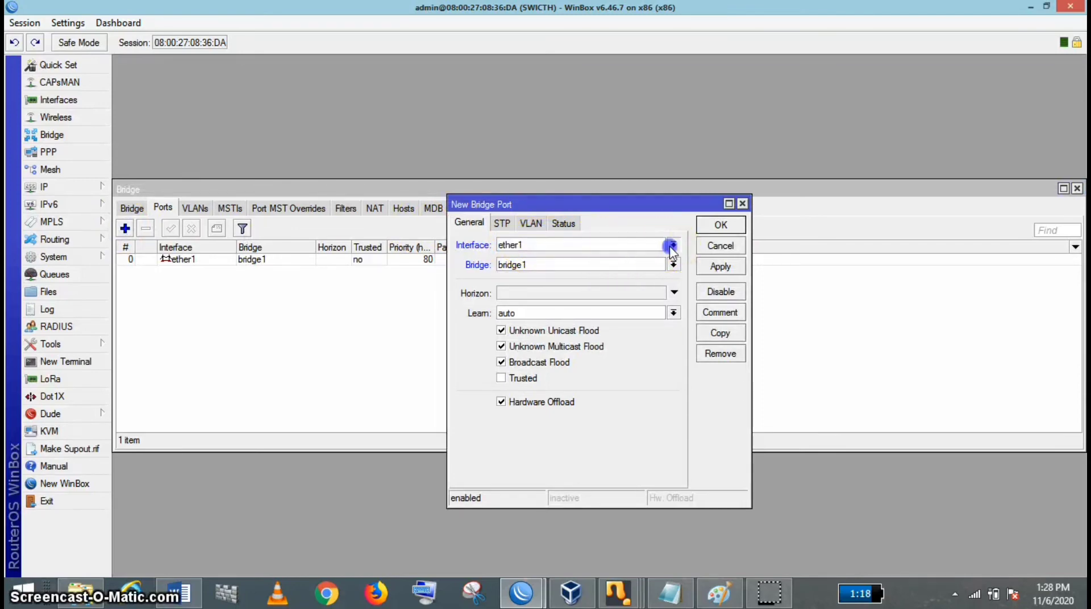
{"action": "left_click", "coordinate": [591, 286]}
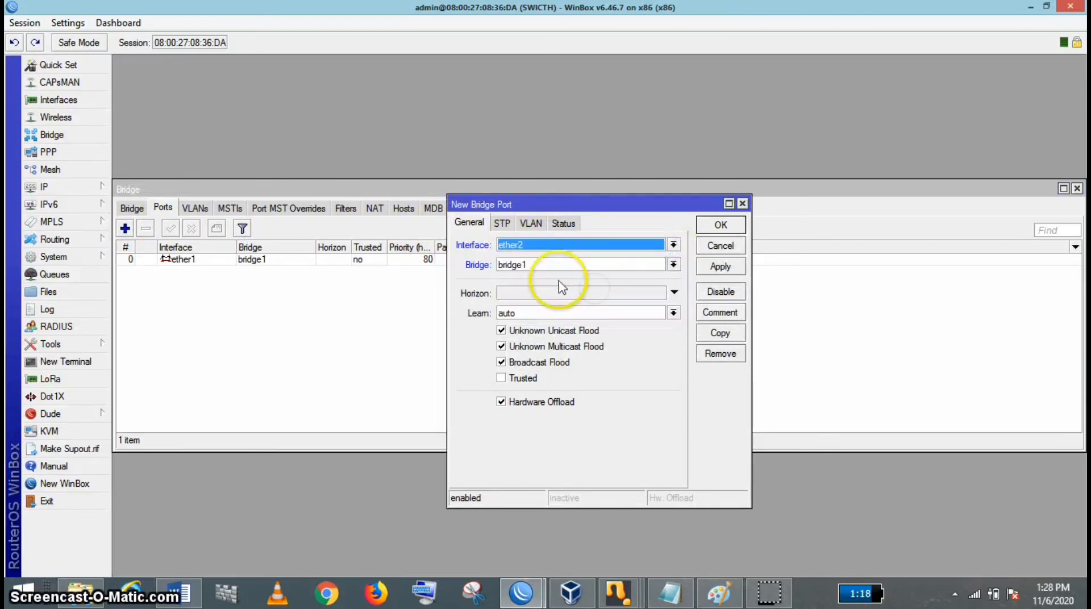
{"action": "left_click", "coordinate": [530, 223]}
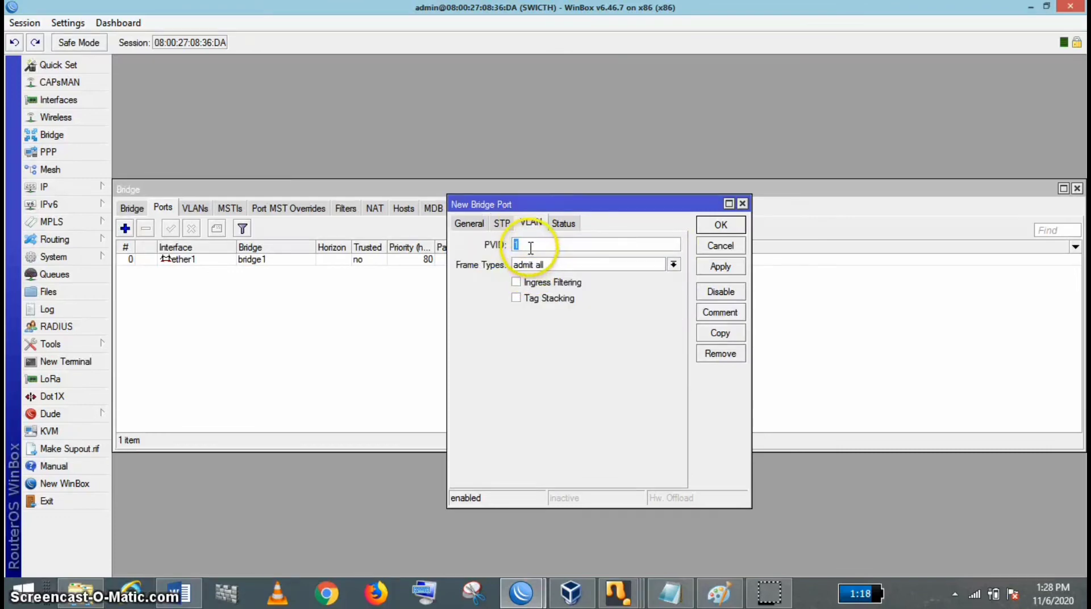
{"action": "left_click", "coordinate": [531, 247]}
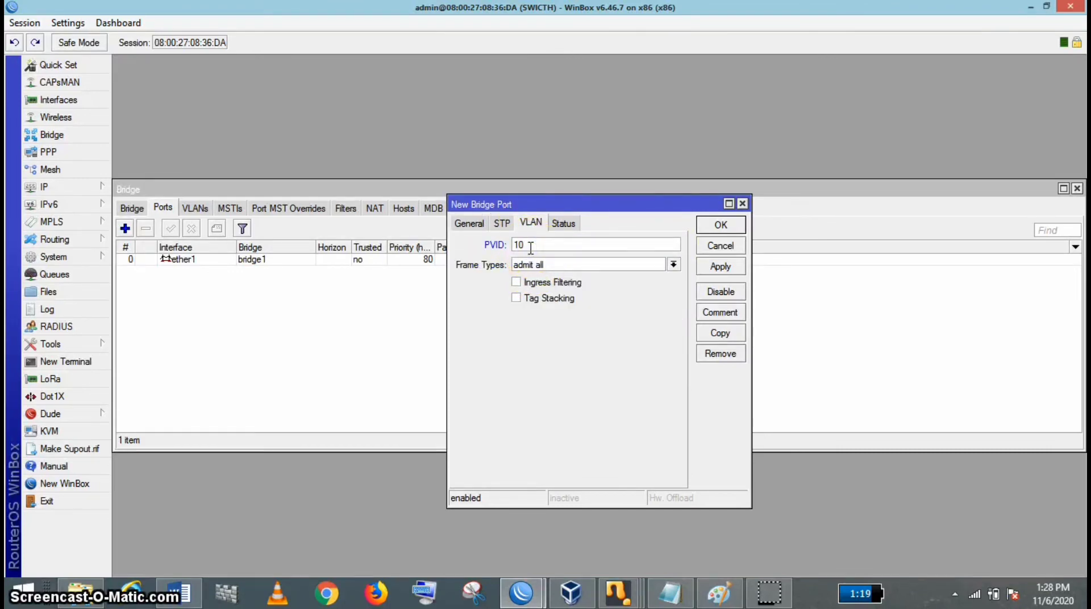
{"action": "left_click", "coordinate": [731, 268]}
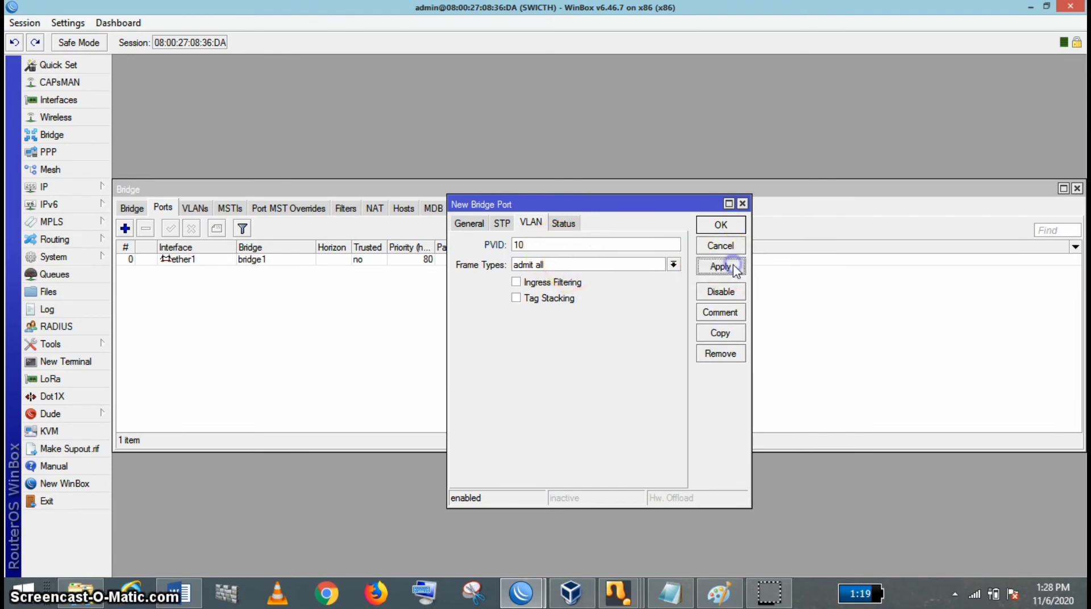
{"action": "left_click", "coordinate": [731, 232]}
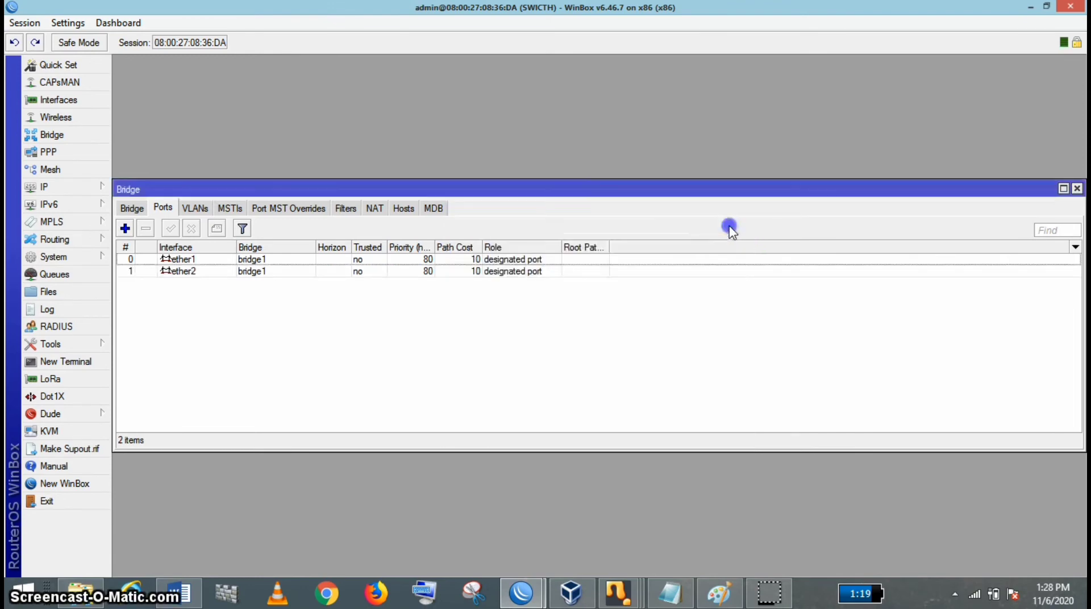
Add interface ether4 as a port of bridge1 with PVID 20
{"action": "left_click", "coordinate": [124, 230]}
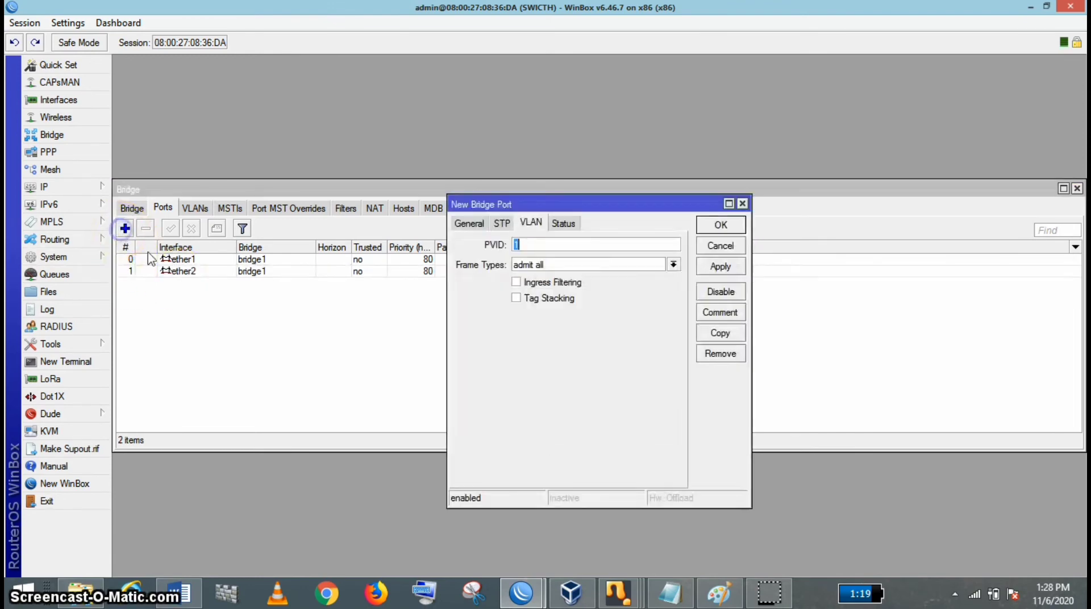
{"action": "left_click", "coordinate": [469, 223]}
{"action": "left_click", "coordinate": [673, 245]}
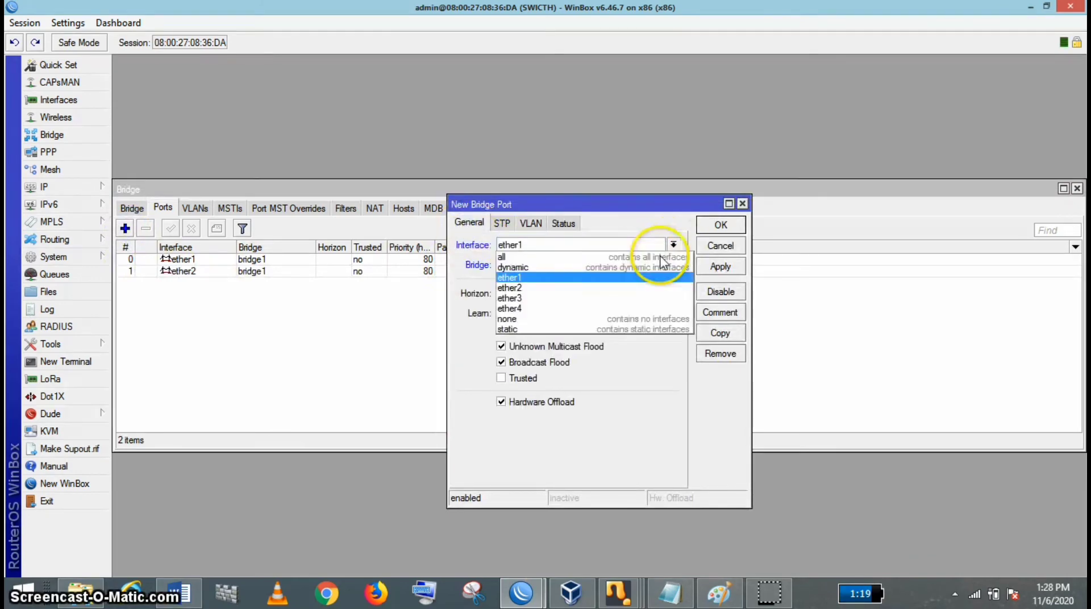
{"action": "left_click", "coordinate": [607, 308]}
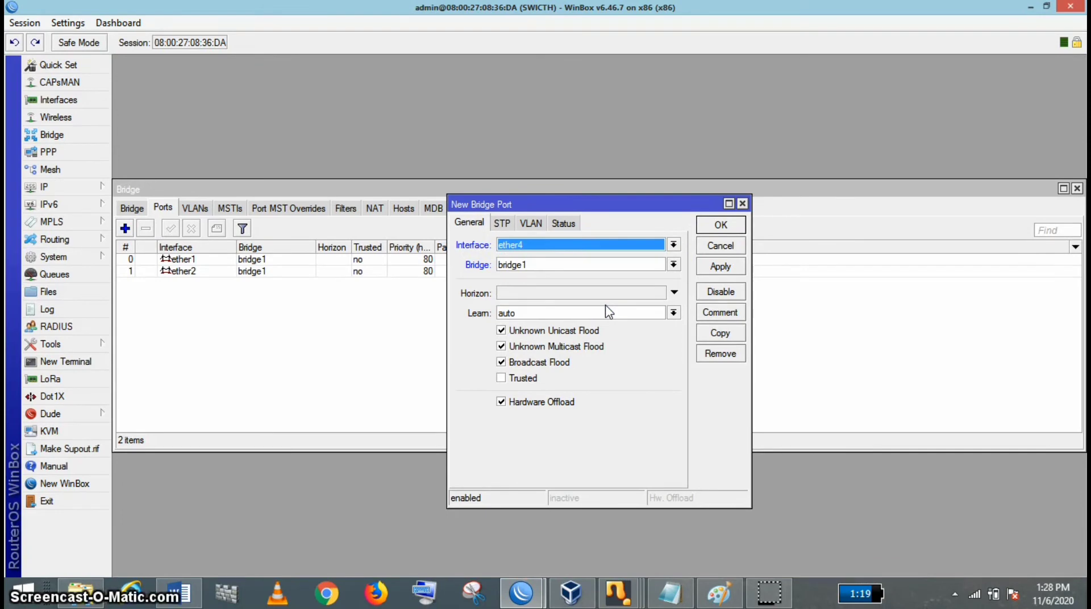
{"action": "left_click", "coordinate": [529, 224]}
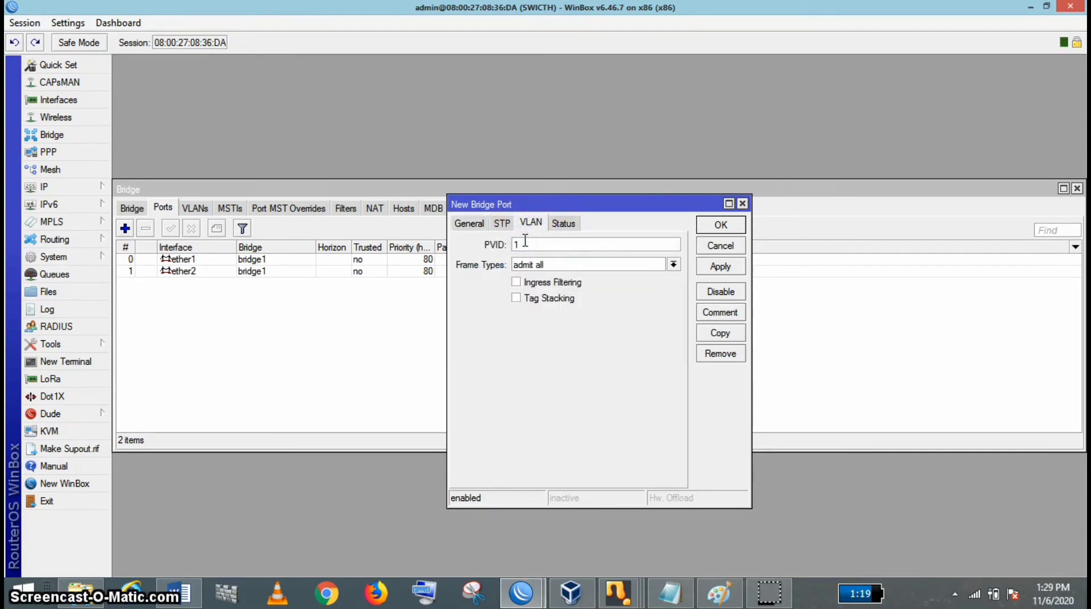
{"action": "key", "text": "BackSpace"}
{"action": "left_click", "coordinate": [733, 267]}
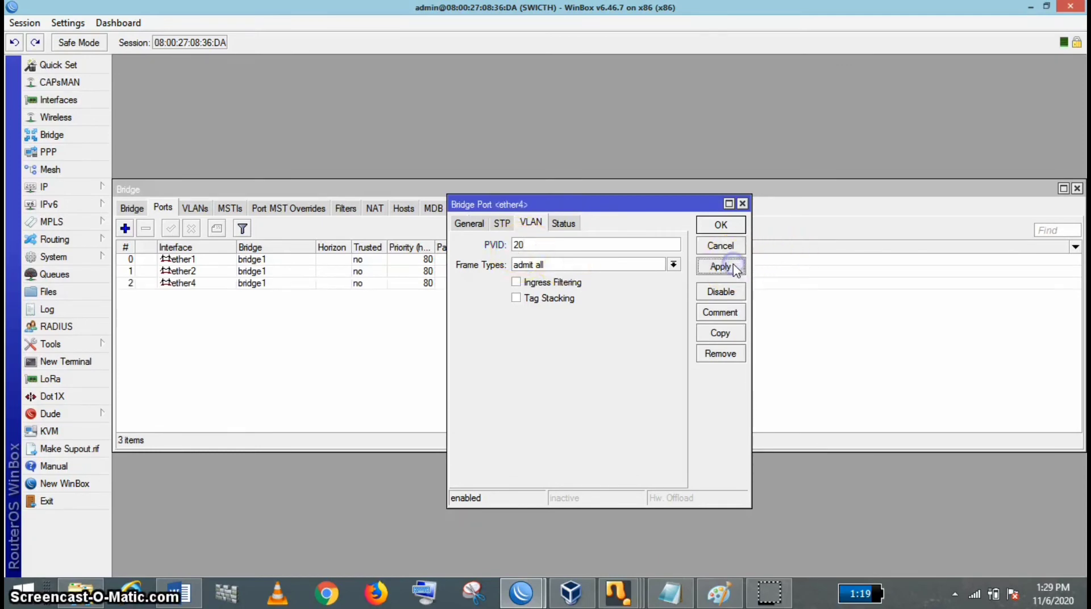
{"action": "left_click", "coordinate": [722, 225]}
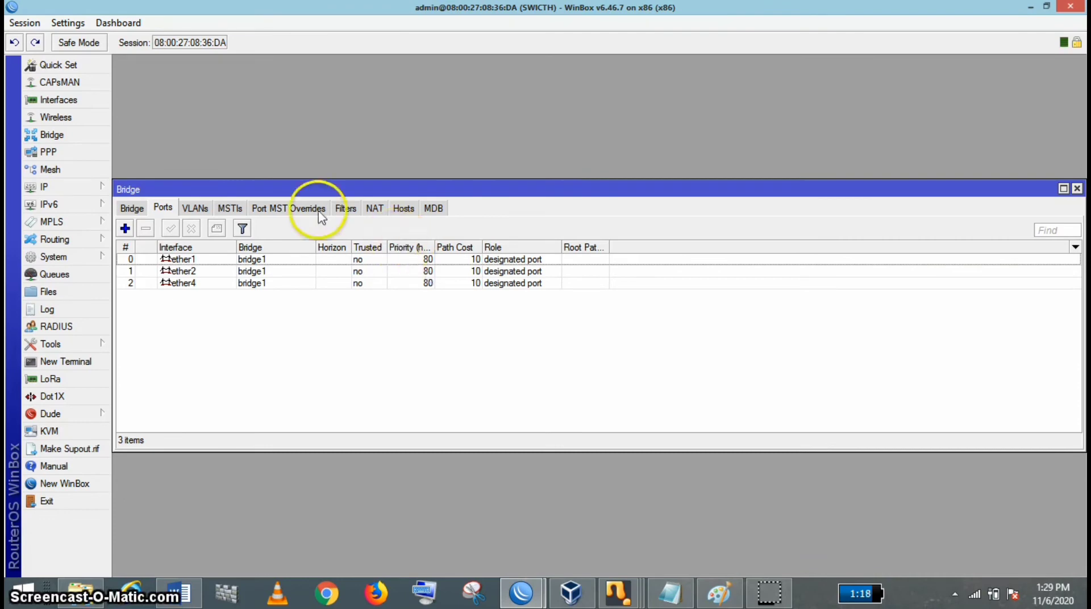
Add a bridge VLAN on bridge1 with VLAN ID 10, ether1 tagged and ether2 untagged
{"action": "left_click", "coordinate": [193, 208]}
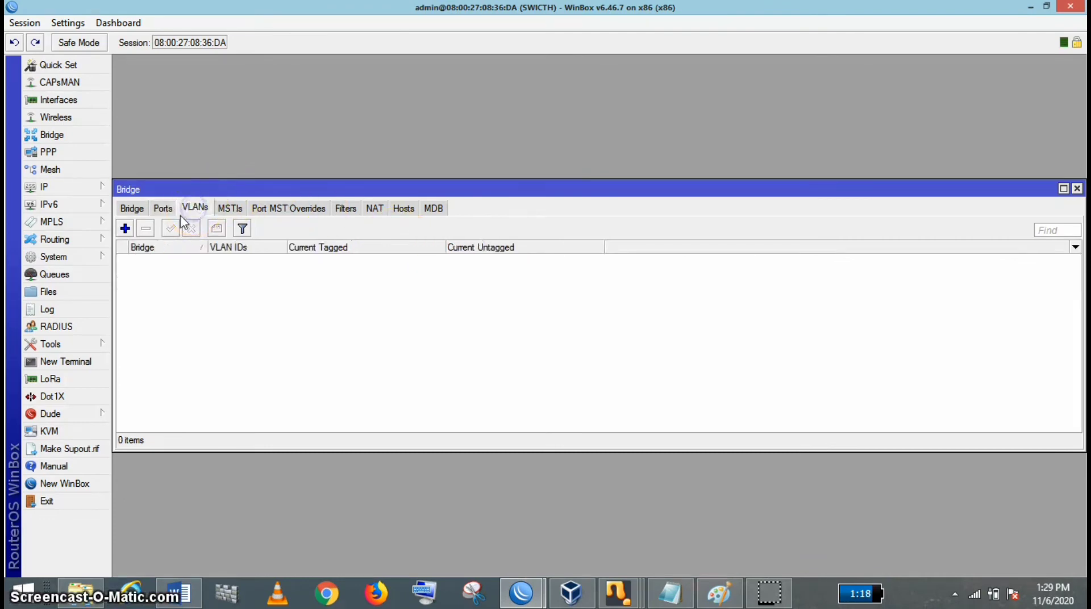
{"action": "left_click", "coordinate": [125, 229]}
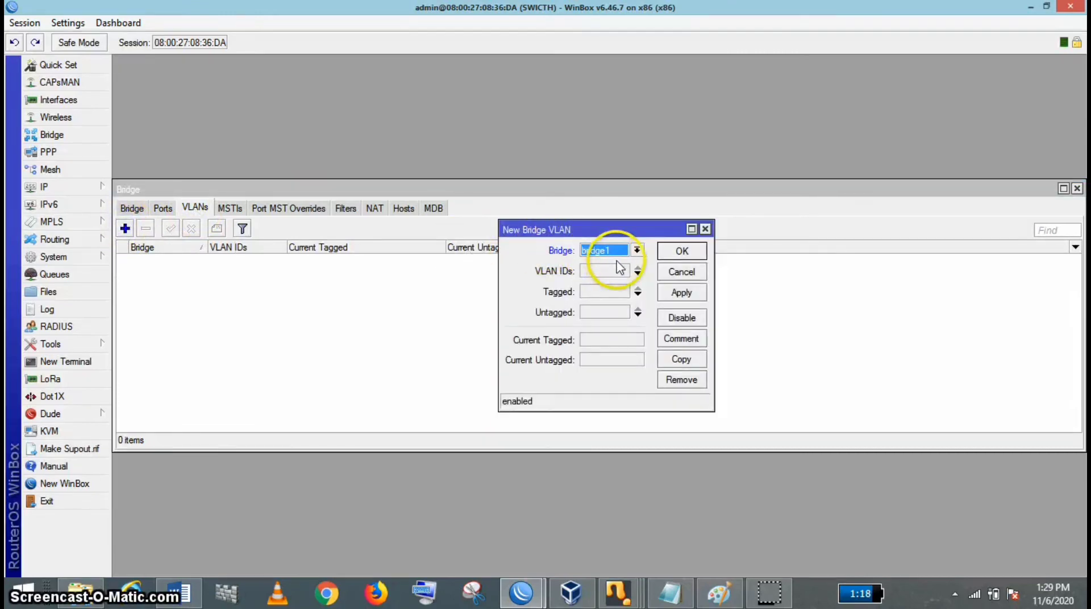
{"action": "left_click", "coordinate": [638, 274]}
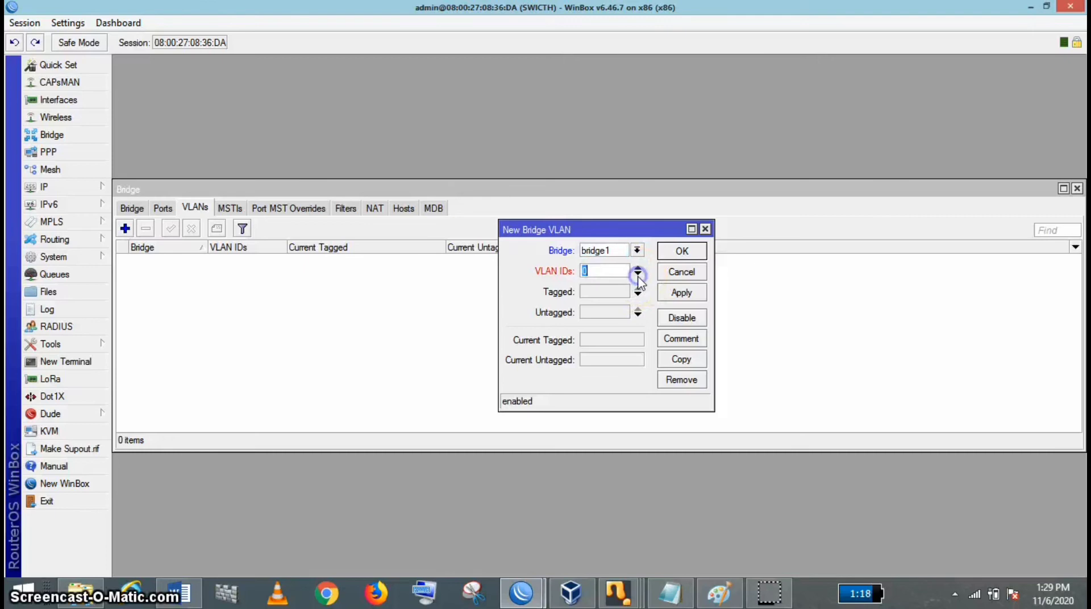
{"action": "left_click", "coordinate": [604, 278]}
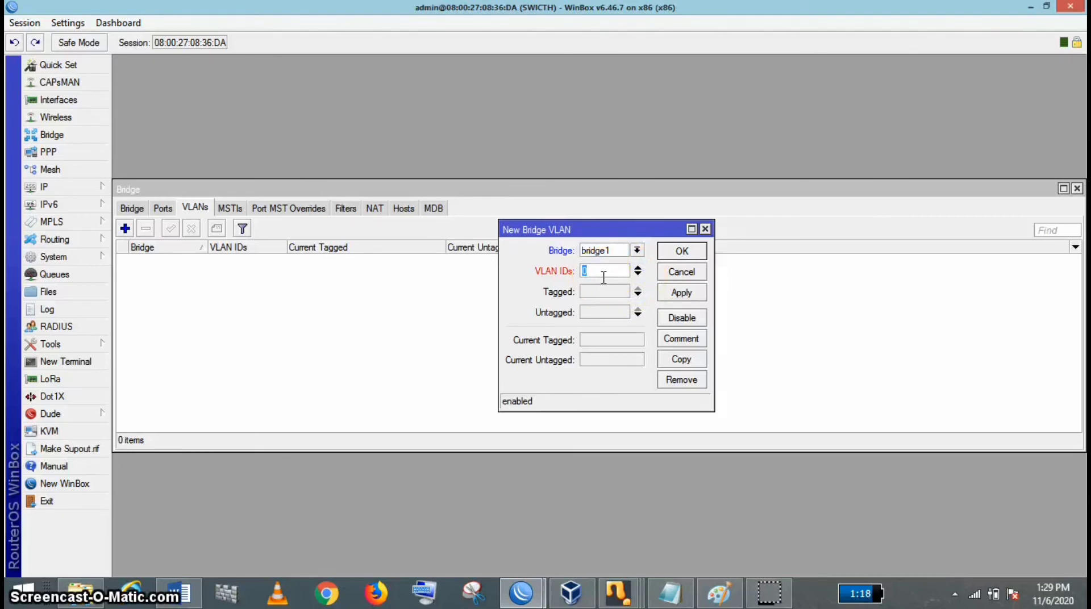
{"action": "type", "text": "0"}
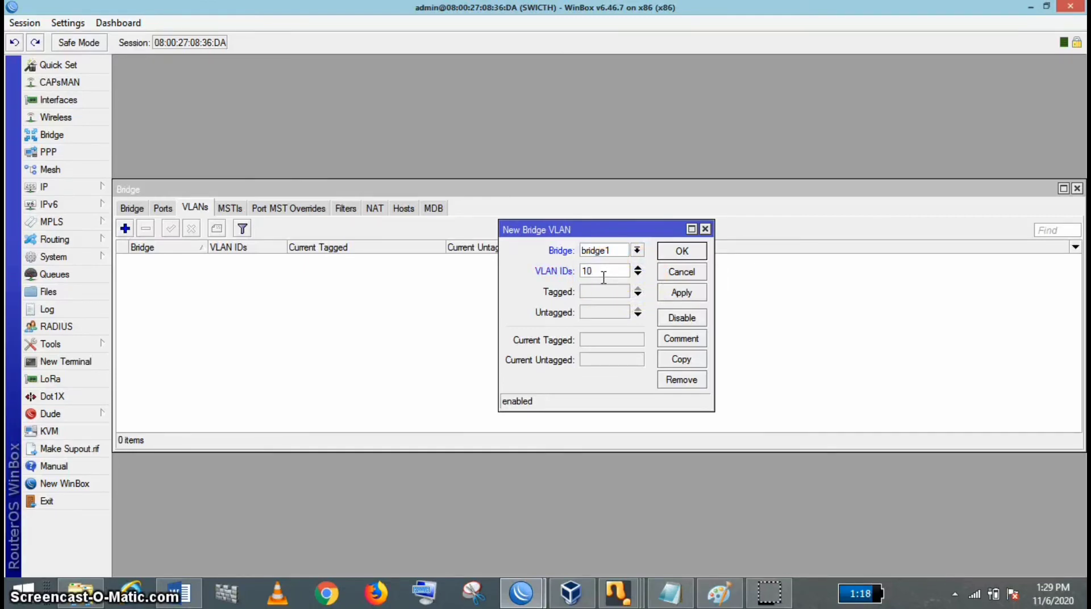
{"action": "left_click", "coordinate": [604, 295]}
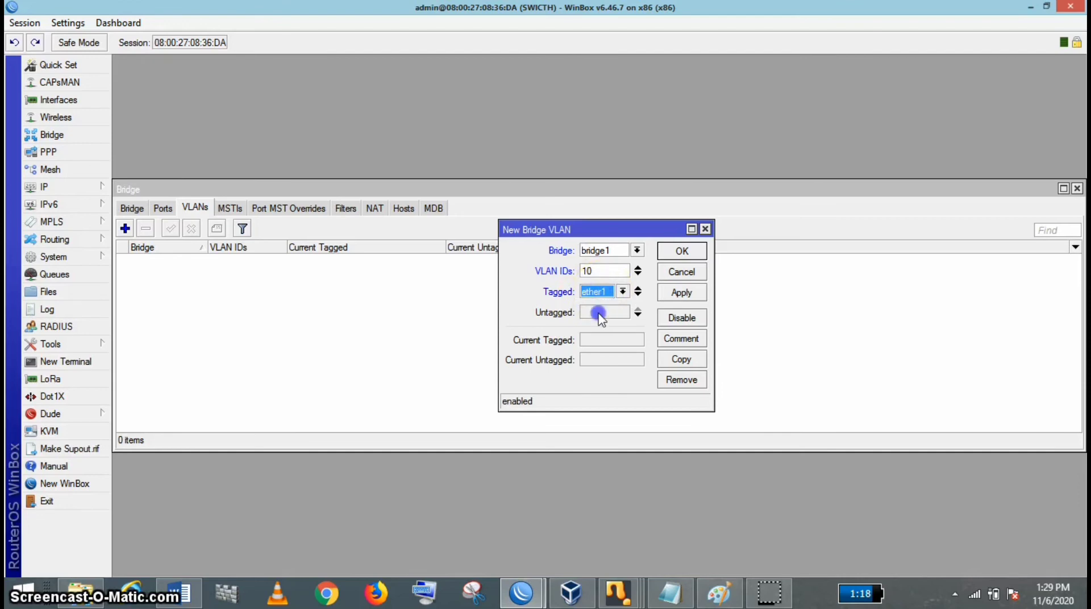
{"action": "left_click", "coordinate": [600, 318]}
{"action": "left_click", "coordinate": [624, 312]}
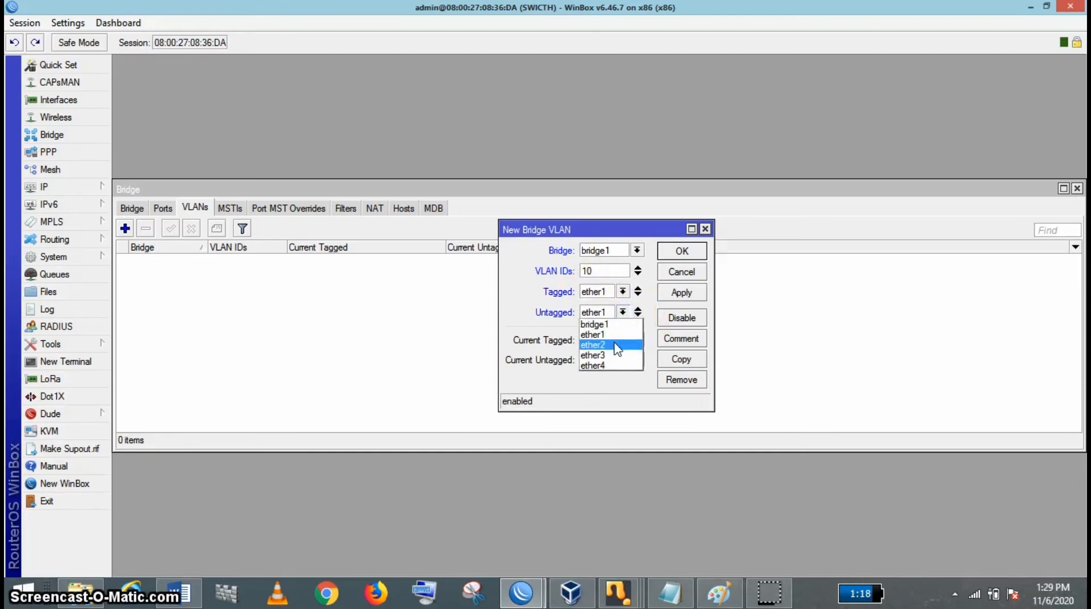
{"action": "left_click", "coordinate": [617, 345]}
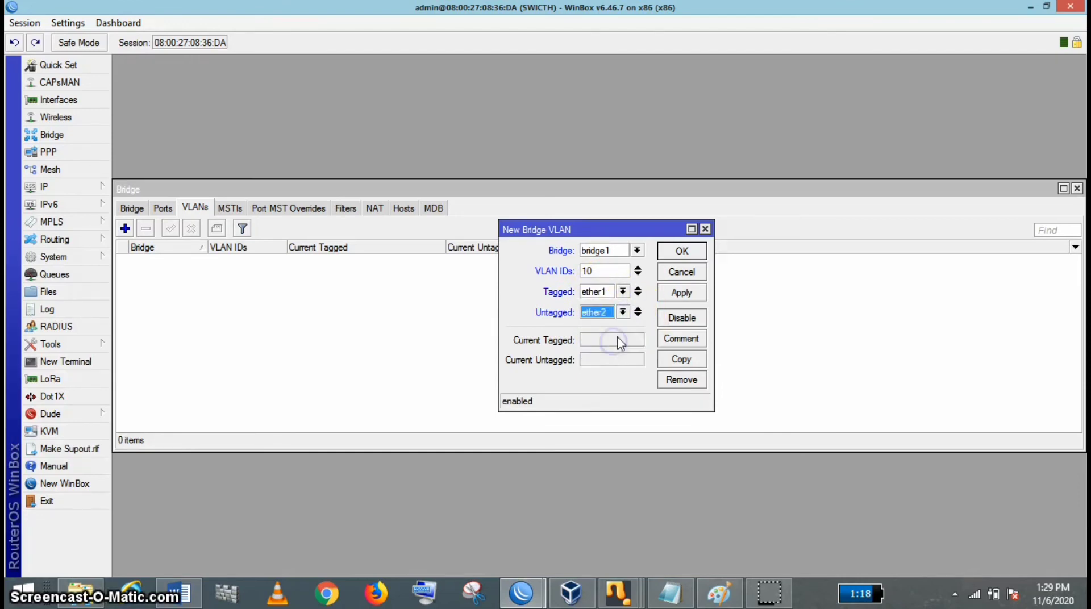
{"action": "left_click", "coordinate": [680, 291]}
{"action": "left_click", "coordinate": [685, 250]}
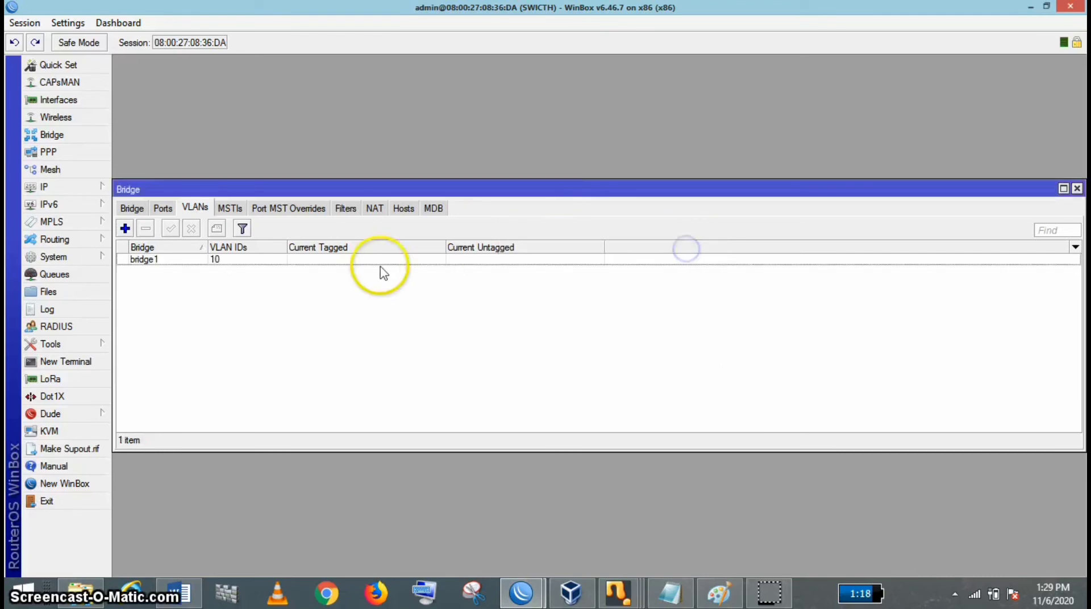
Add a bridge VLAN on bridge1 with VLAN ID 20, ether1 tagged and ether4 untagged
{"action": "left_click", "coordinate": [124, 228]}
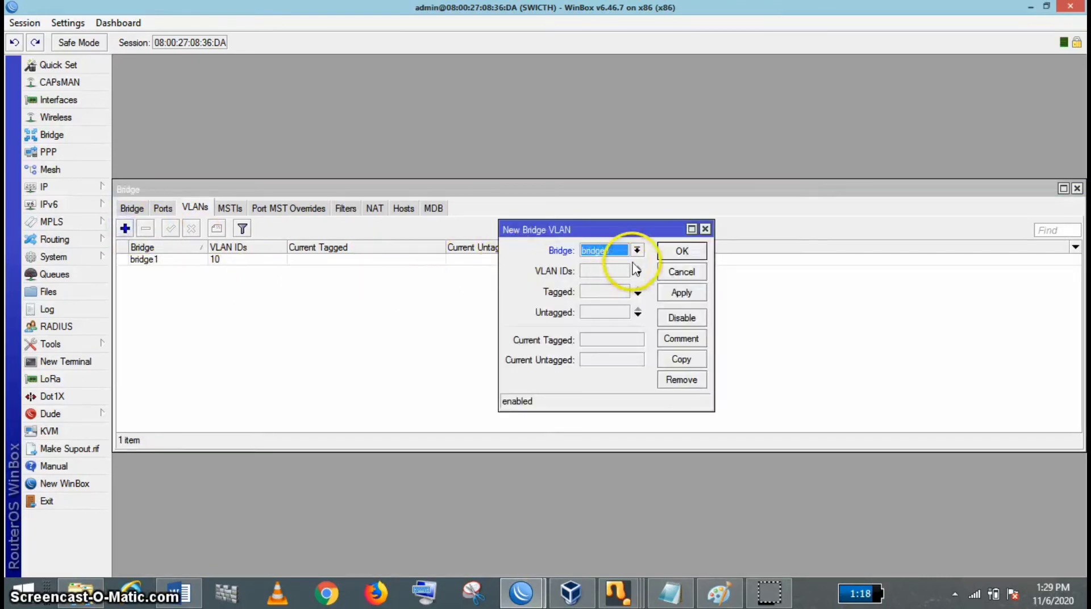
{"action": "left_click", "coordinate": [606, 269]}
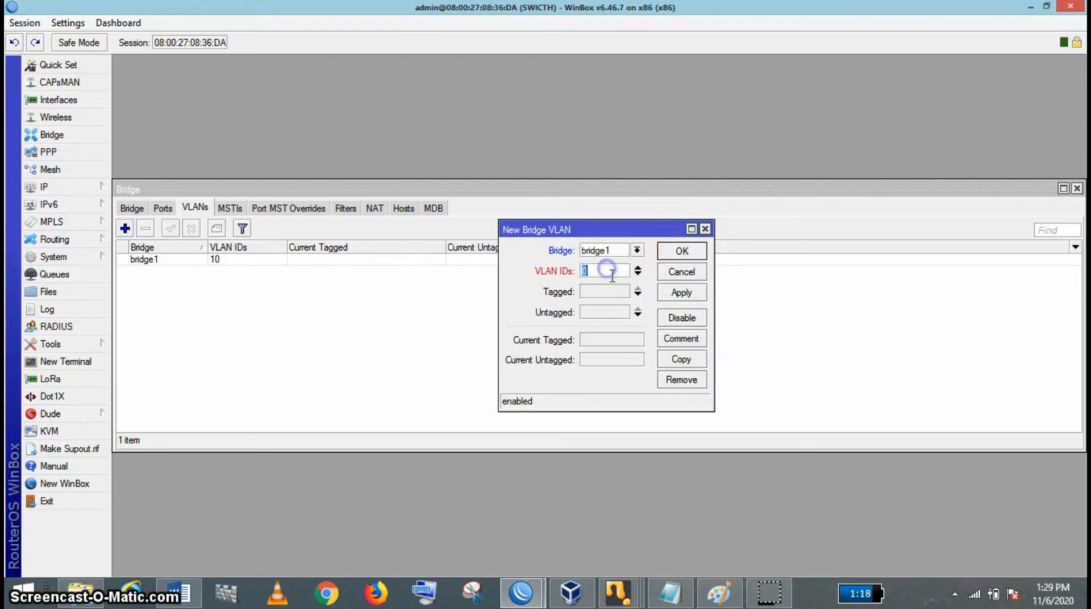
{"action": "type", "text": "20"}
{"action": "left_click", "coordinate": [637, 293]}
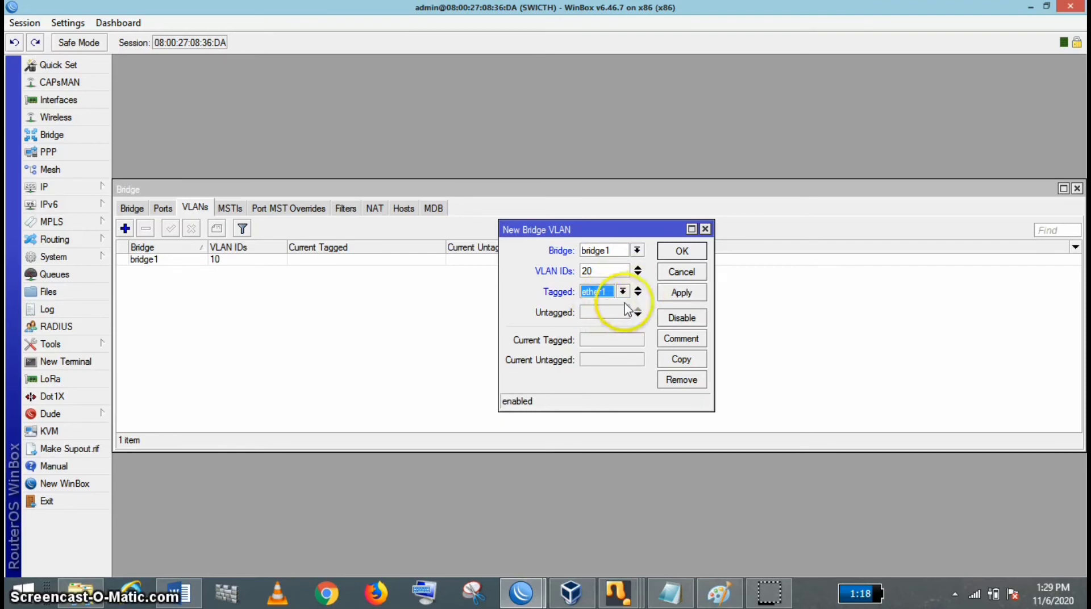
{"action": "left_click", "coordinate": [635, 312]}
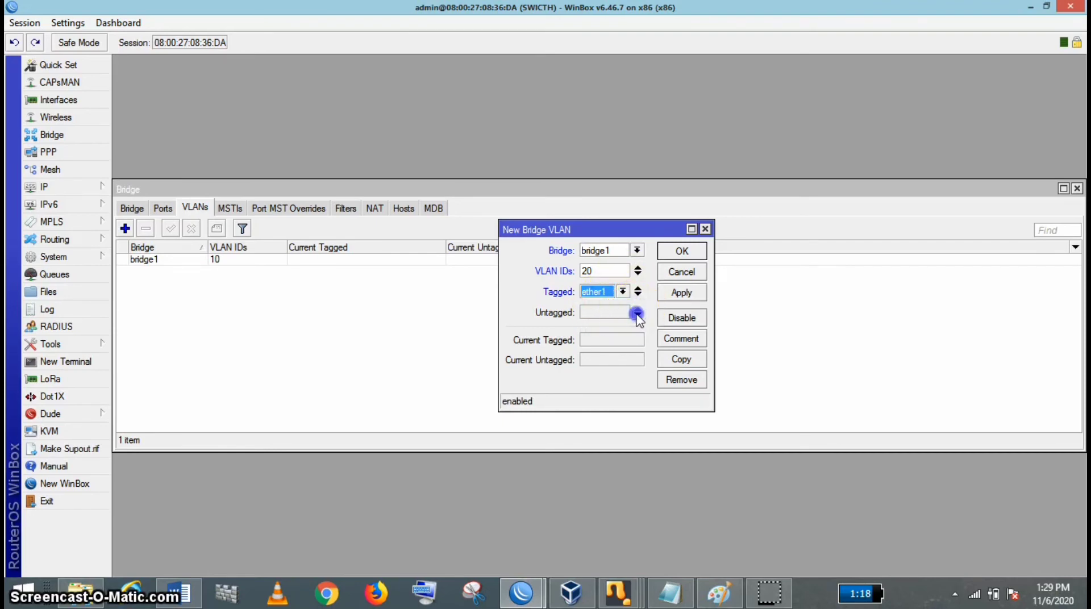
{"action": "left_click", "coordinate": [623, 312]}
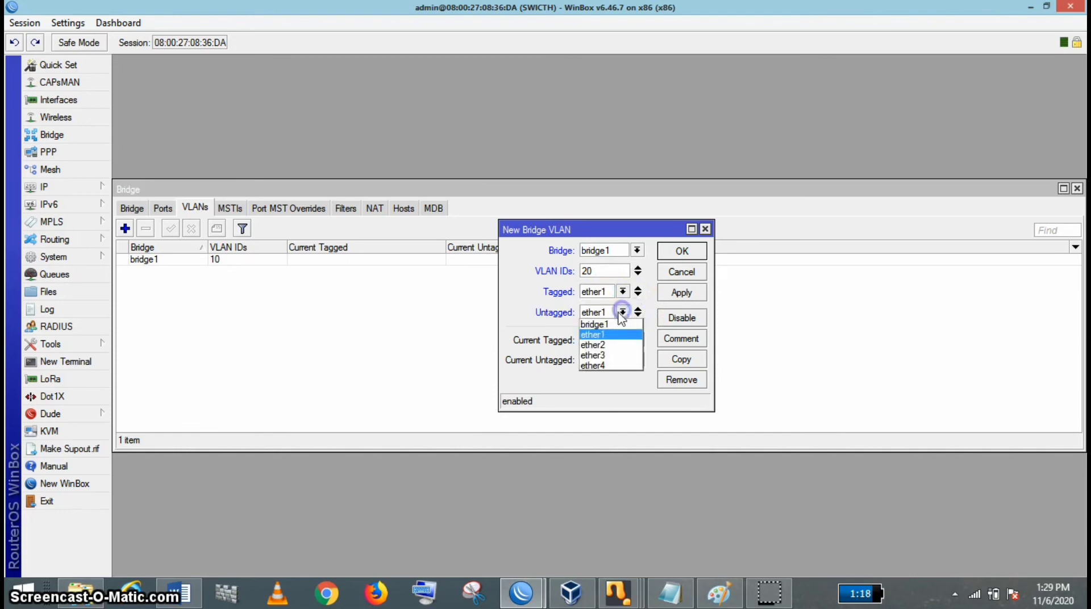
{"action": "left_click", "coordinate": [603, 366]}
{"action": "left_click", "coordinate": [682, 292]}
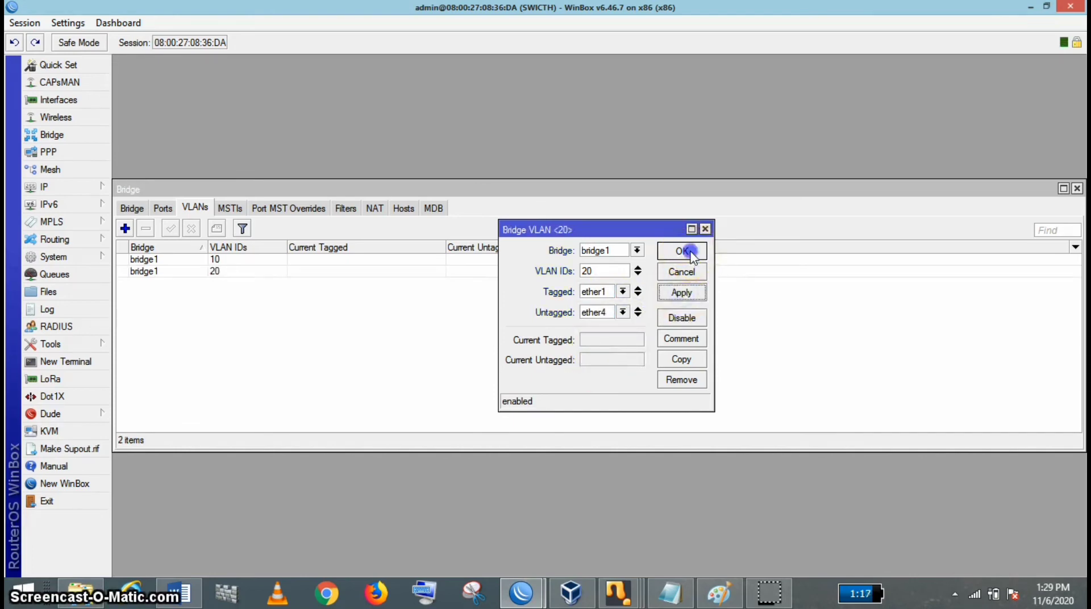
{"action": "left_click", "coordinate": [689, 252]}
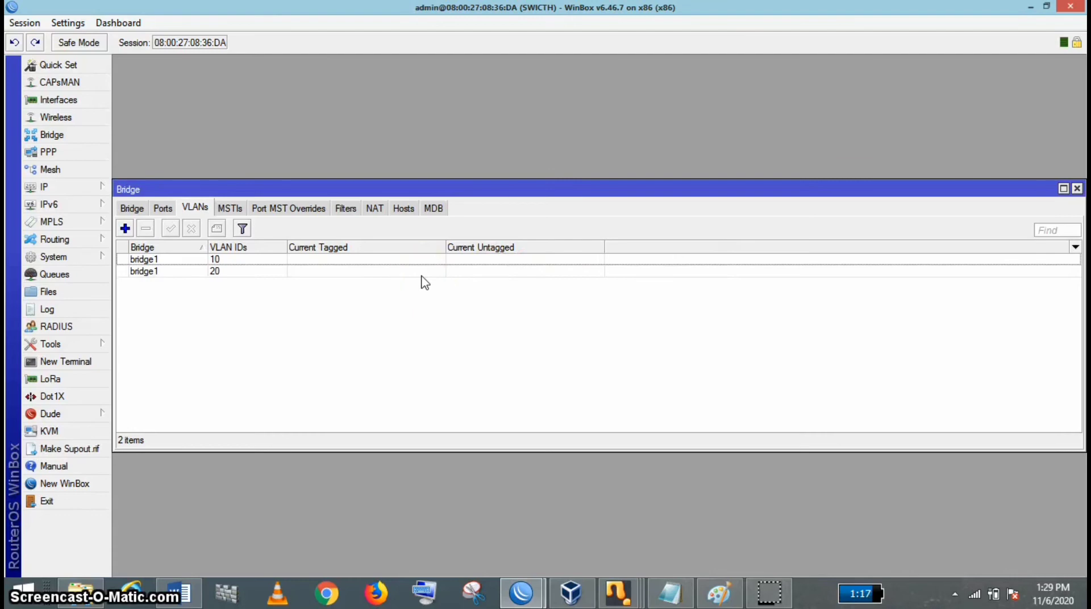
Enable VLAN filtering on bridge1 and apply the change
{"action": "left_click", "coordinate": [132, 208]}
{"action": "left_click", "coordinate": [151, 261]}
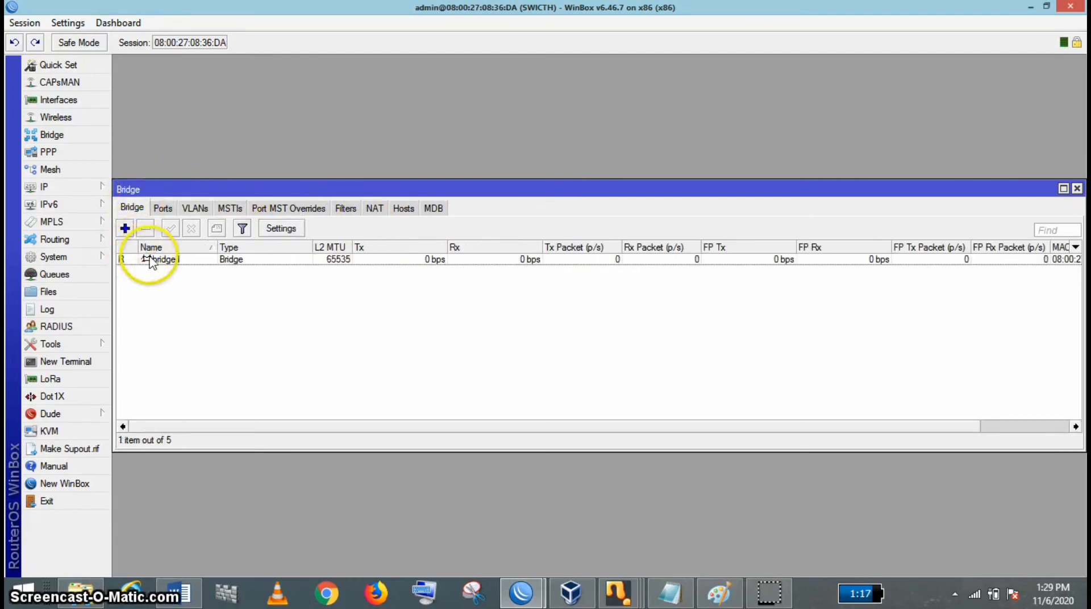
{"action": "double_click", "coordinate": [151, 260]}
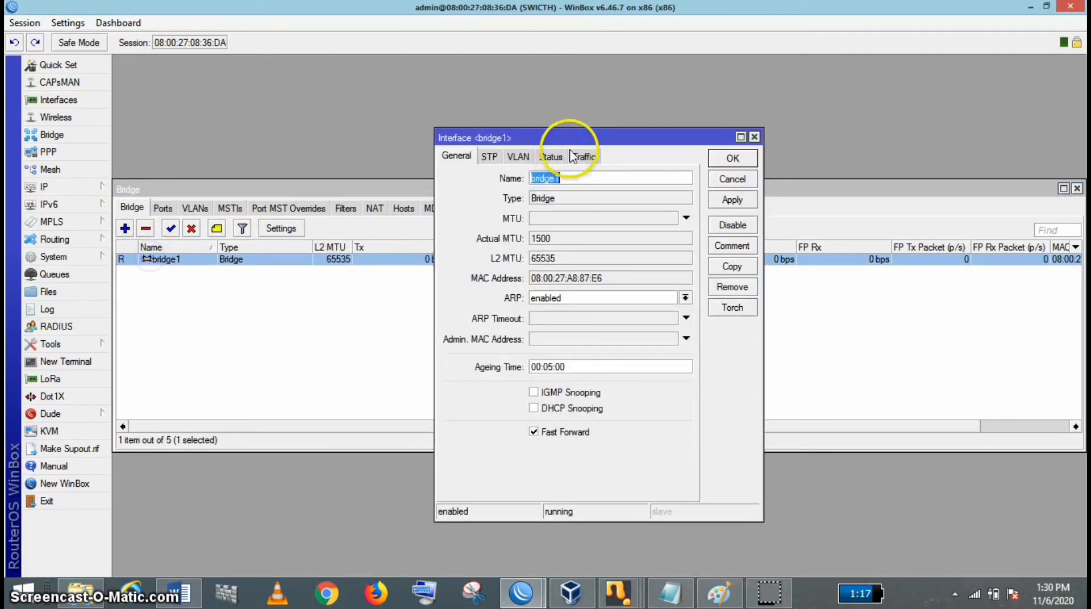
{"action": "left_click", "coordinate": [517, 157]}
{"action": "left_click", "coordinate": [504, 175]}
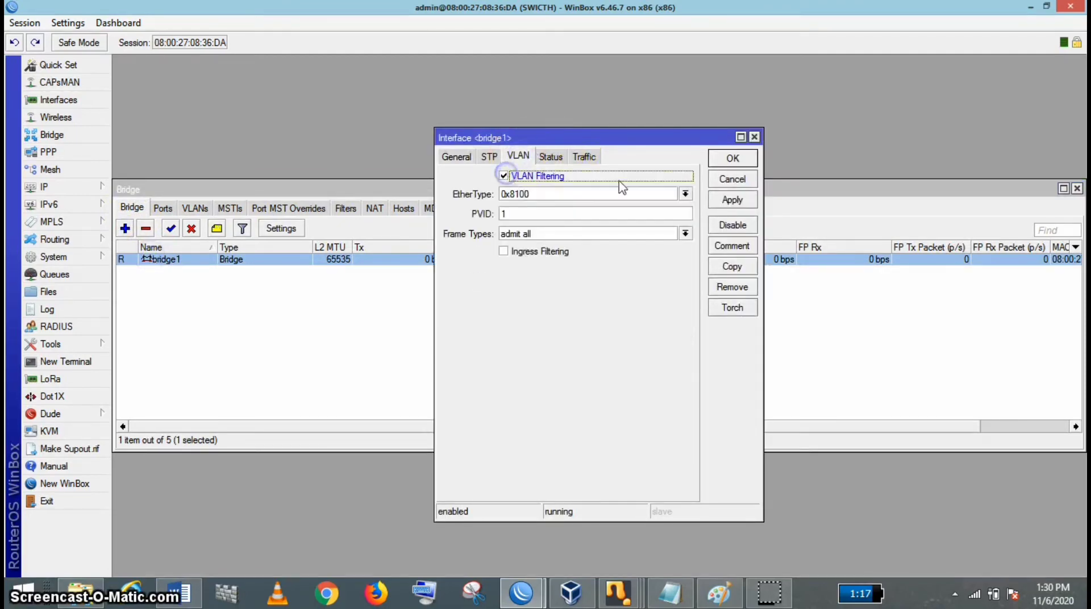
{"action": "left_click", "coordinate": [731, 200]}
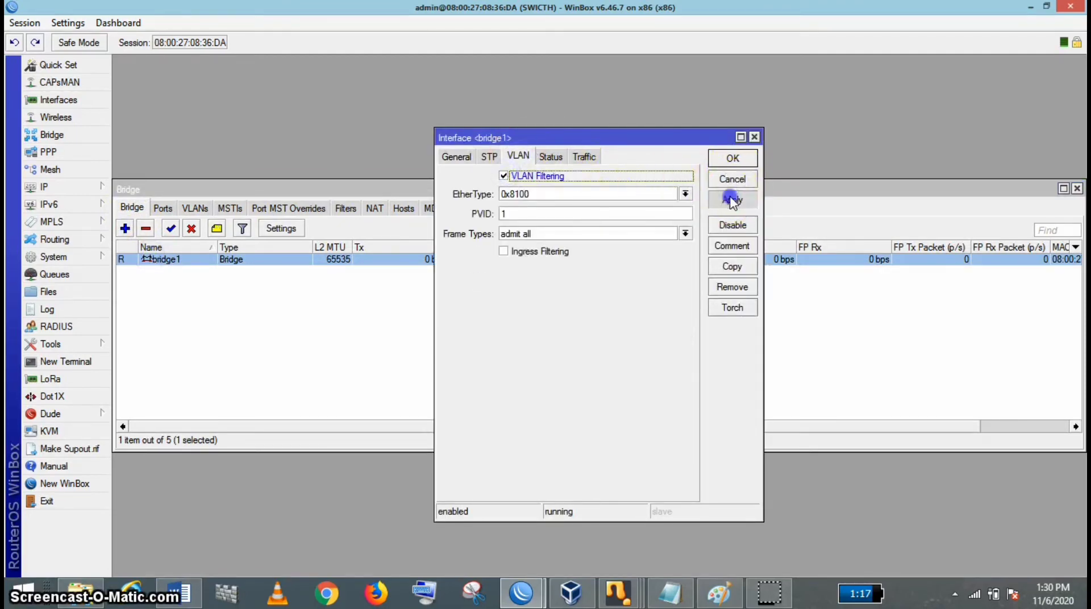
{"action": "left_click", "coordinate": [734, 159]}
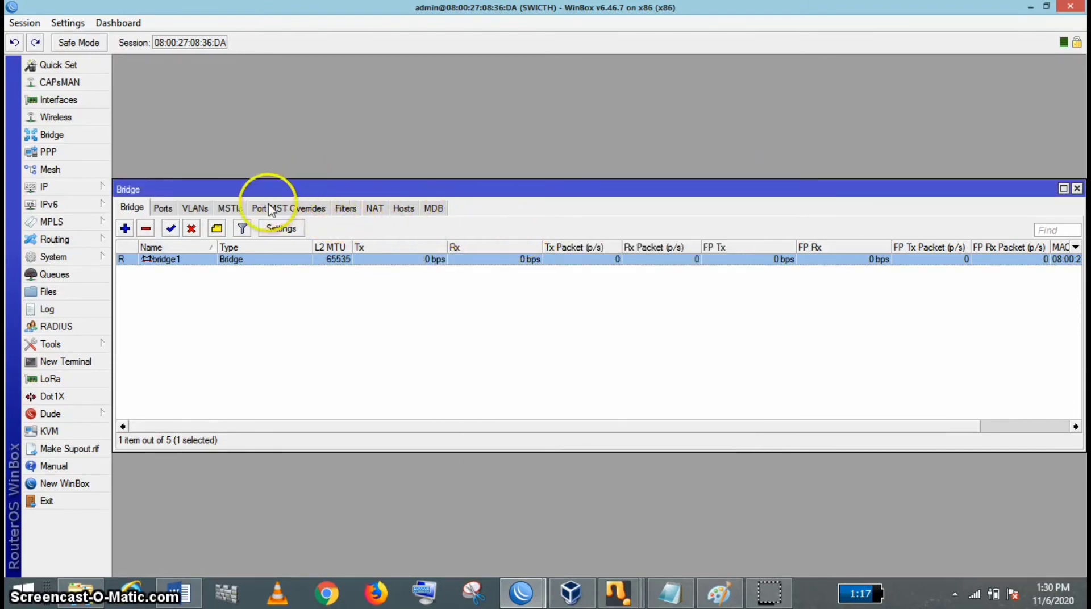
Check the current tagged and untagged ports in the bridge VLAN table, then close the Bridge window and minimize WinBox
{"action": "left_click", "coordinate": [195, 208]}
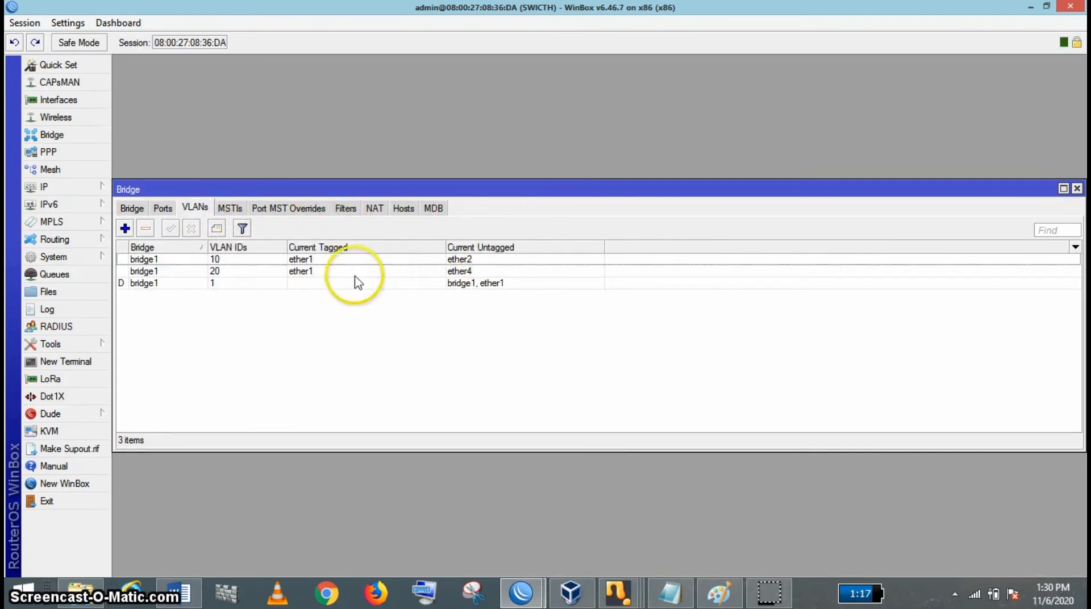
{"action": "left_click", "coordinate": [305, 285]}
{"action": "left_click", "coordinate": [468, 291]}
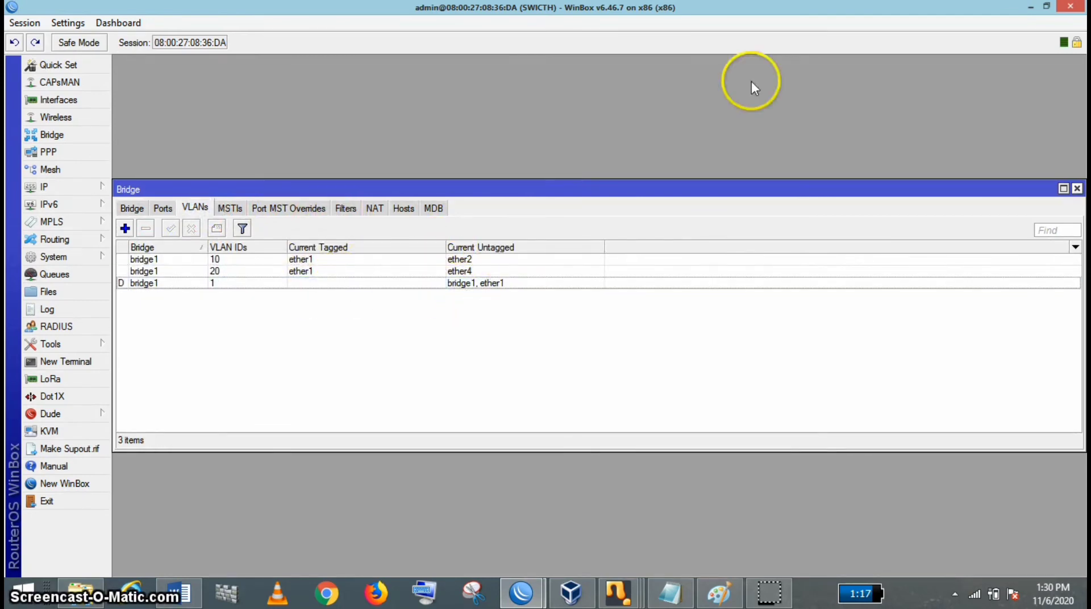
{"action": "left_click", "coordinate": [1077, 188]}
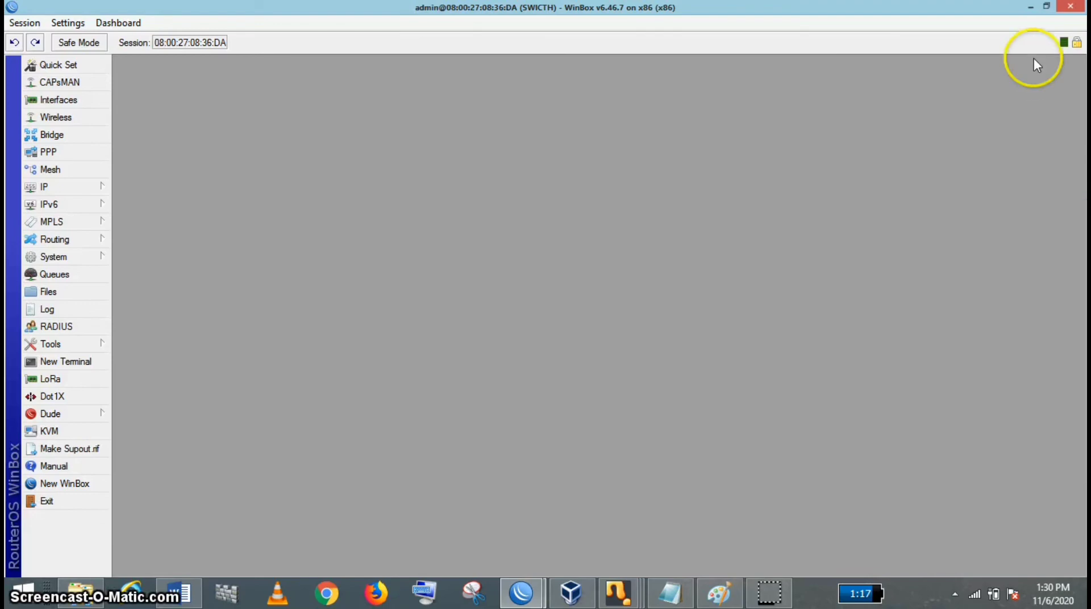
{"action": "left_click", "coordinate": [1030, 8]}
{"action": "left_click", "coordinate": [1031, 9]}
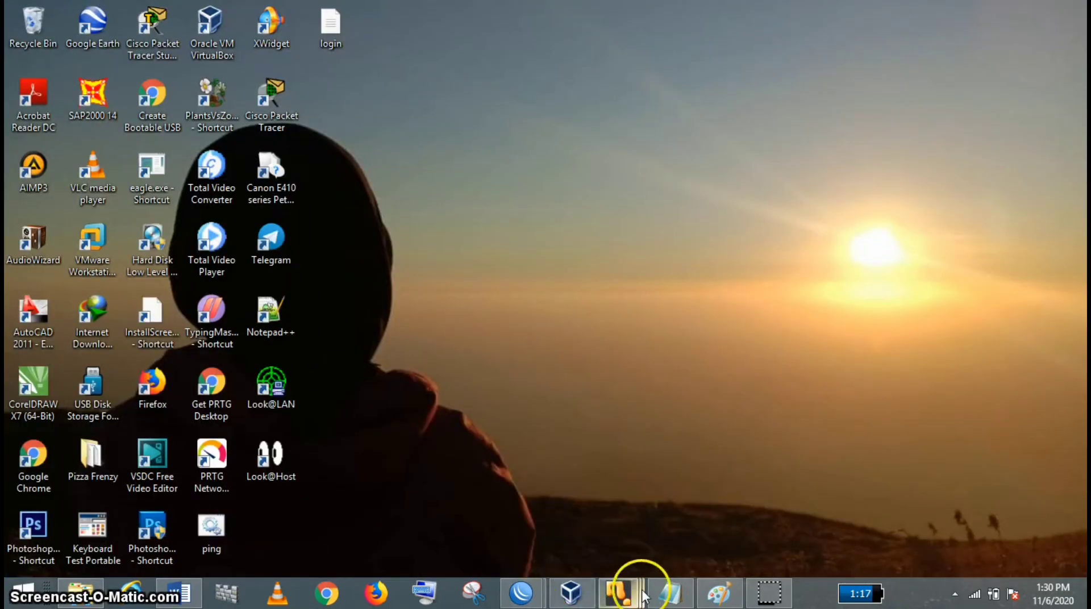
On the windows XP 1 VLAN 10 machine, review the Local Area Connection's TCP/IP settings and its IP address details
{"action": "mouse_move", "coordinate": [640, 597]}
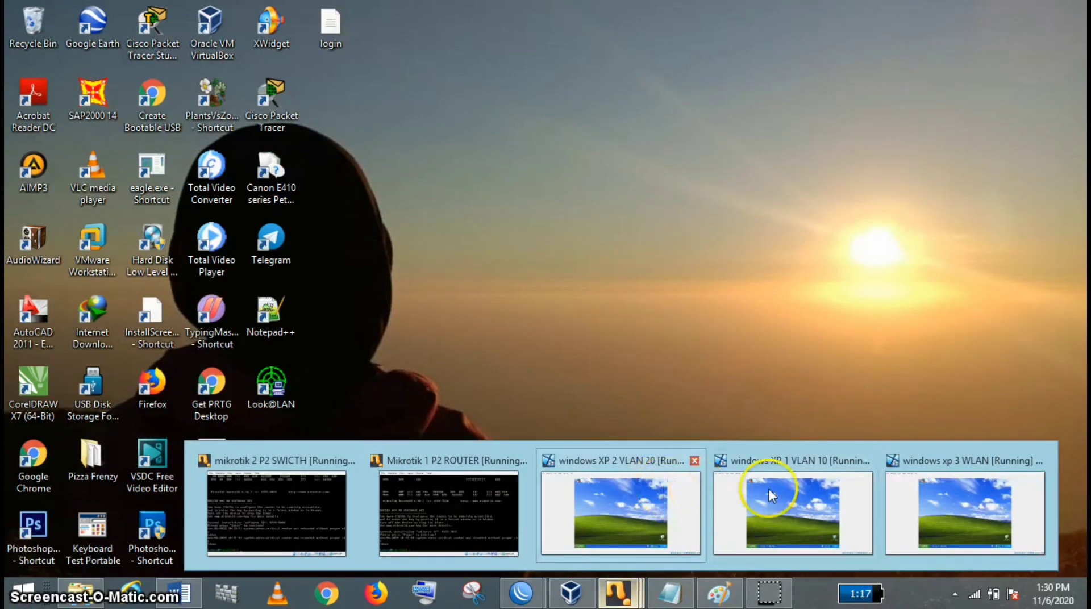
{"action": "left_click", "coordinate": [793, 483]}
{"action": "left_click", "coordinate": [376, 526]}
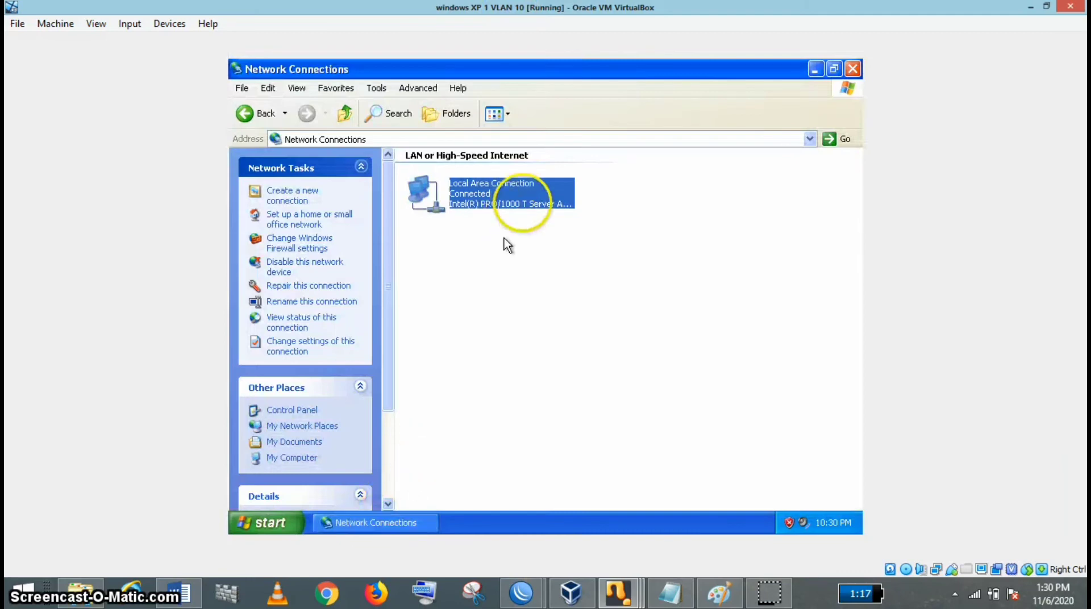
{"action": "double_click", "coordinate": [469, 190]}
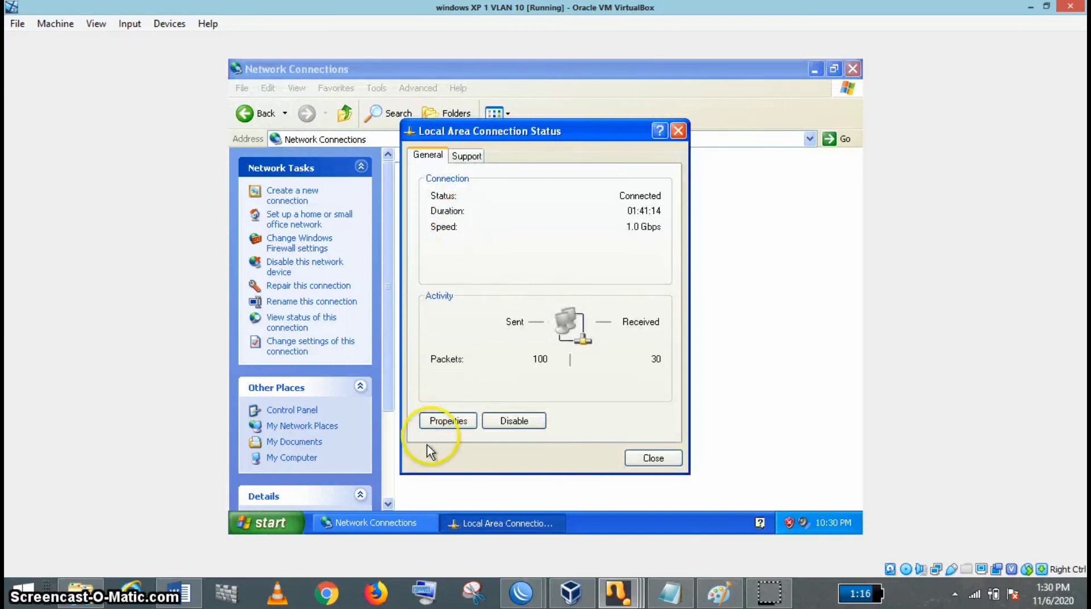
{"action": "left_click", "coordinate": [440, 421]}
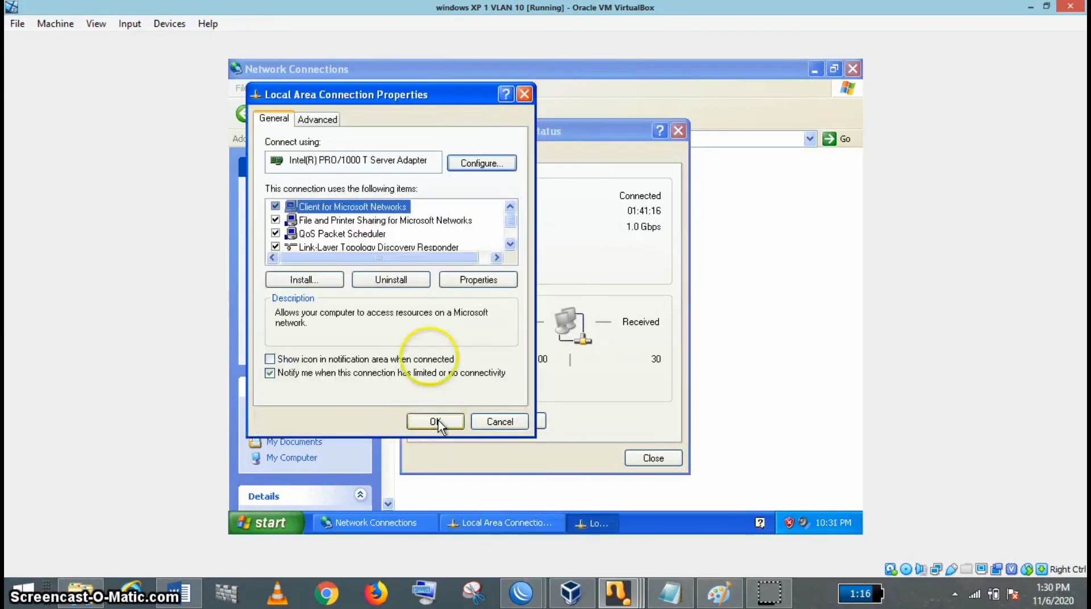
{"action": "mouse_move", "coordinate": [511, 220]}
{"action": "left_mouse_down"}
{"action": "mouse_move", "coordinate": [508, 236]}
{"action": "mouse_move", "coordinate": [341, 210]}
{"action": "mouse_move", "coordinate": [511, 232]}
{"action": "left_mouse_up"}
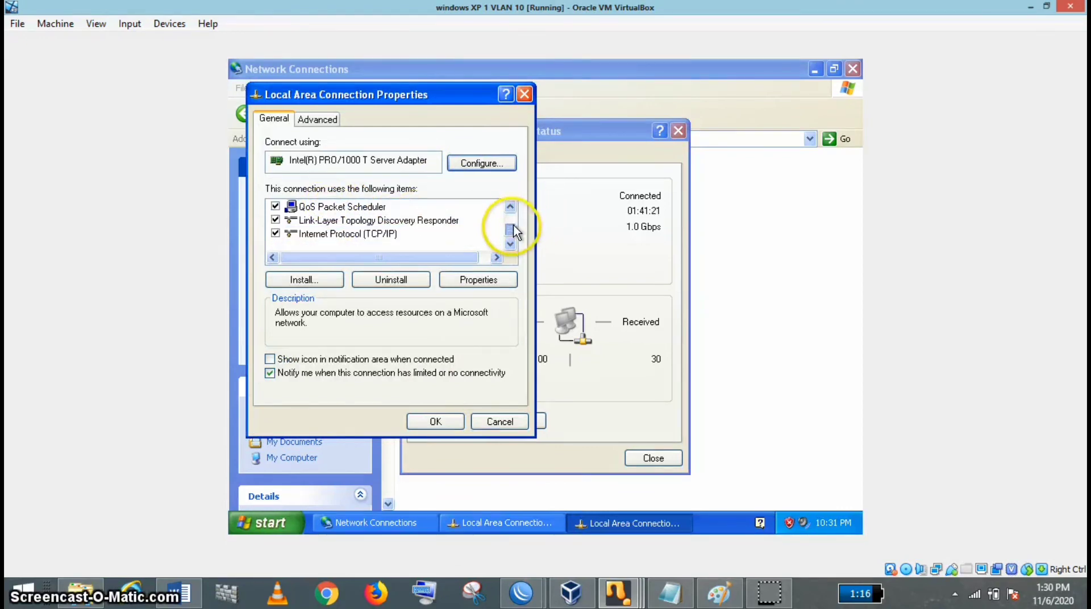
{"action": "left_click", "coordinate": [383, 235]}
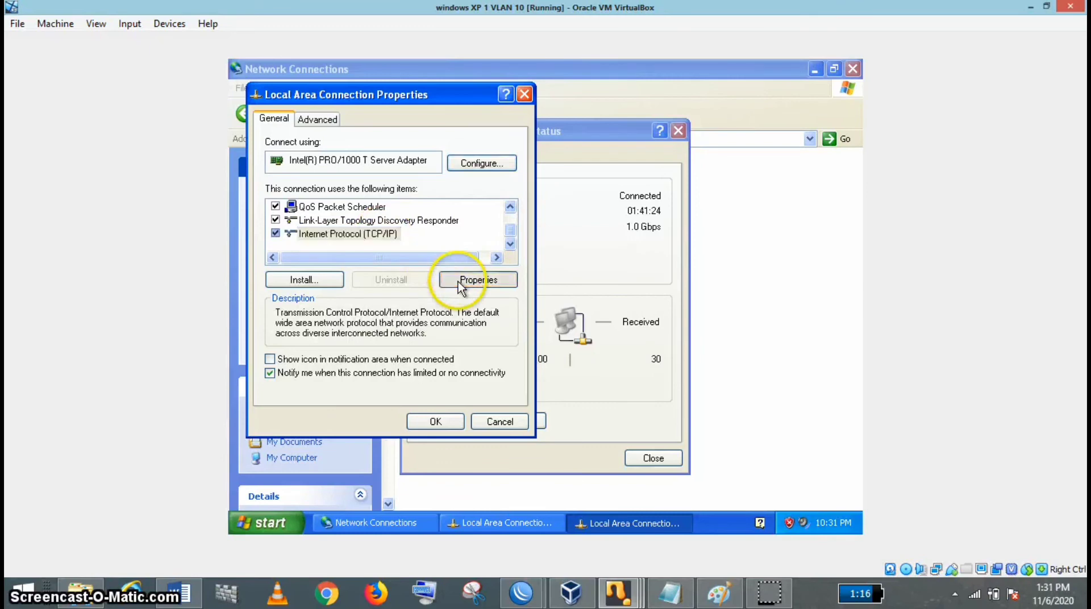
{"action": "left_click", "coordinate": [460, 280]}
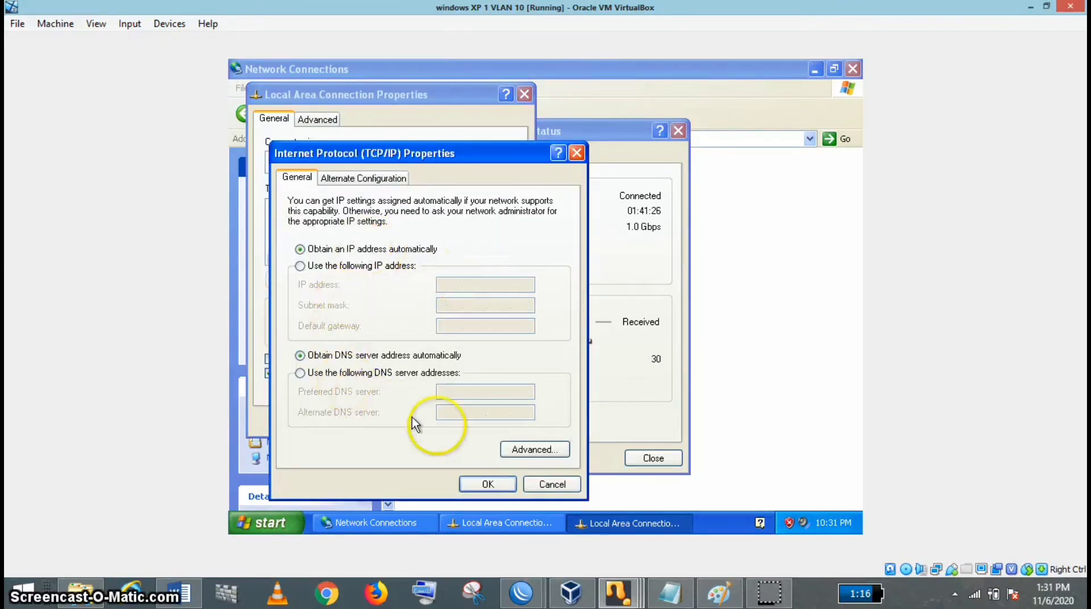
{"action": "left_click", "coordinate": [495, 490]}
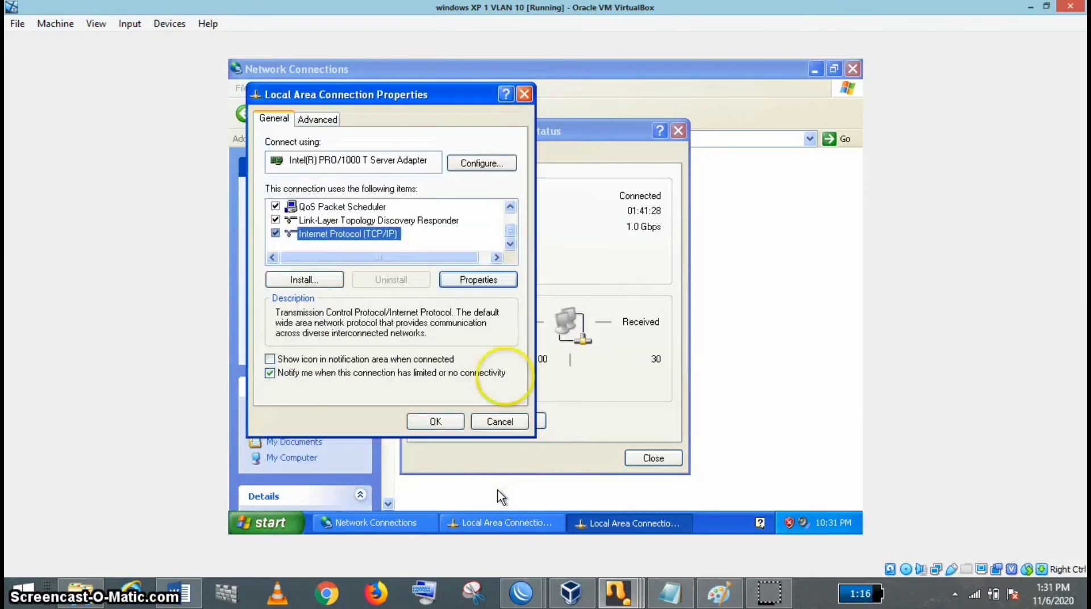
{"action": "left_click", "coordinate": [523, 92]}
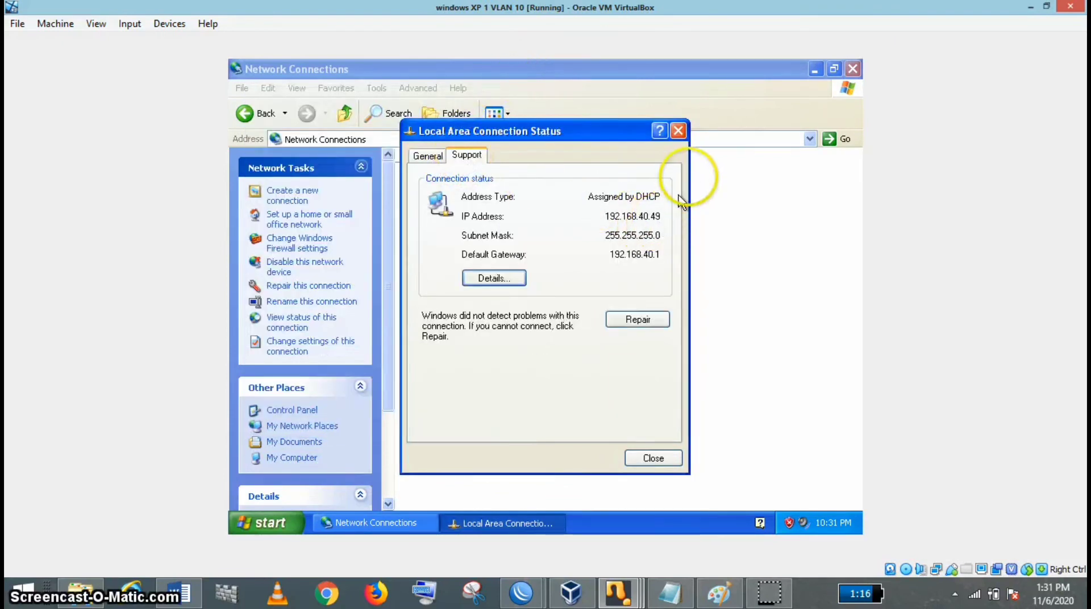
Open a command prompt on the VLAN 10 machine and ping google.com
{"action": "key", "text": "super+r"}
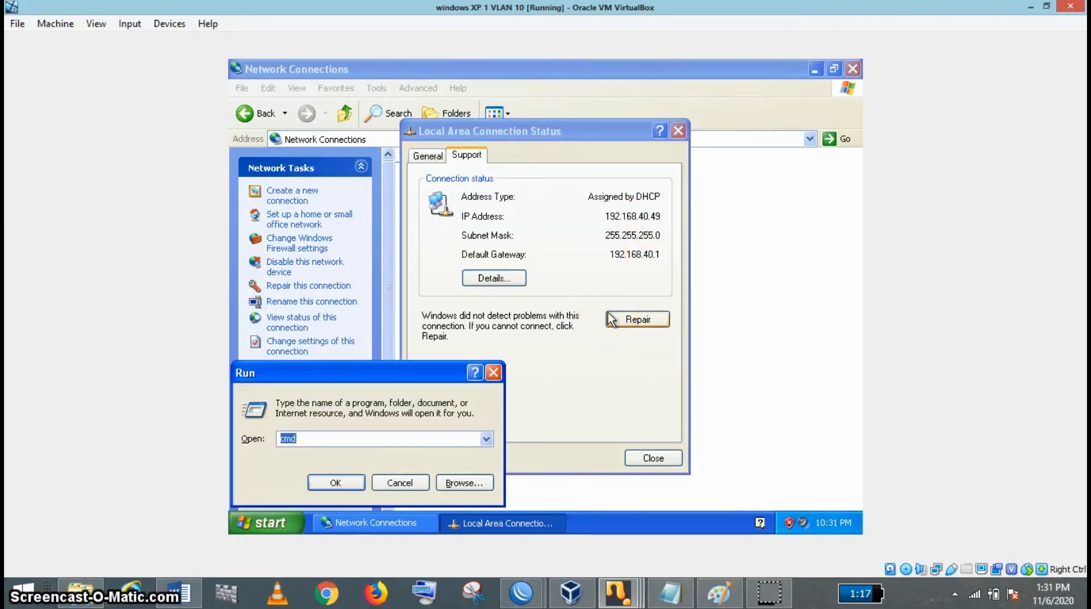
{"action": "key", "text": "Return"}
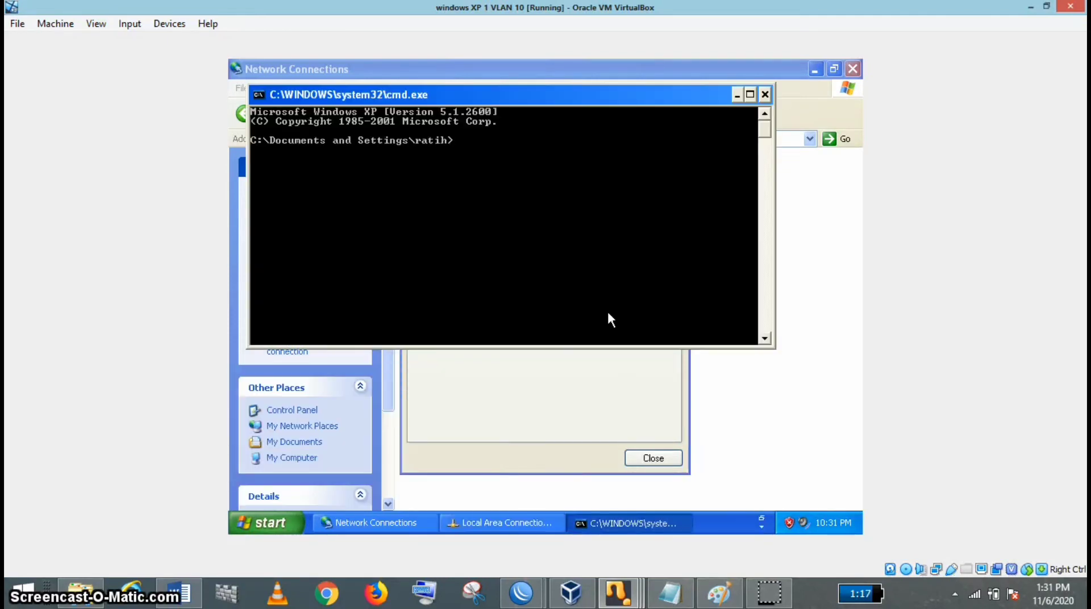
{"action": "type", "text": "p"}
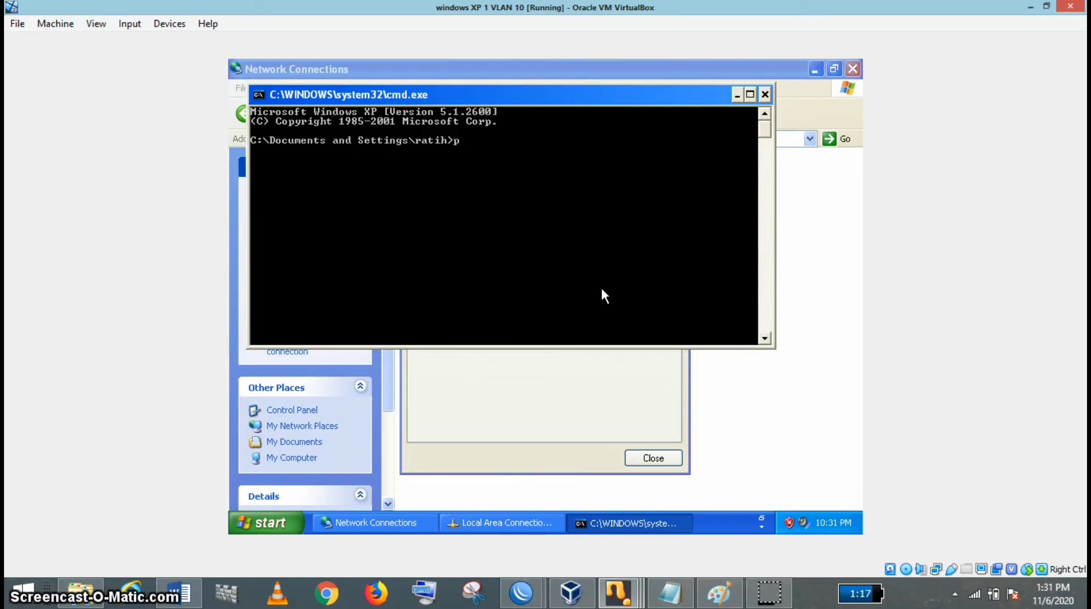
{"action": "type", "text": "ing g"}
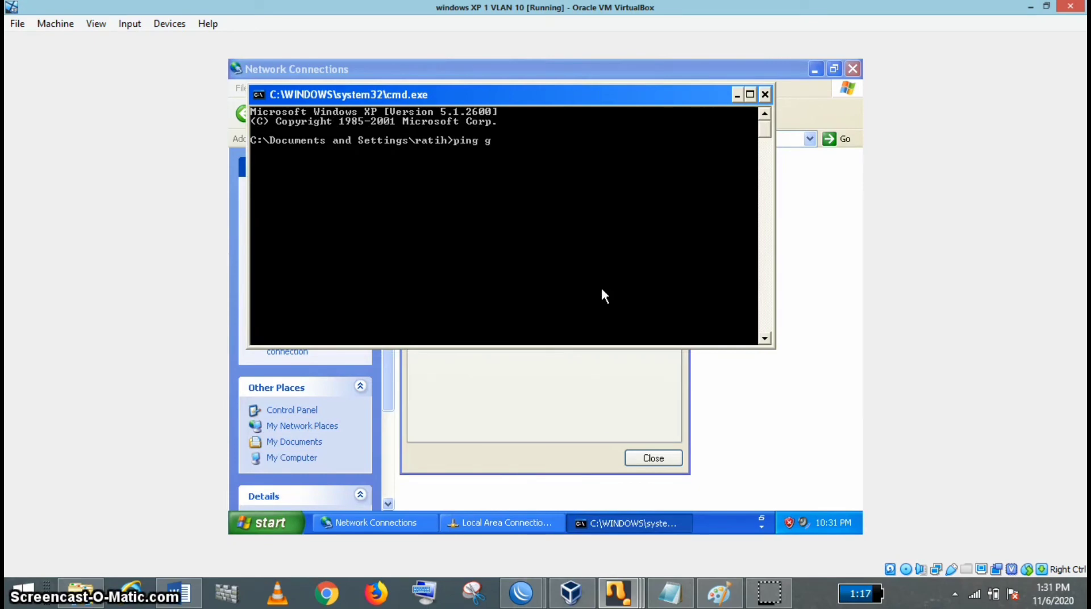
{"action": "type", "text": "oogle.com"}
{"action": "key", "text": "Return"}
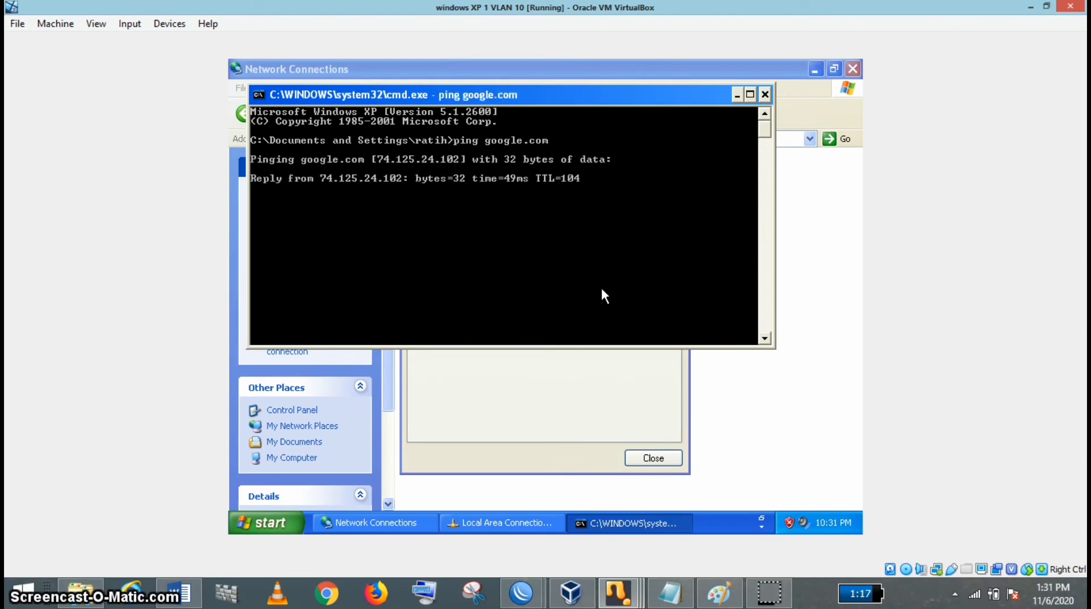
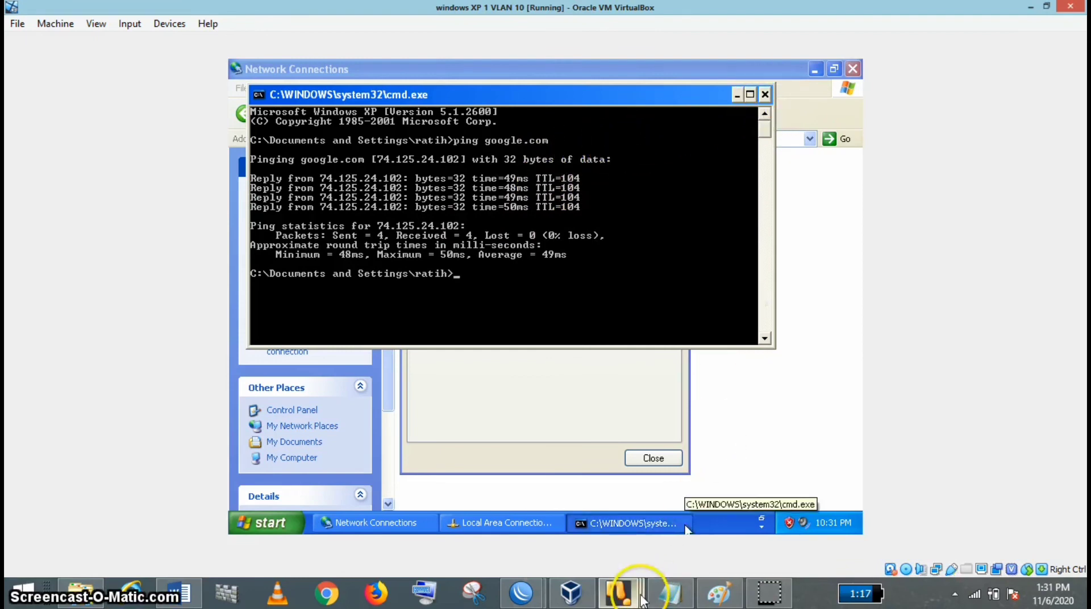
Switch to the windows XP 2 VLAN 20 machine and open the status of its Local Area Connection
{"action": "mouse_move", "coordinate": [641, 599]}
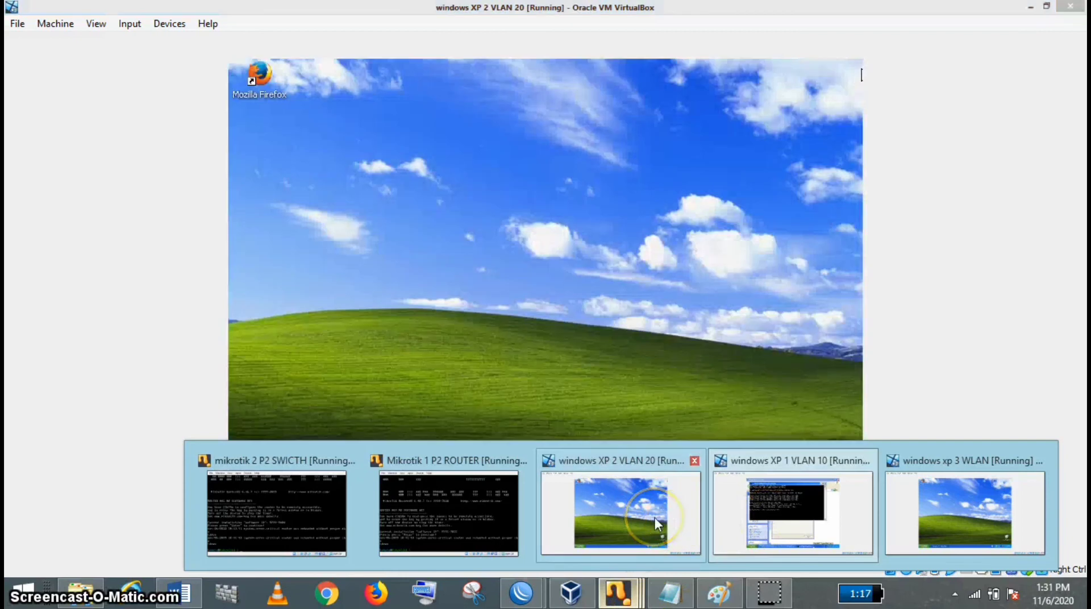
{"action": "left_click", "coordinate": [654, 519]}
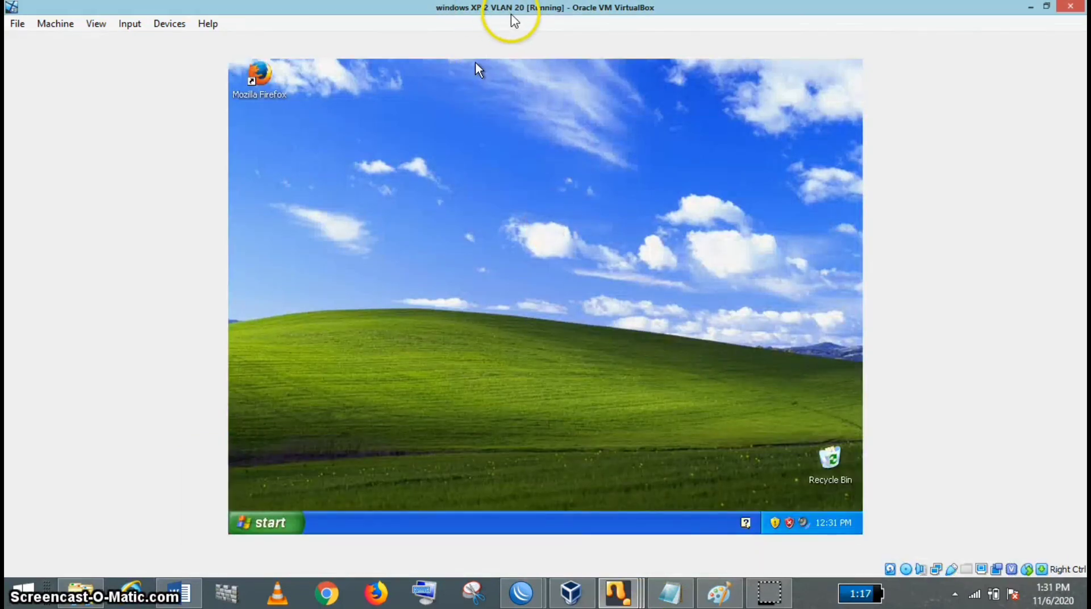
{"action": "left_click", "coordinate": [270, 524]}
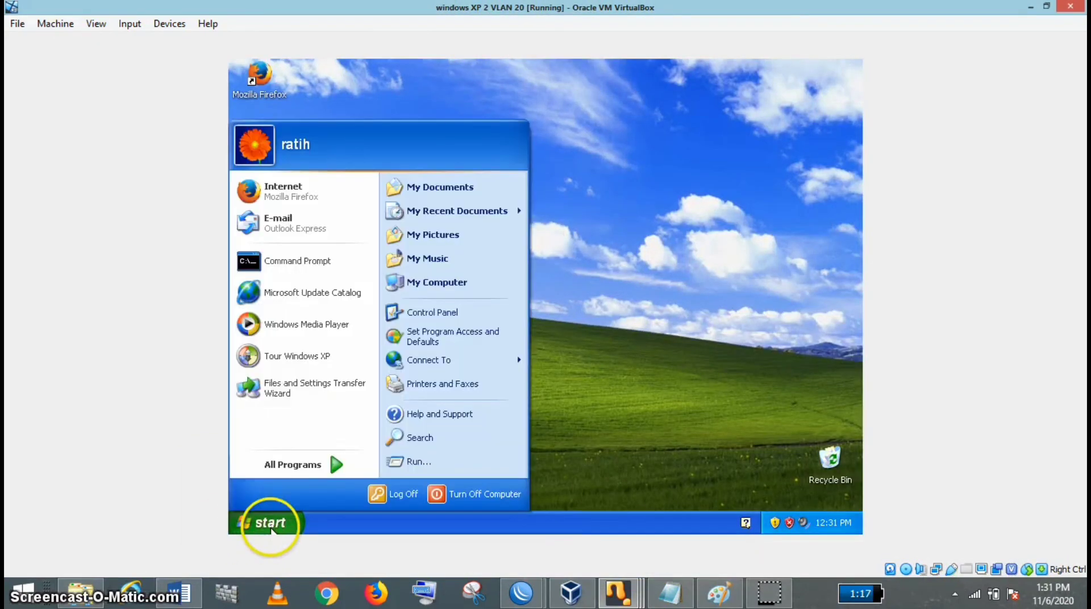
{"action": "left_click", "coordinate": [449, 314]}
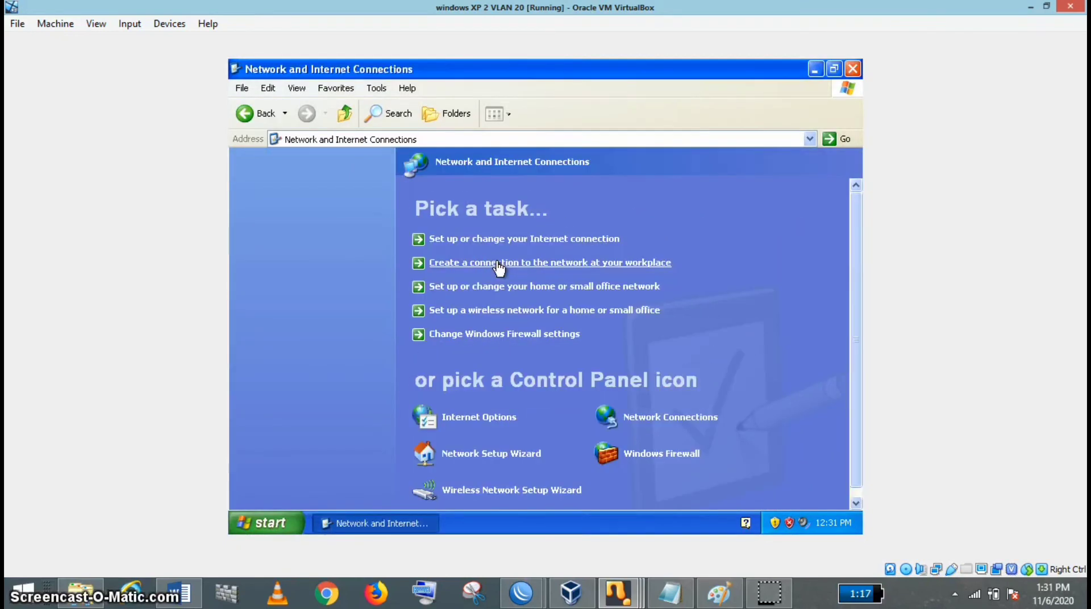
{"action": "left_click", "coordinate": [675, 430]}
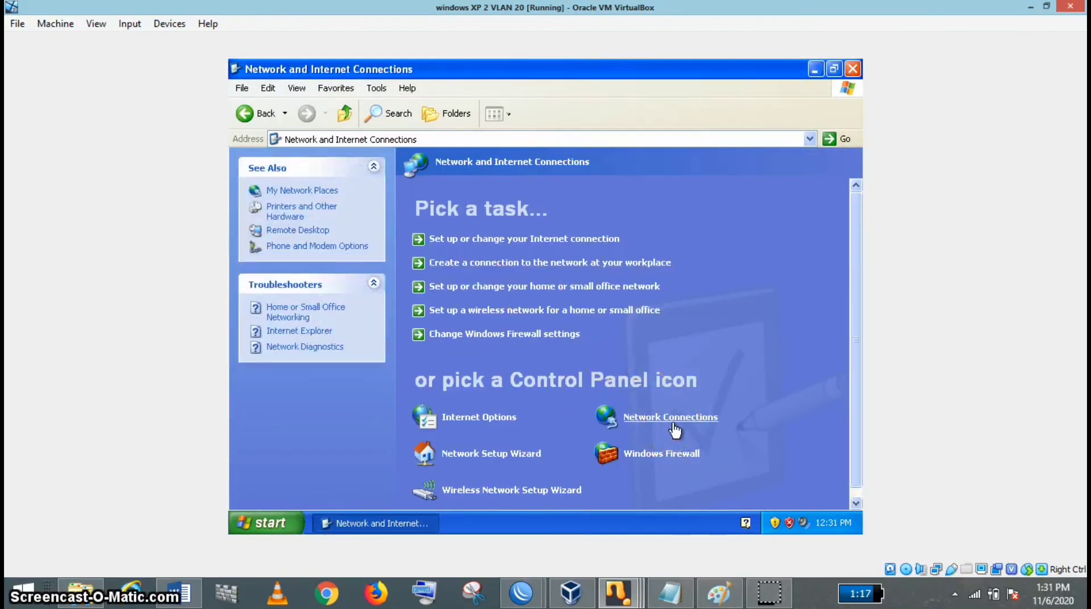
{"action": "double_click", "coordinate": [456, 192]}
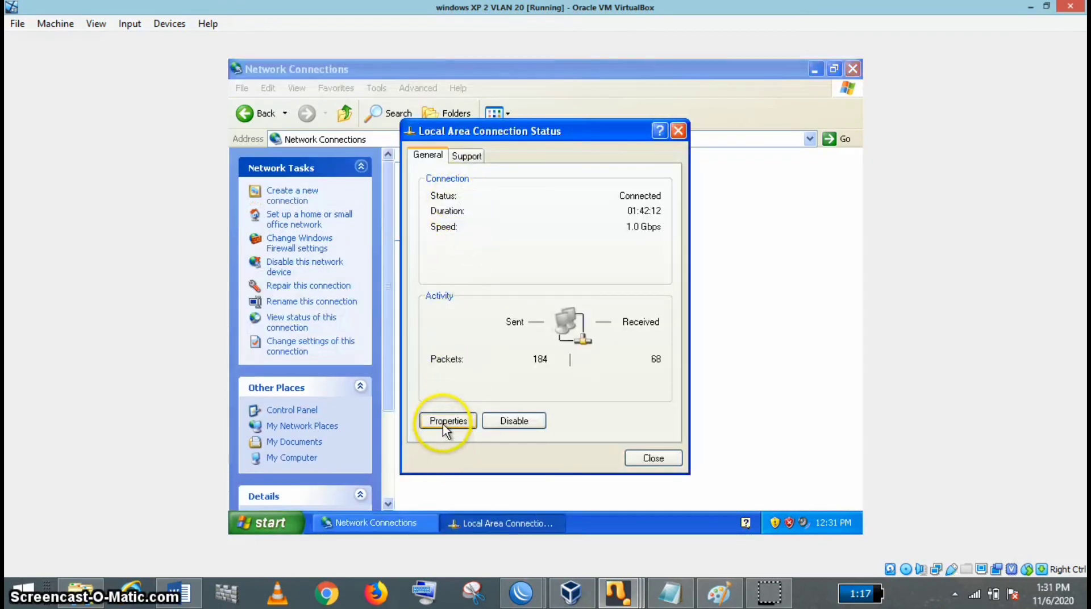
Review the VLAN 20 machine's Internet Protocol (TCP/IP) settings and the connection's IP address details
{"action": "left_click", "coordinate": [442, 424]}
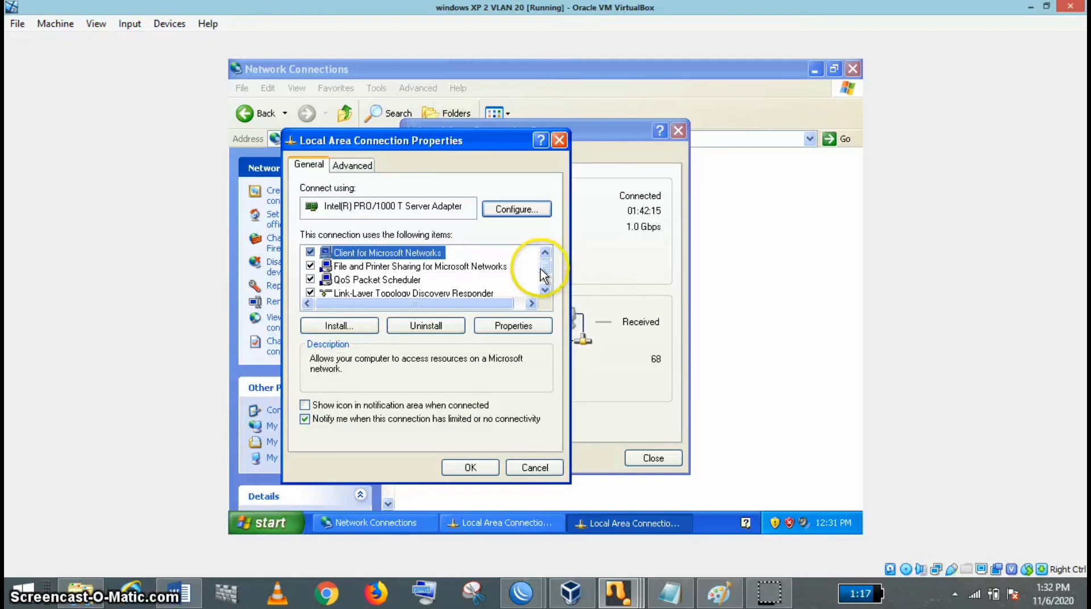
{"action": "left_click_drag", "start_coordinate": [547, 275], "coordinate": [542, 283]}
{"action": "left_click", "coordinate": [401, 268]}
{"action": "left_click", "coordinate": [392, 280]}
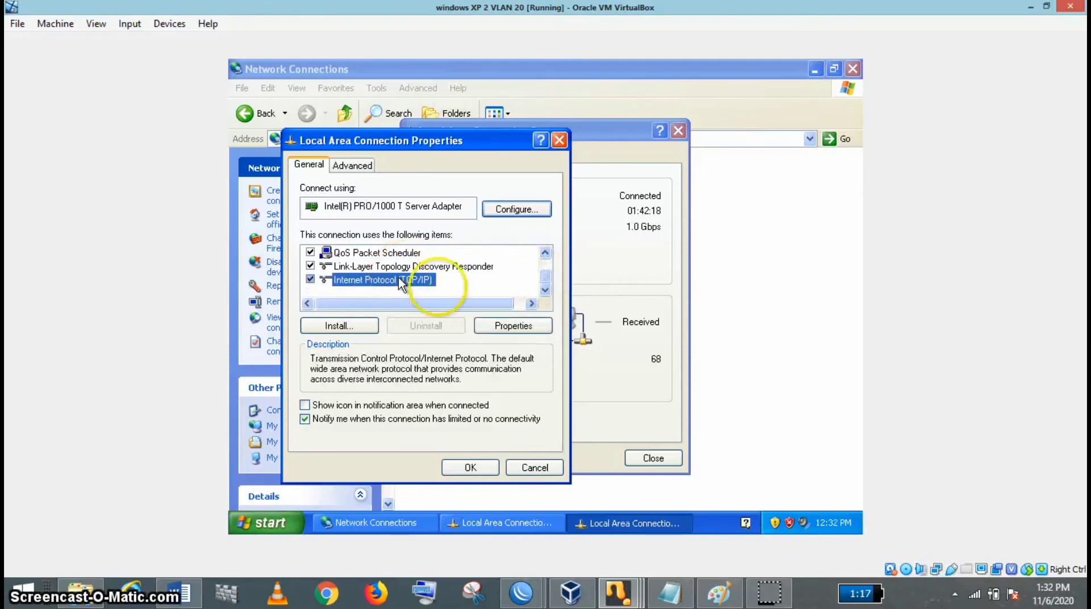
{"action": "left_click", "coordinate": [513, 327]}
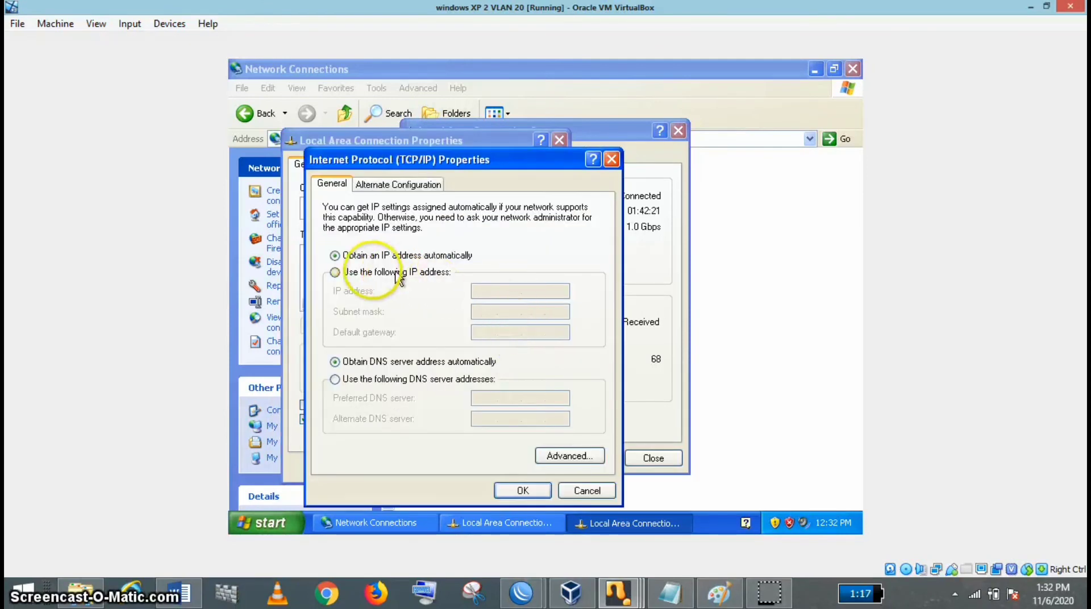
{"action": "left_click", "coordinate": [520, 491]}
{"action": "left_click", "coordinate": [478, 463]}
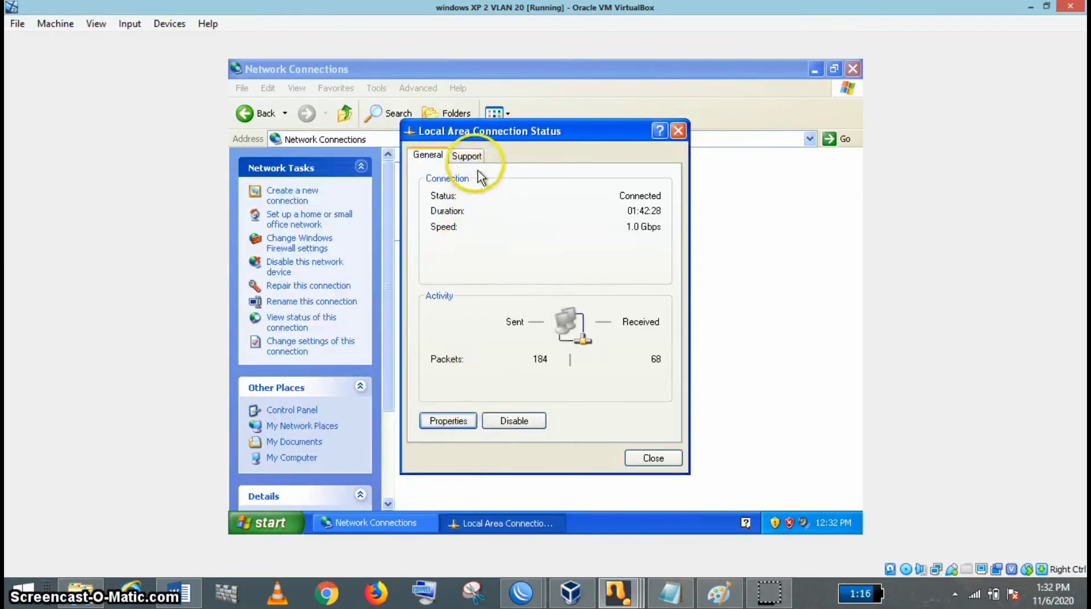
{"action": "left_click", "coordinate": [467, 156]}
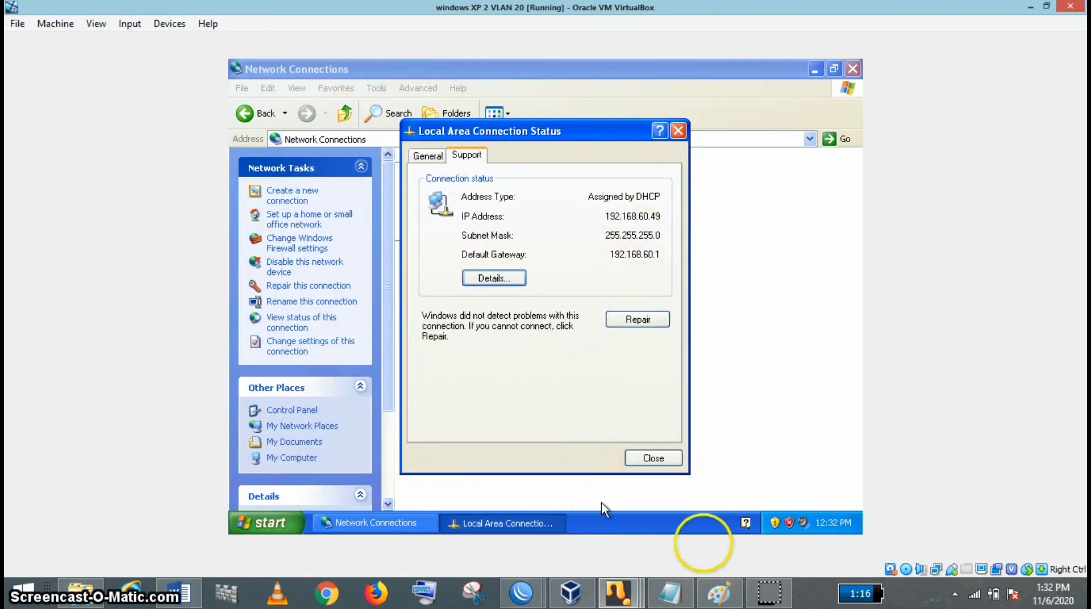
Switch to the windows xp 3 WLAN machine and open the status of its Local Area Connection
{"action": "left_click", "coordinate": [670, 600]}
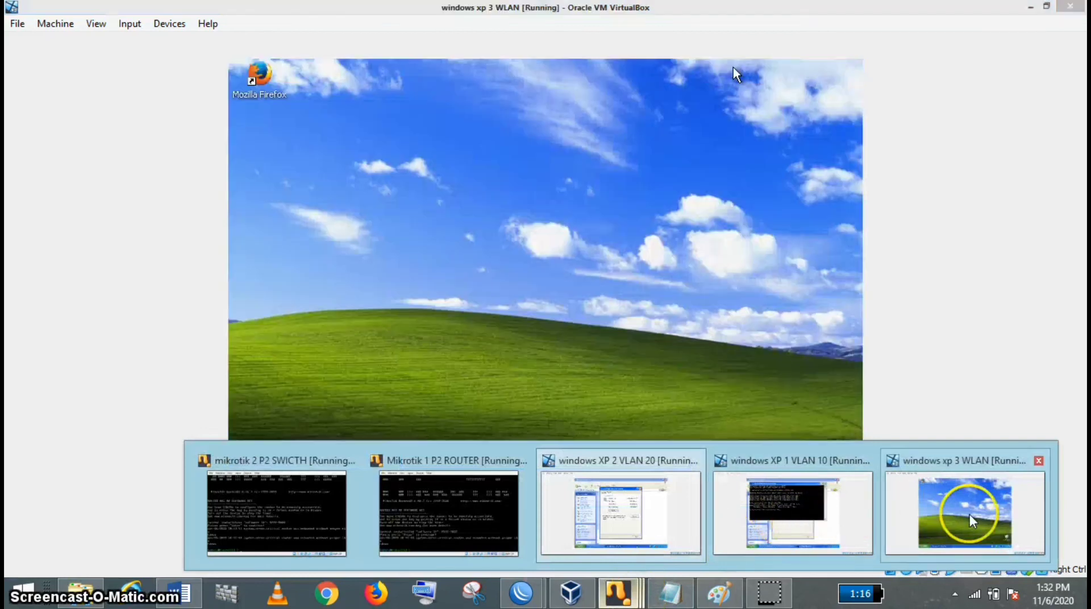
{"action": "left_click", "coordinate": [970, 514]}
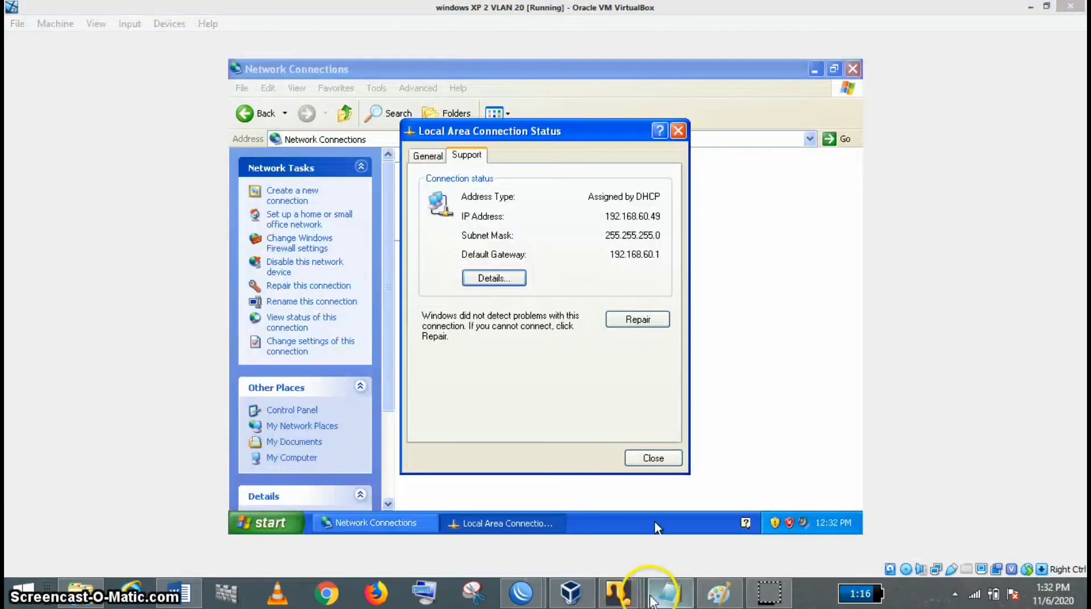
{"action": "left_click", "coordinate": [645, 601]}
{"action": "left_click", "coordinate": [921, 501]}
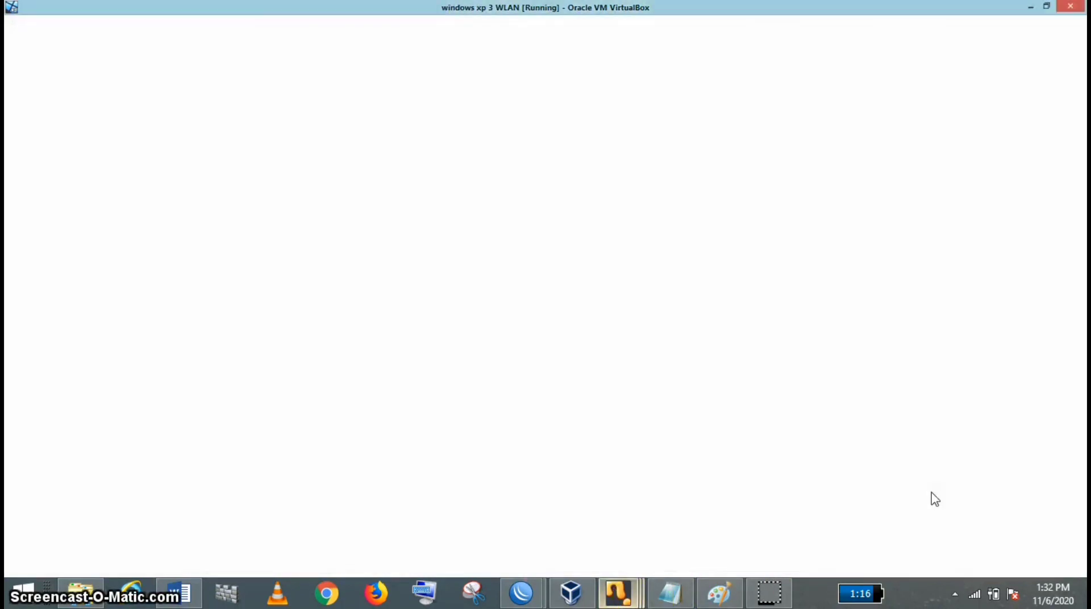
{"action": "left_click", "coordinate": [580, 271]}
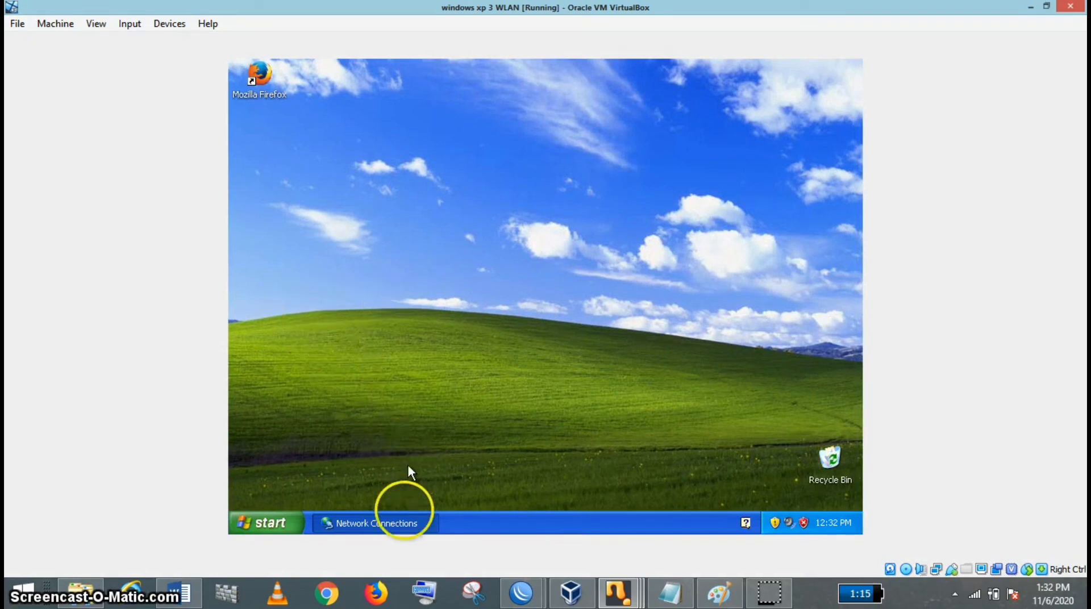
{"action": "left_click", "coordinate": [398, 523]}
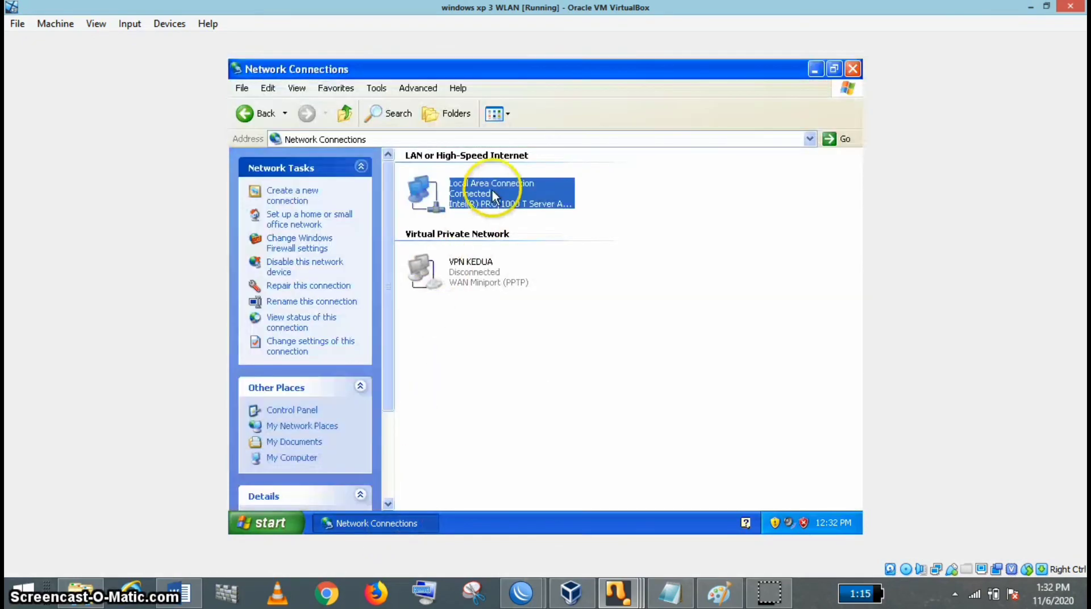
{"action": "double_click", "coordinate": [493, 194]}
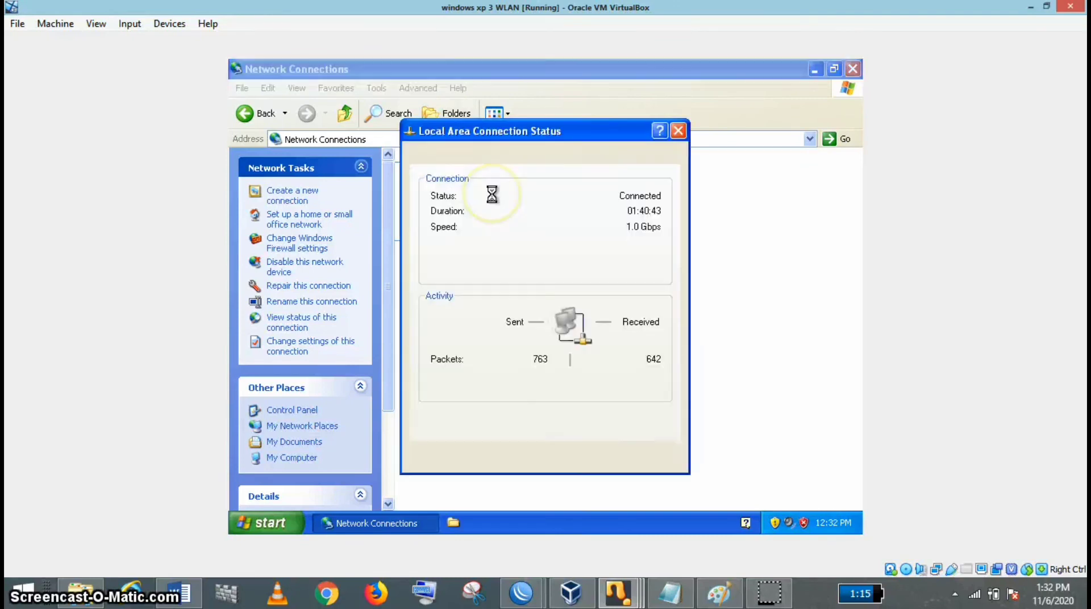
Review the WLAN machine's Internet Protocol (TCP/IP) settings and the connection's IP address details
{"action": "left_click", "coordinate": [439, 417]}
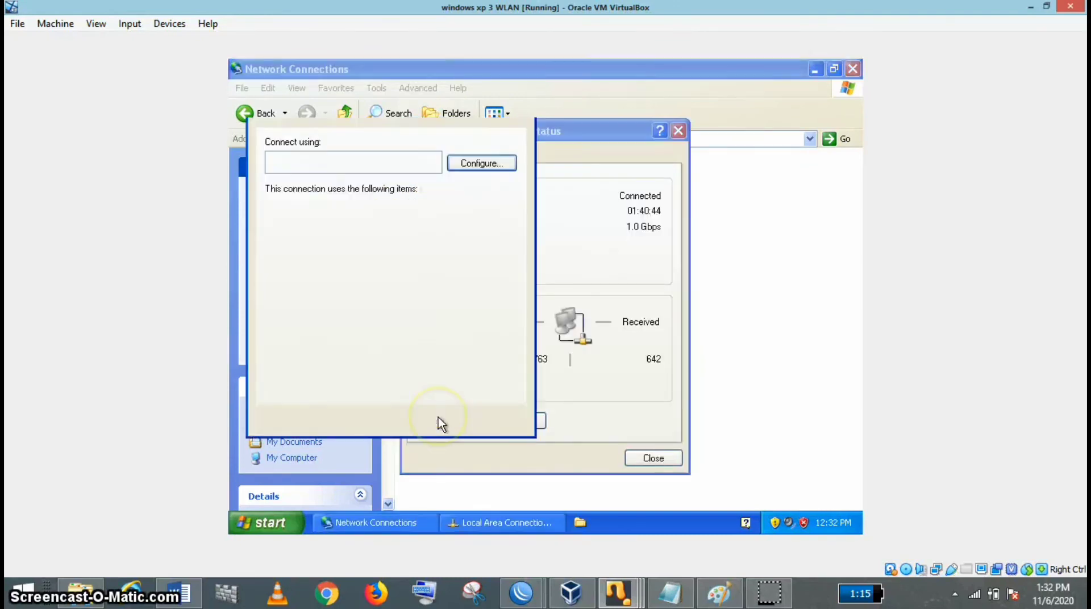
{"action": "left_click", "coordinate": [510, 229]}
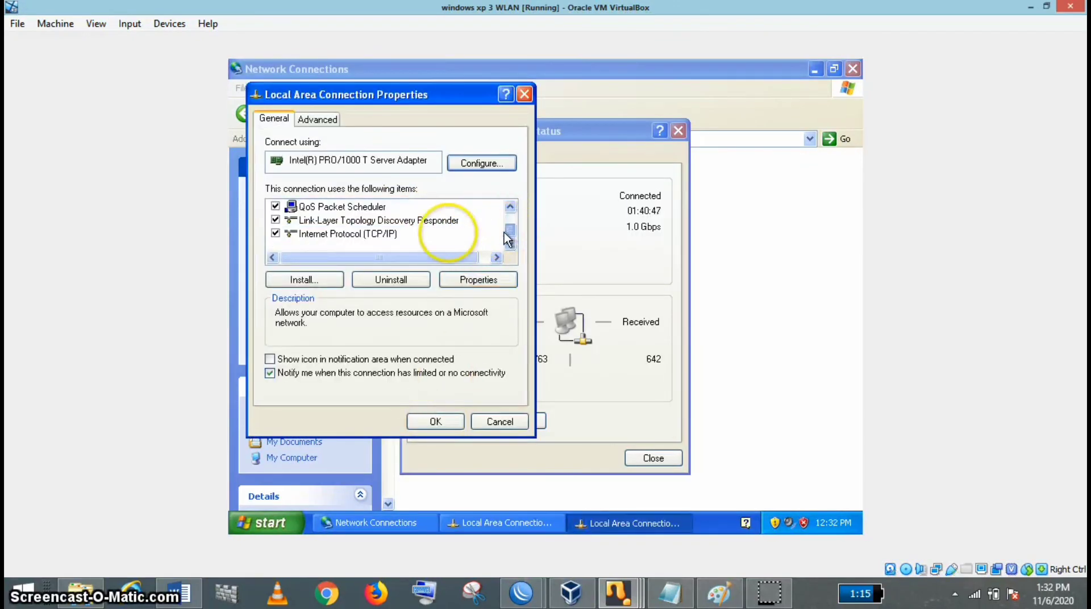
{"action": "left_click", "coordinate": [369, 234]}
{"action": "left_click", "coordinate": [479, 280]}
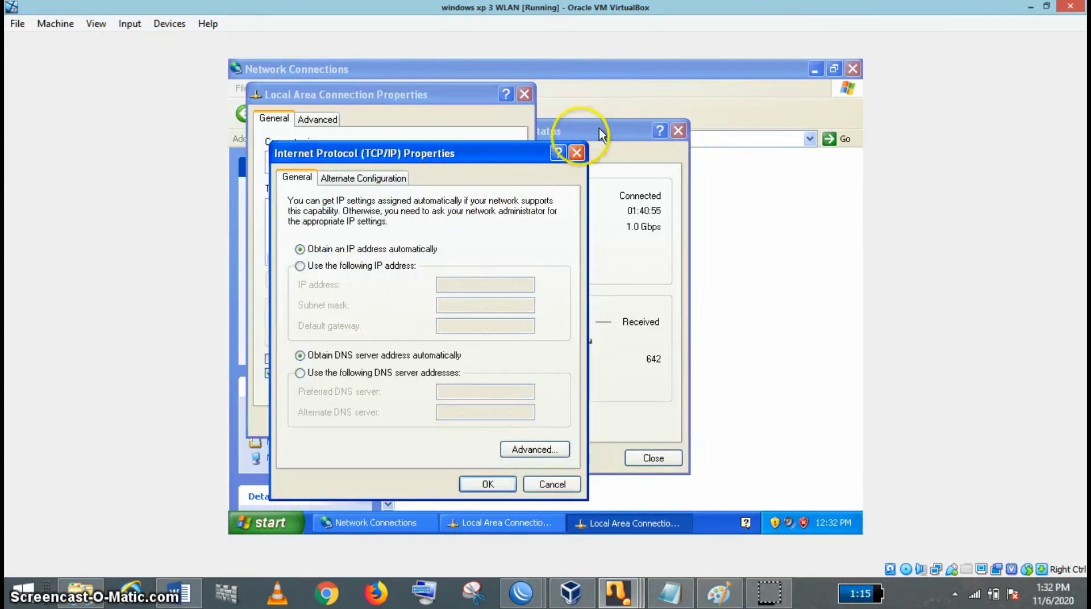
{"action": "left_click", "coordinate": [479, 489]}
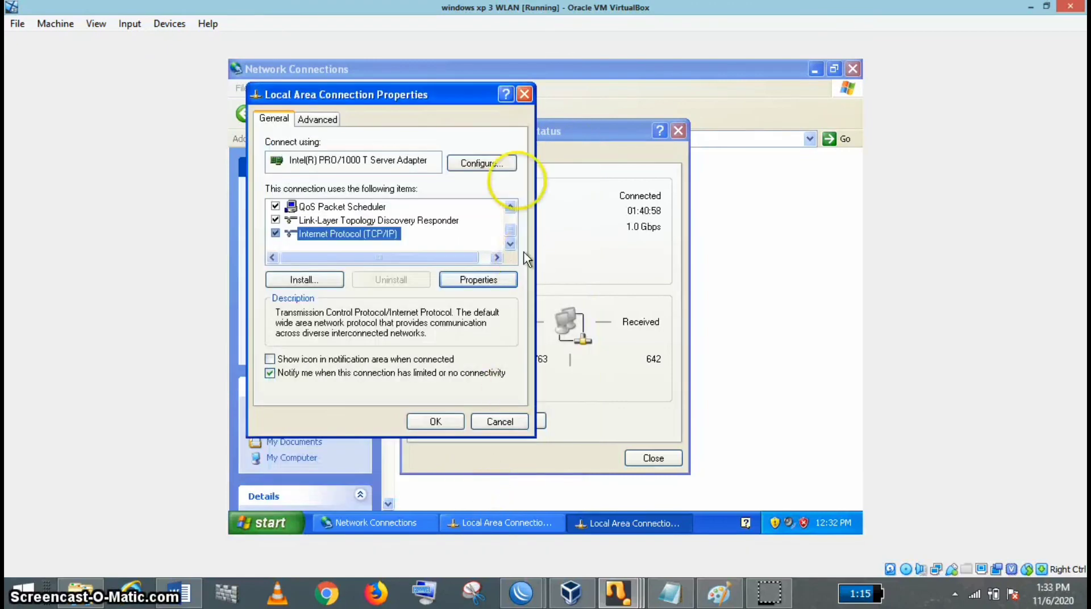
{"action": "left_click", "coordinate": [523, 95]}
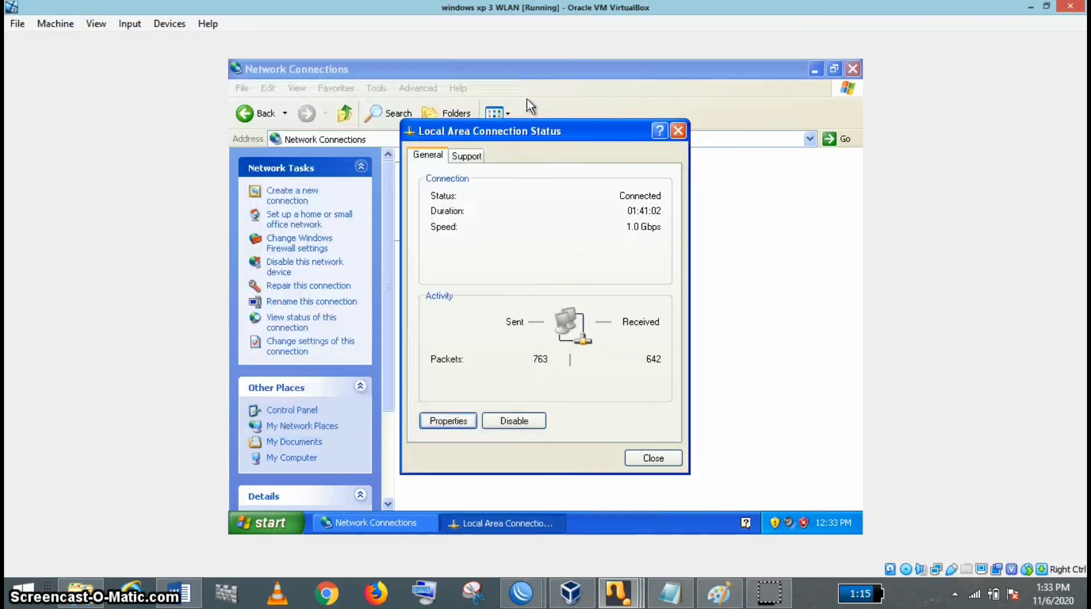
{"action": "left_click", "coordinate": [476, 158]}
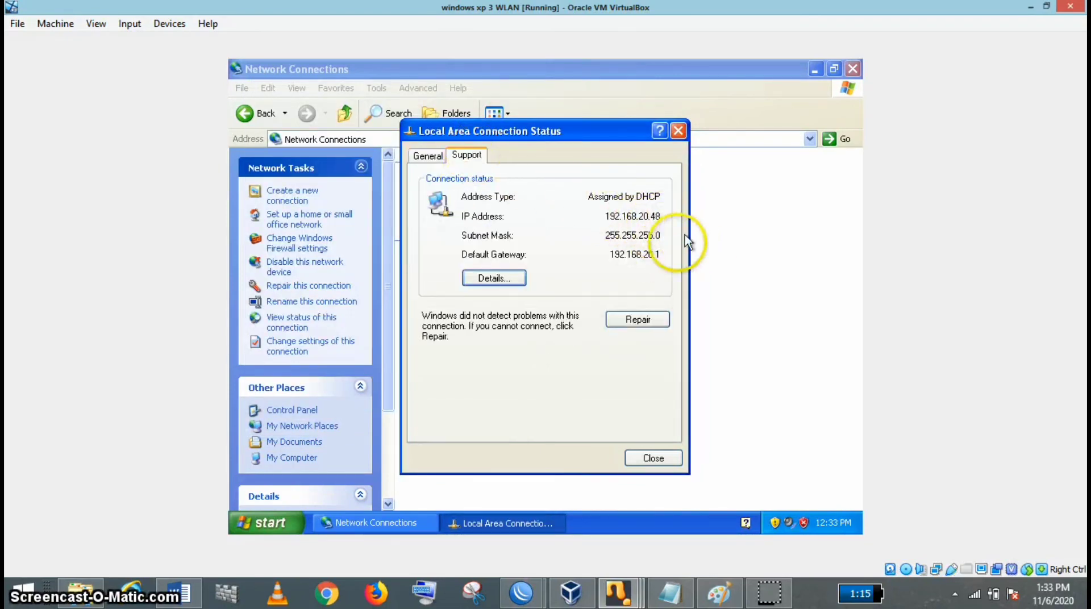
Return to the windows XP 2 VLAN 20 machine and close its connection status and Network Connections windows
{"action": "mouse_move", "coordinate": [638, 603]}
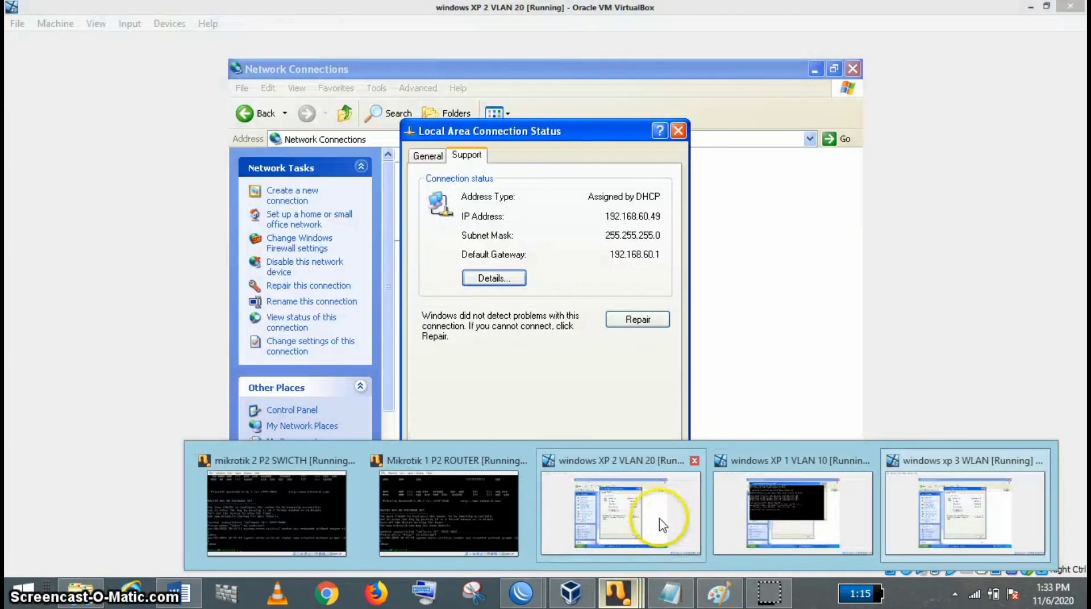
{"action": "left_click", "coordinate": [660, 523]}
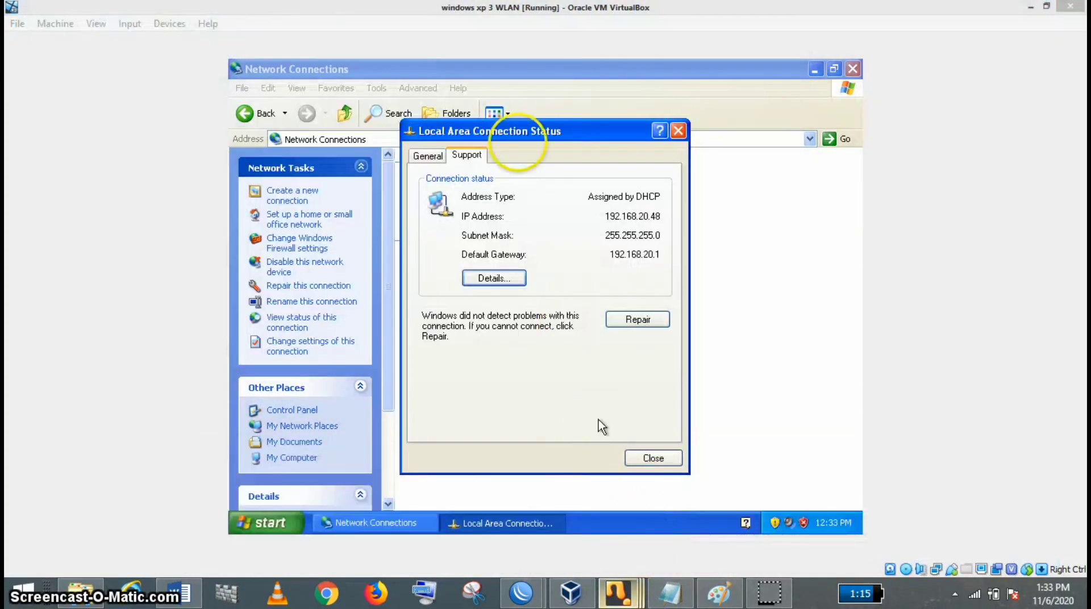
{"action": "mouse_move", "coordinate": [625, 598]}
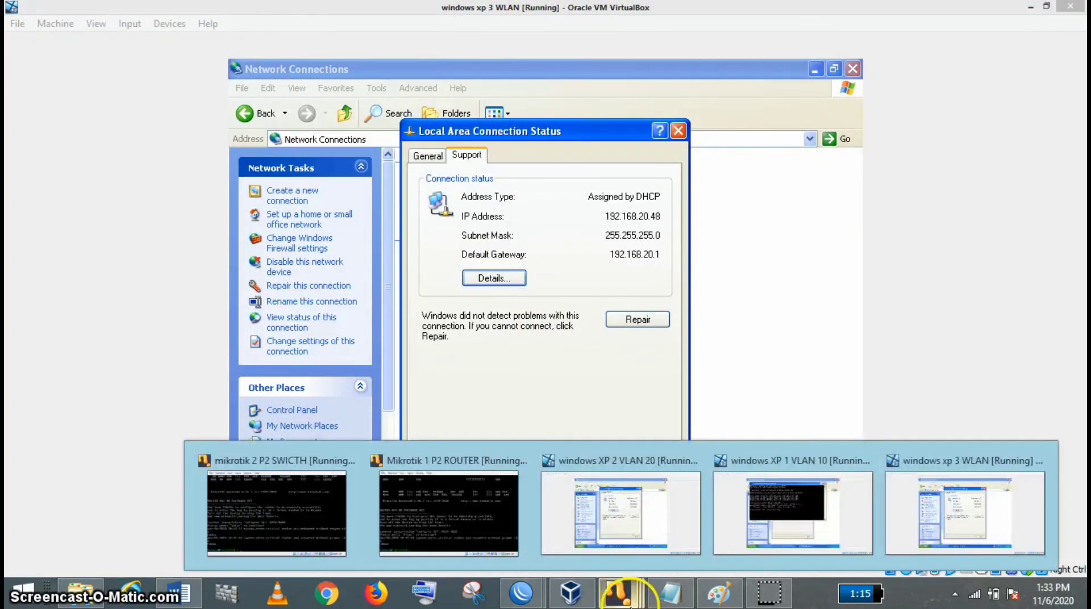
{"action": "left_click", "coordinate": [659, 521]}
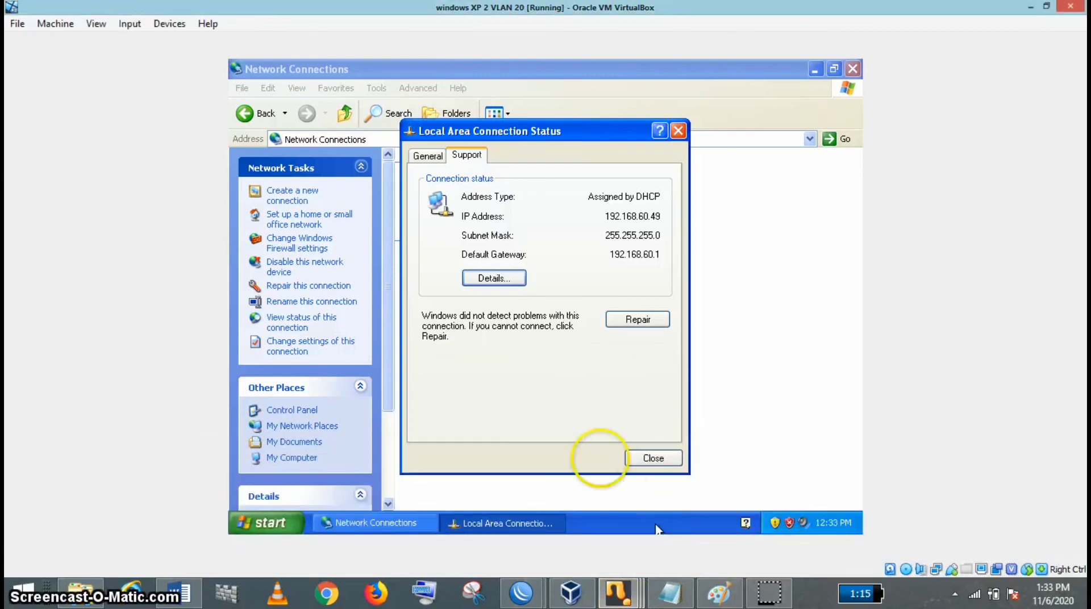
{"action": "left_click", "coordinate": [850, 69]}
{"action": "left_click", "coordinate": [678, 130]}
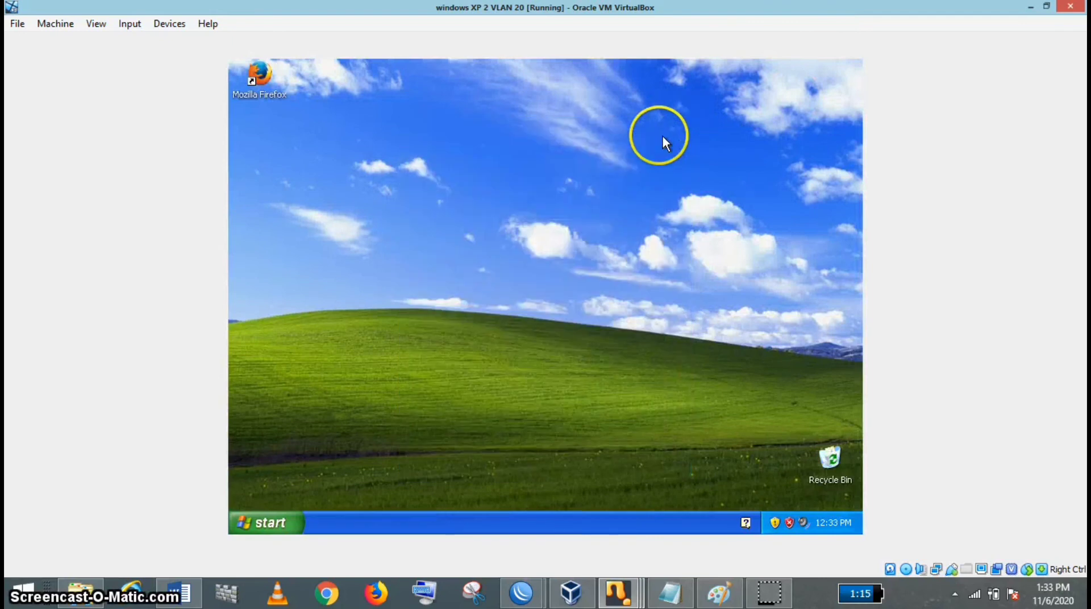
Open a command prompt on the VLAN 20 machine and ping google.com
{"action": "key", "text": "super+r"}
{"action": "key", "text": "Return"}
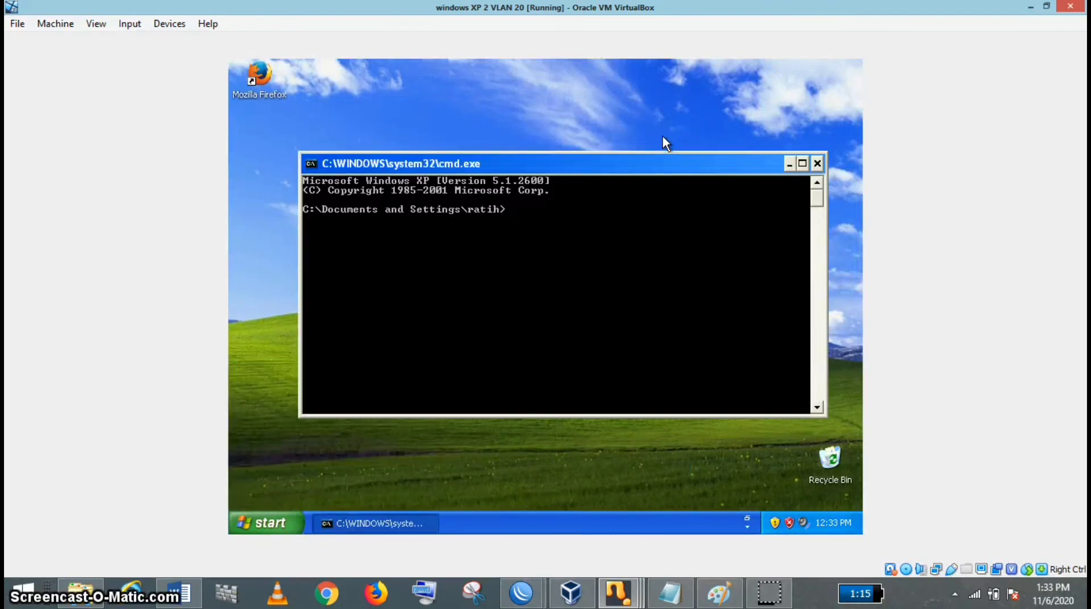
{"action": "type", "text": "ping google.com"}
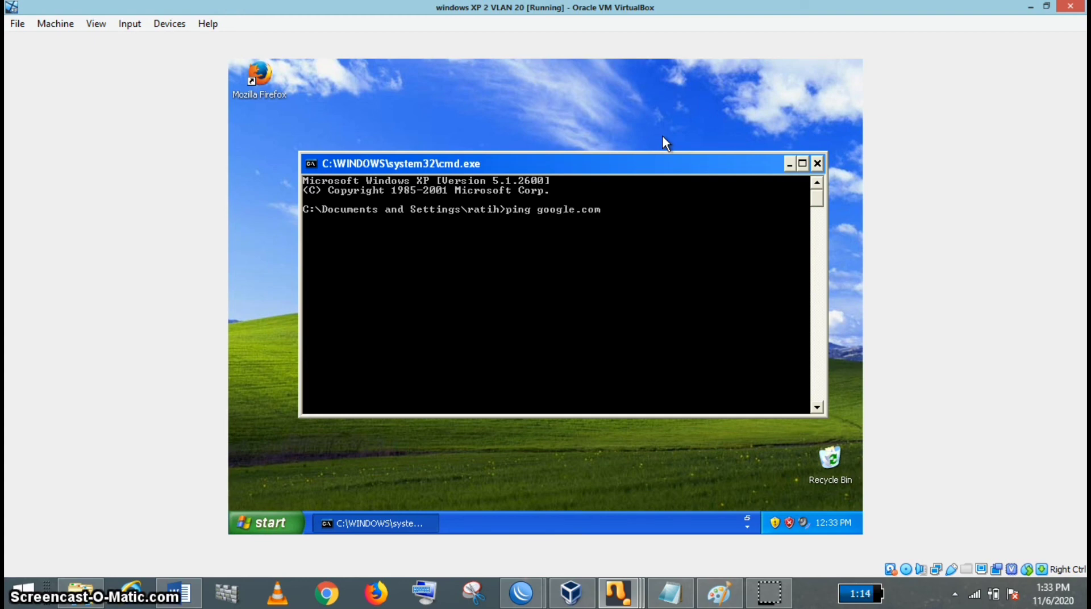
{"action": "key", "text": "Return"}
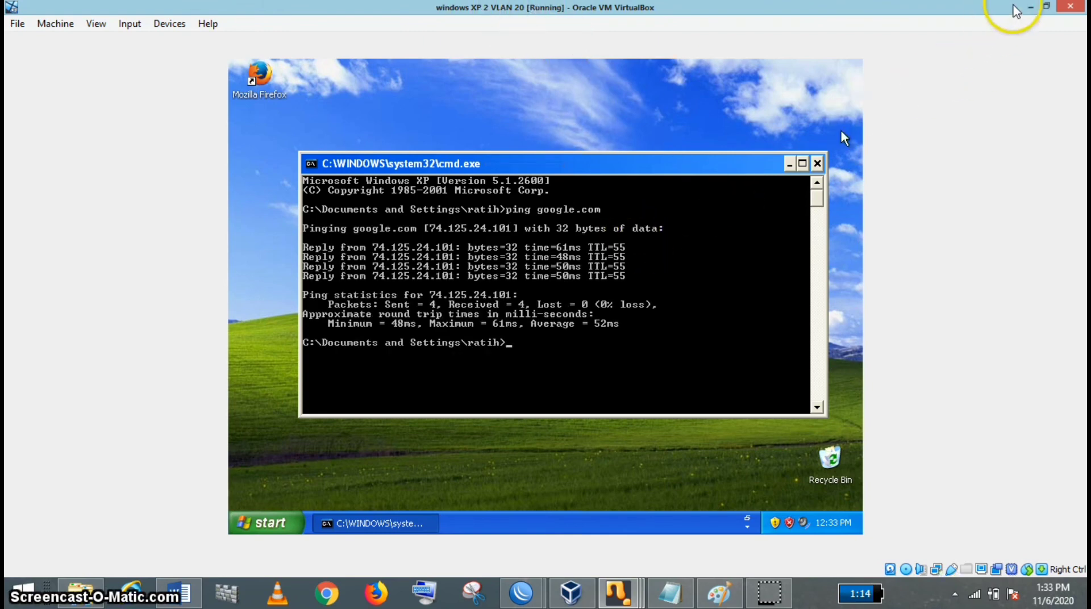
Go back to the windows xp 3 WLAN machine and close its connection status and Network Connections windows
{"action": "left_click", "coordinate": [1029, 8]}
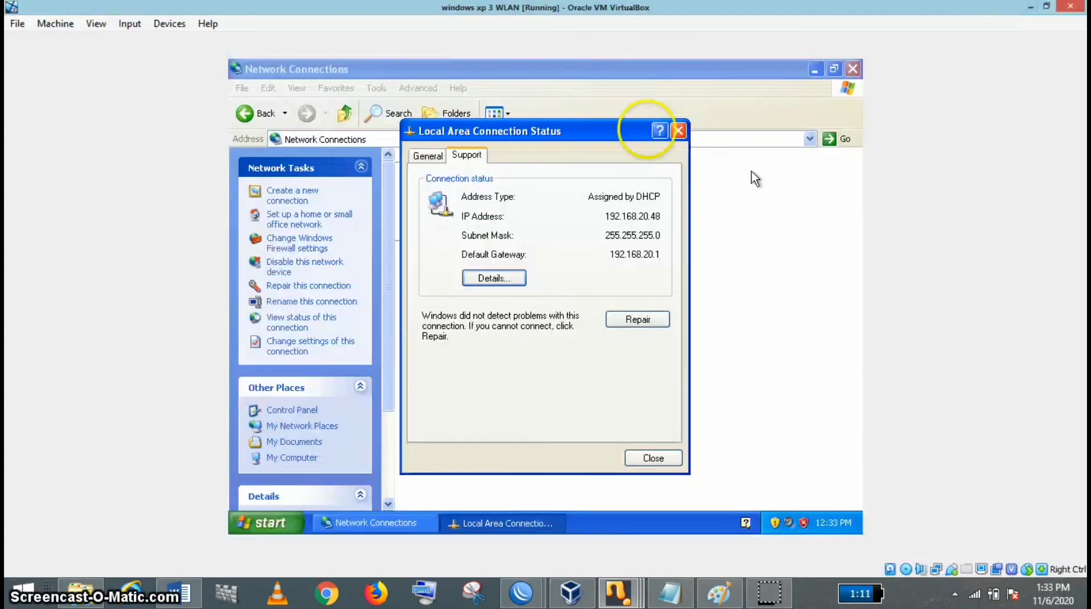
{"action": "left_click", "coordinate": [1029, 8]}
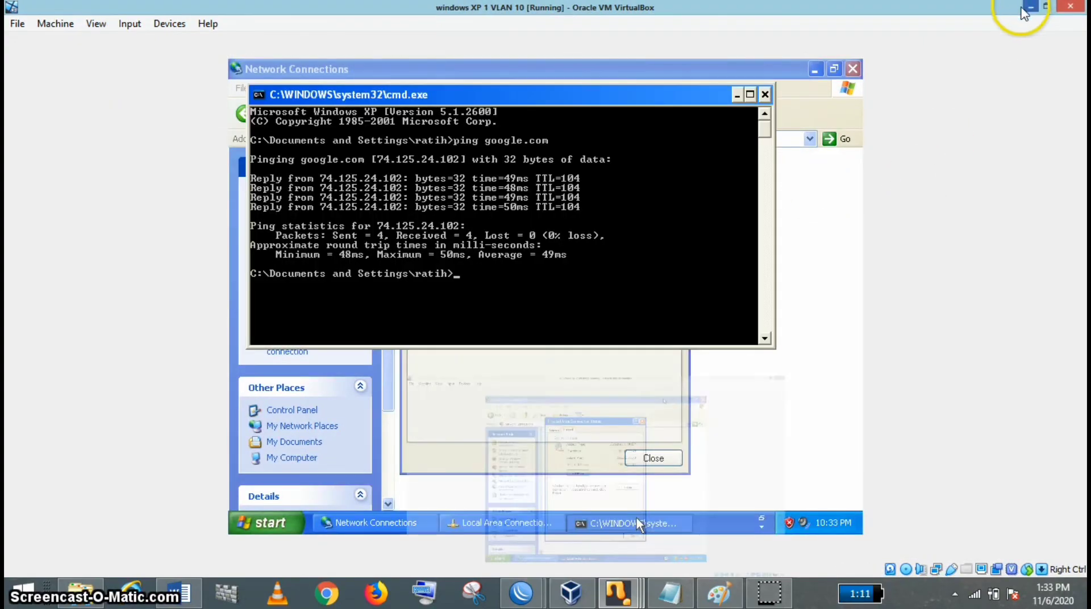
{"action": "key", "text": "alt+Tab"}
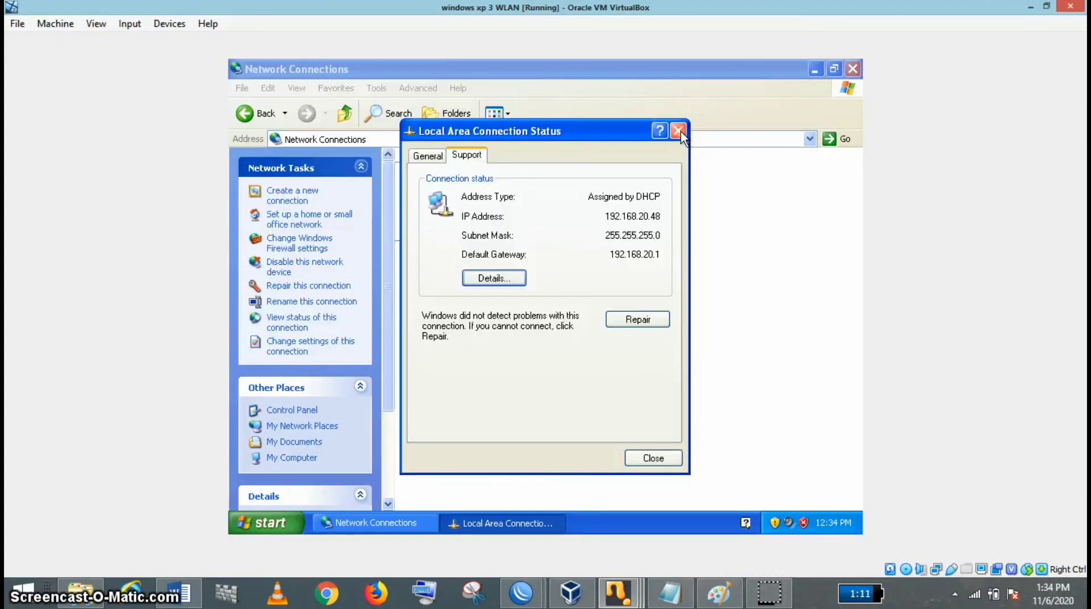
{"action": "left_click", "coordinate": [682, 134]}
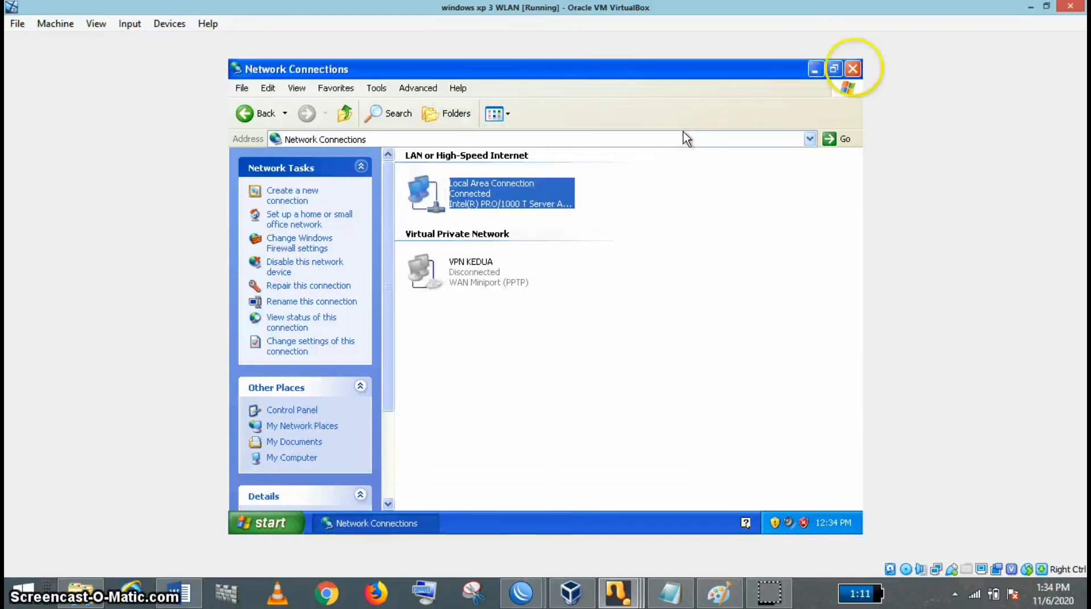
{"action": "left_click", "coordinate": [853, 69]}
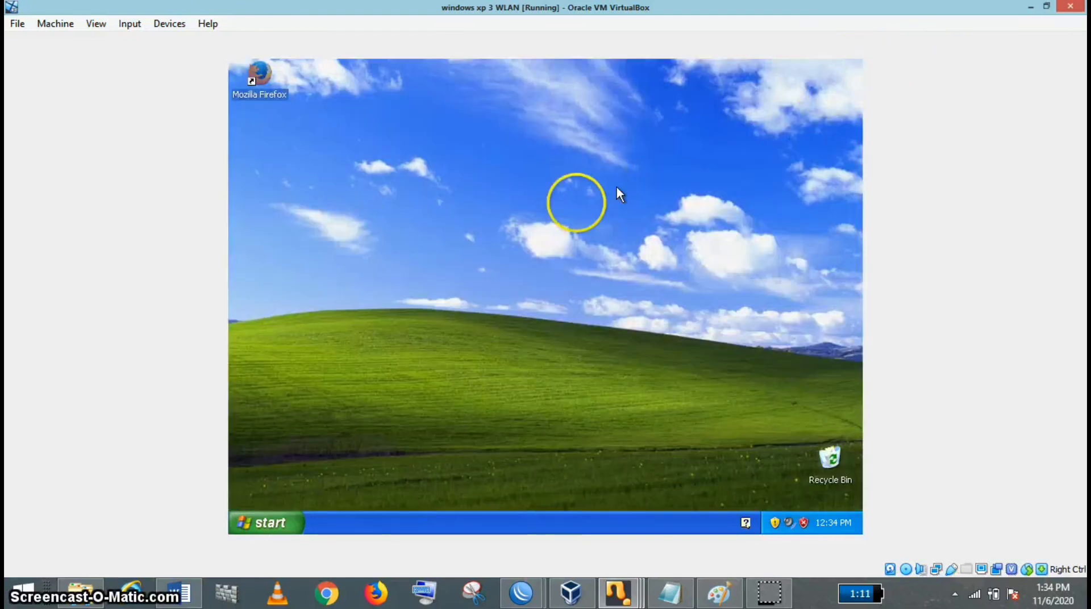
Open a command prompt on the WLAN machine and ping google.com before logging in to the hotspot
{"action": "key", "text": "super+r"}
{"action": "key", "text": "Return"}
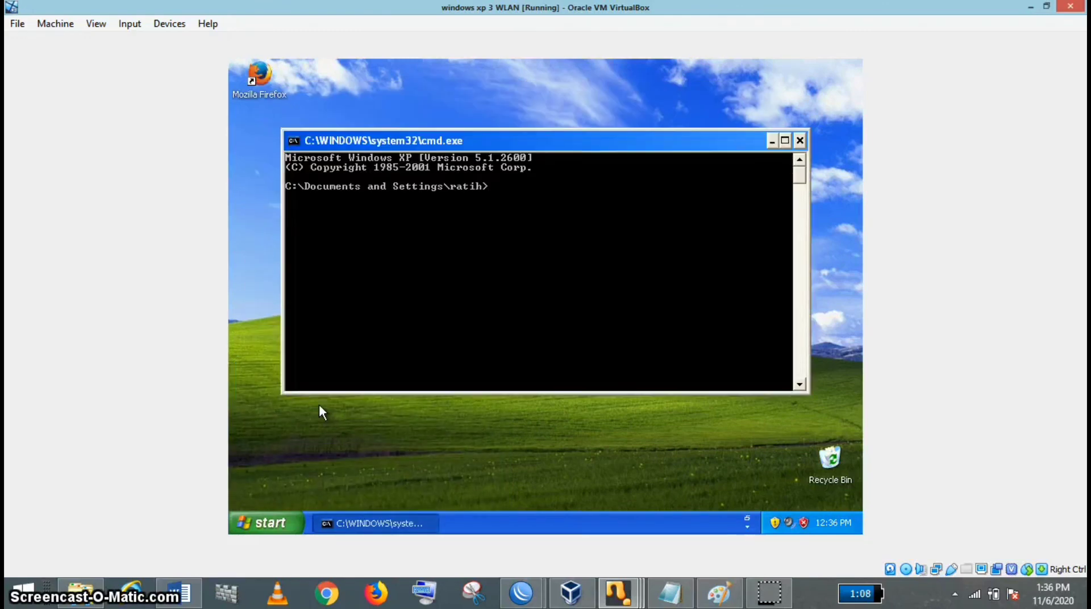
{"action": "type", "text": "ping google.com"}
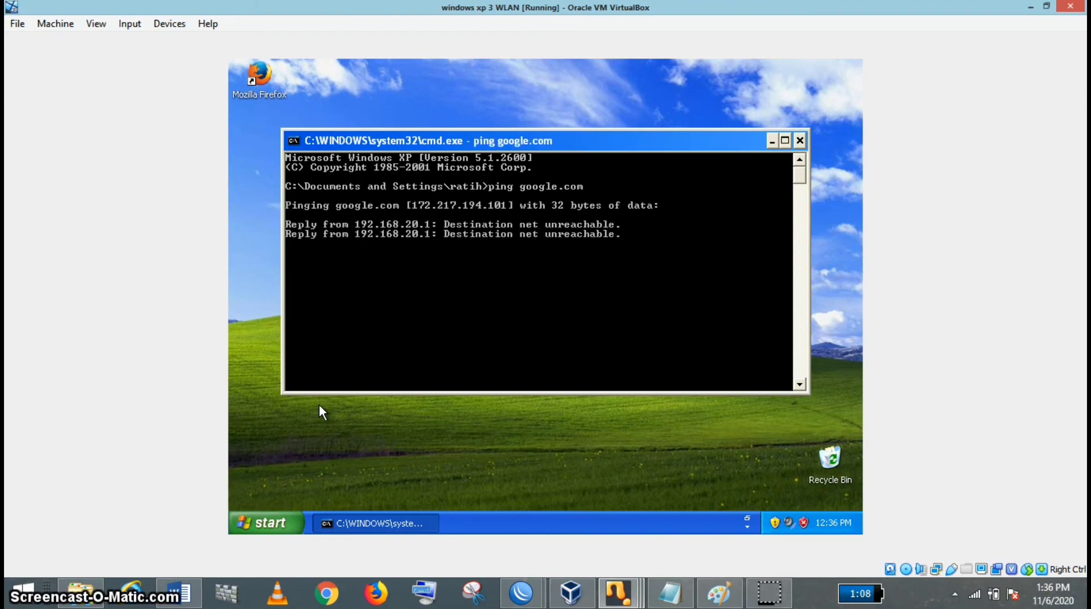
{"action": "key", "text": "Return"}
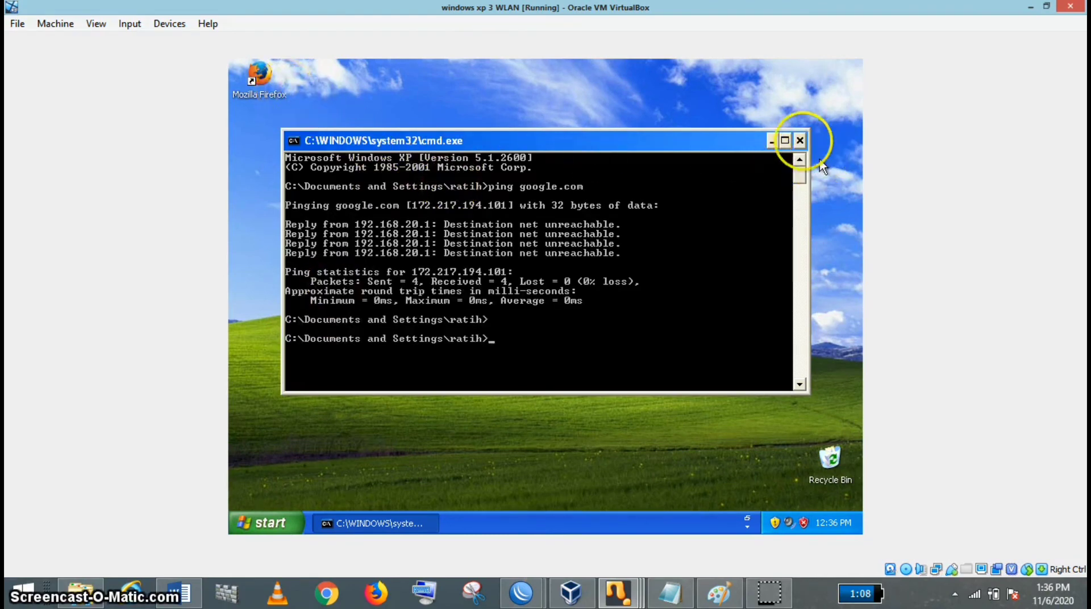
{"action": "left_click", "coordinate": [771, 141]}
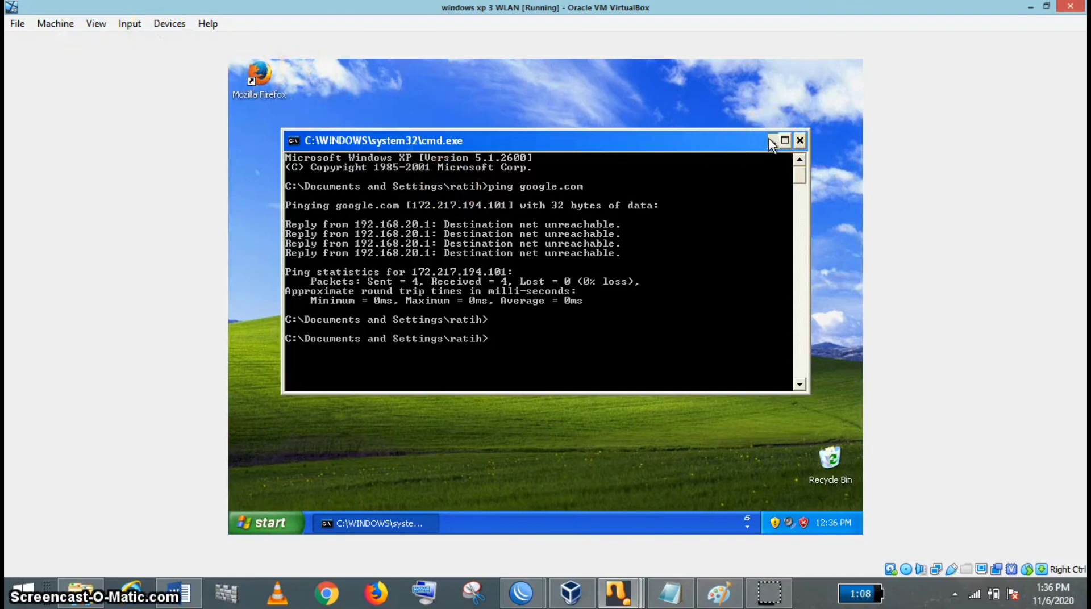
Open Mozilla Firefox on the WLAN machine and load 192.168.20.1 to reach the hotspot login page
{"action": "double_click", "coordinate": [259, 77]}
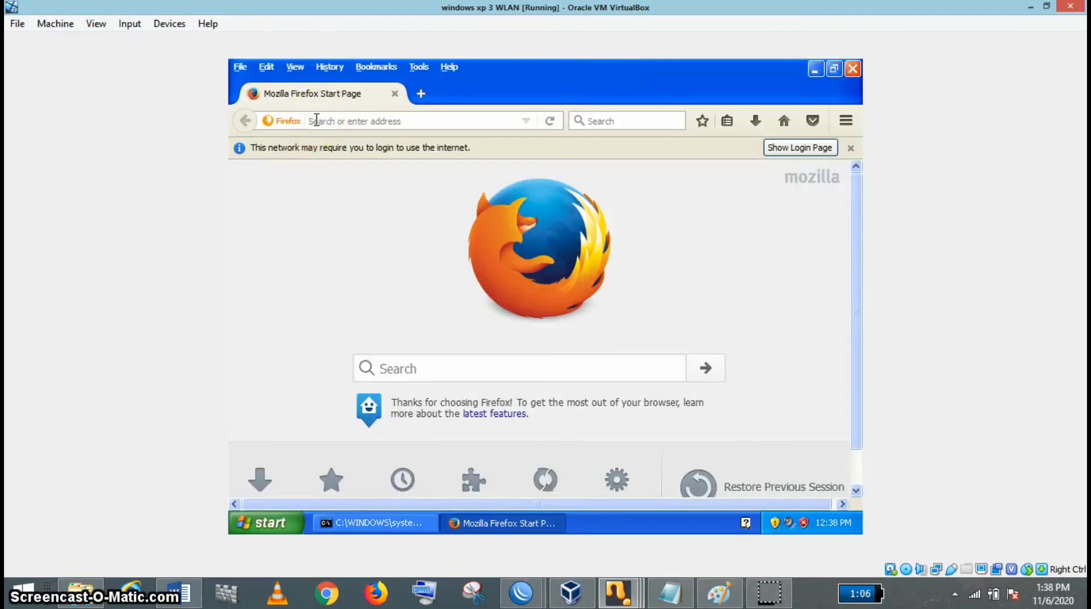
{"action": "type", "text": "19"}
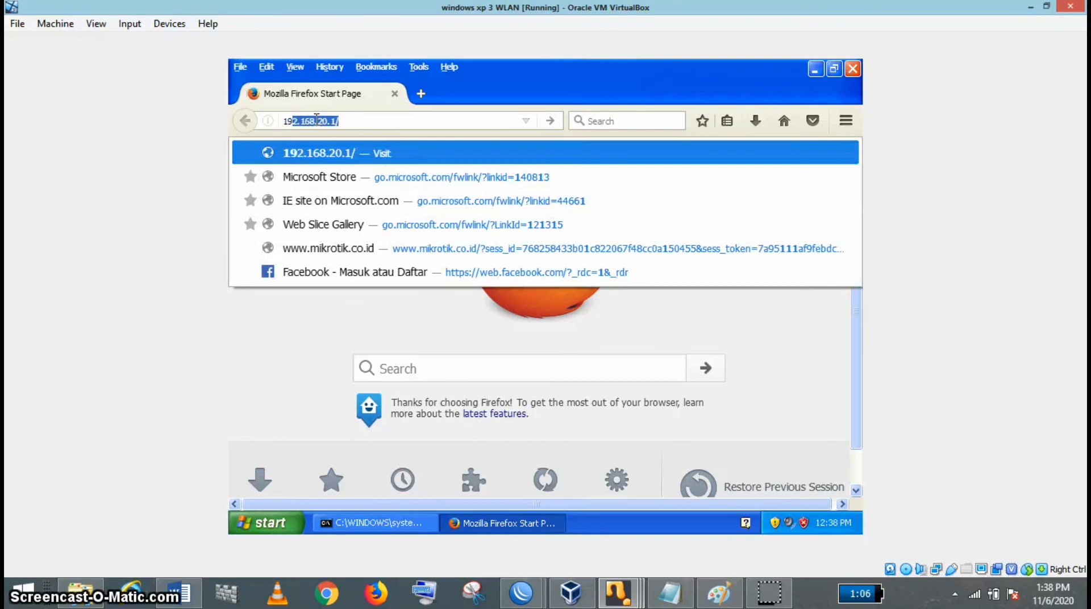
{"action": "type", "text": "2.168.20.1/"}
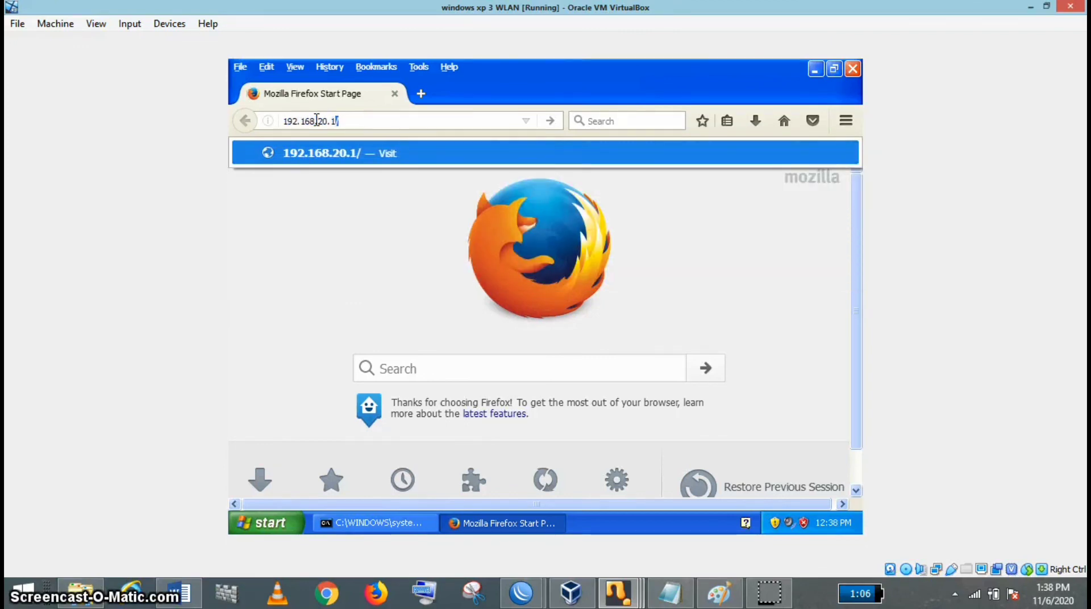
{"action": "key", "text": "Return"}
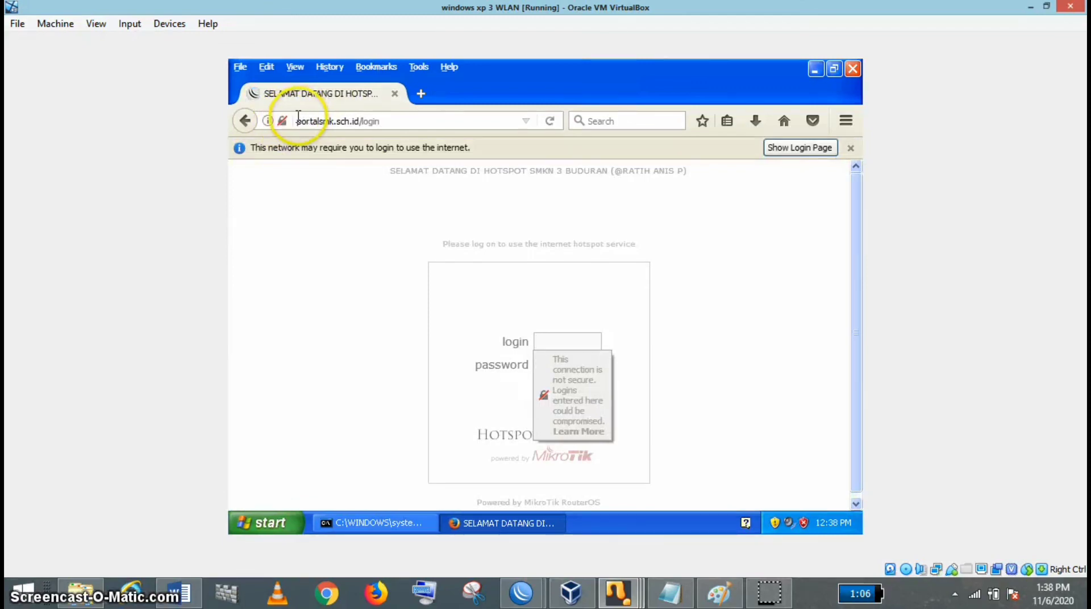
Examine the hotspot login page's web address and its welcome heading
{"action": "left_click_drag", "start_coordinate": [296, 121], "coordinate": [402, 119]}
{"action": "left_click", "coordinate": [402, 118]}
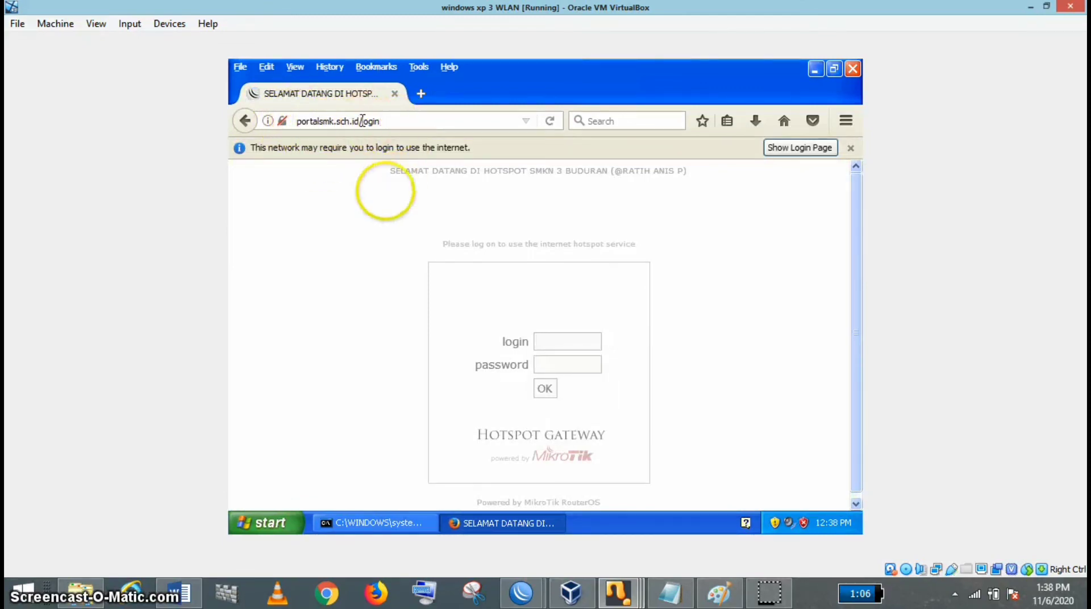
{"action": "left_click_drag", "start_coordinate": [395, 175], "coordinate": [612, 169]}
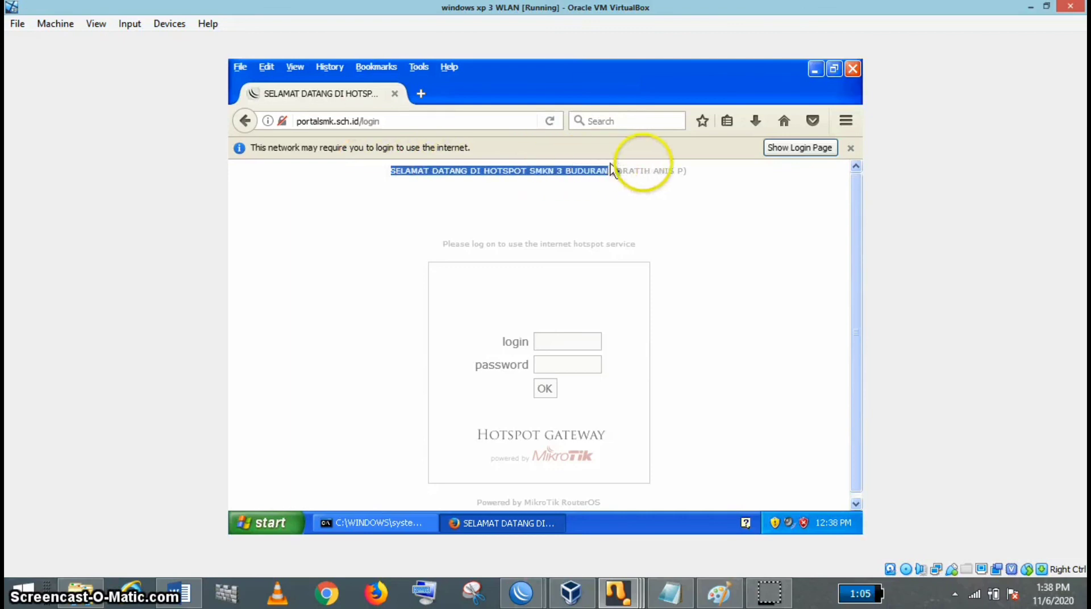
Log in to the hotspot as kepalasekolah with the account password, and dismiss Firefox's offer to remember the login
{"action": "left_click", "coordinate": [608, 297]}
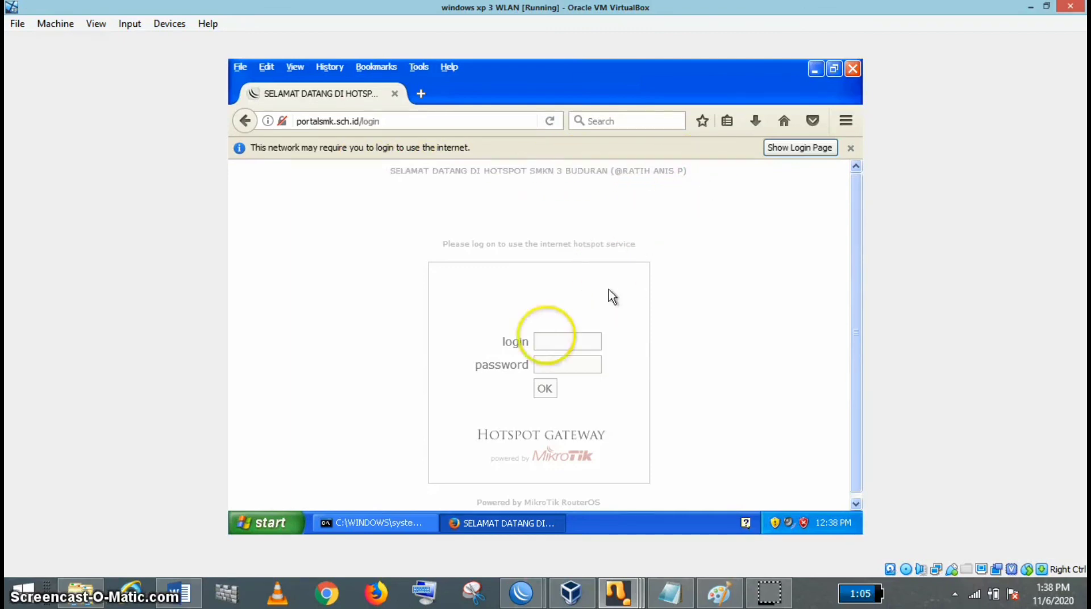
{"action": "left_click", "coordinate": [543, 341]}
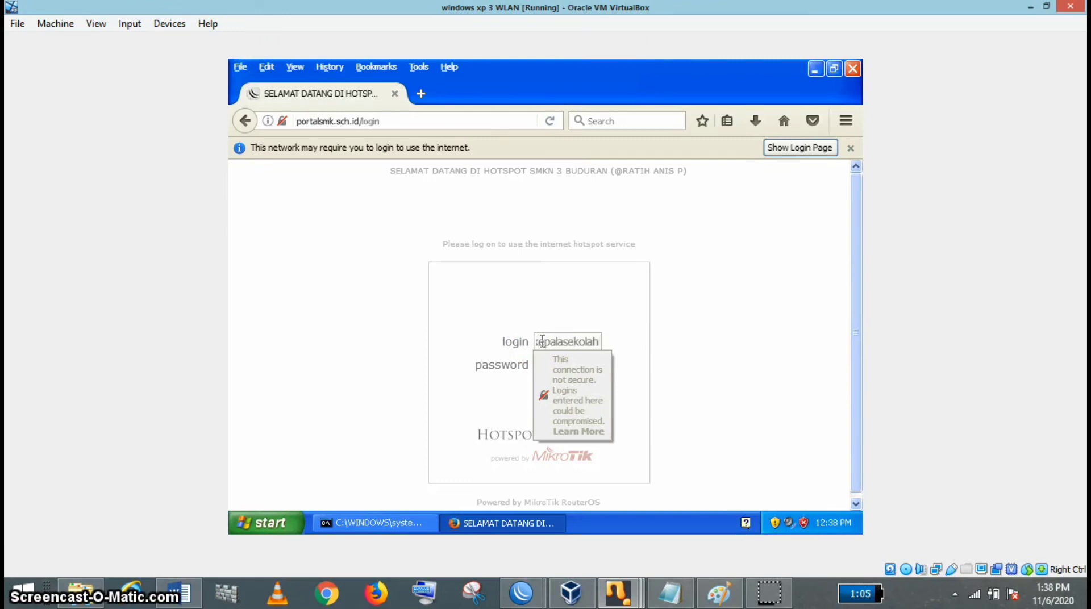
{"action": "key", "text": "Tab"}
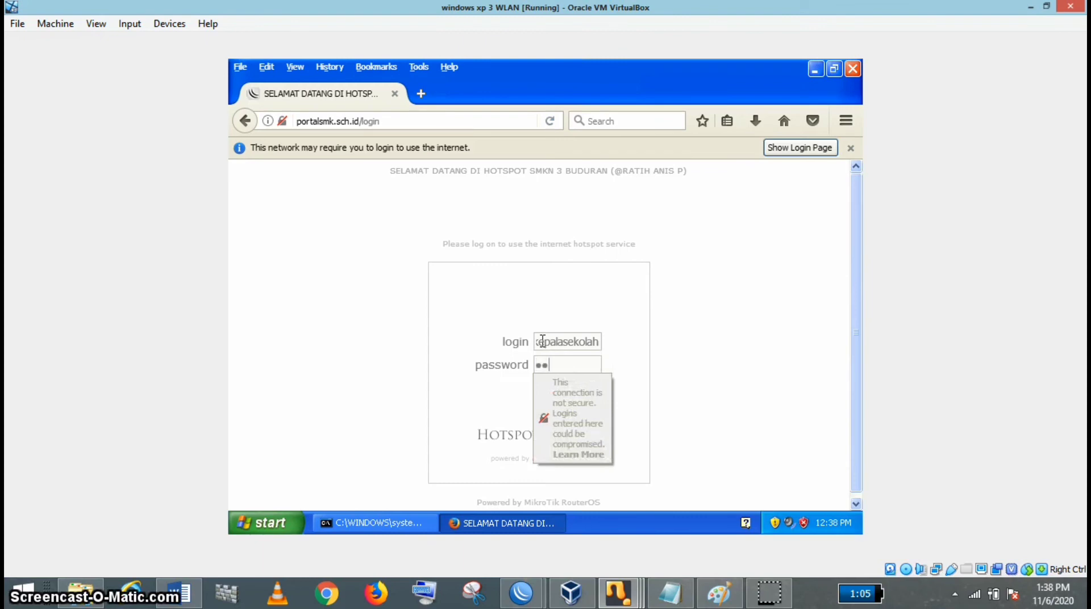
{"action": "key", "text": "Return"}
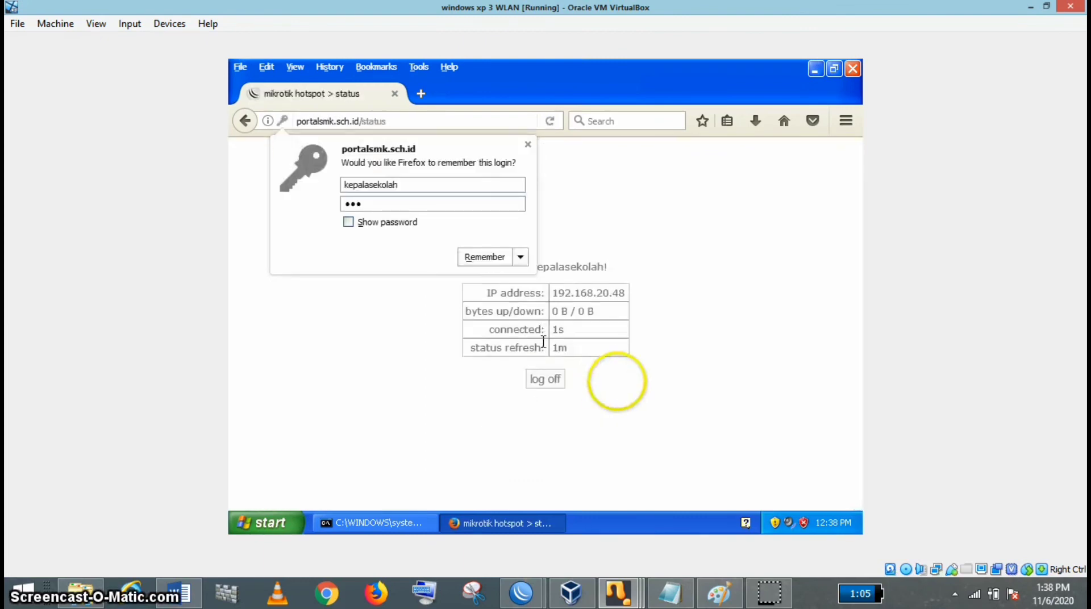
{"action": "left_click", "coordinate": [528, 144]}
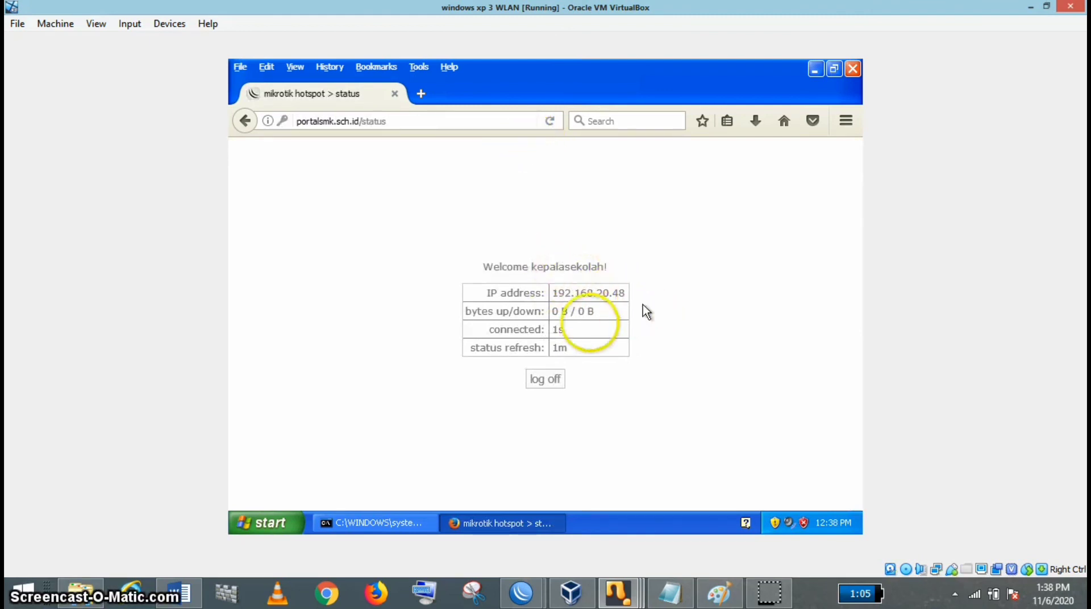
Log off the kepalasekolah session, log in as guru with the account password, and dismiss the offer to remember the login
{"action": "left_click", "coordinate": [544, 378]}
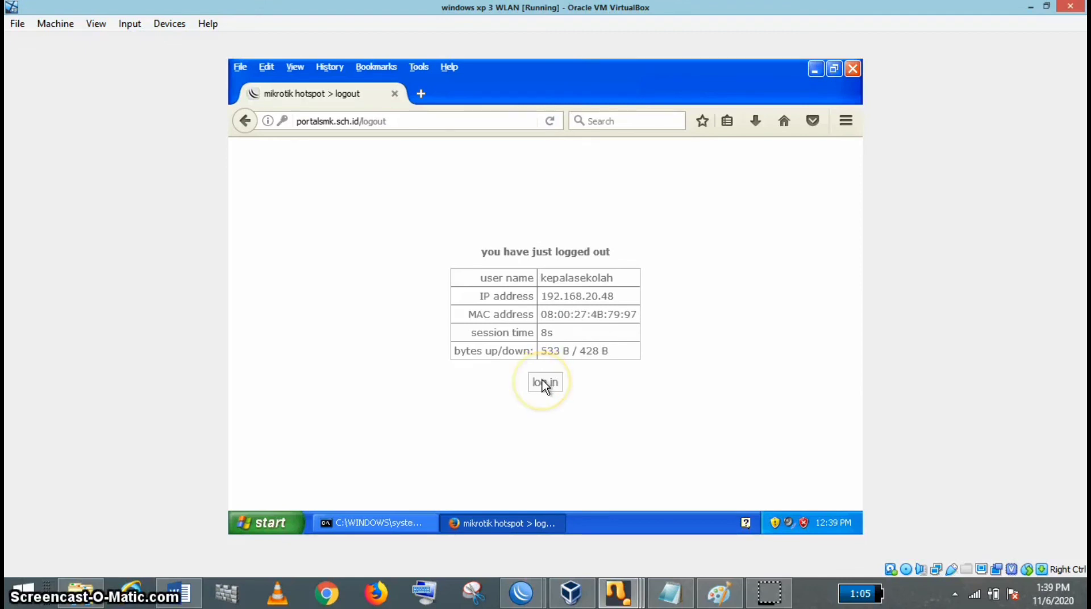
{"action": "left_click", "coordinate": [545, 384]}
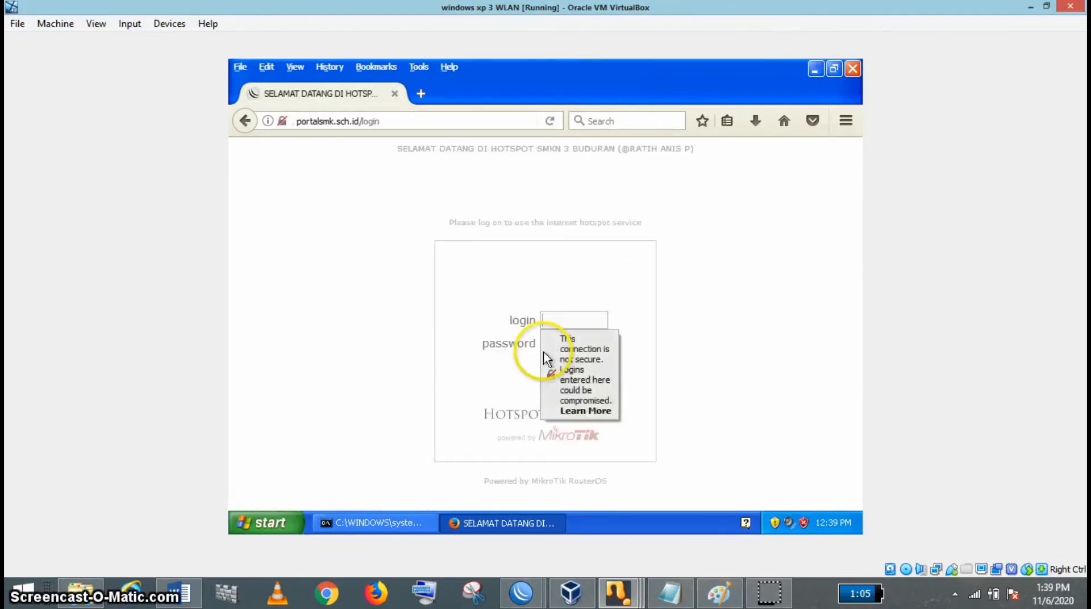
{"action": "type", "text": "guru"}
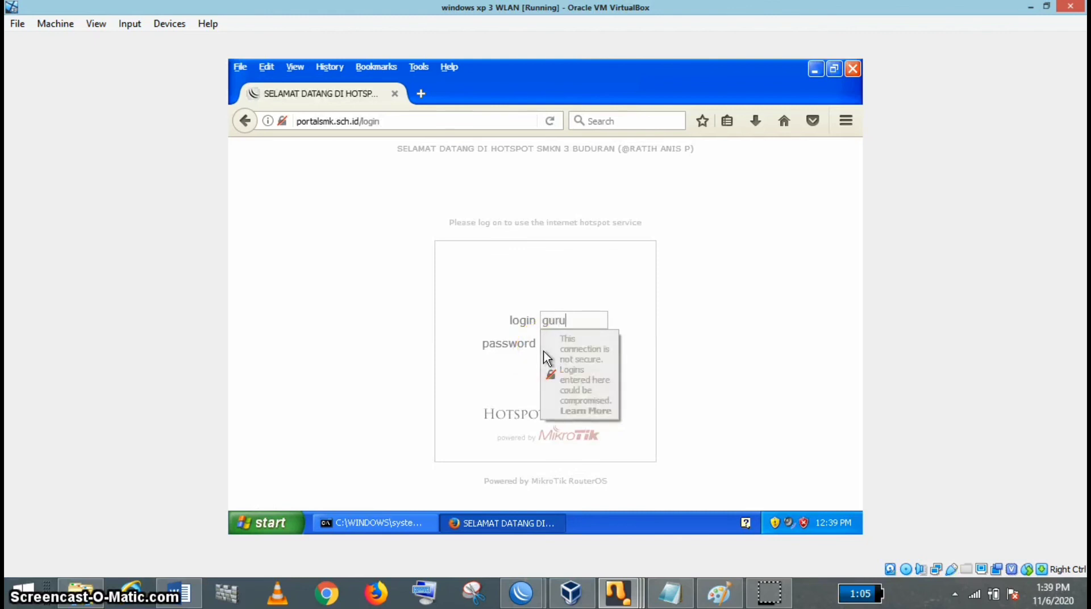
{"action": "left_click", "coordinate": [544, 348]}
{"action": "type", "text": "g"}
{"action": "key", "text": "Return"}
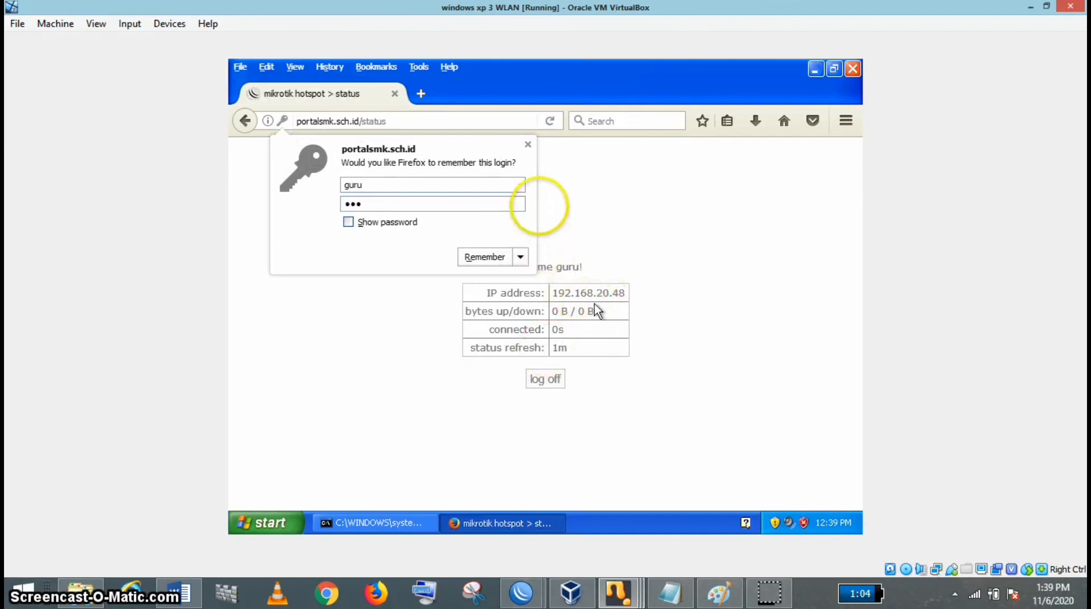
{"action": "left_click", "coordinate": [528, 144]}
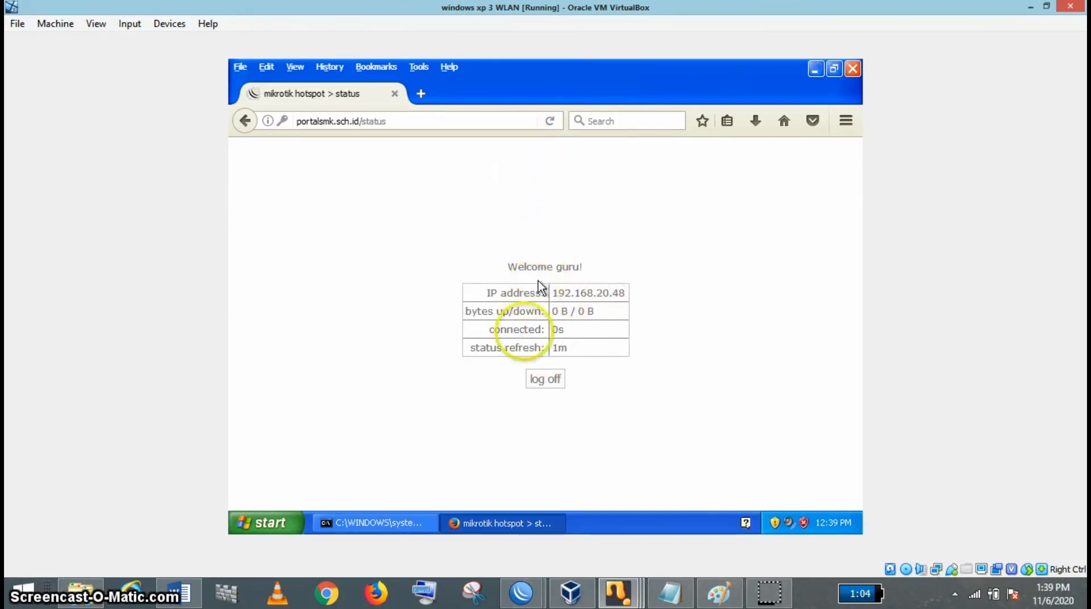
Log off the guru session, log in as siswa with the account password, and dismiss the offer to remember the login
{"action": "left_click", "coordinate": [539, 381]}
{"action": "left_click", "coordinate": [538, 382]}
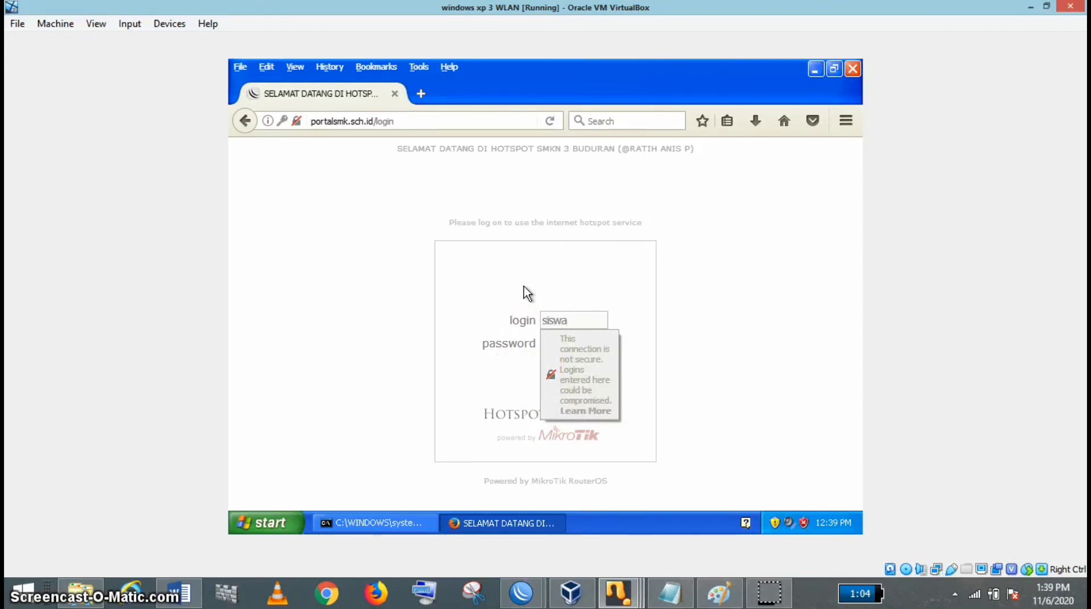
{"action": "key", "text": "Tab"}
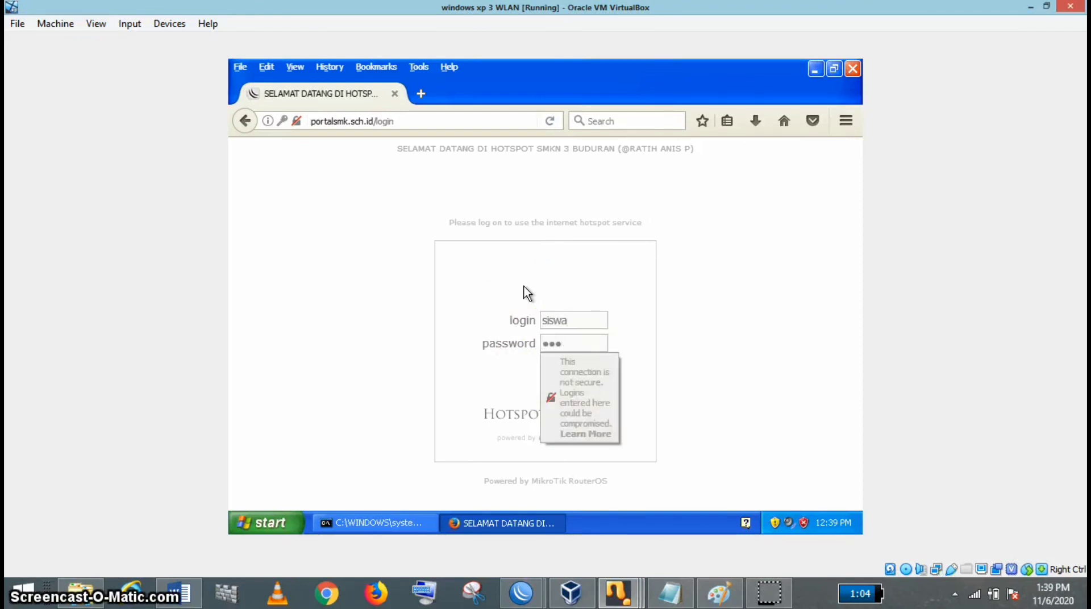
{"action": "key", "text": "Return"}
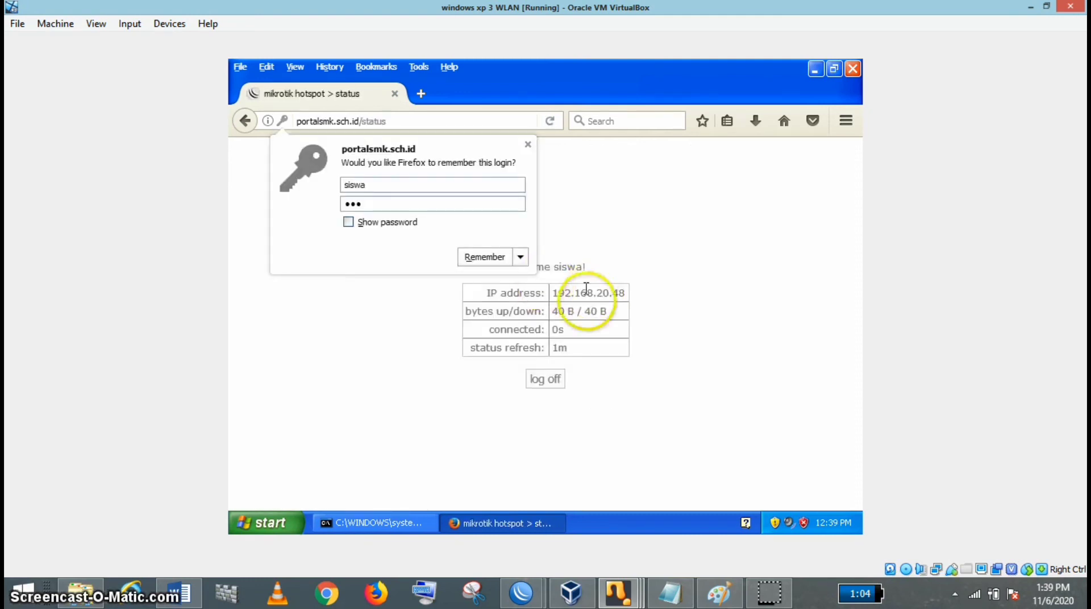
{"action": "left_click", "coordinate": [527, 144]}
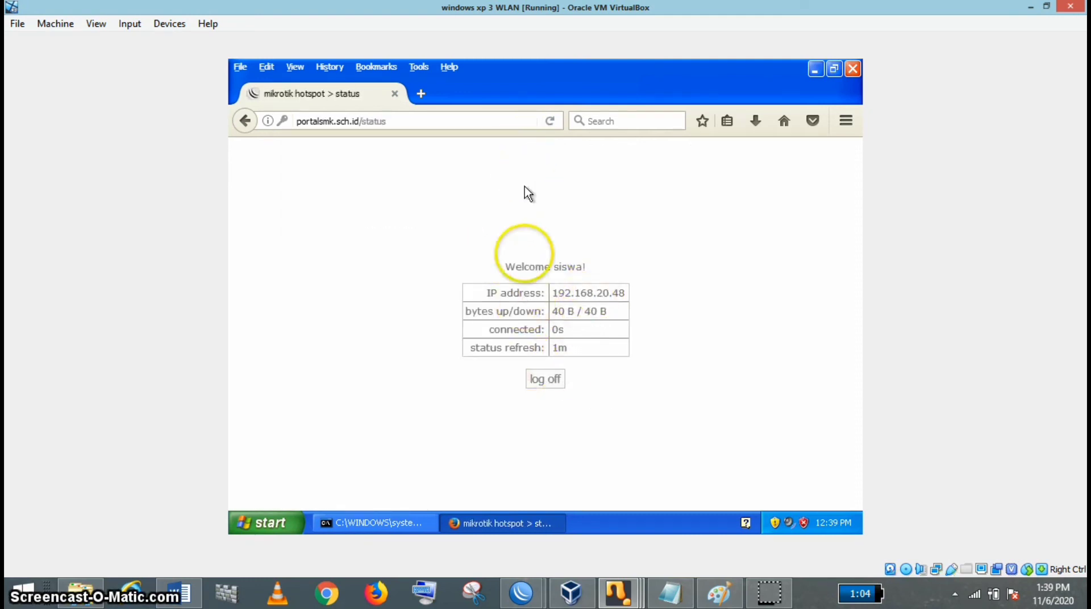
Ping google.com from the WLAN machine's command prompt while logged in to the hotspot as siswa
{"action": "left_click", "coordinate": [397, 523]}
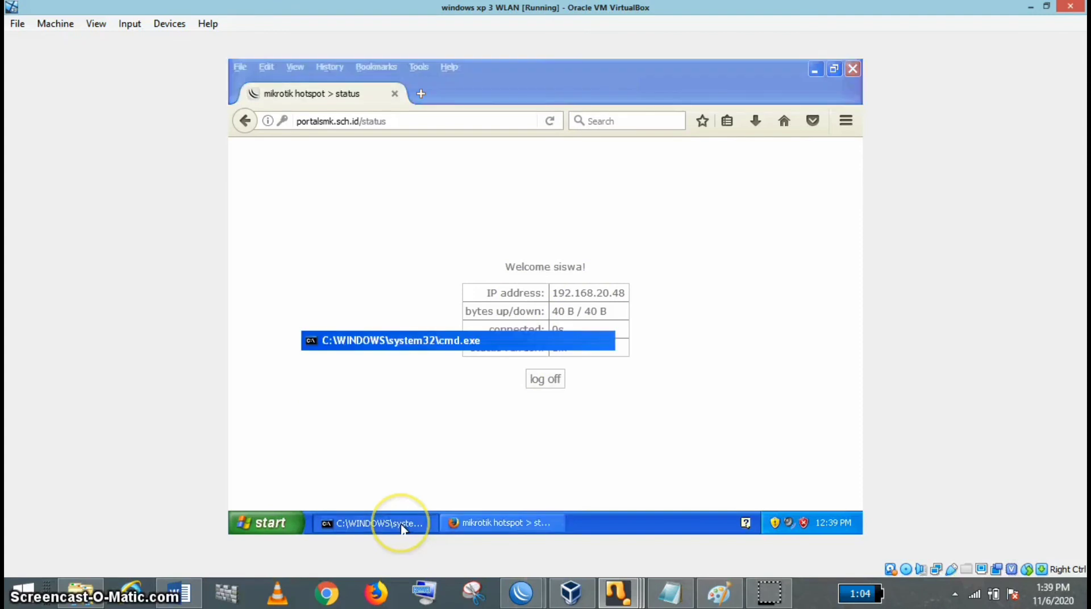
{"action": "type", "text": "ping google.com"}
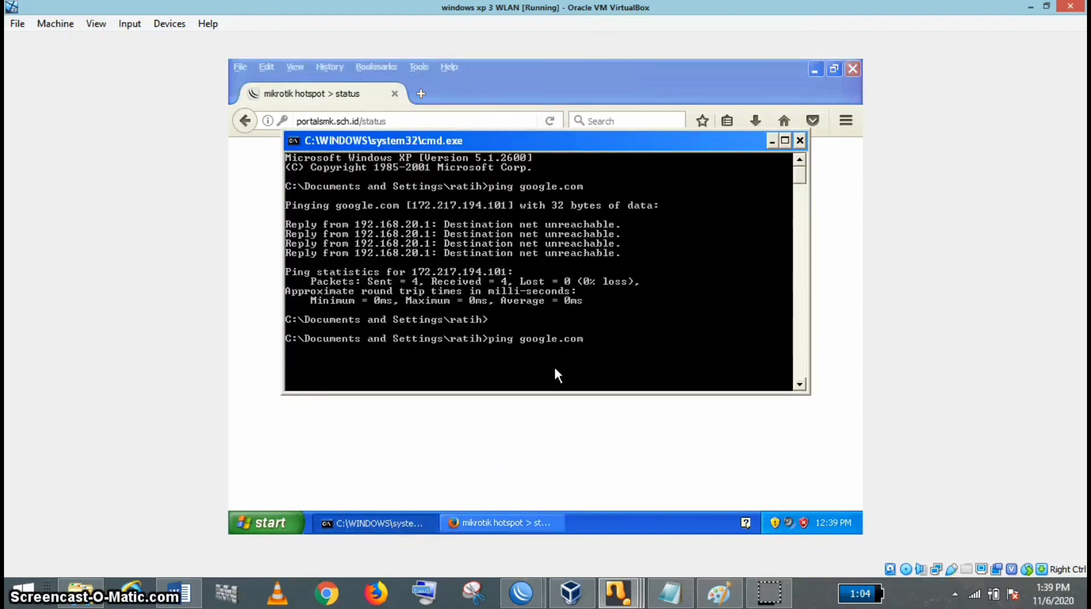
{"action": "key", "text": "Return"}
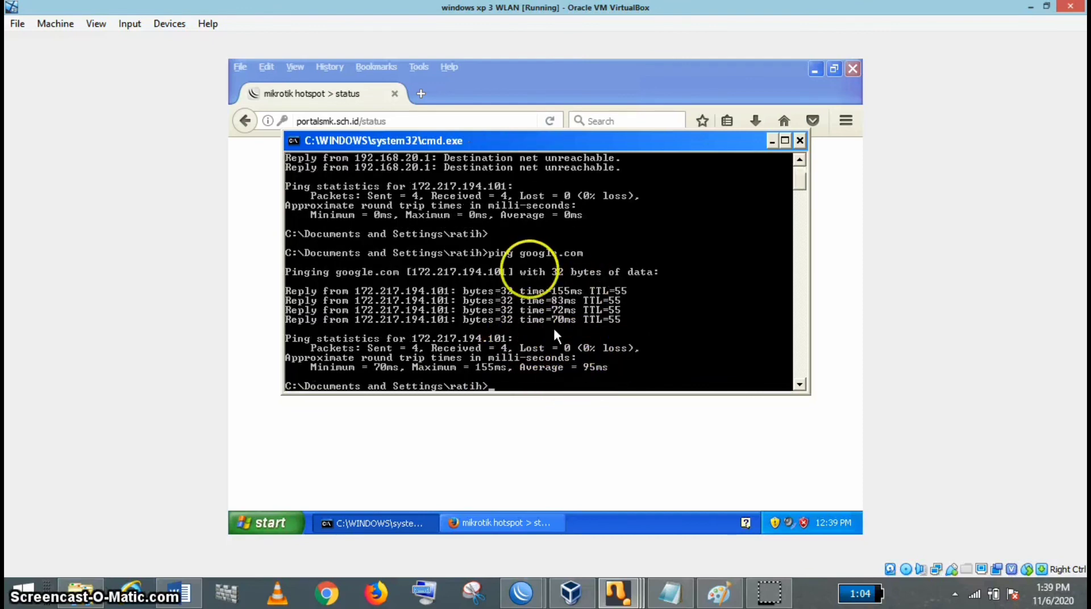
Log the siswa account off the hotspot and ping google.com again from the command prompt
{"action": "left_click", "coordinate": [568, 479]}
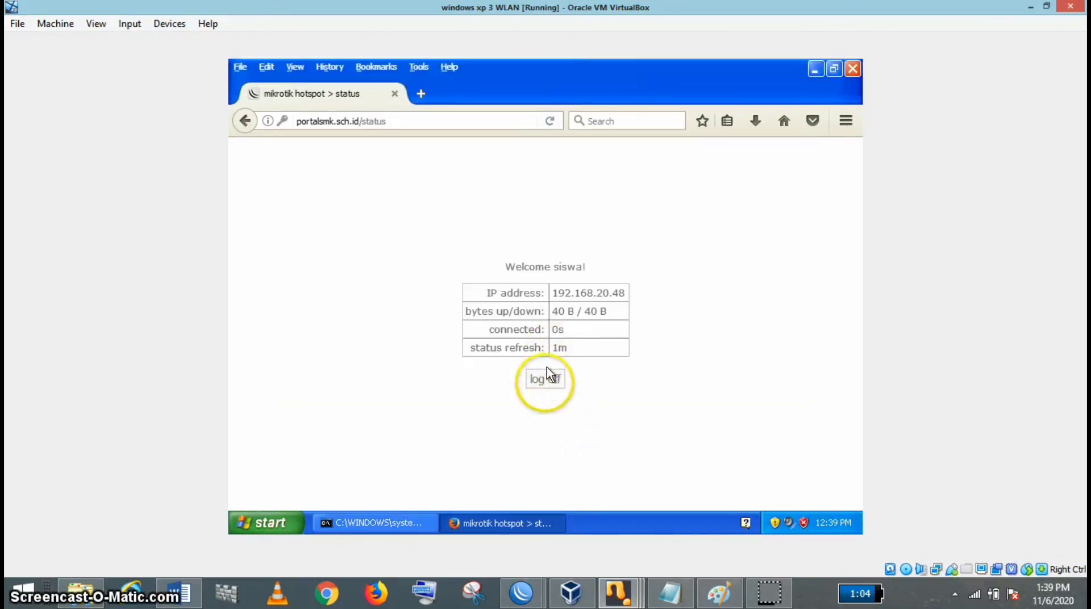
{"action": "left_click", "coordinate": [545, 385]}
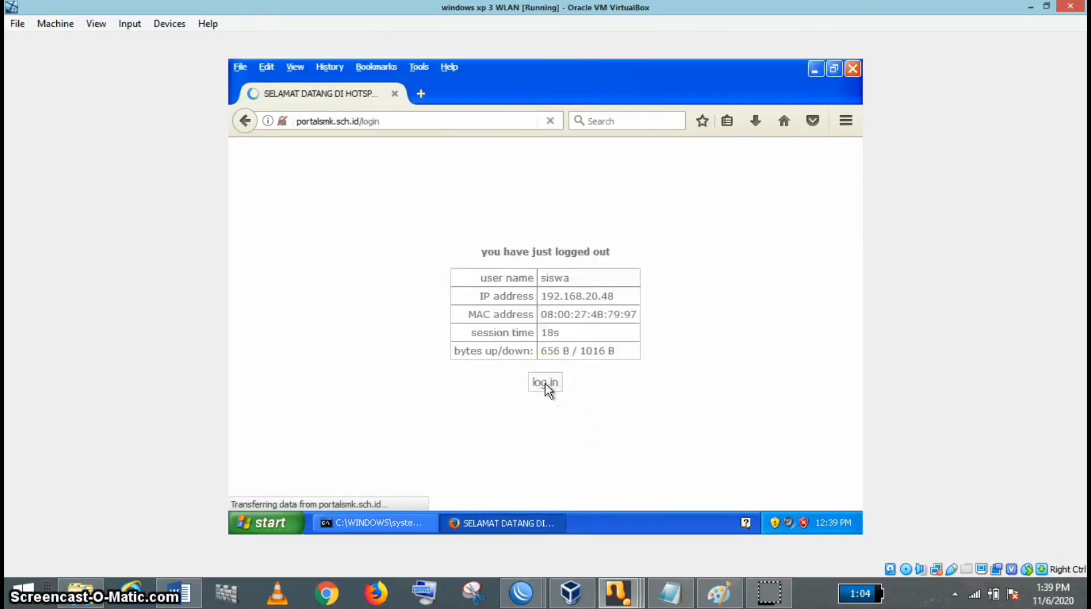
{"action": "left_click", "coordinate": [383, 526]}
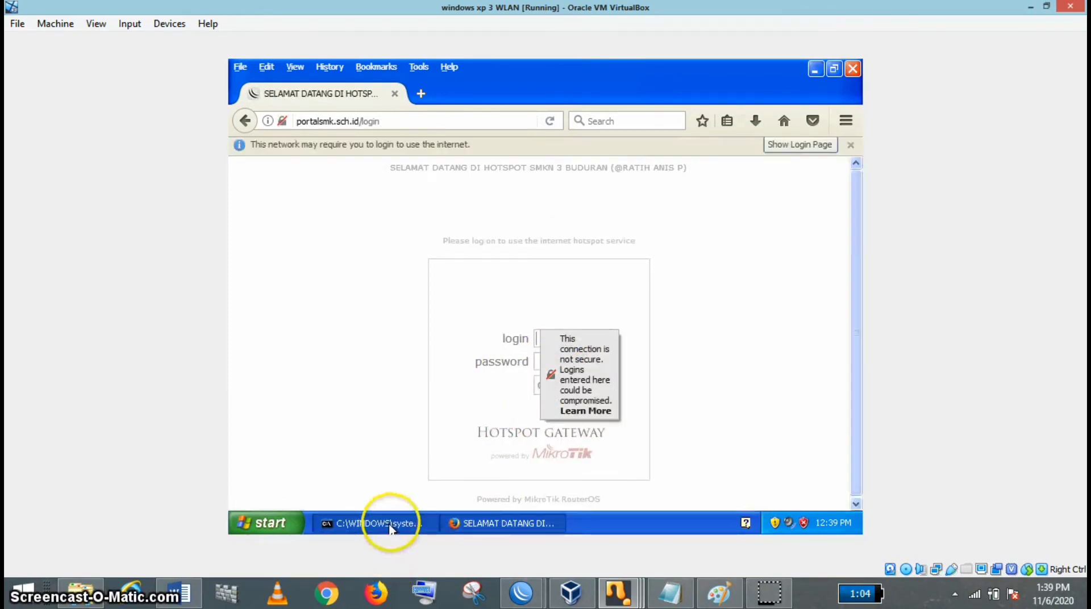
{"action": "key", "text": "Up"}
{"action": "key", "text": "Return"}
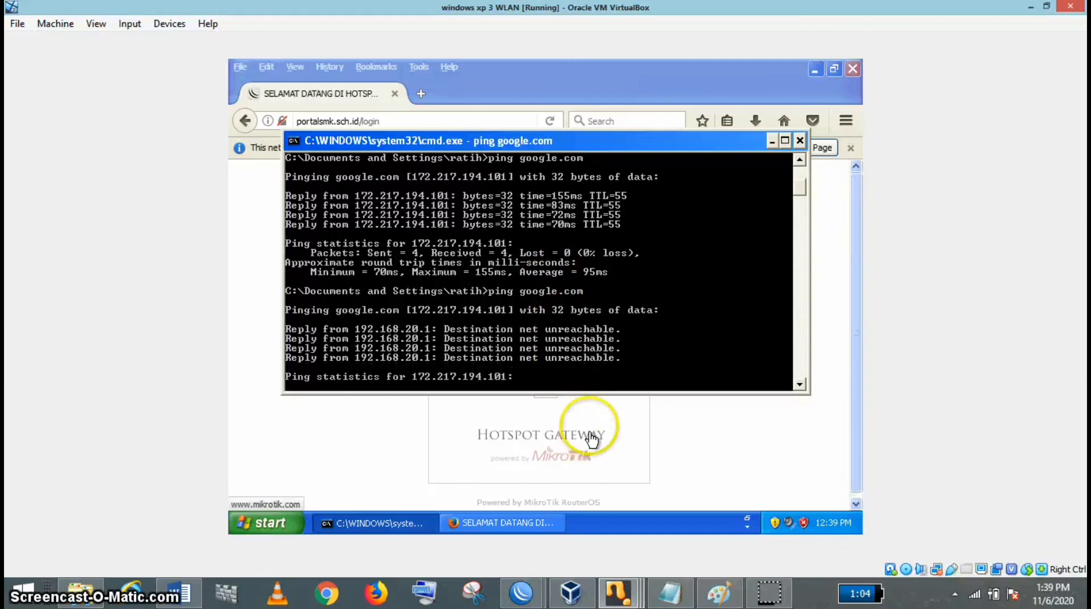
Return to the hotspot login page and log in again as guru with the account password
{"action": "left_click", "coordinate": [676, 433]}
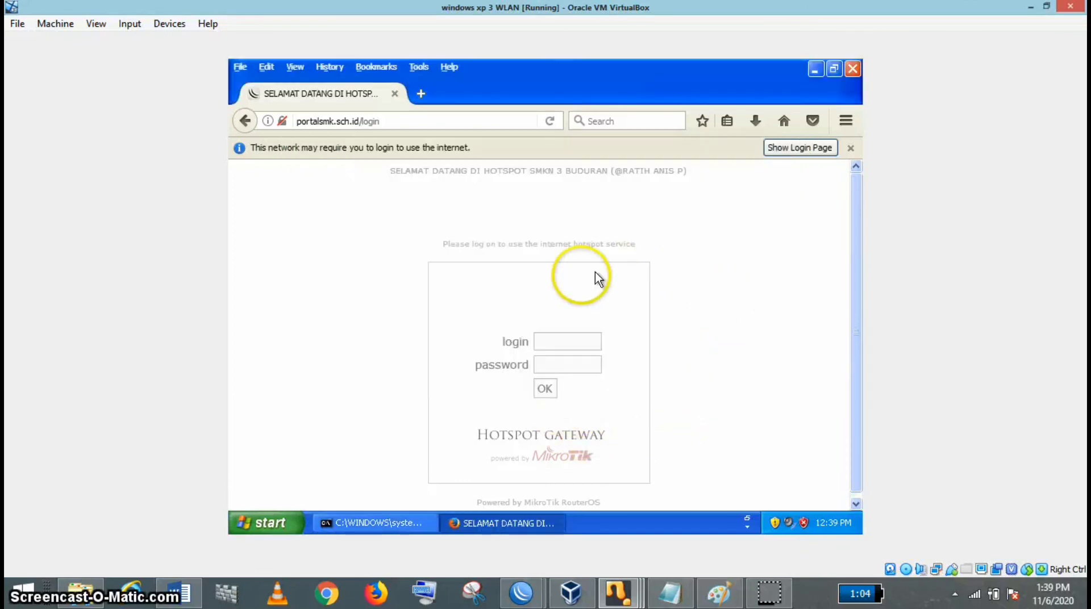
{"action": "left_click", "coordinate": [562, 342]}
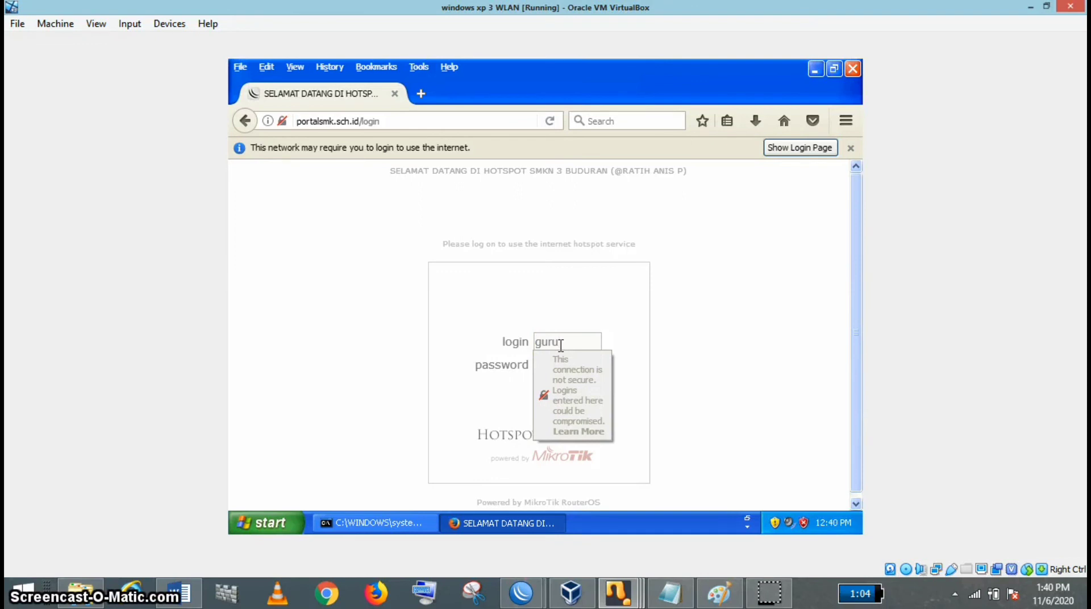
{"action": "key", "text": "Tab"}
{"action": "key", "text": "Return"}
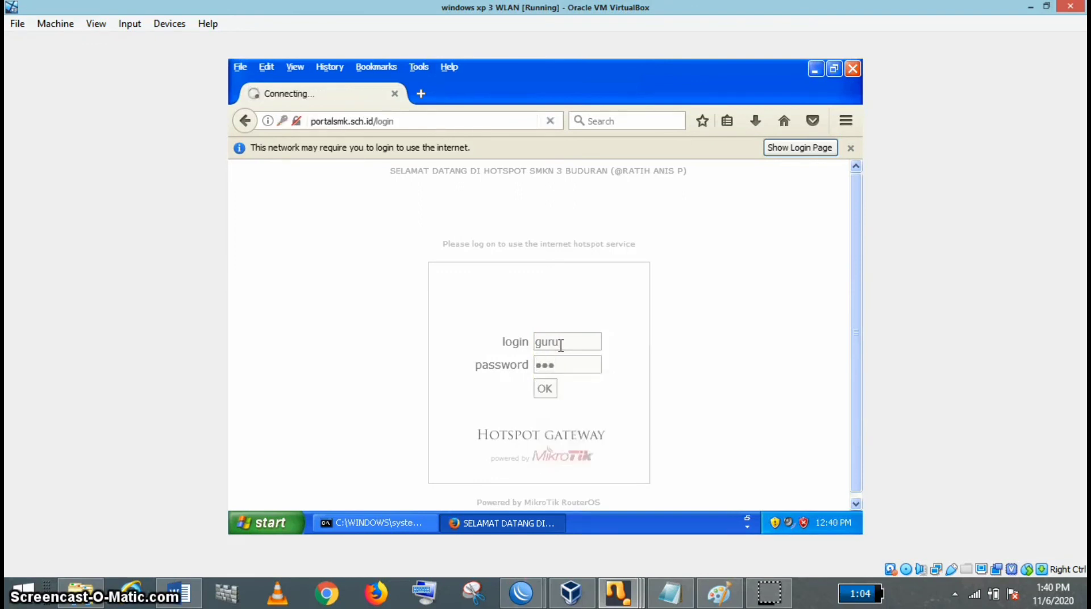
Repeat the google.com ping in the command prompt while logged in to the hotspot as guru
{"action": "left_click", "coordinate": [383, 522]}
{"action": "key", "text": "Up"}
{"action": "key", "text": "Return"}
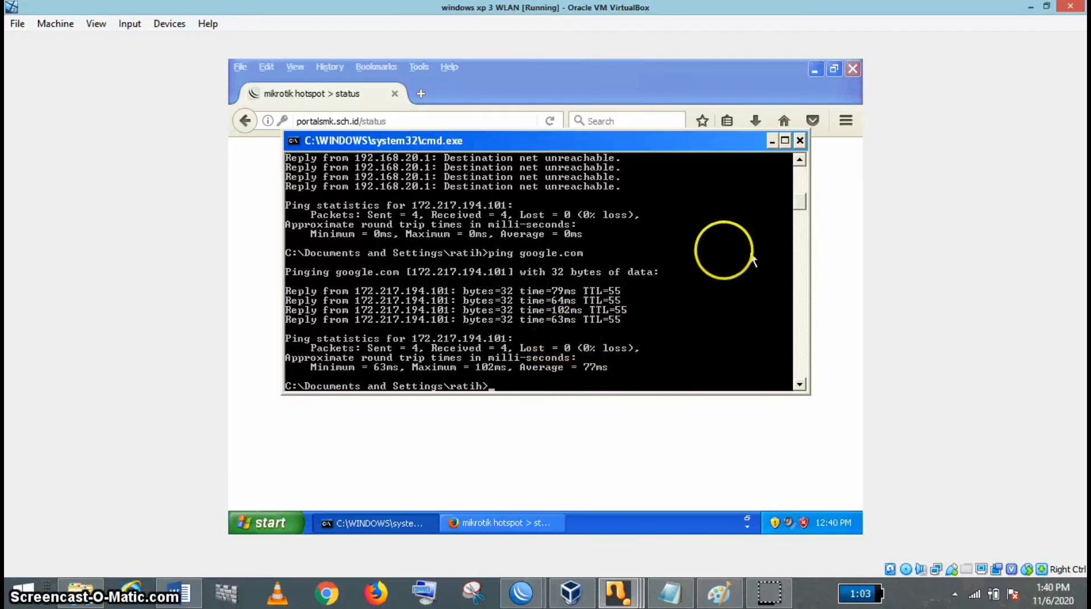
{"action": "left_click", "coordinate": [758, 591]}
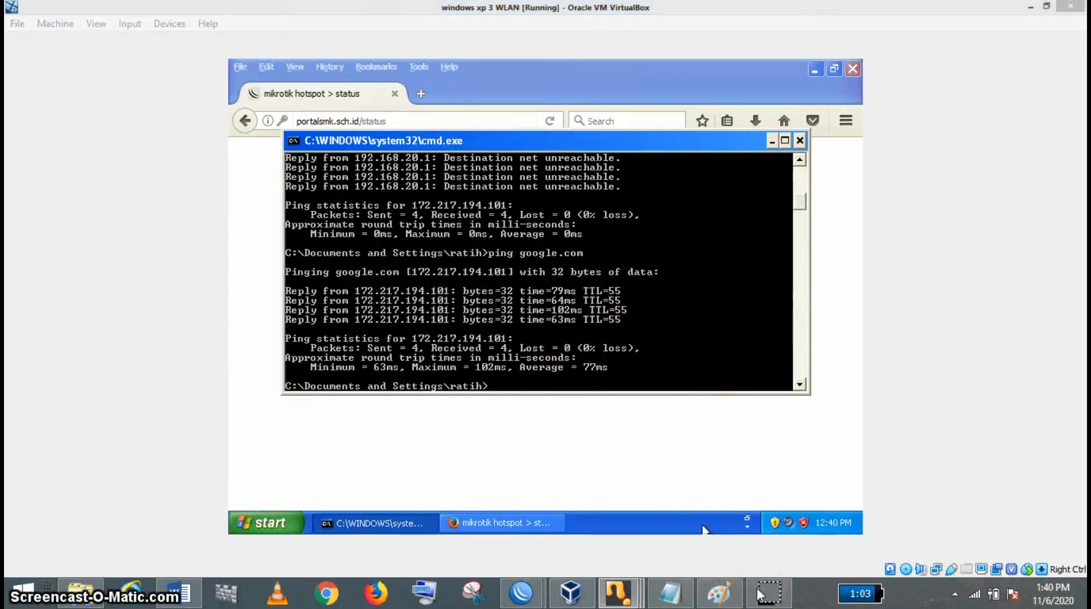